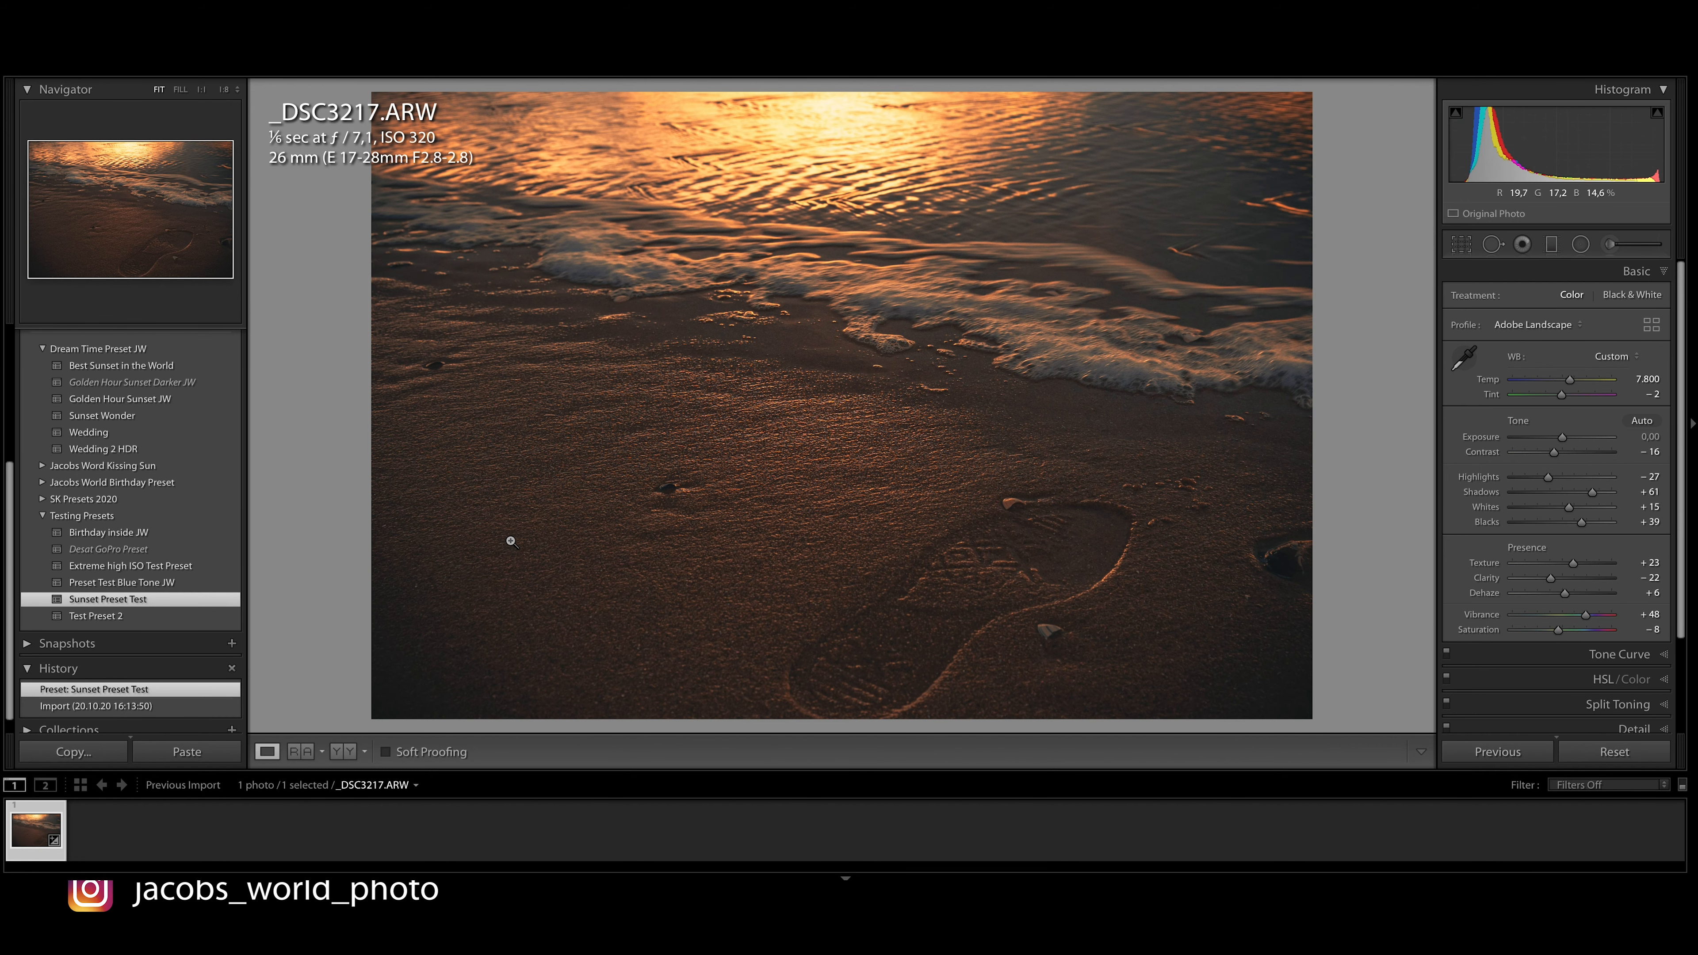
Compare the preset-edited beach photo with its original in the side-by-side before and after view
{"action": "key", "text": "y"}
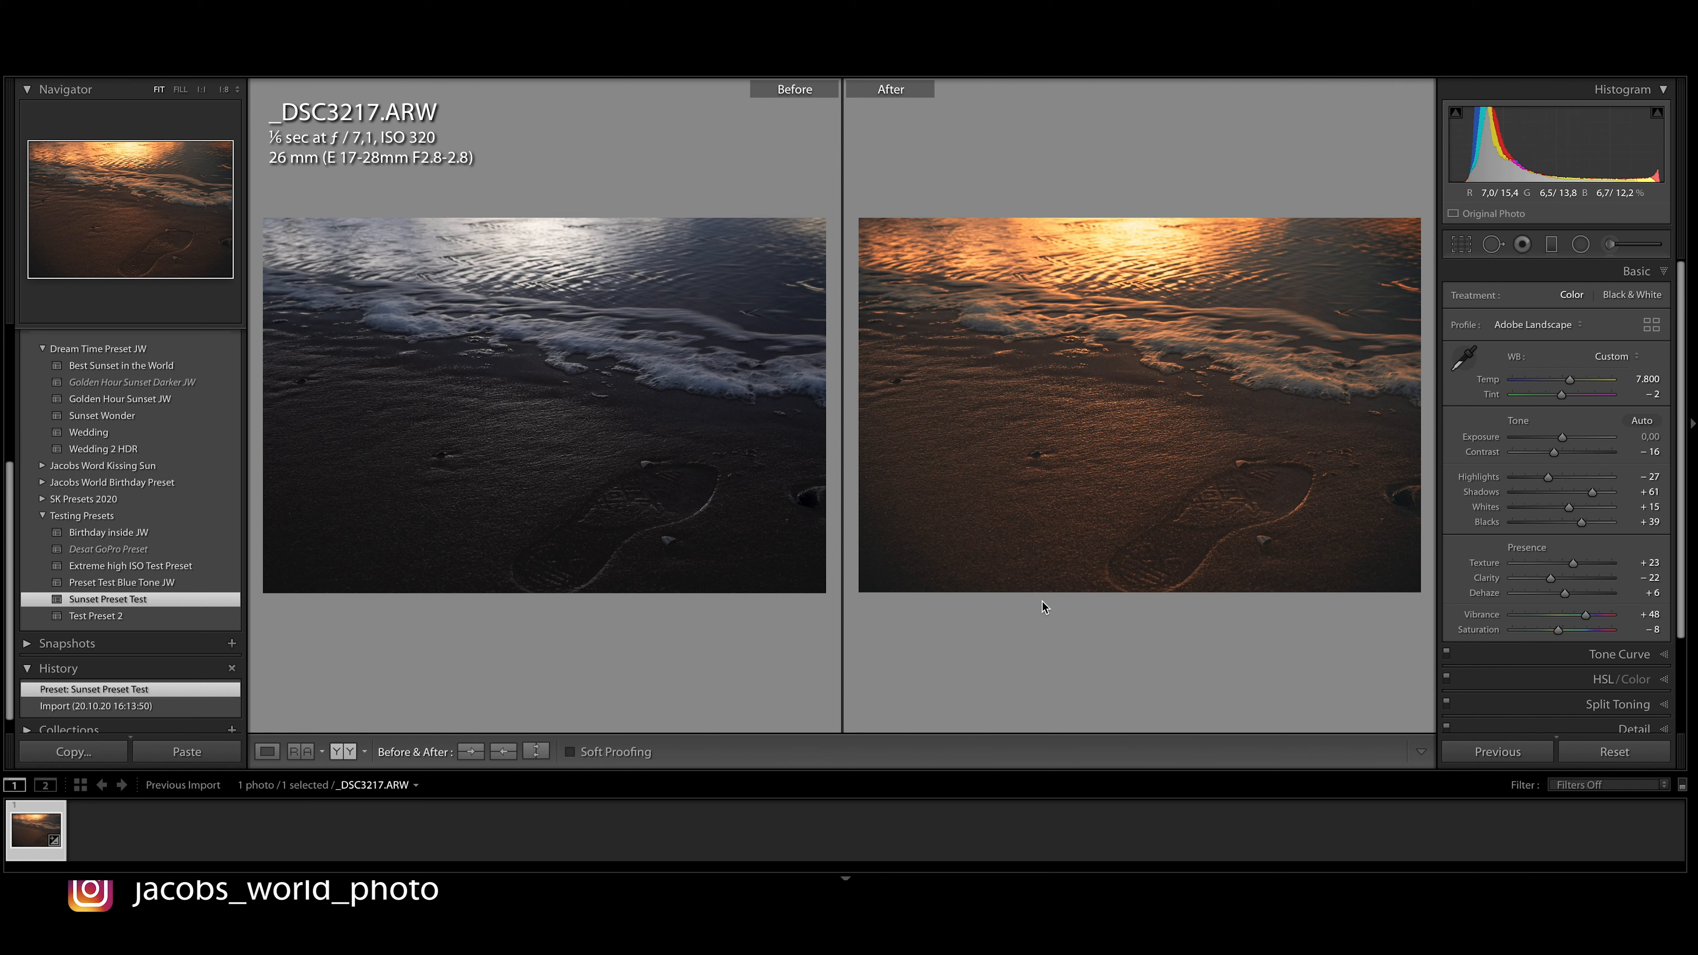
{"action": "key", "text": "y"}
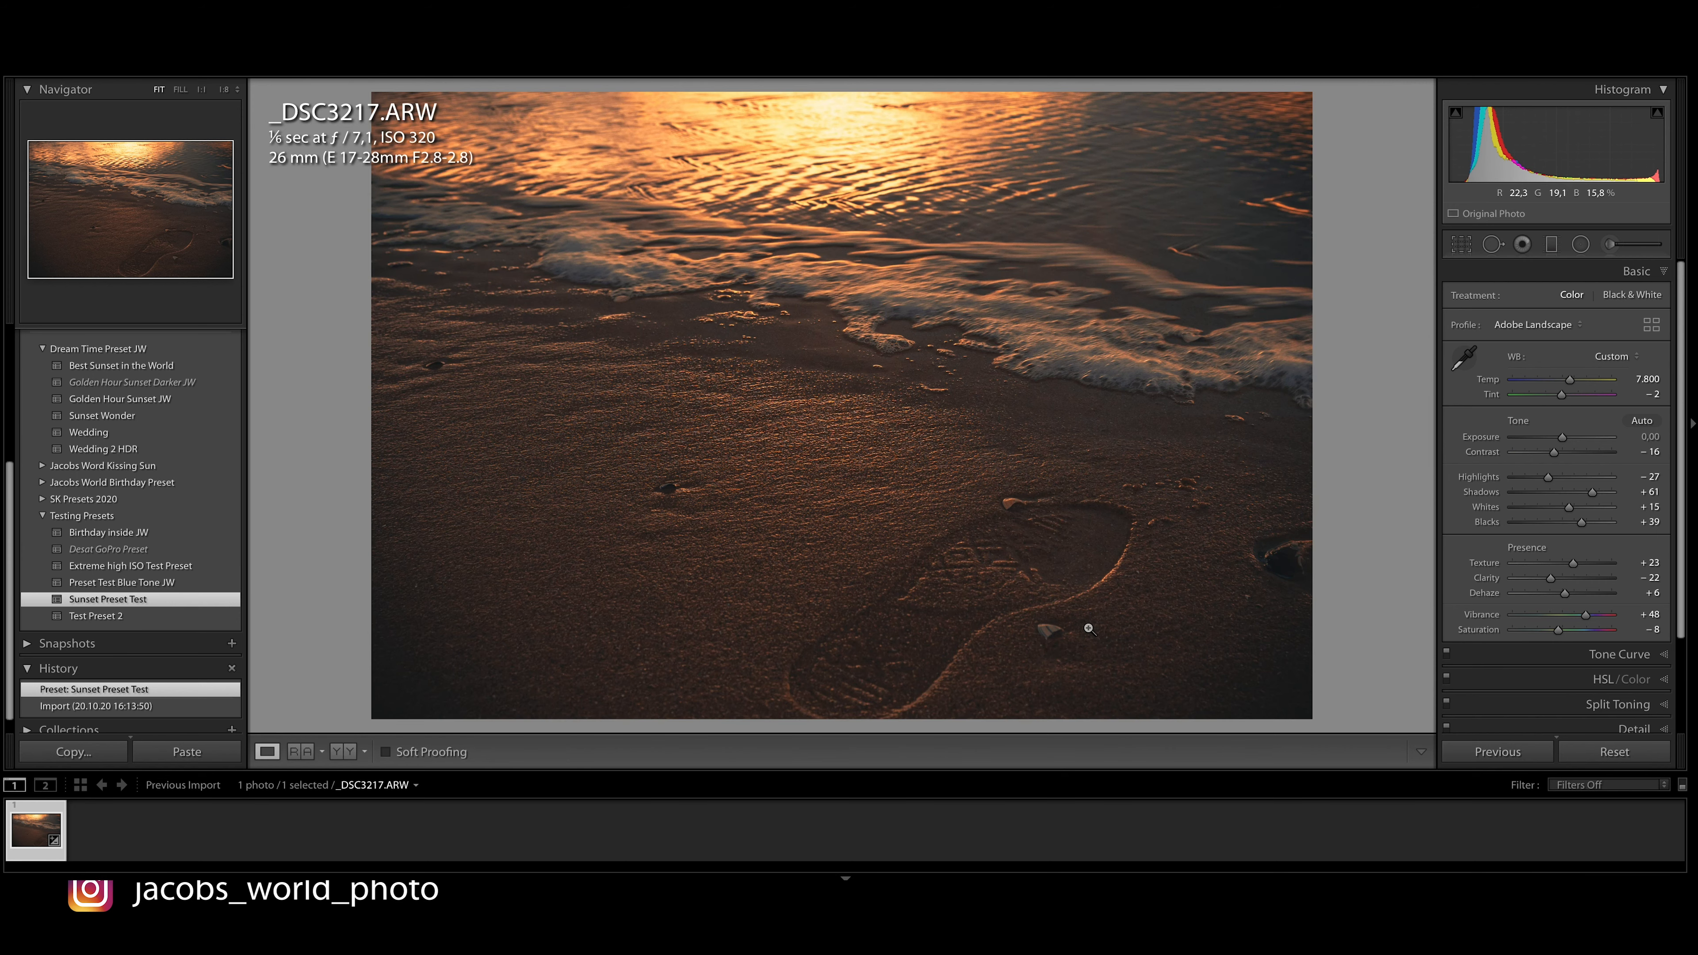
{"action": "key", "text": "y"}
{"action": "key", "text": "y"}
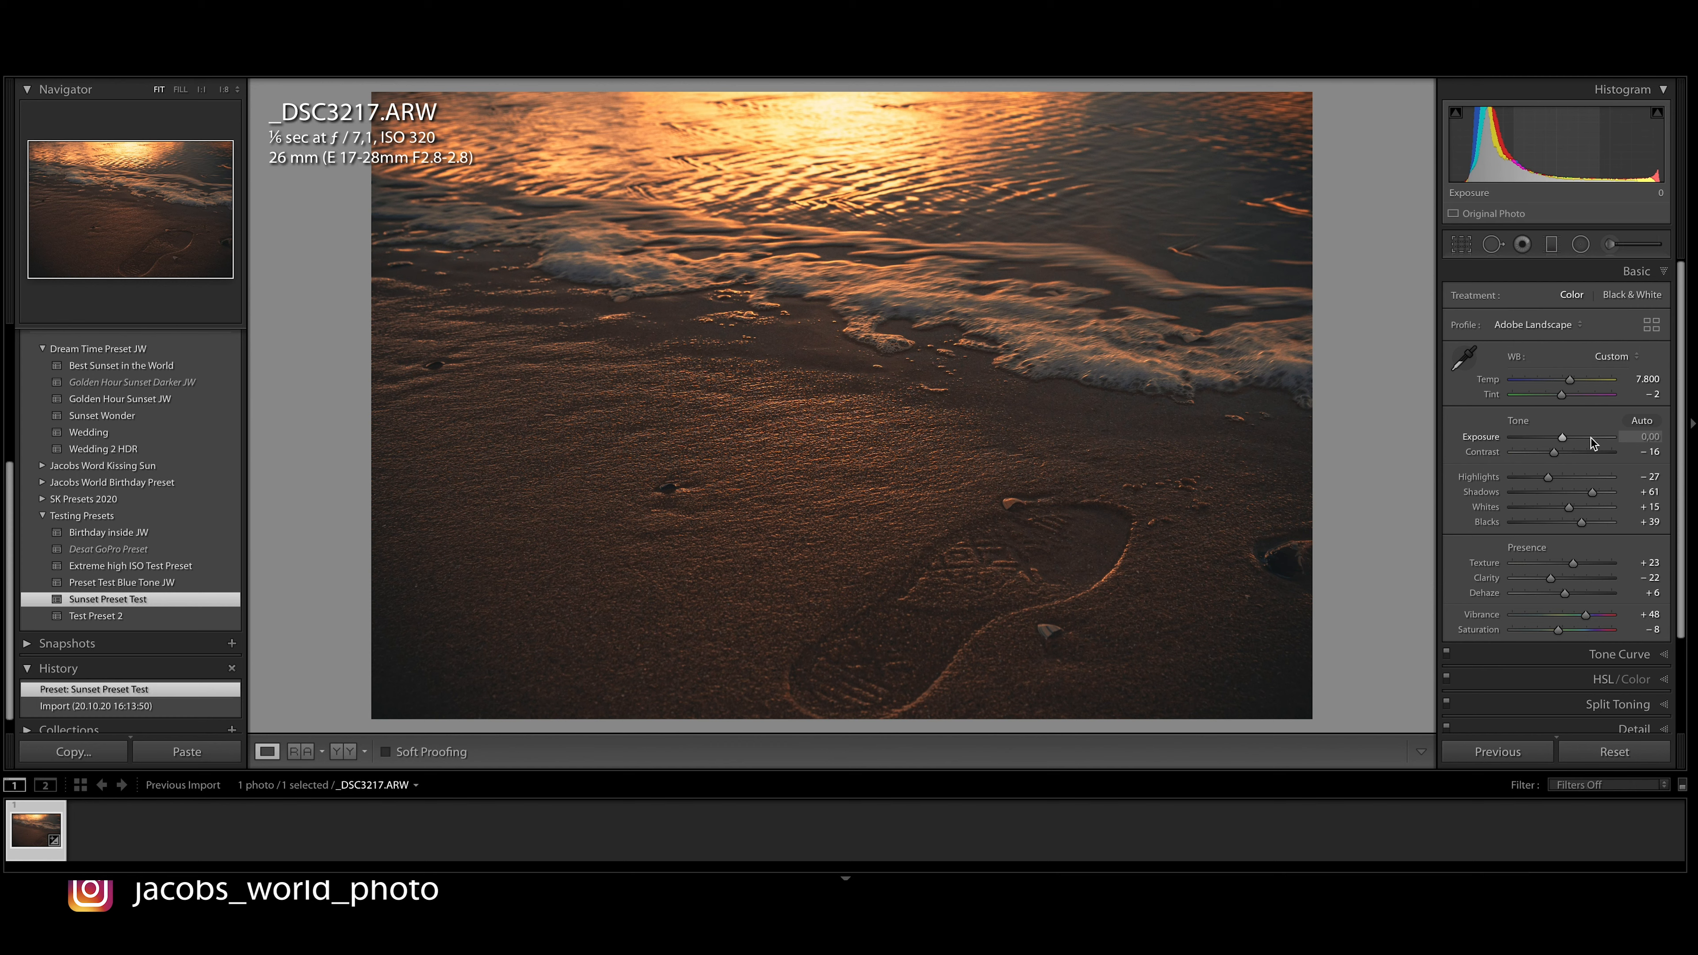
Set the photo's exposure to -0.40, contrast to -13, clarity to +10 and texture to +5
{"action": "left_click_drag", "start_coordinate": [1564, 439], "coordinate": [1555, 453]}
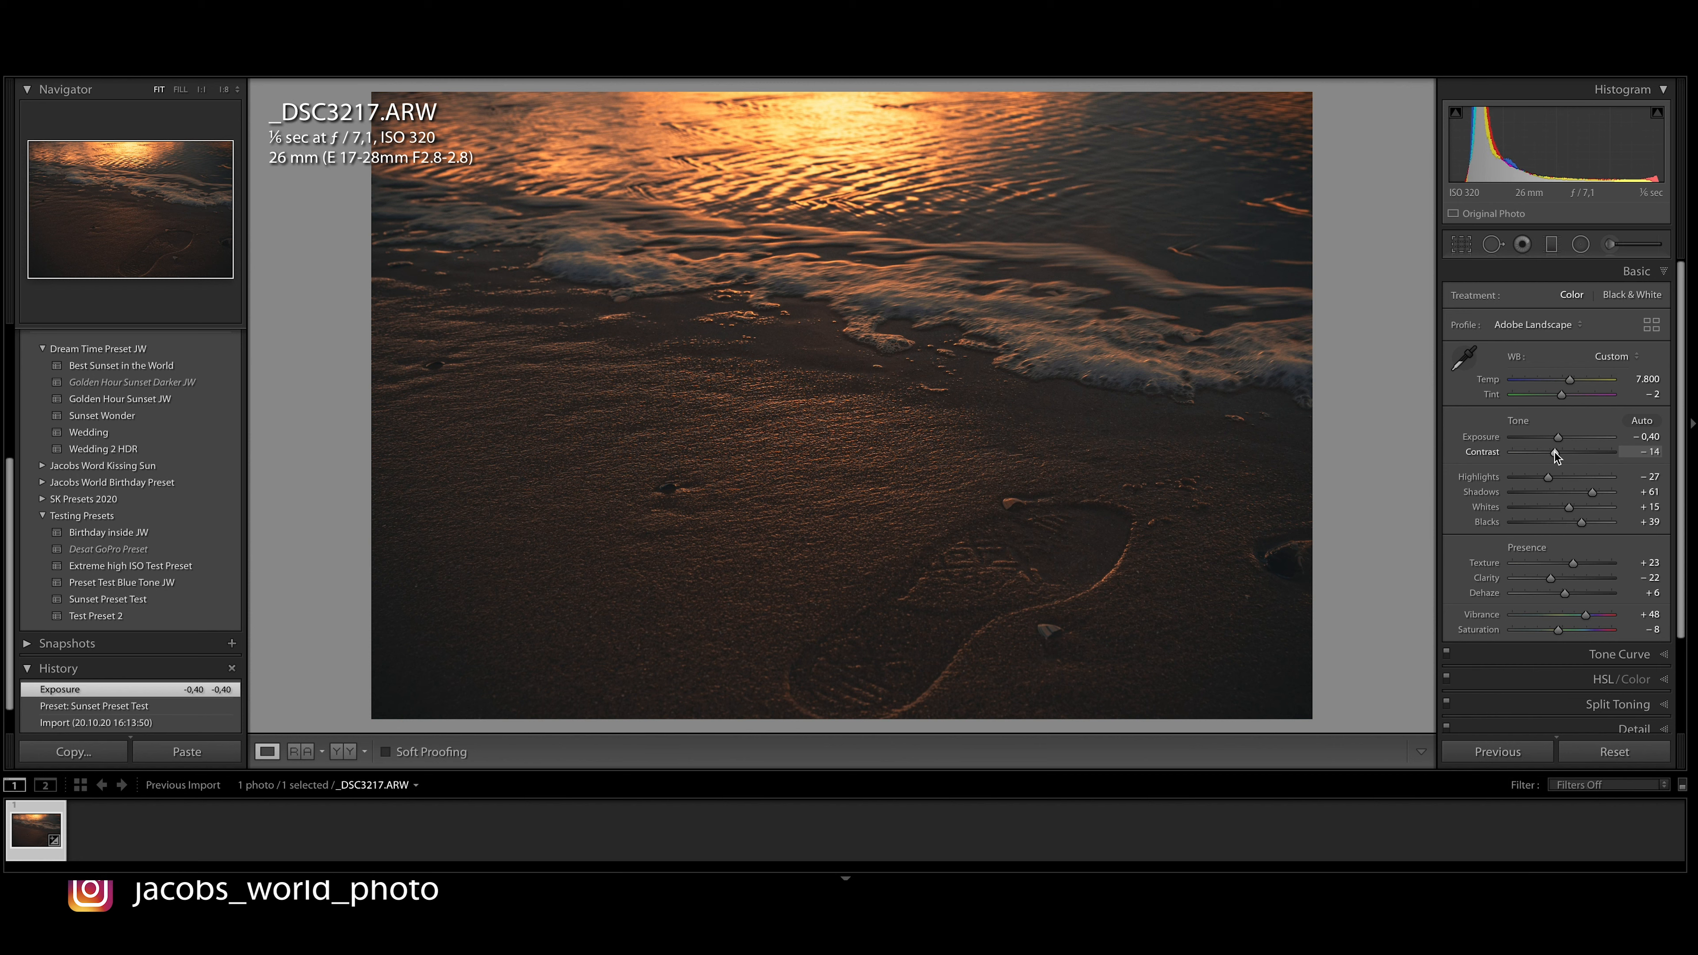
{"action": "left_click_drag", "start_coordinate": [1555, 453], "coordinate": [1556, 452]}
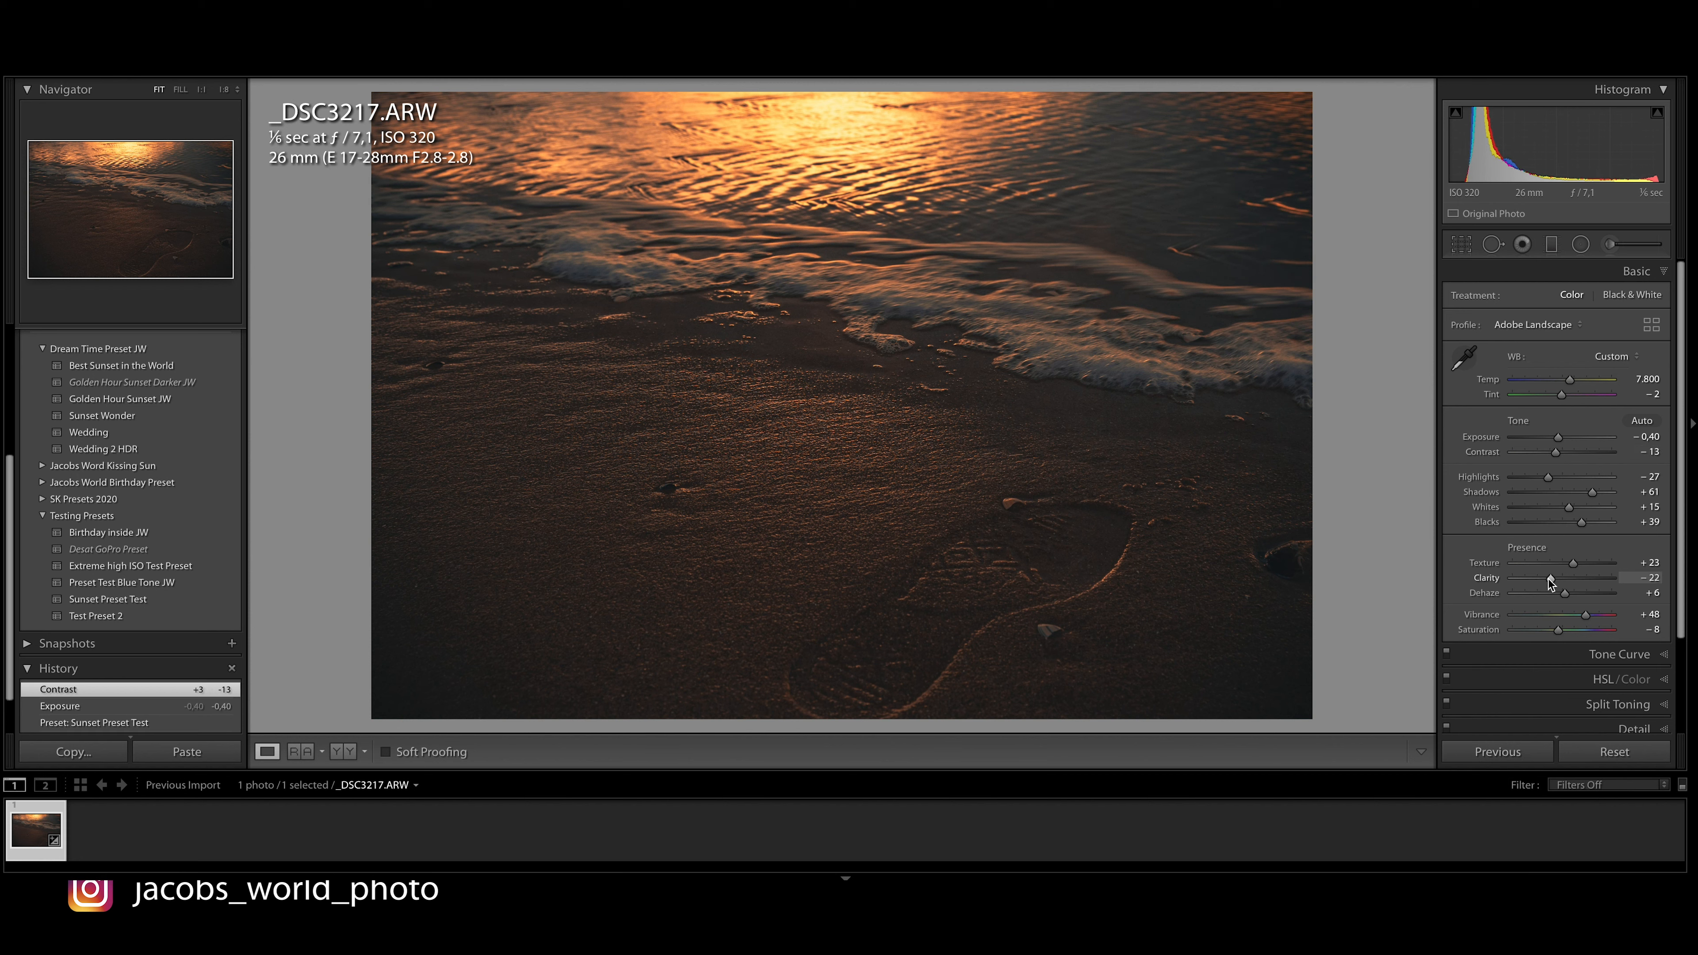
{"action": "left_click_drag", "start_coordinate": [1550, 579], "coordinate": [1568, 584]}
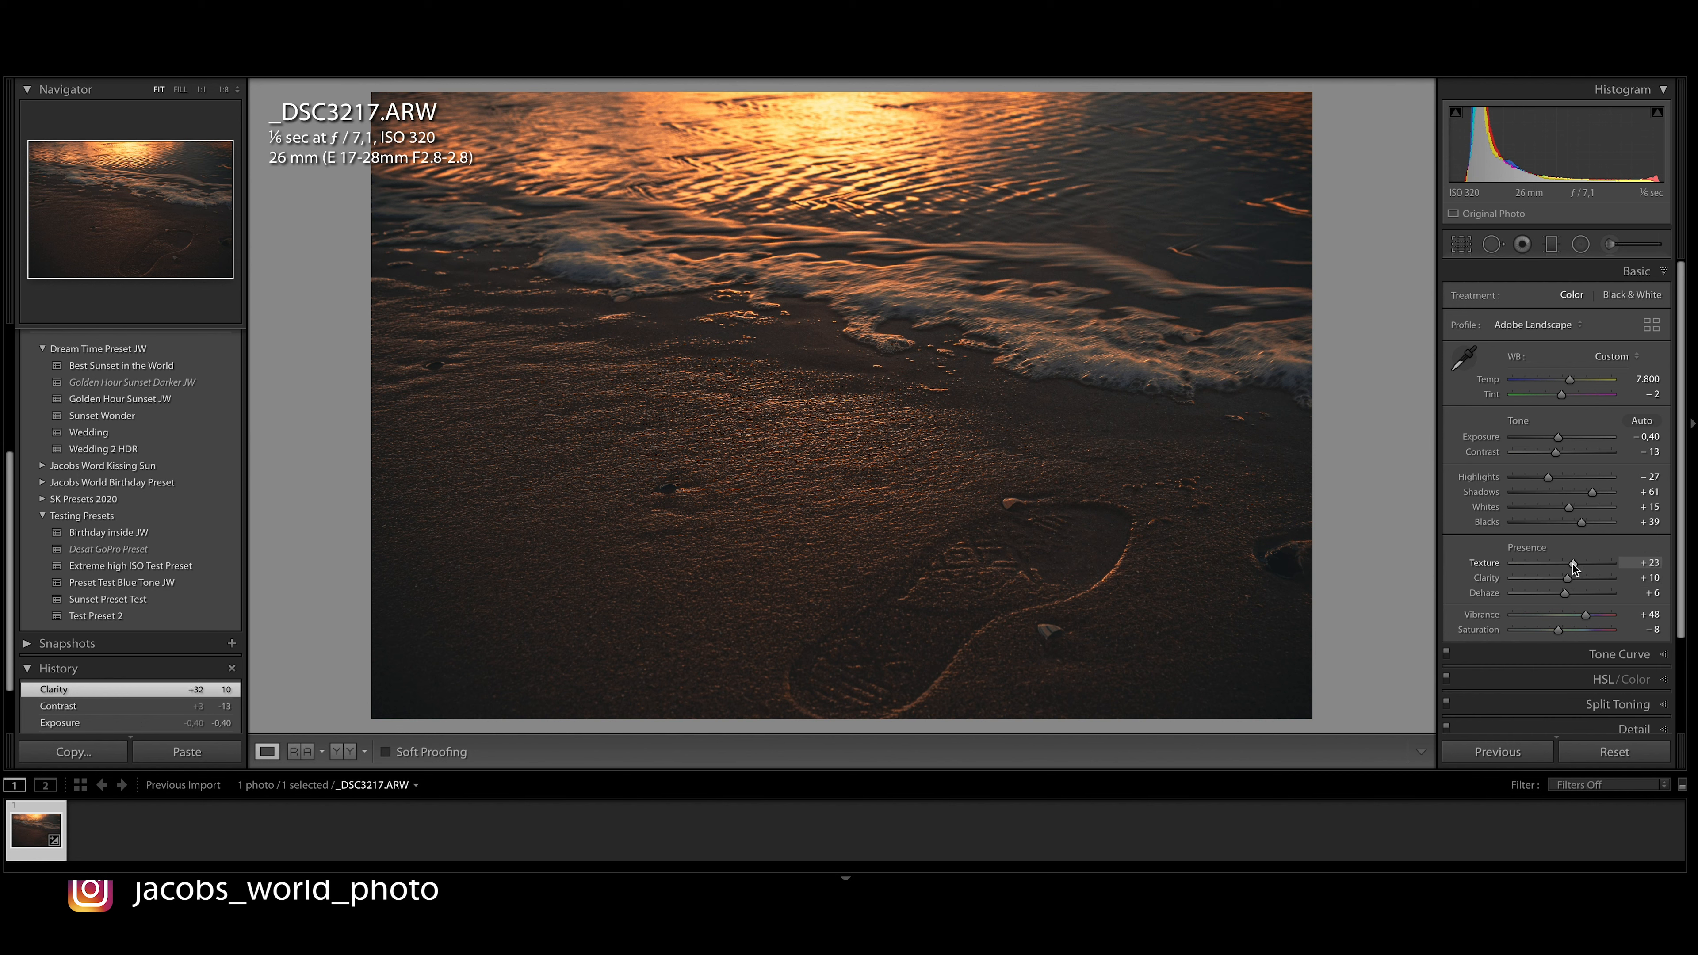
{"action": "left_click_drag", "start_coordinate": [1567, 566], "coordinate": [1564, 568]}
Set the split toning saturation of the highlights to 77
{"action": "left_click", "coordinate": [1611, 654]}
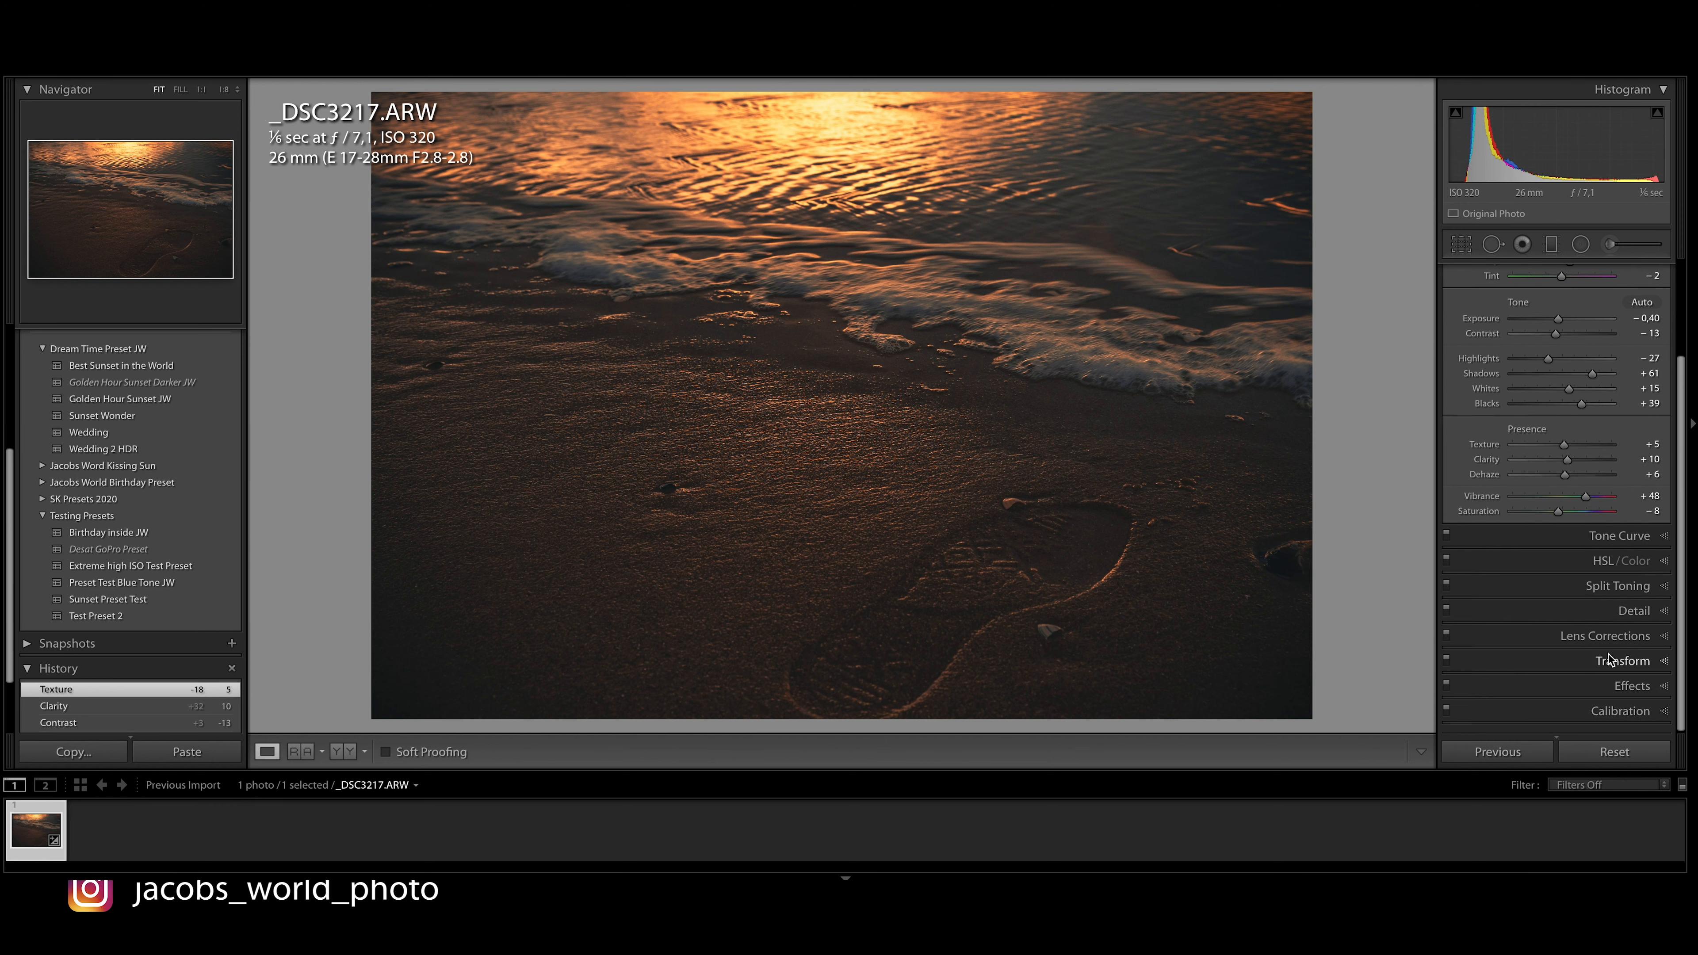
{"action": "left_click", "coordinate": [1574, 592]}
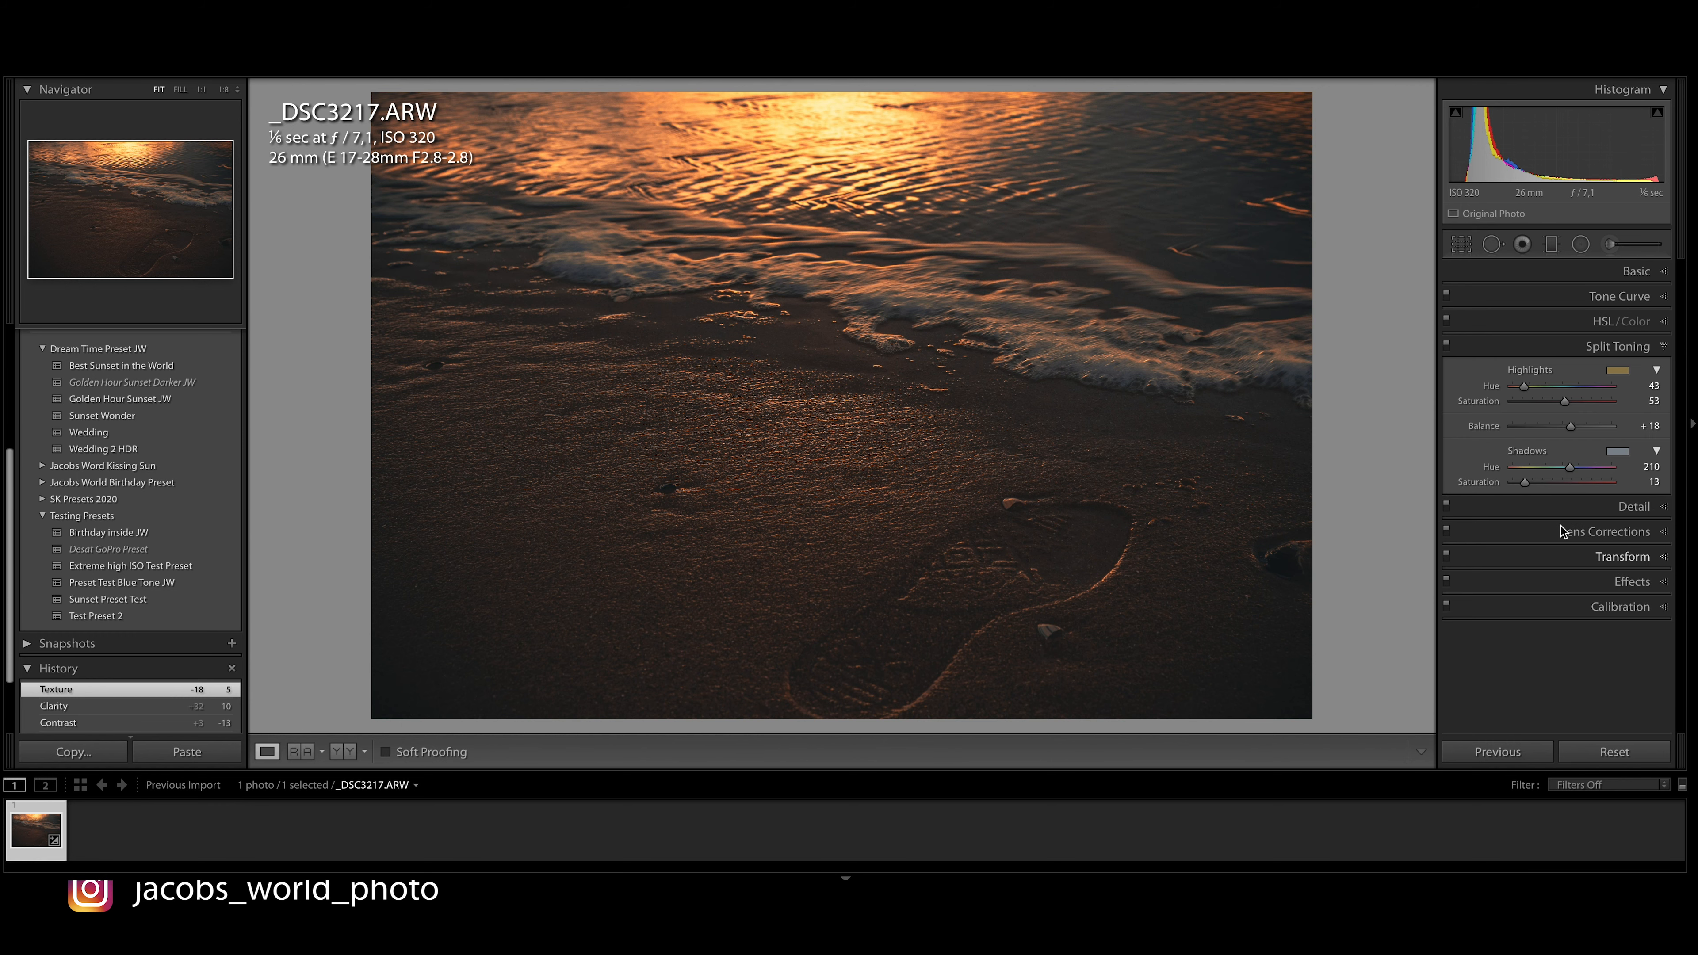
{"action": "left_click_drag", "start_coordinate": [1582, 405], "coordinate": [1595, 408]}
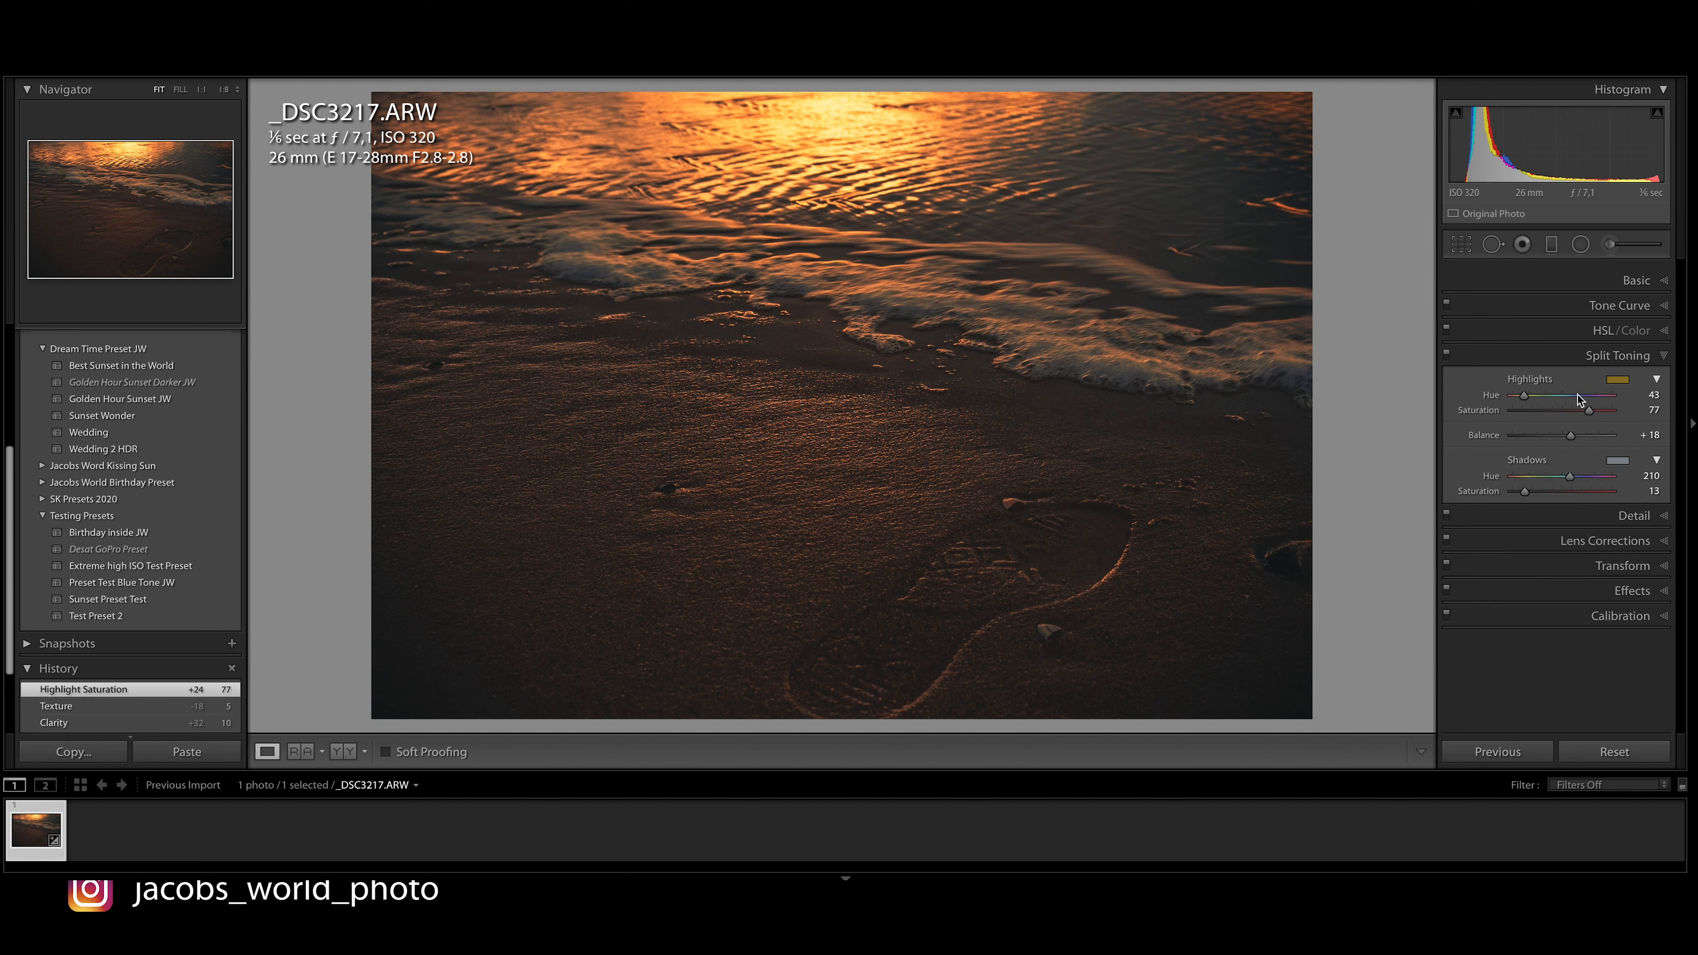
{"action": "left_click", "coordinate": [1591, 268]}
Draw a graduated filter over the water, tilted along the shoreline and centred on the foam edge
{"action": "left_click", "coordinate": [1553, 245]}
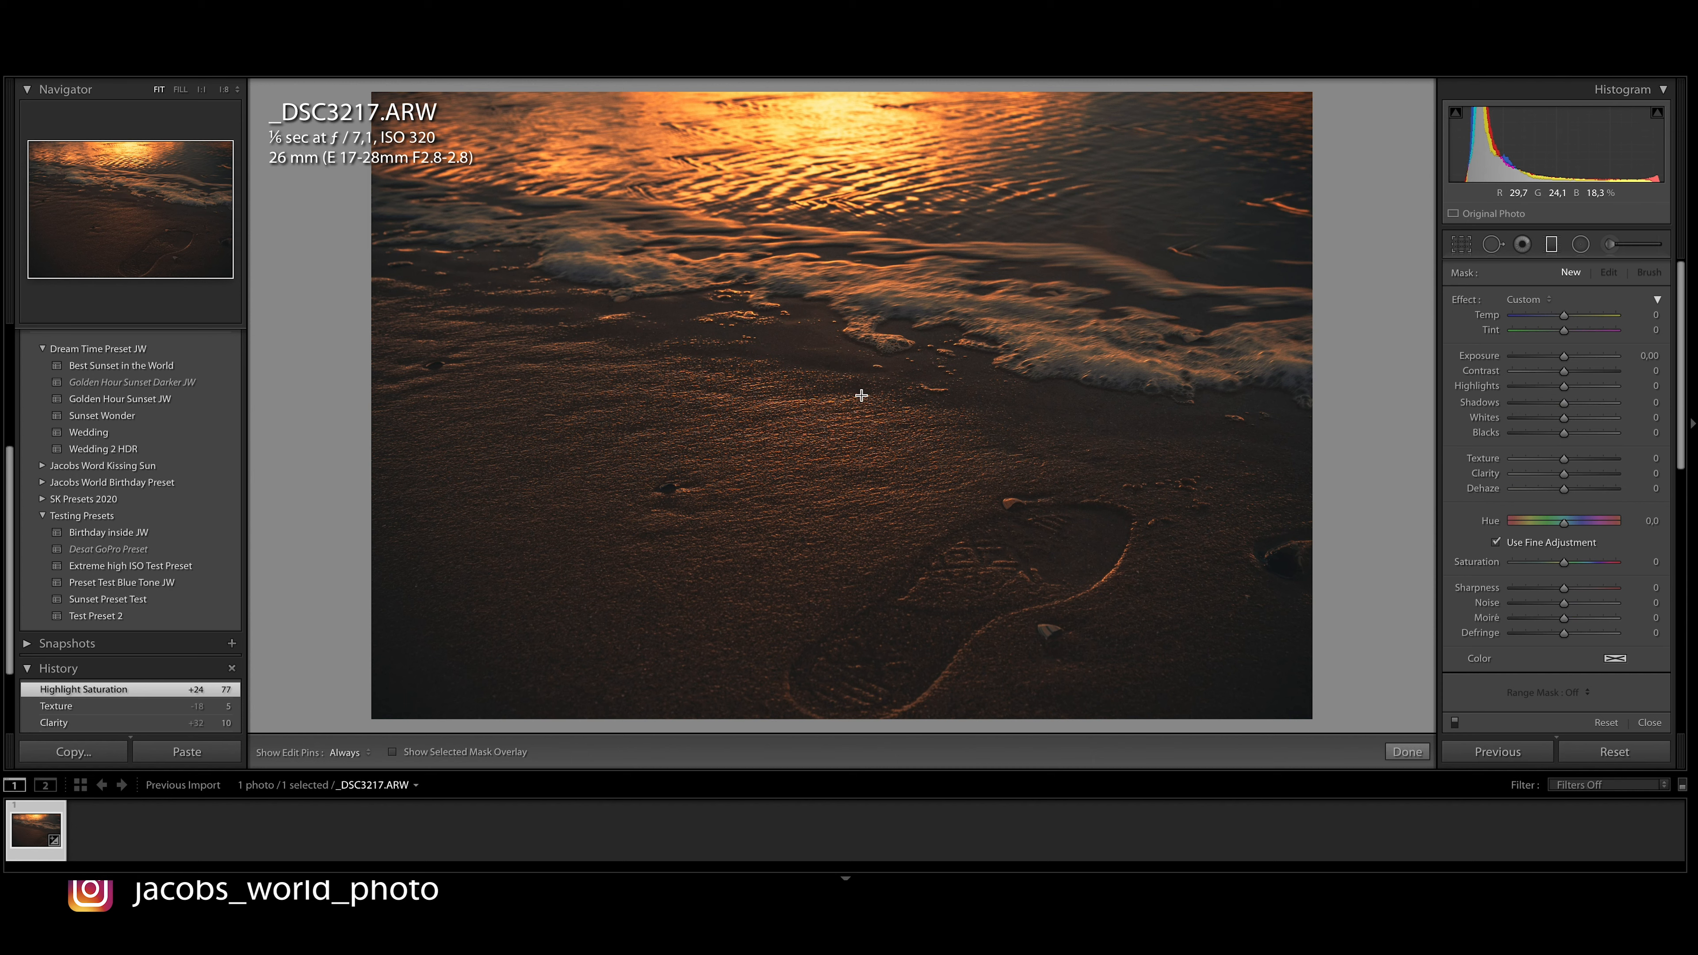
{"action": "left_click_drag", "start_coordinate": [896, 239], "coordinate": [870, 378]}
{"action": "left_click_drag", "start_coordinate": [887, 306], "coordinate": [878, 317]}
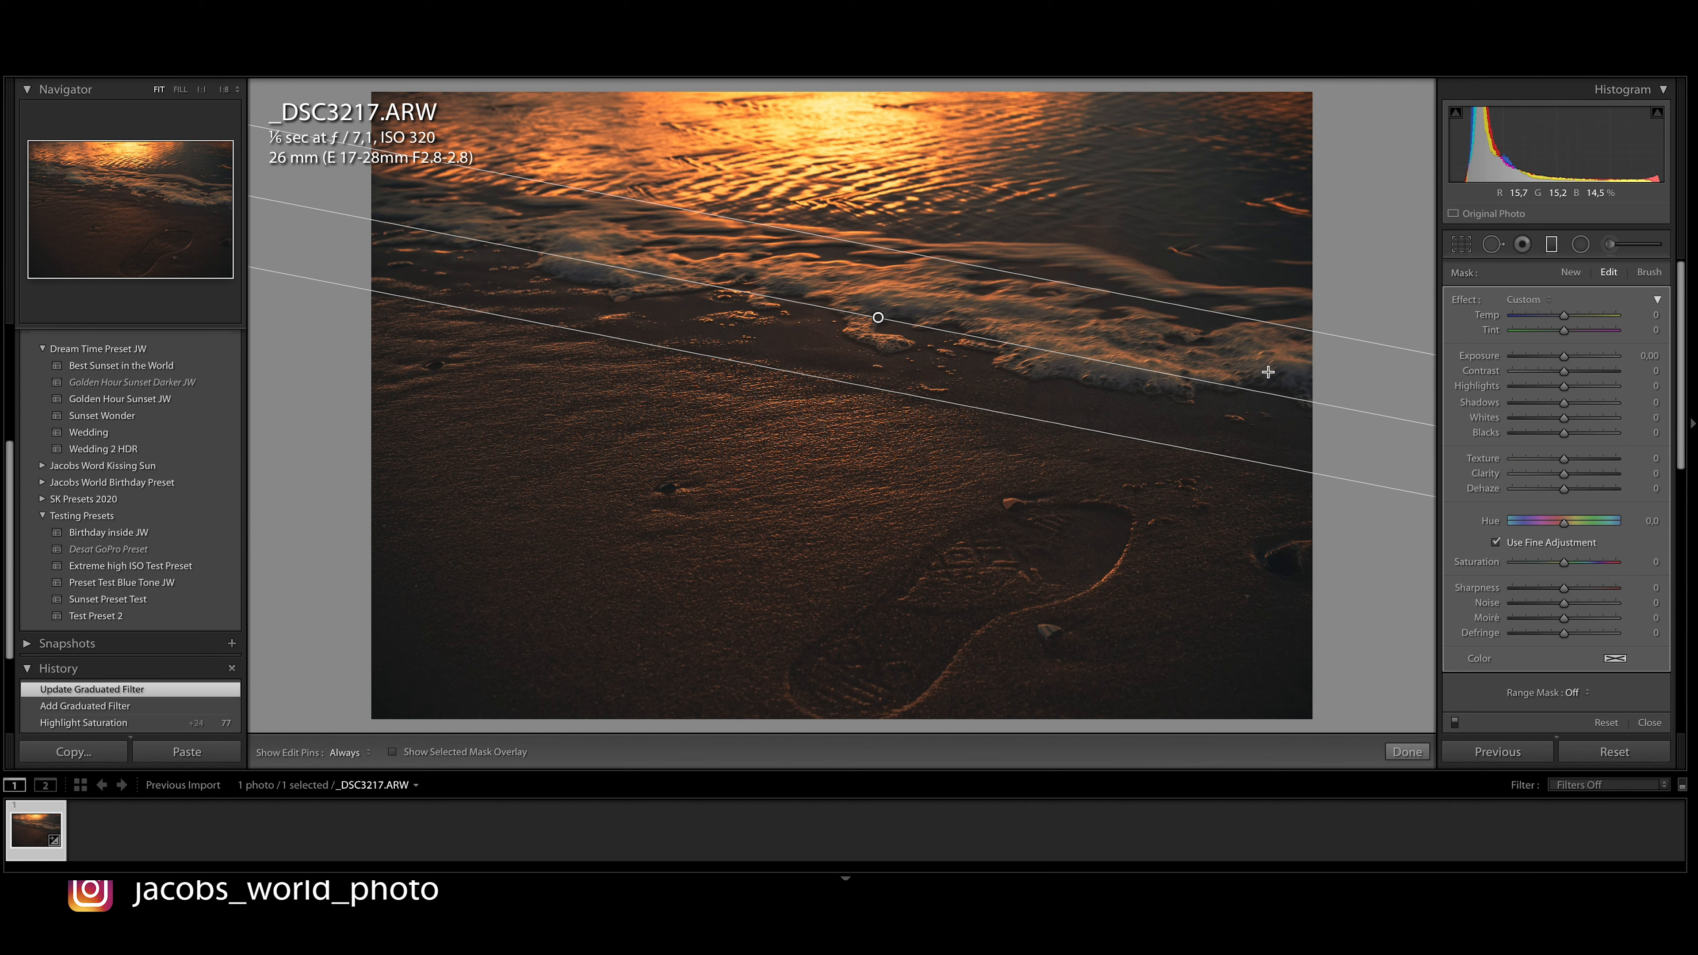
Set the water filter's exposure to -0.09, temperature to 22, clarity to -60 and texture to -12
{"action": "left_click_drag", "start_coordinate": [1566, 356], "coordinate": [1573, 318]}
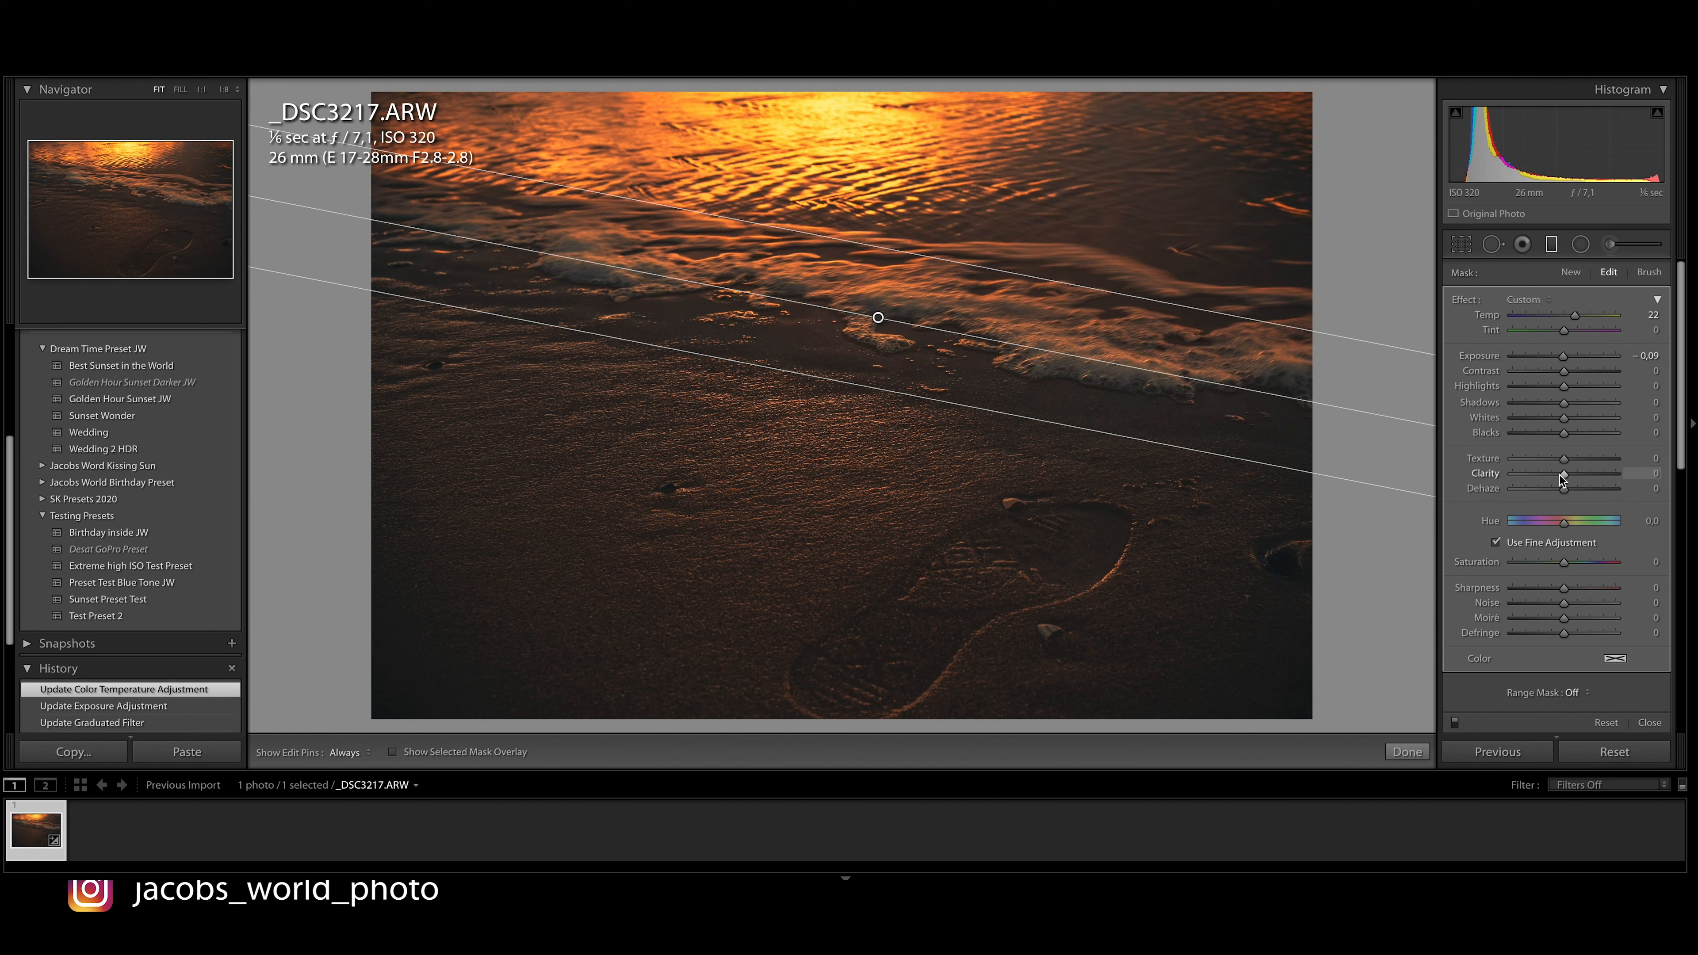
{"action": "left_click_drag", "start_coordinate": [1561, 475], "coordinate": [1530, 478]}
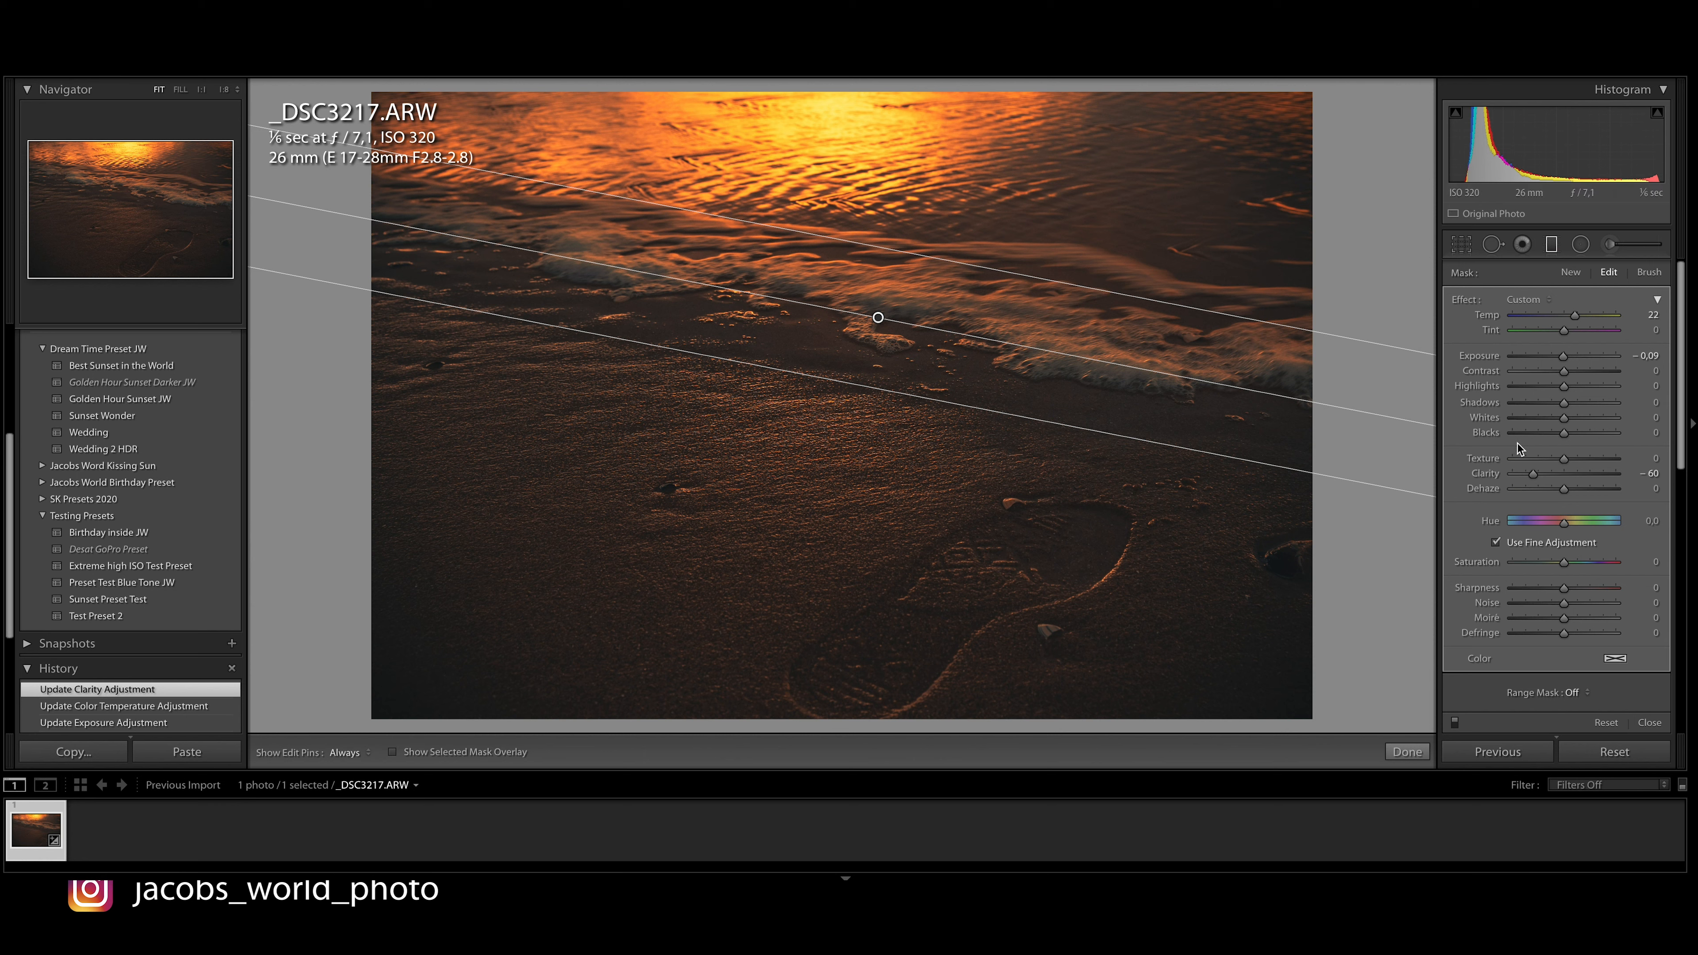
{"action": "left_click_drag", "start_coordinate": [1564, 460], "coordinate": [1560, 462]}
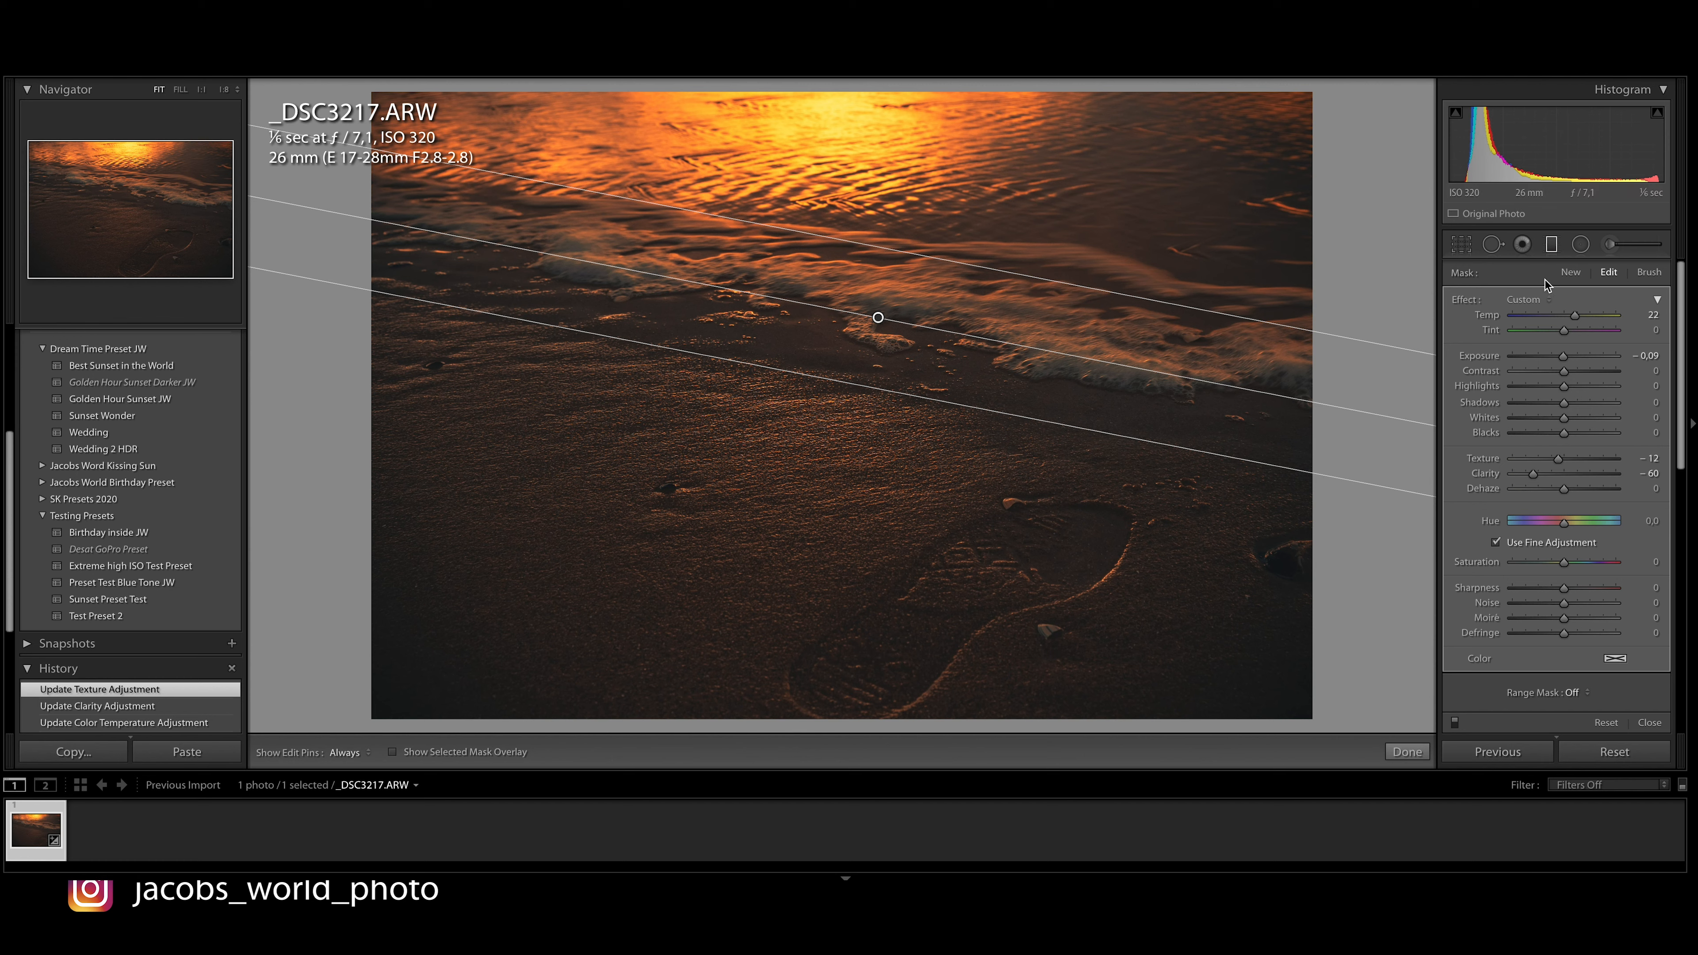
Add a second graduated filter over the sand with clarity 14, texture 21, exposure 0.36 and shadows 21
{"action": "left_click", "coordinate": [1569, 275]}
{"action": "left_click_drag", "start_coordinate": [809, 313], "coordinate": [827, 235]}
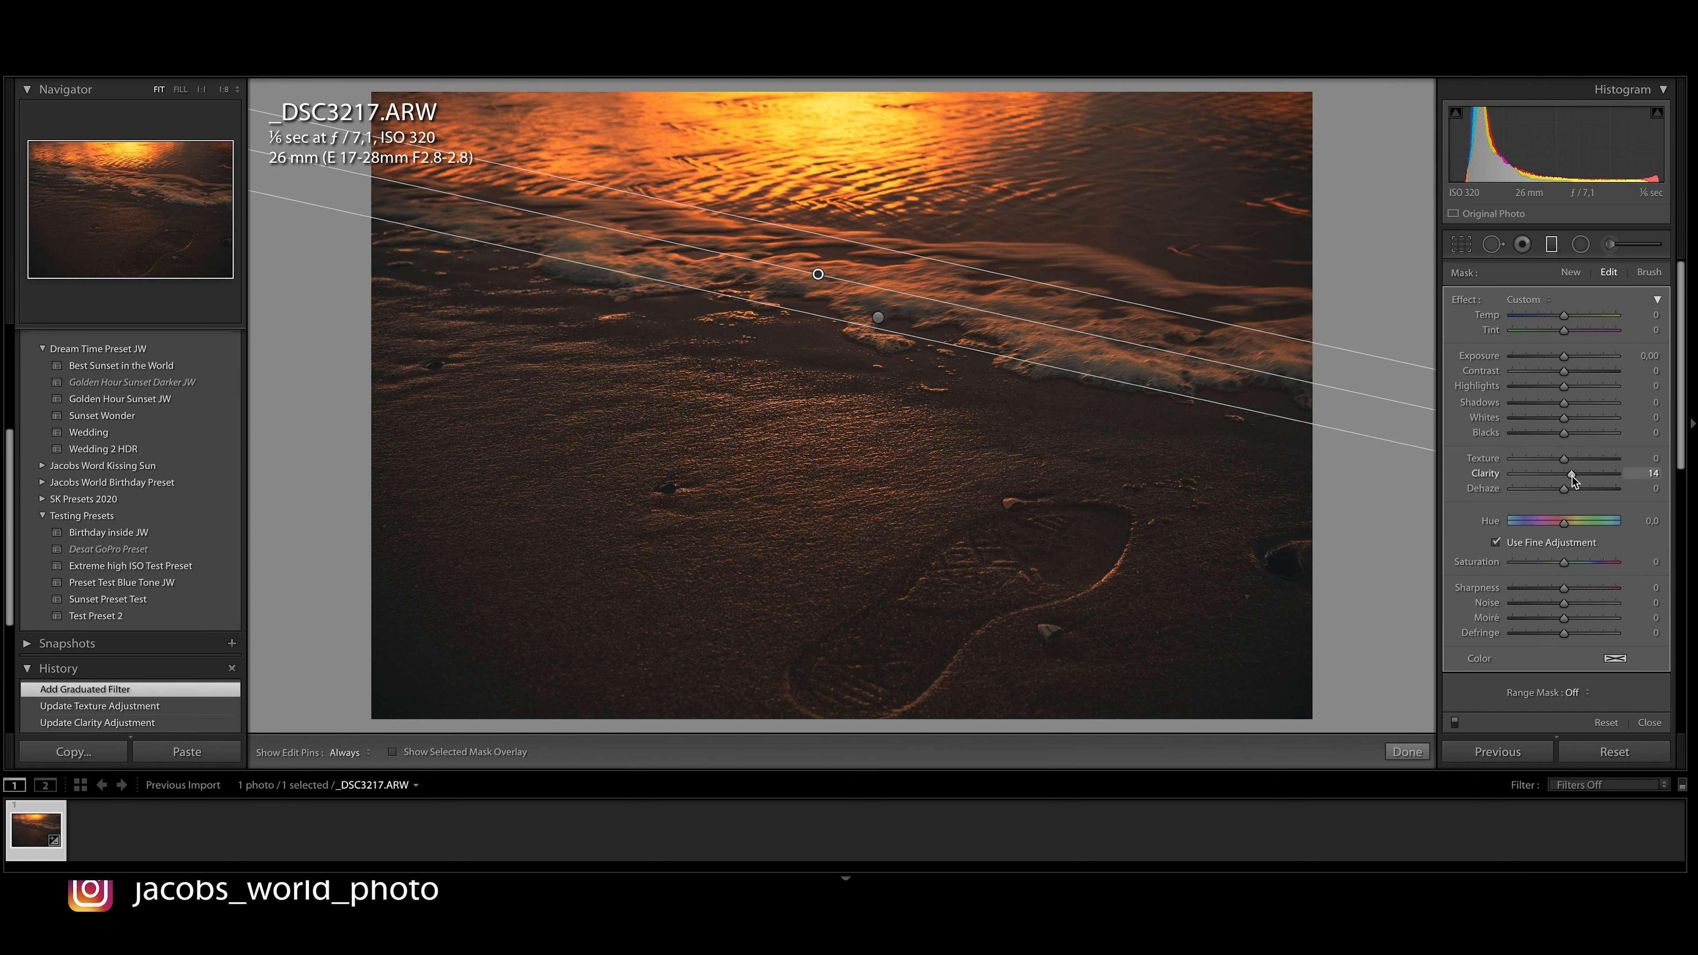
{"action": "left_click", "coordinate": [1573, 460]}
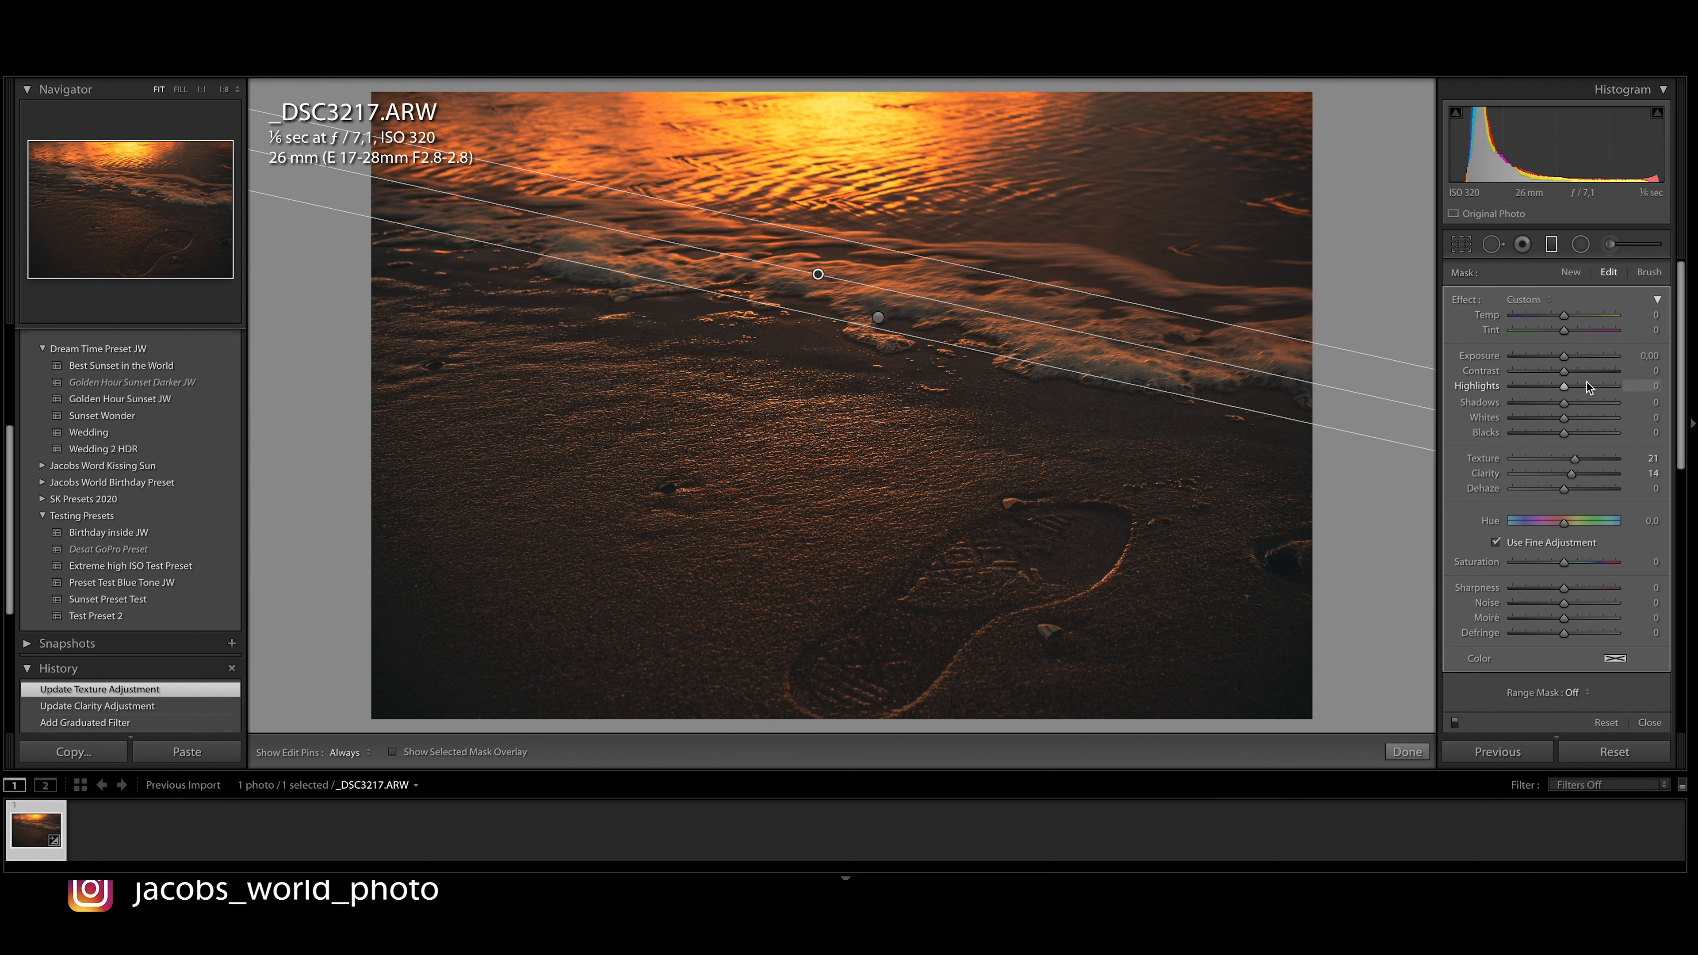
{"action": "left_click_drag", "start_coordinate": [1565, 356], "coordinate": [1576, 403]}
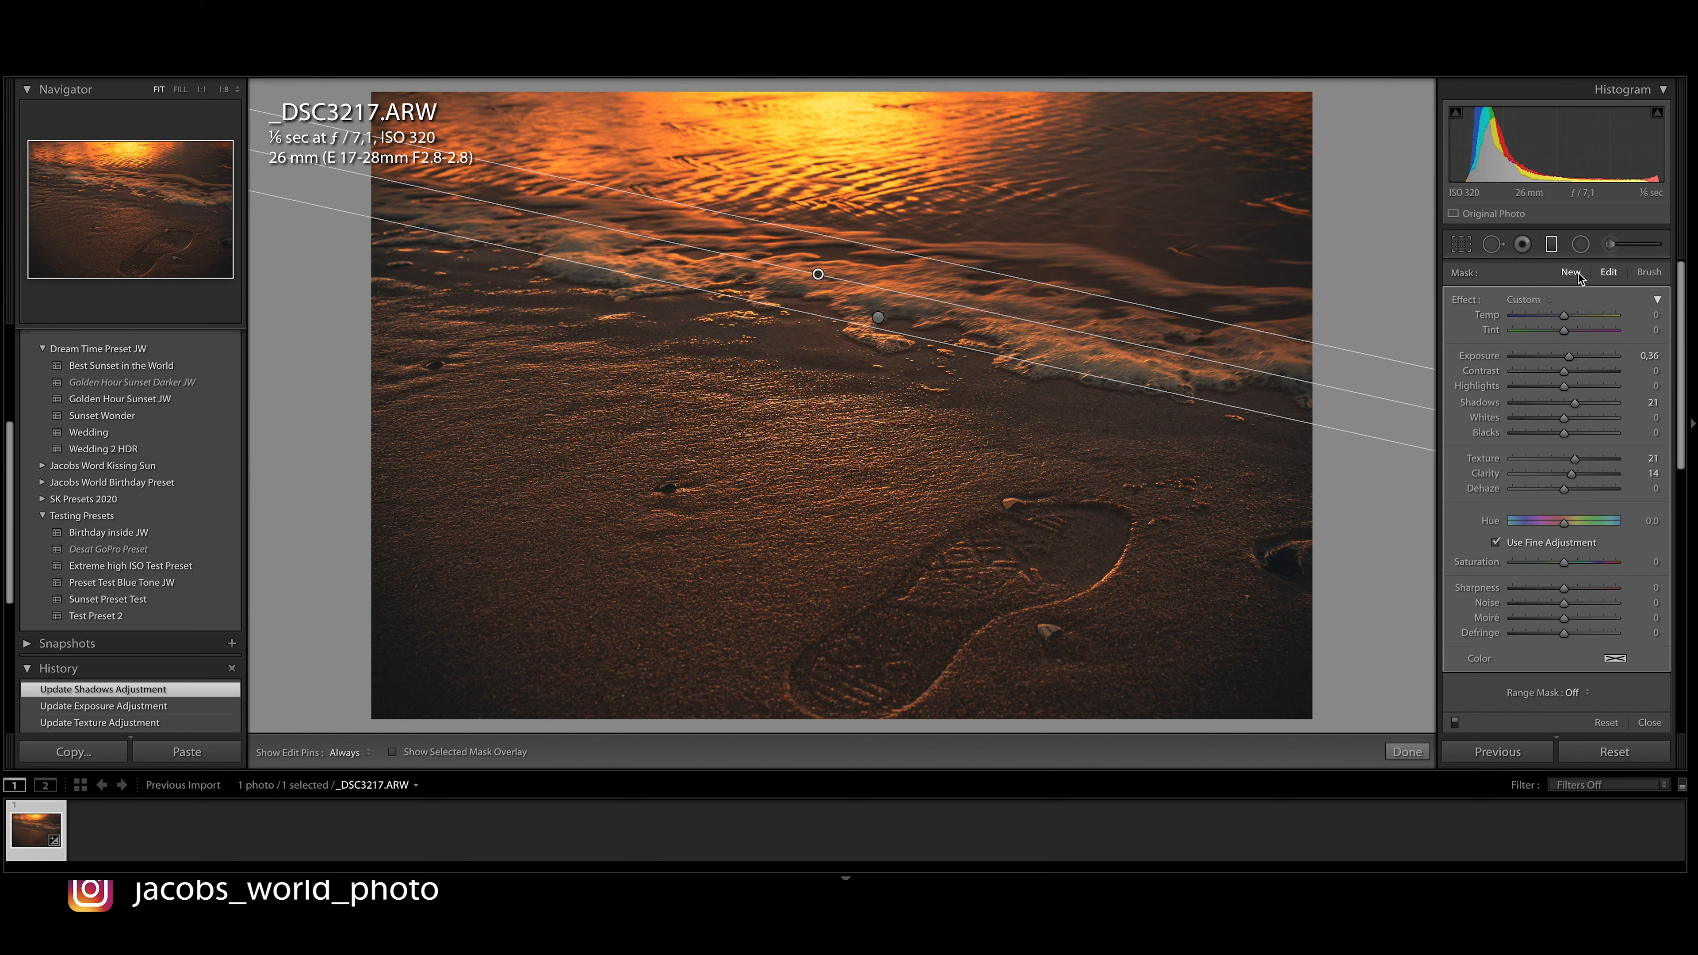
Draw a large radial filter over the water and a smaller one around the bright sun reflection
{"action": "left_click", "coordinate": [1581, 247]}
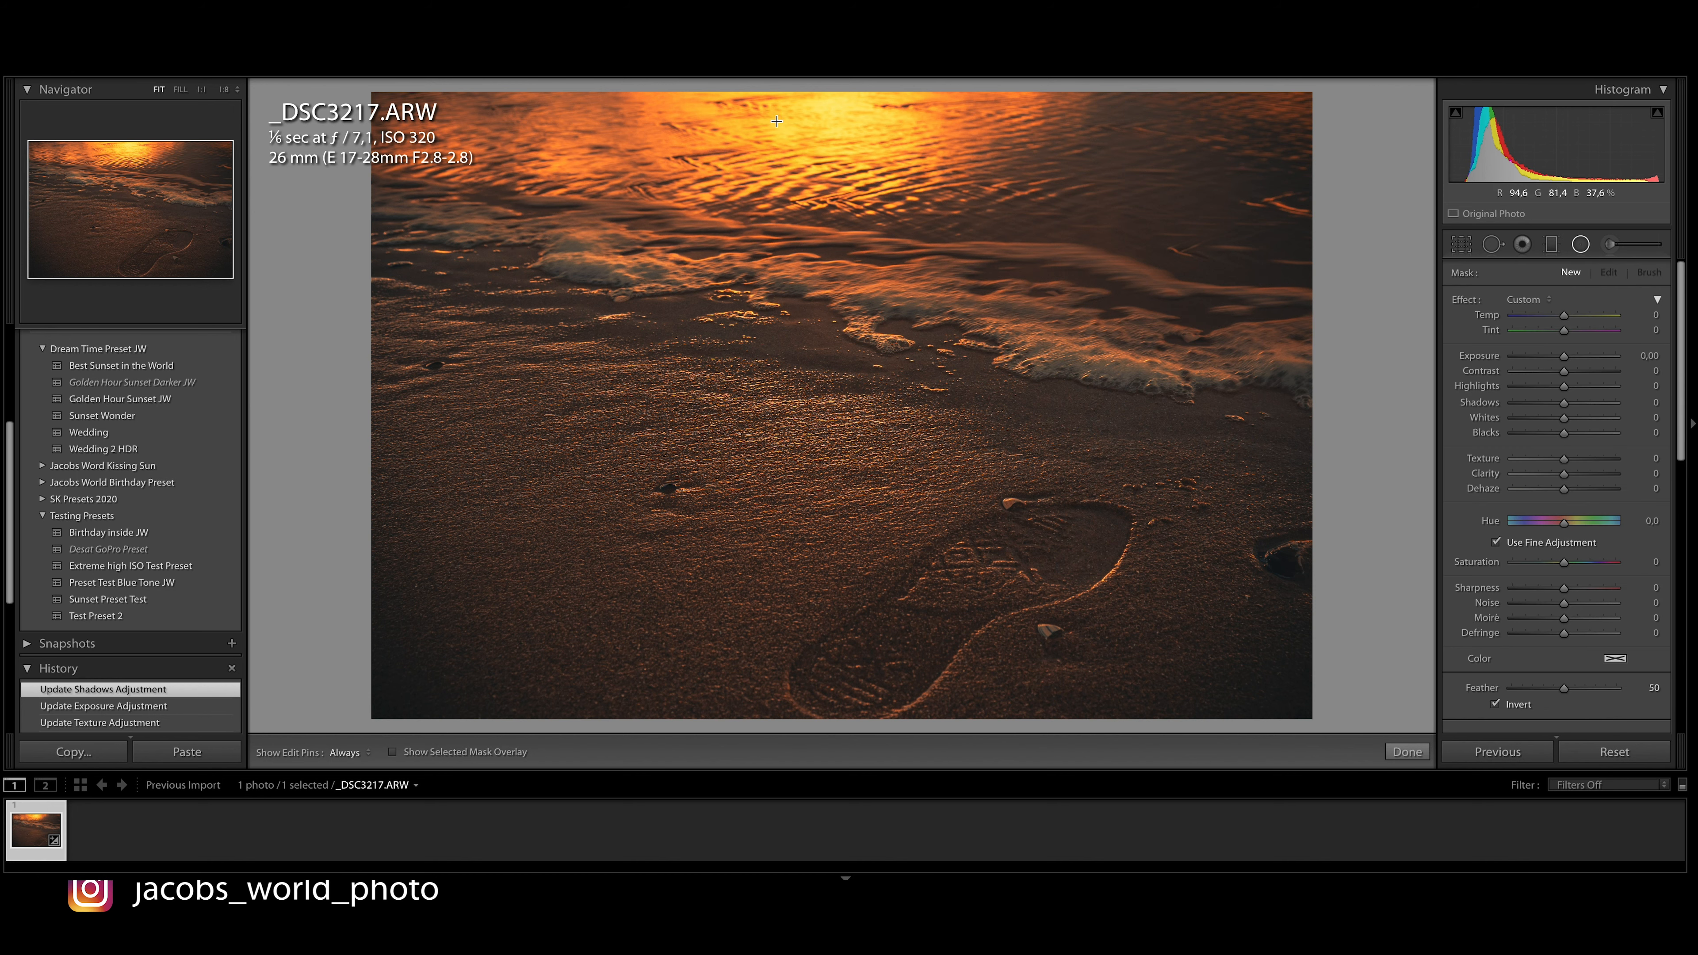
{"action": "left_click_drag", "start_coordinate": [865, 148], "coordinate": [912, 170]}
{"action": "mouse_move", "coordinate": [777, 123]}
{"action": "left_mouse_down"}
{"action": "mouse_move", "coordinate": [1186, 284]}
{"action": "mouse_move", "coordinate": [1224, 317]}
{"action": "left_mouse_up"}
{"action": "left_click", "coordinate": [1570, 273]}
{"action": "left_click_drag", "start_coordinate": [772, 119], "coordinate": [815, 167]}
{"action": "left_click", "coordinate": [802, 122]}
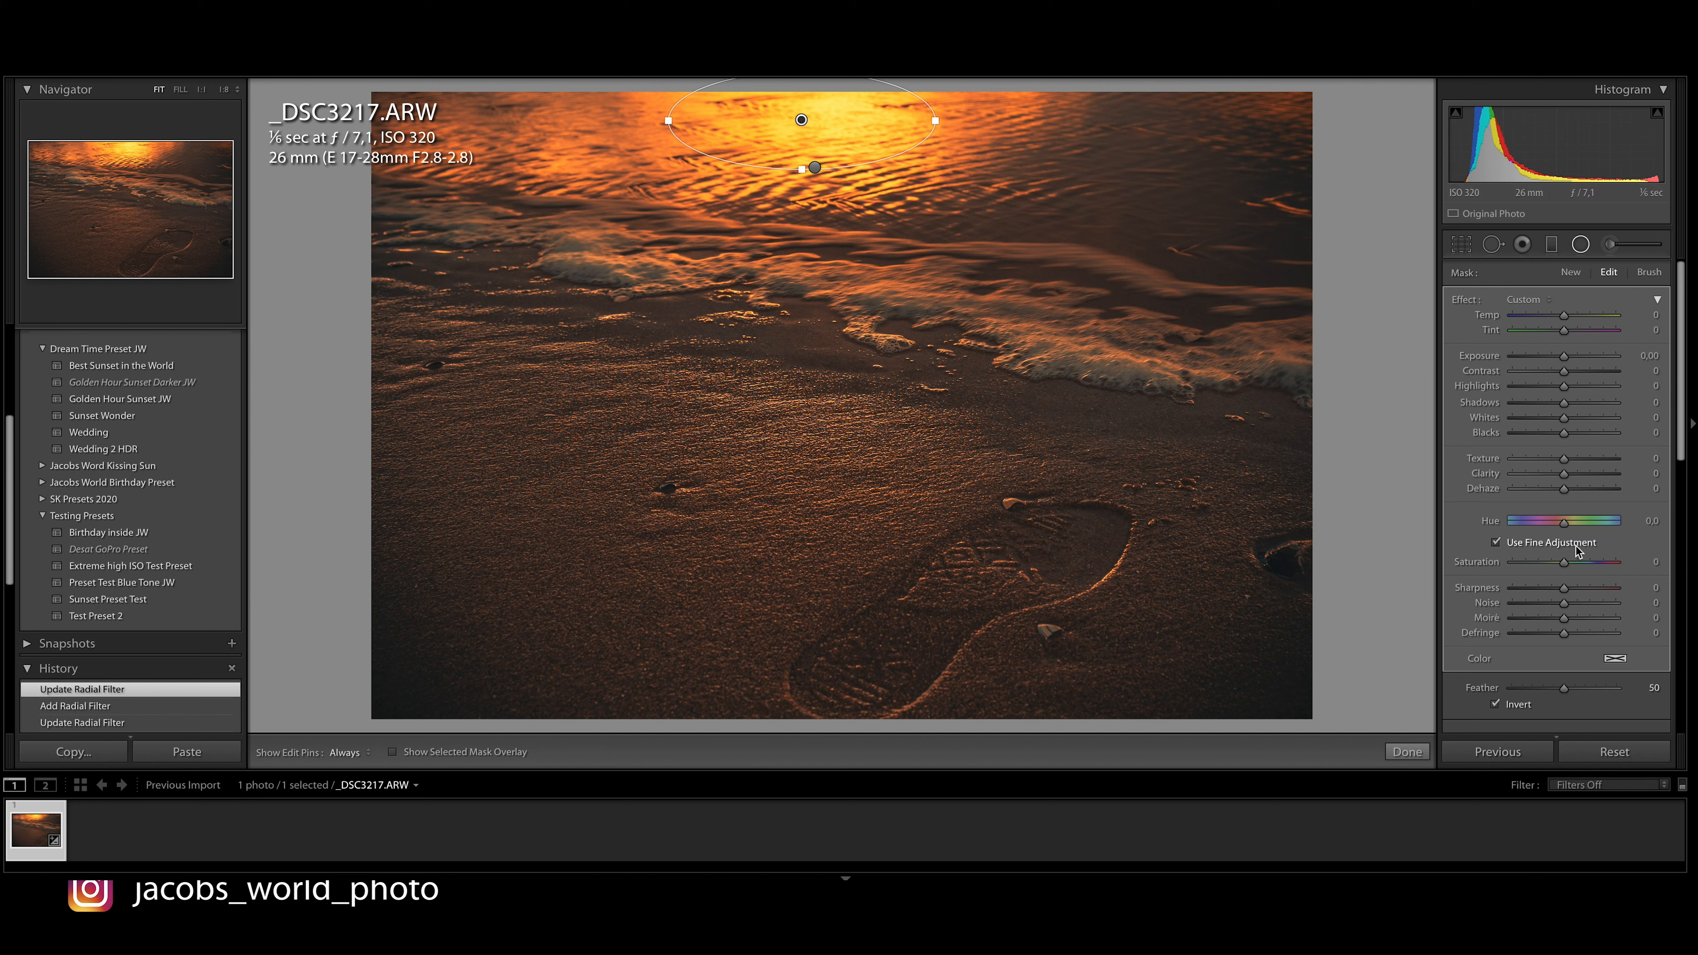
Give the small radial filter feather 100, blacks 100 and an orange tint with hue 30 and saturation 97
{"action": "left_click_drag", "start_coordinate": [1564, 691], "coordinate": [1629, 696]}
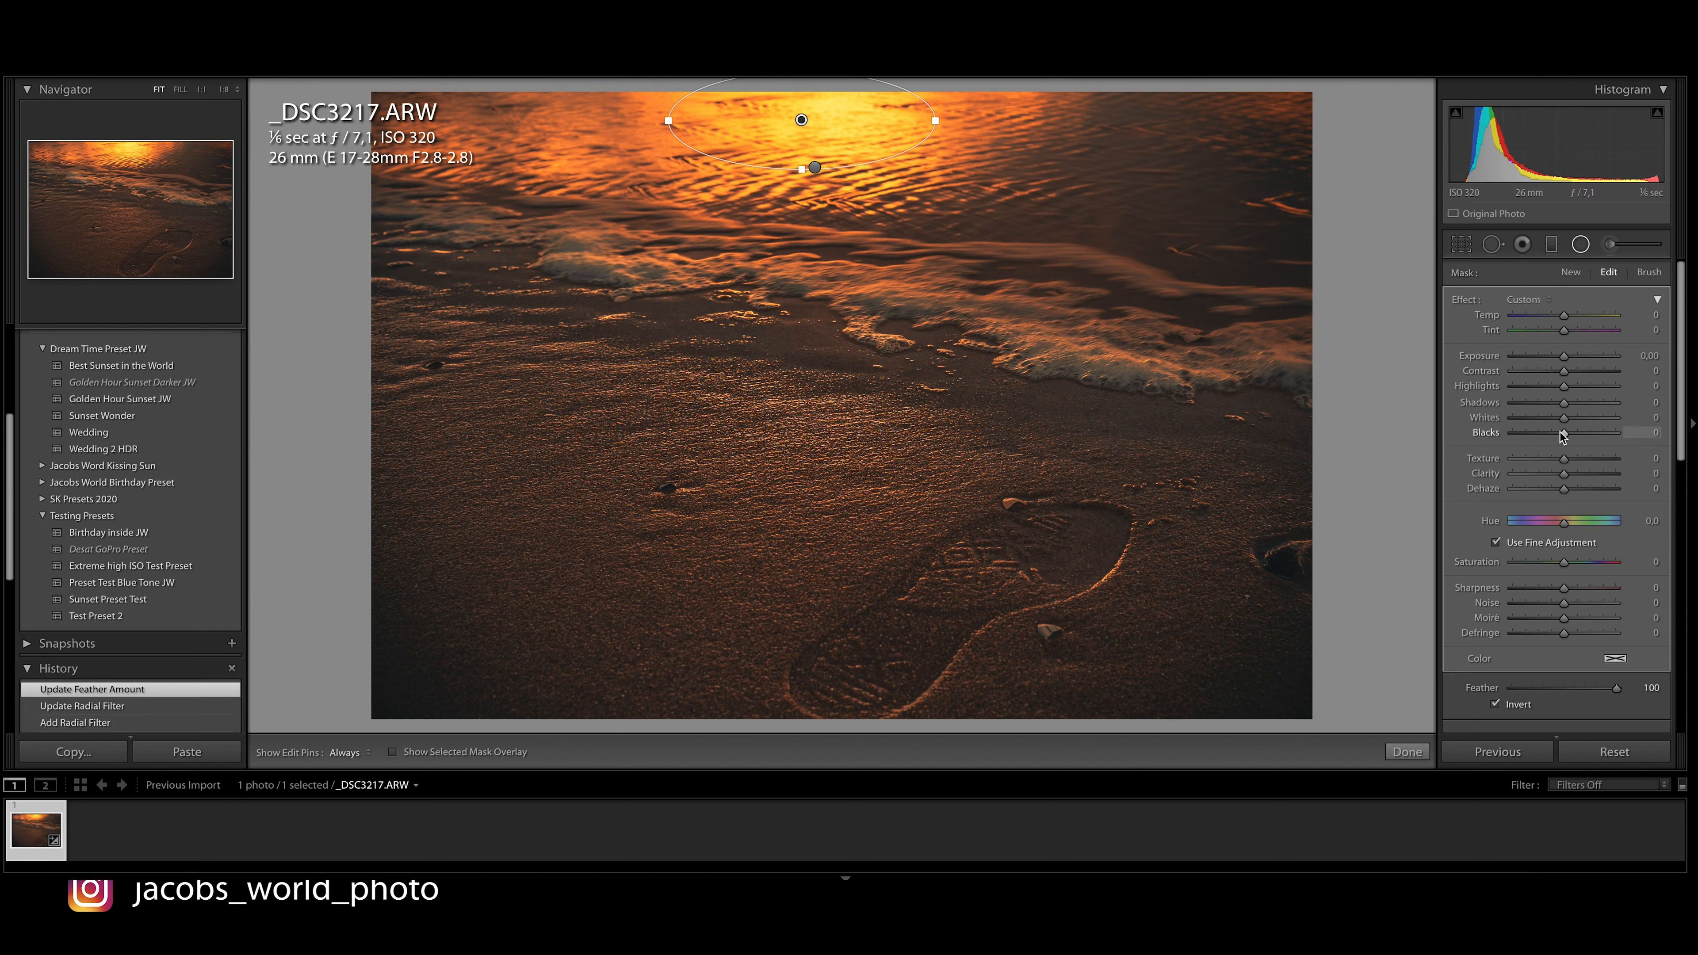
{"action": "left_click_drag", "start_coordinate": [1565, 435], "coordinate": [1631, 436]}
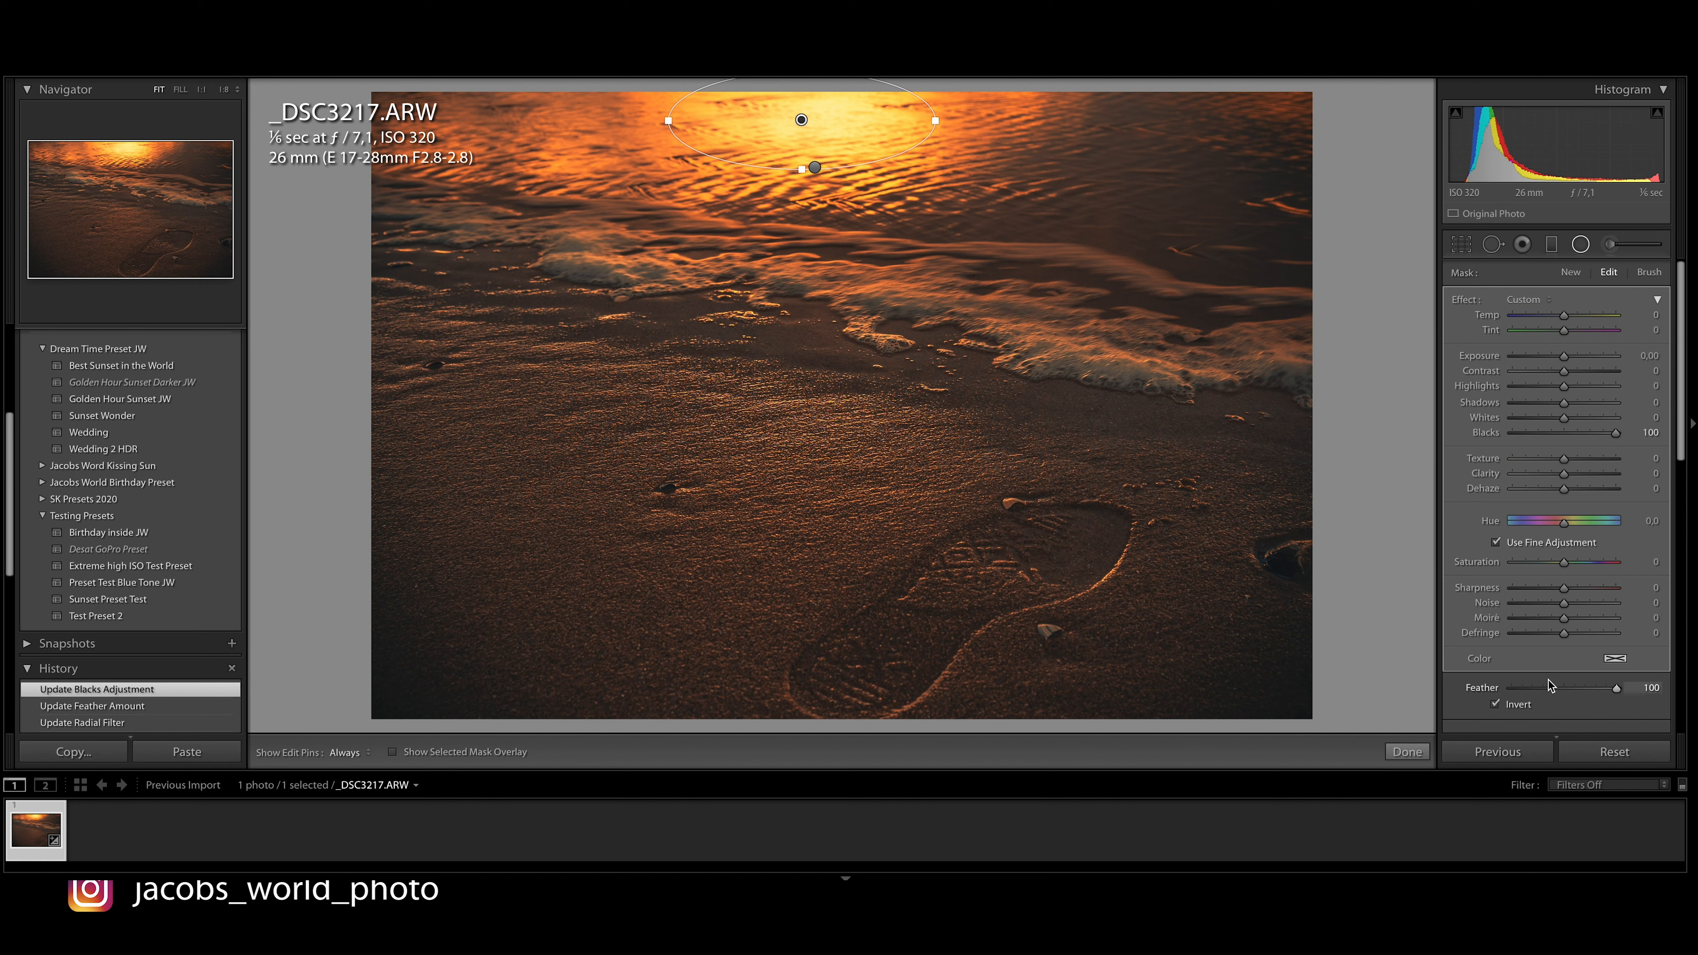
{"action": "left_click", "coordinate": [1614, 659]}
{"action": "left_click", "coordinate": [1300, 658]}
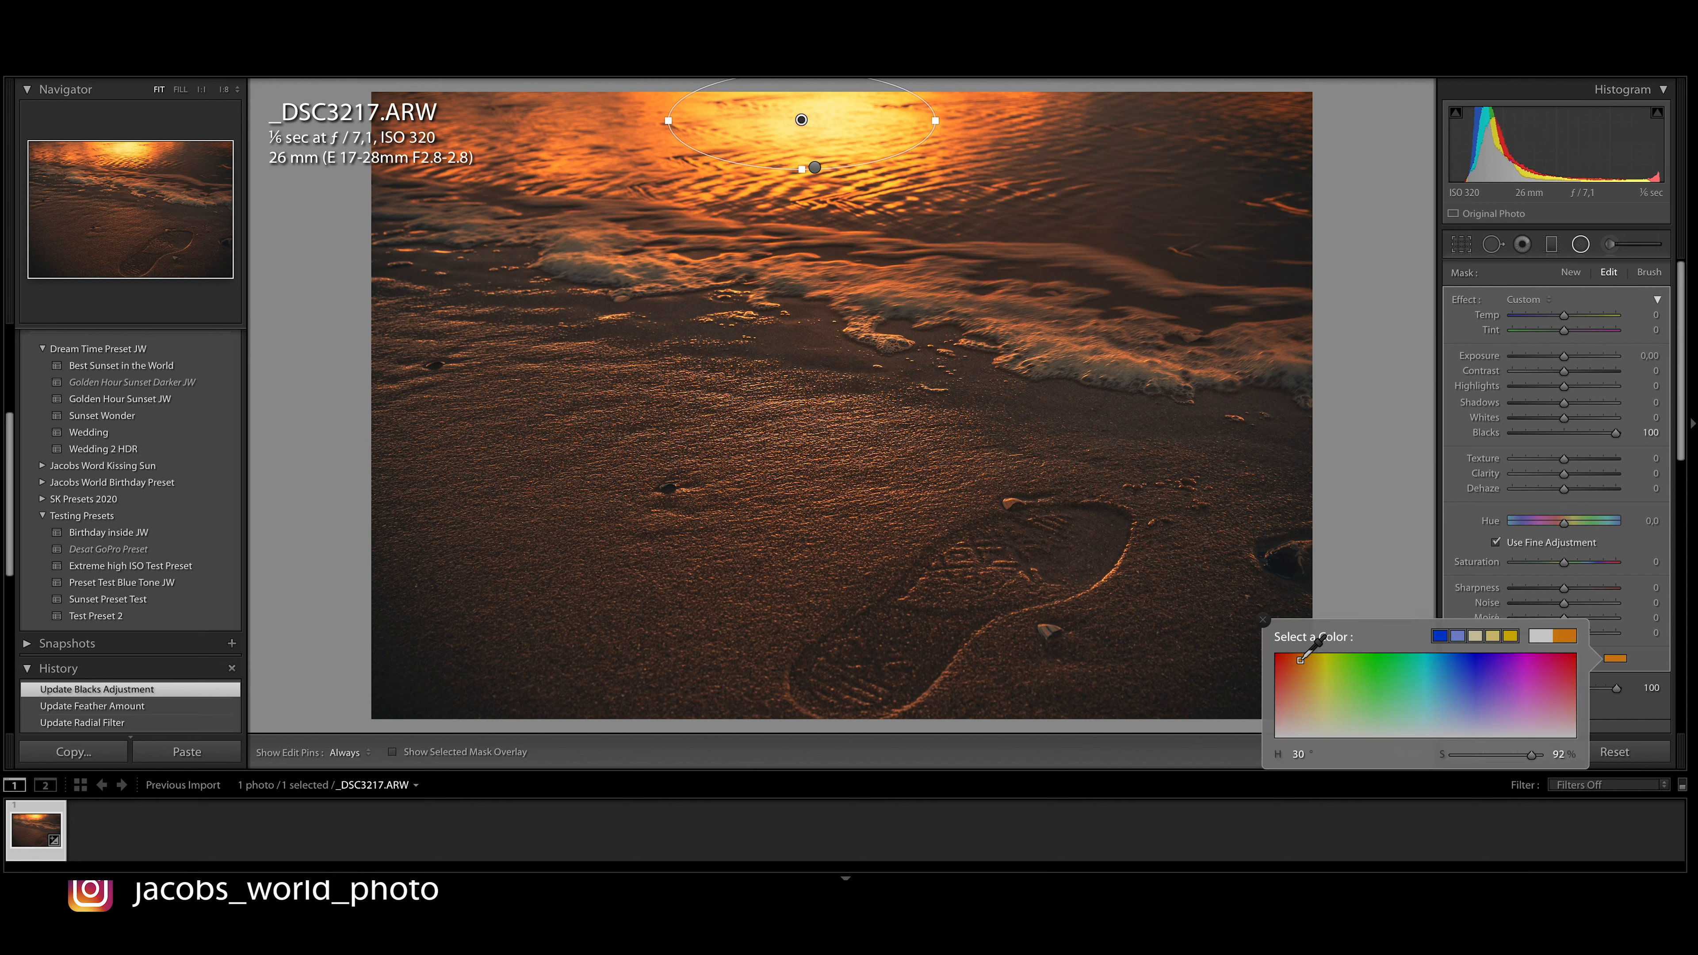
{"action": "left_click_drag", "start_coordinate": [1300, 658], "coordinate": [1299, 657]}
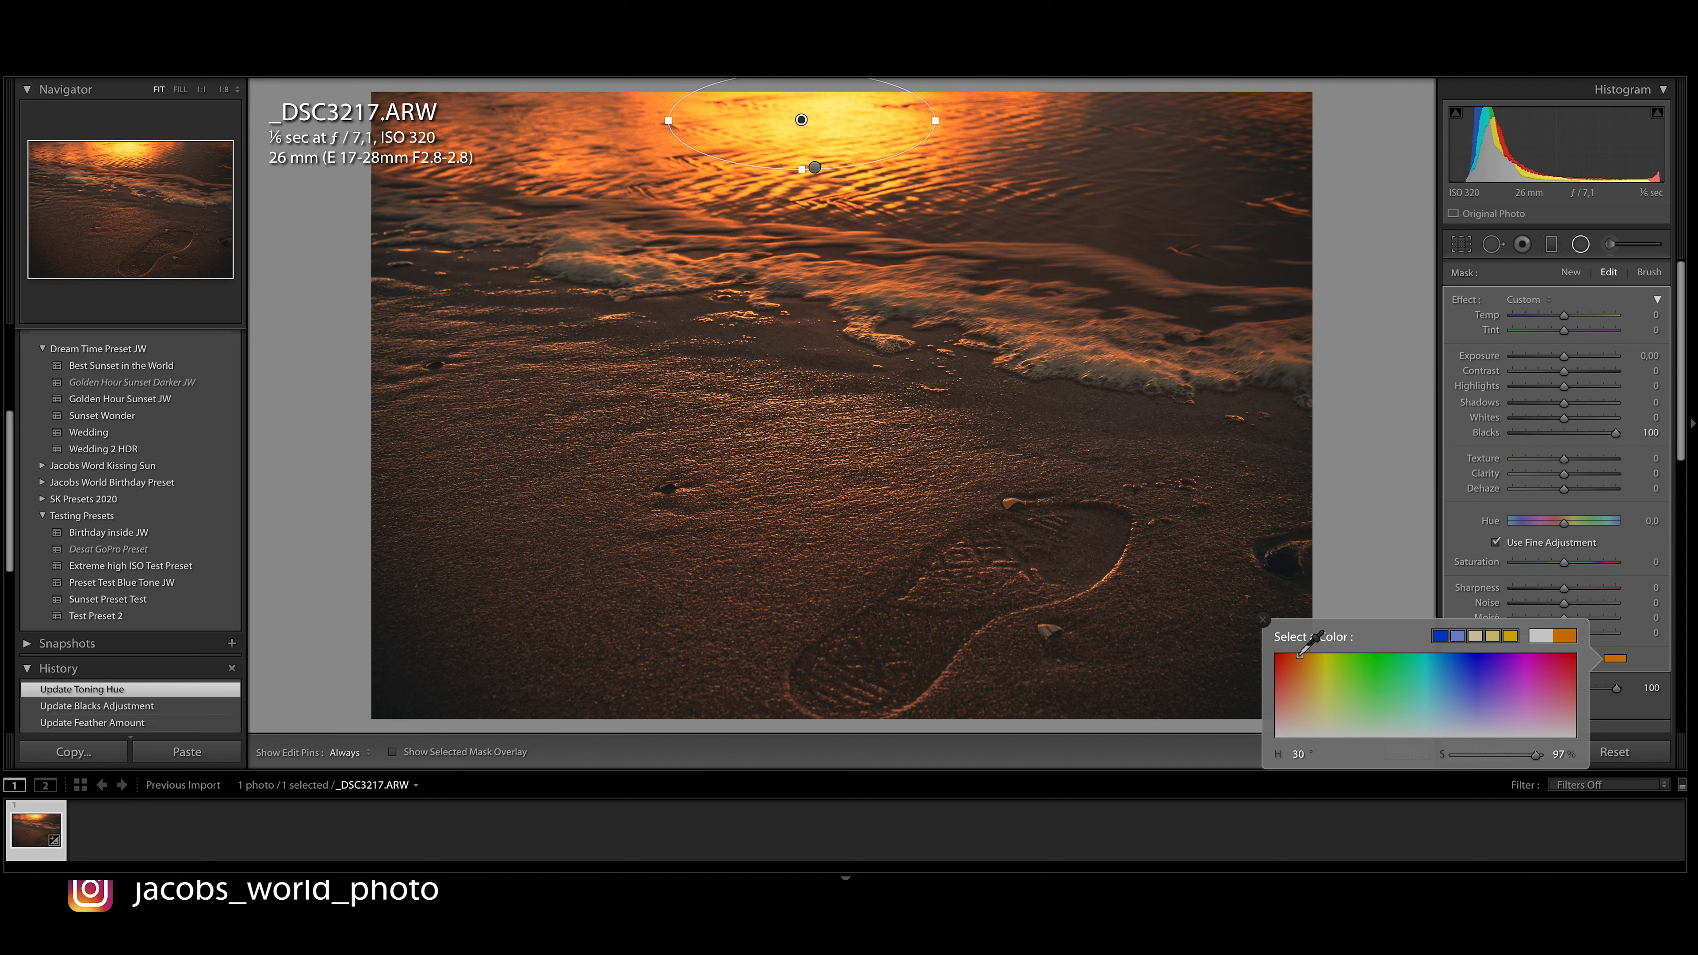
{"action": "key", "text": "Return"}
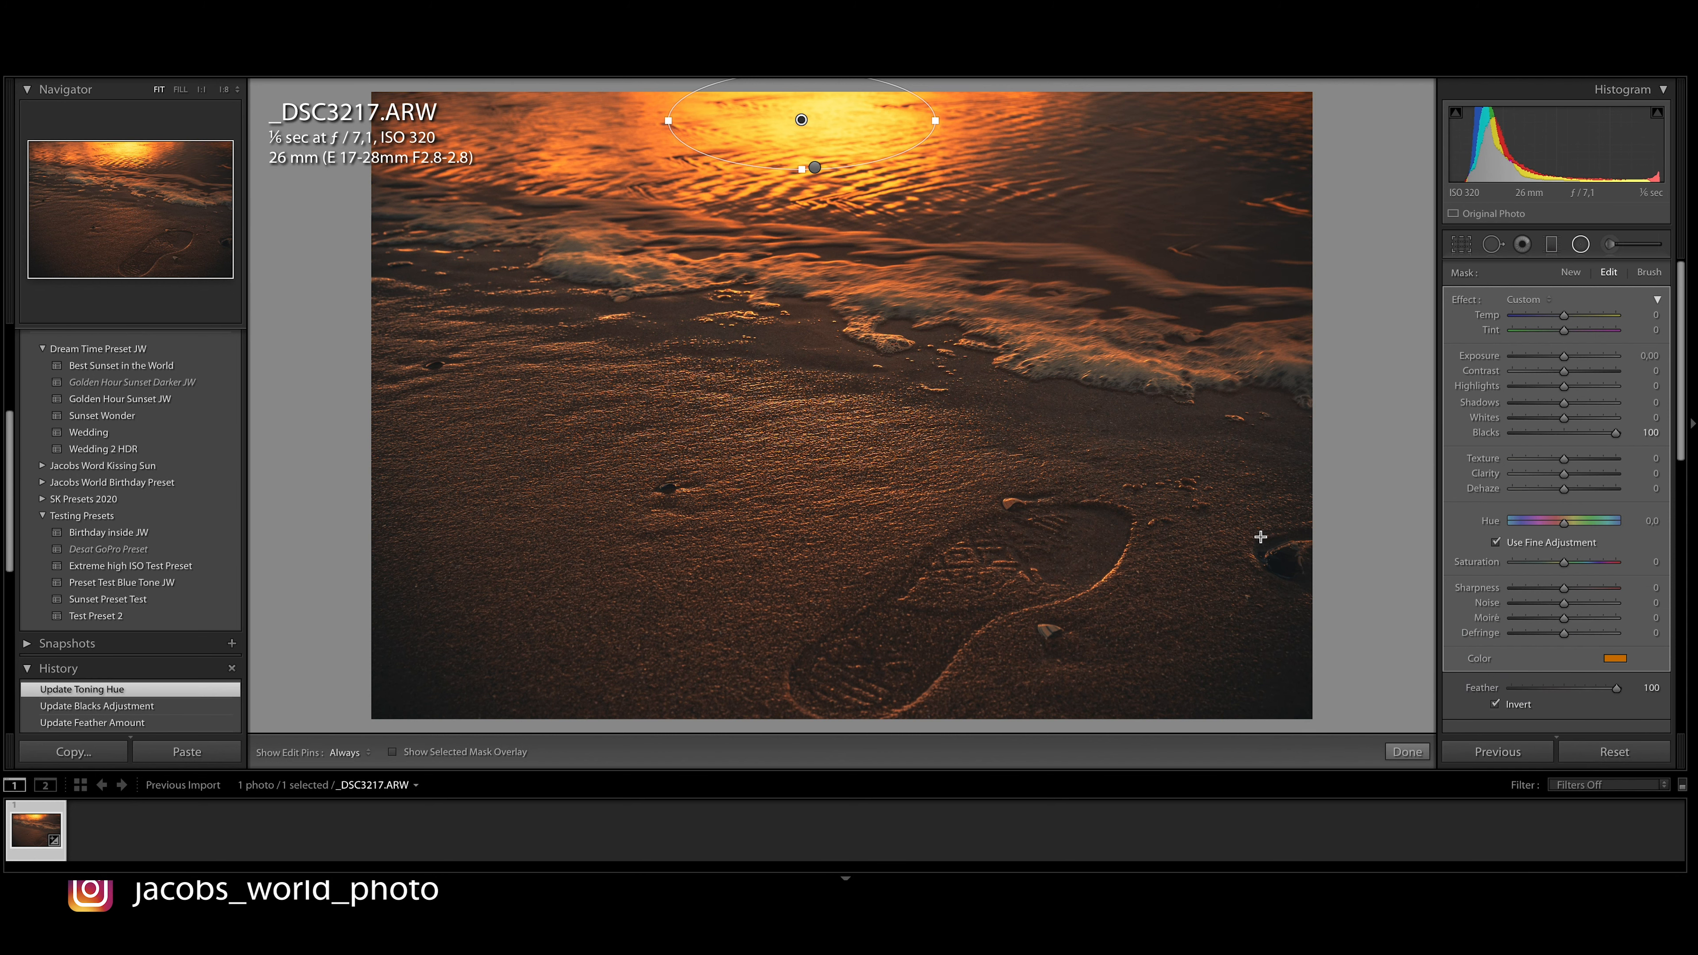
Select the large radial filter and set its feather to 68, blacks to 74 and dehaze to -9
{"action": "left_click_drag", "start_coordinate": [815, 169], "coordinate": [1261, 373]}
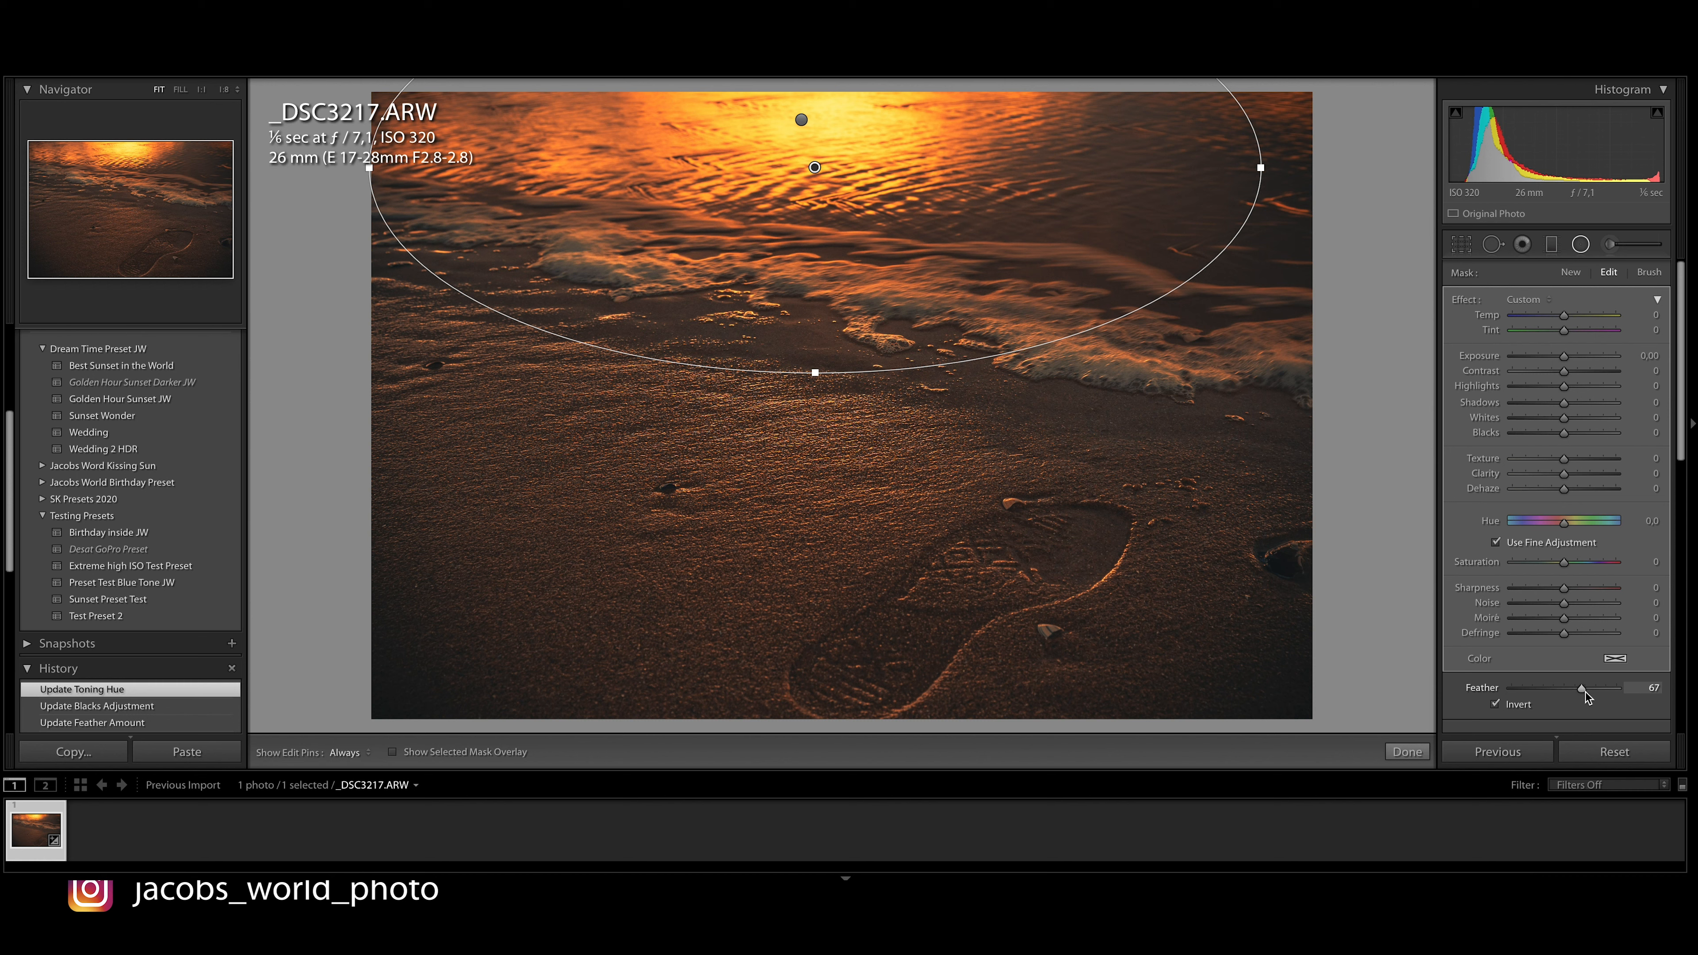
{"action": "left_click_drag", "start_coordinate": [1587, 691], "coordinate": [1587, 692]}
{"action": "left_click_drag", "start_coordinate": [1567, 436], "coordinate": [1600, 440]}
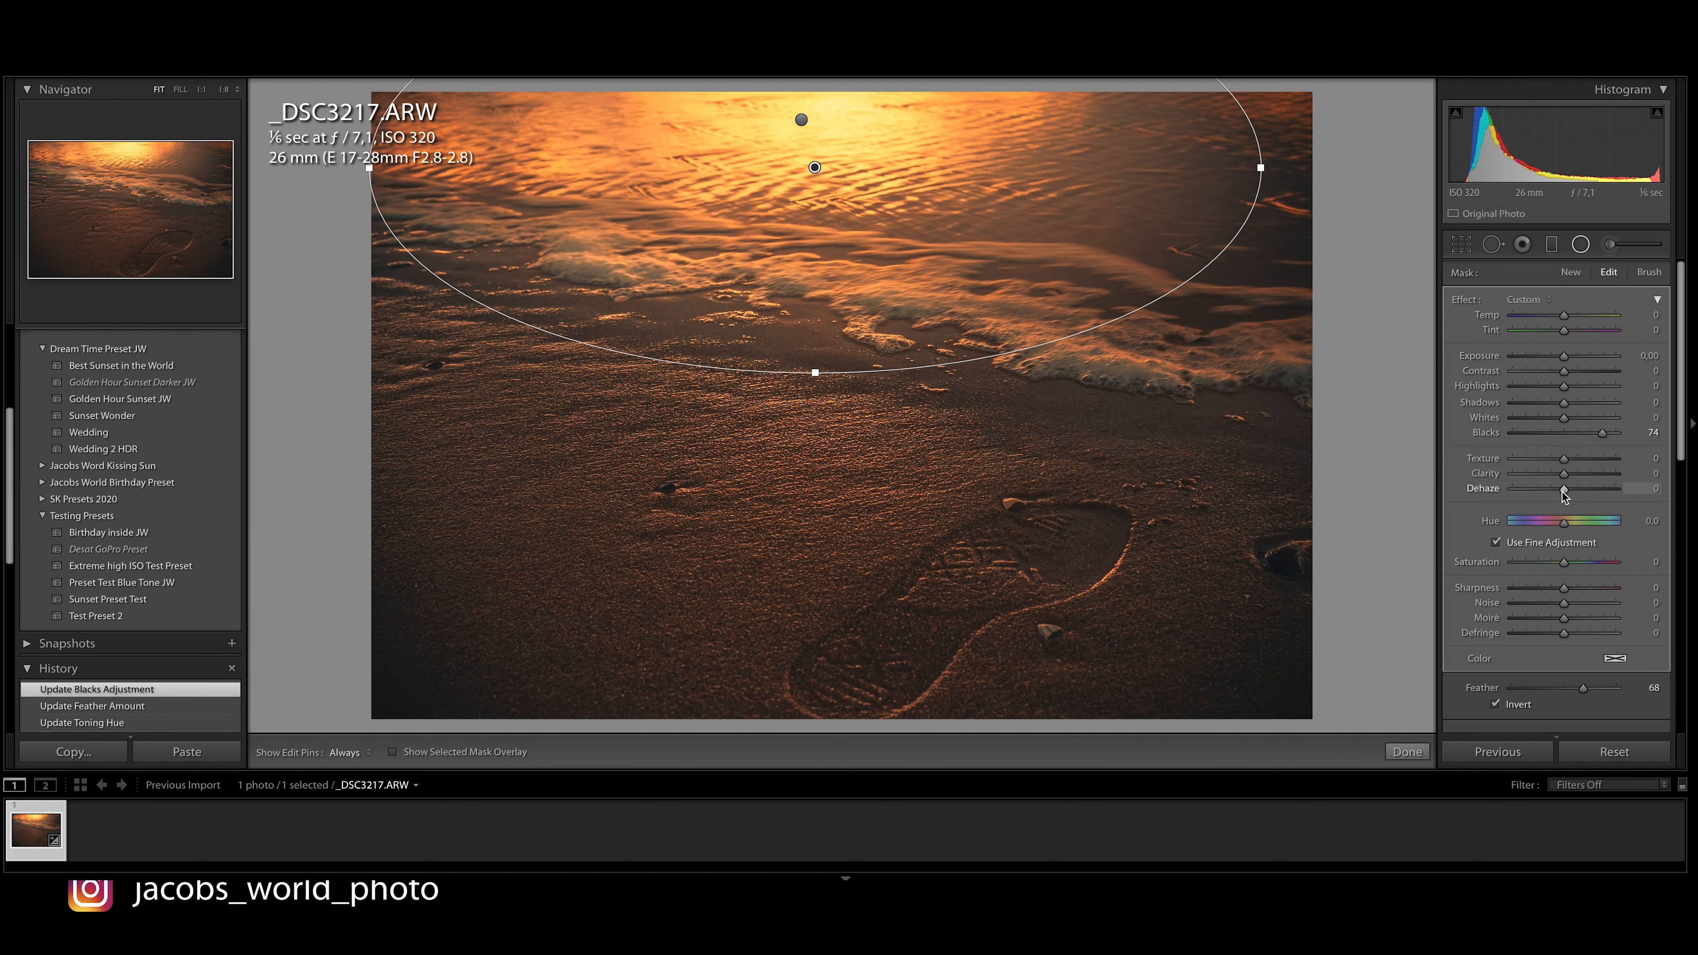
{"action": "left_click_drag", "start_coordinate": [1559, 495], "coordinate": [1557, 494]}
Tint the large radial filter orange with hue 29 and saturation 96, and deselect it
{"action": "left_click", "coordinate": [1616, 658]}
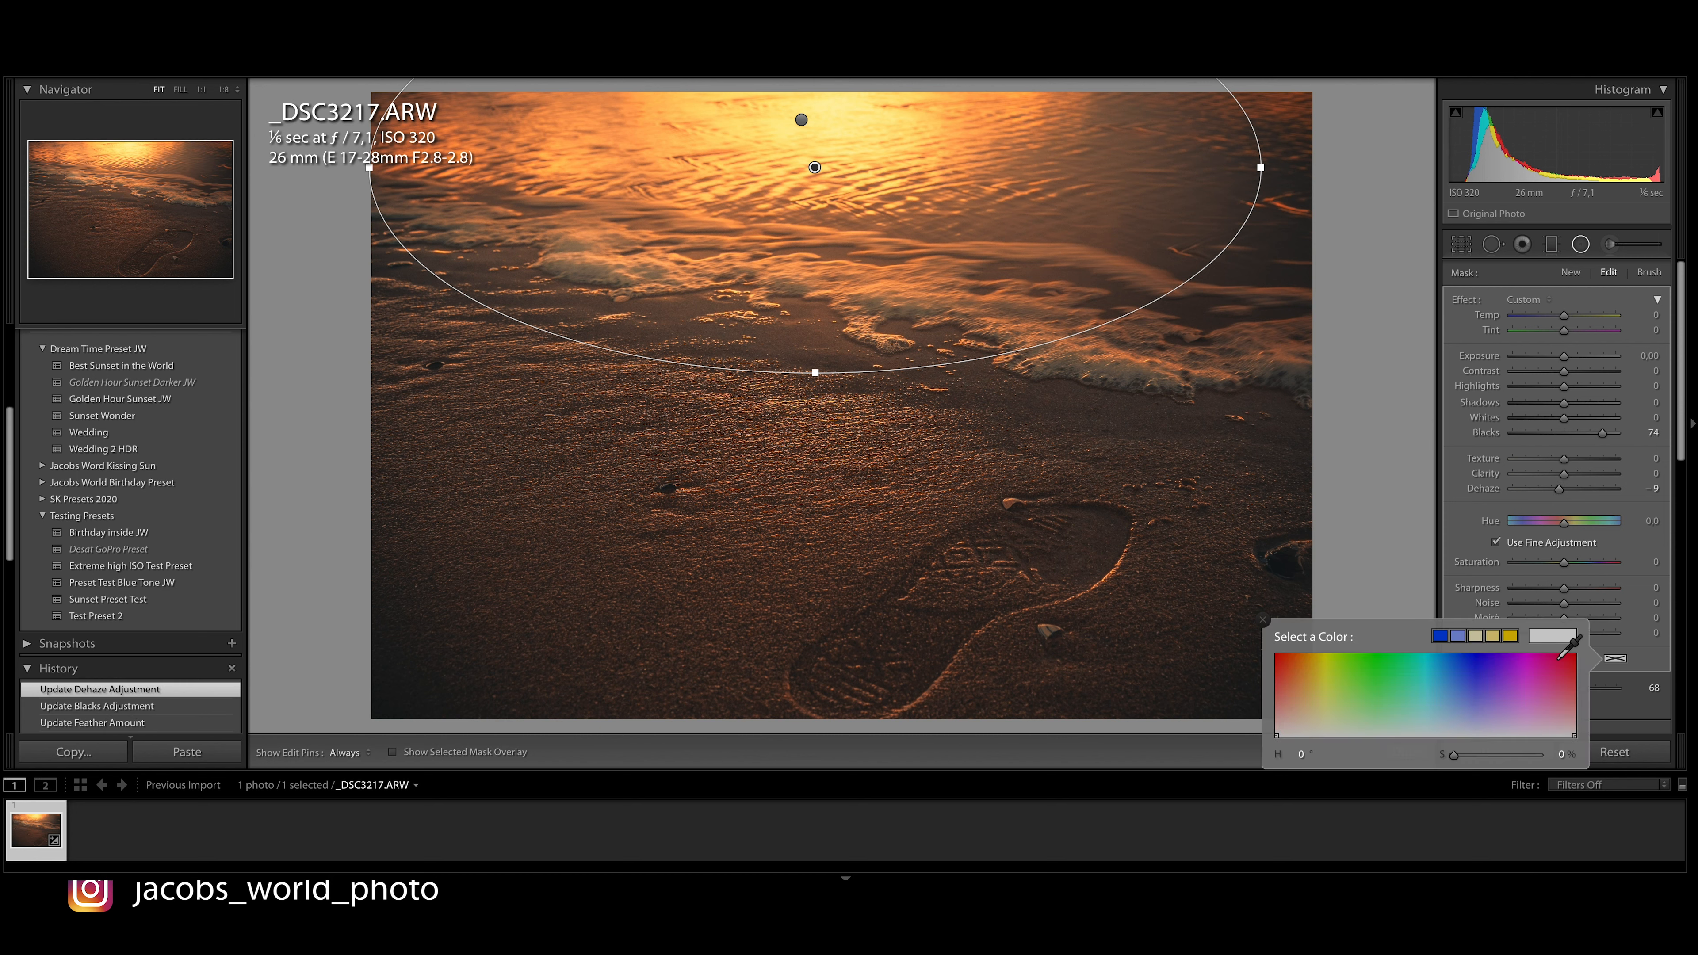
{"action": "left_click", "coordinate": [1302, 658]}
{"action": "left_click_drag", "start_coordinate": [1302, 657], "coordinate": [1299, 657]}
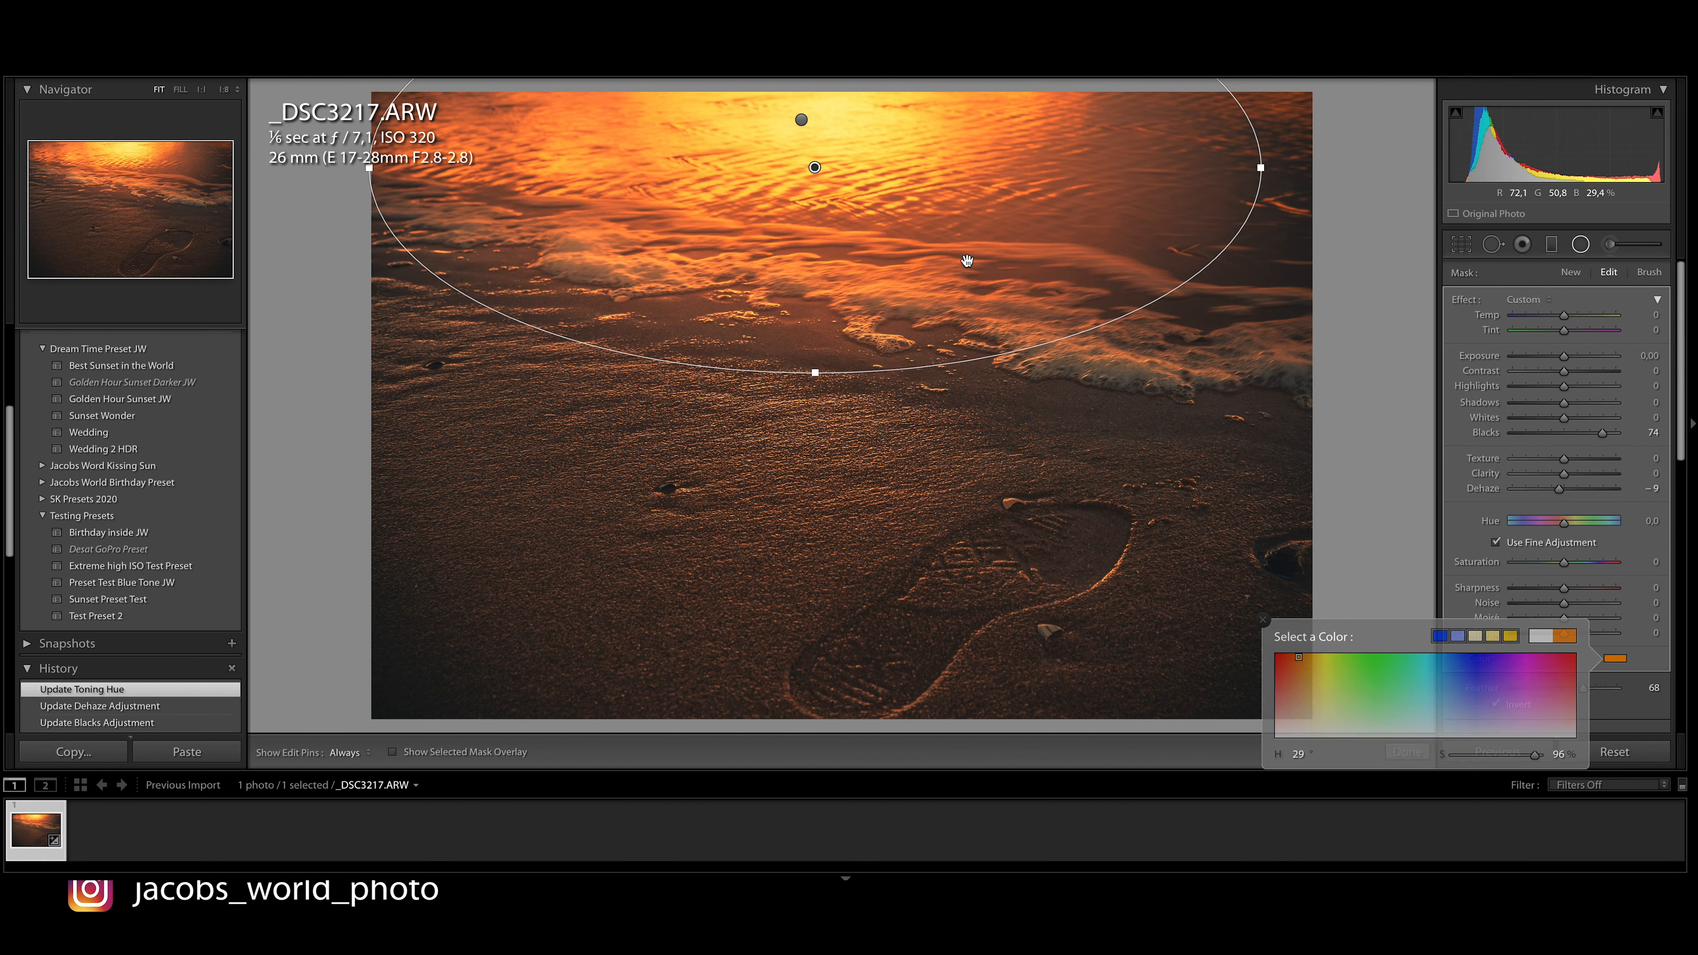
{"action": "left_click", "coordinate": [803, 525]}
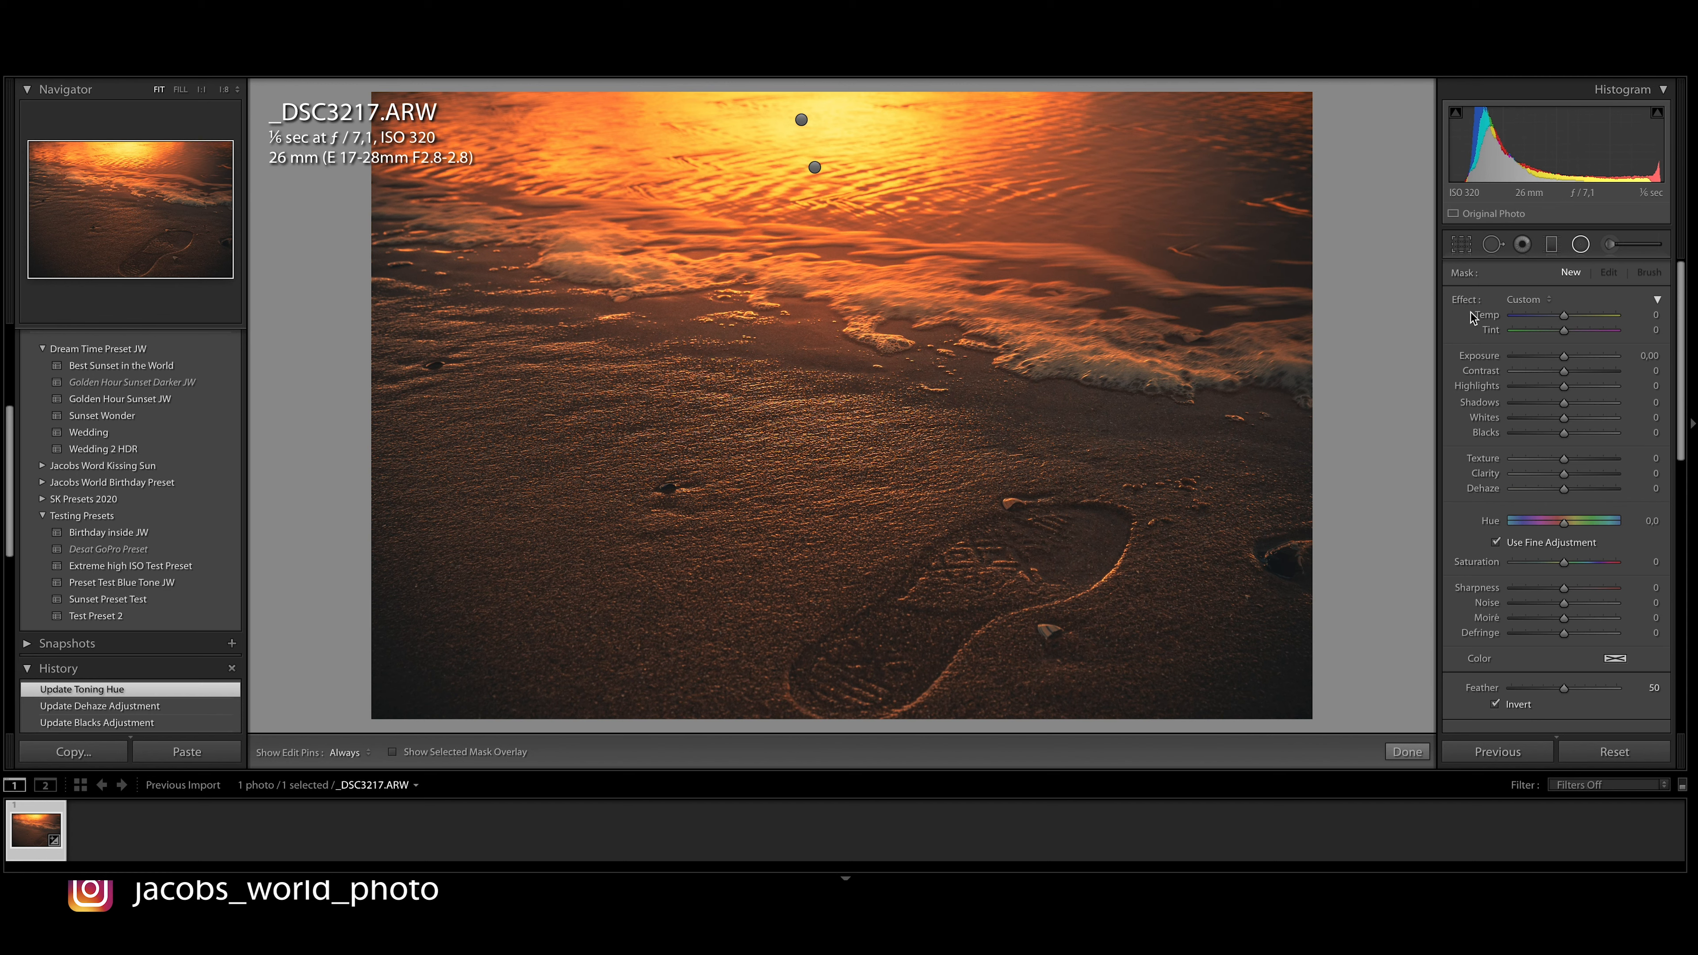
Open the edited photo in Photoshop and duplicate its Background layer
{"action": "right_click", "coordinate": [37, 840]}
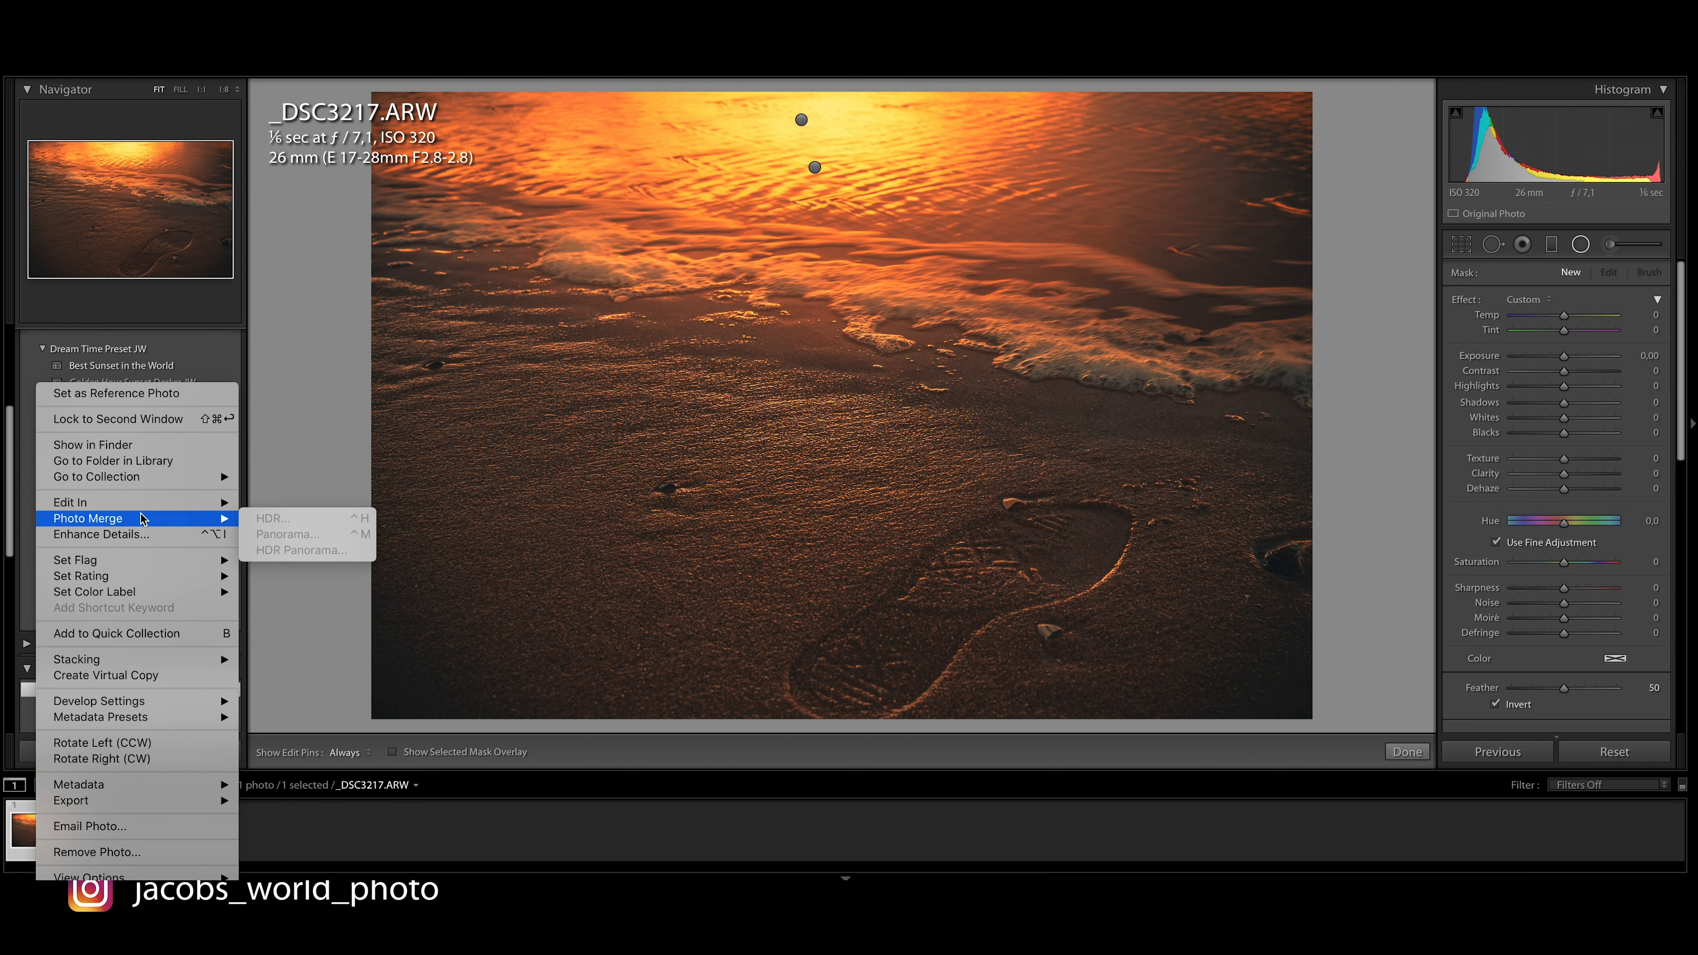
{"action": "mouse_move", "coordinate": [144, 512]}
{"action": "left_click", "coordinate": [356, 505]}
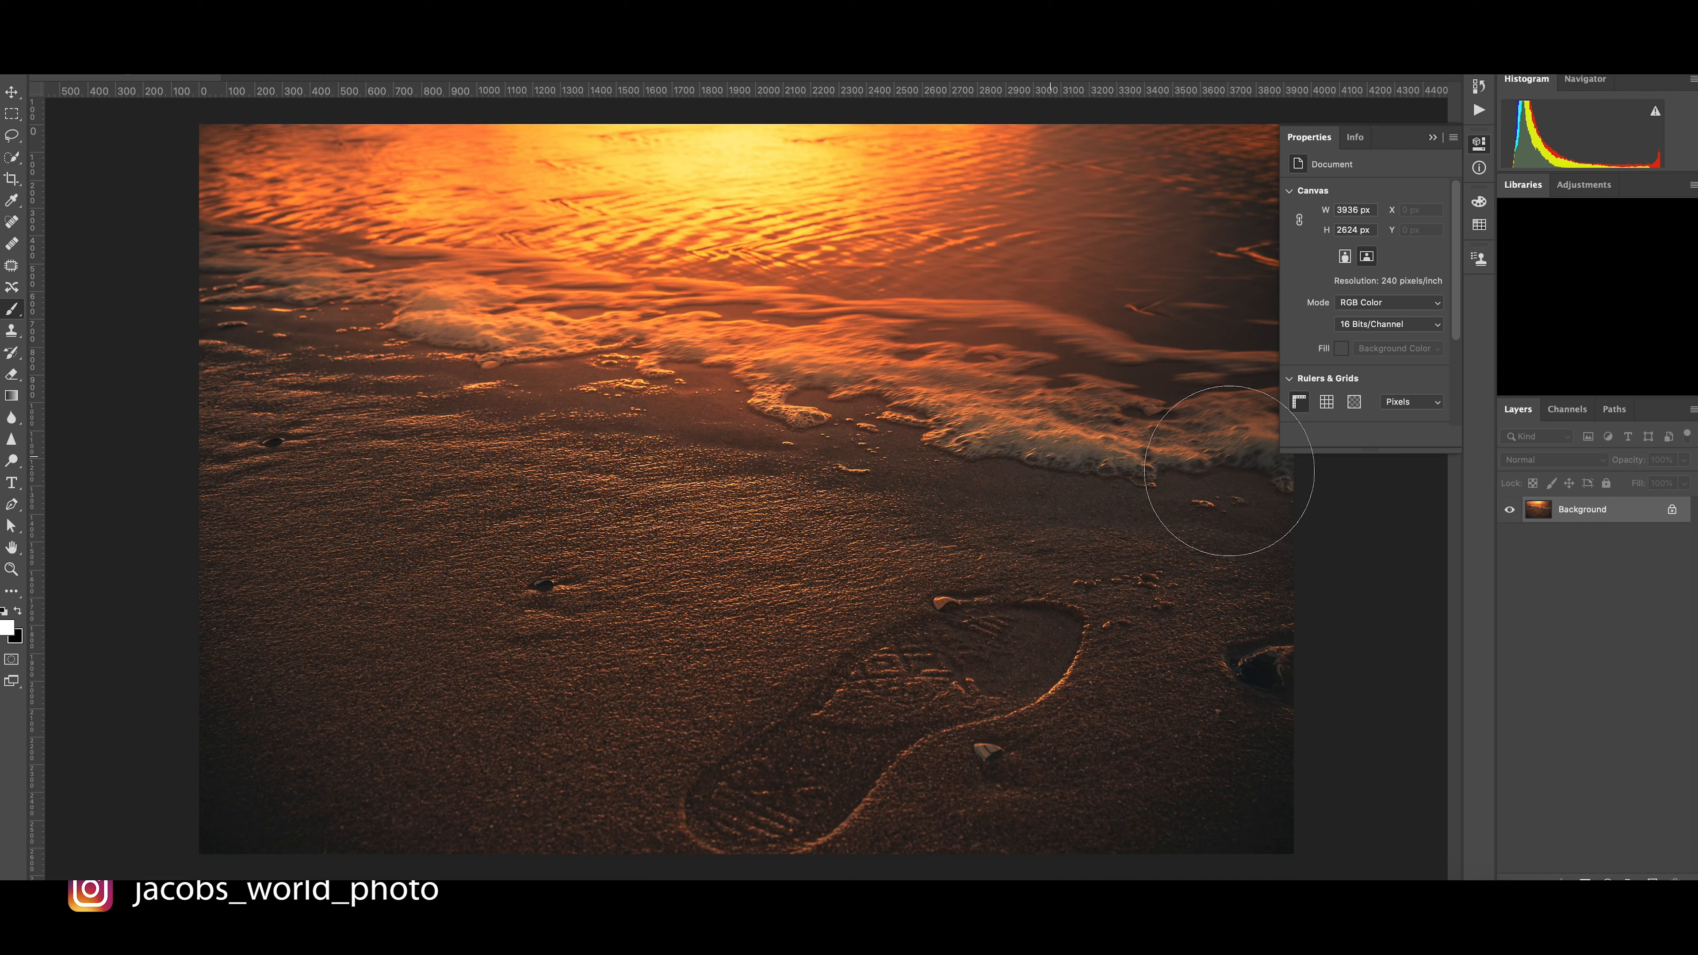
{"action": "key", "text": "v"}
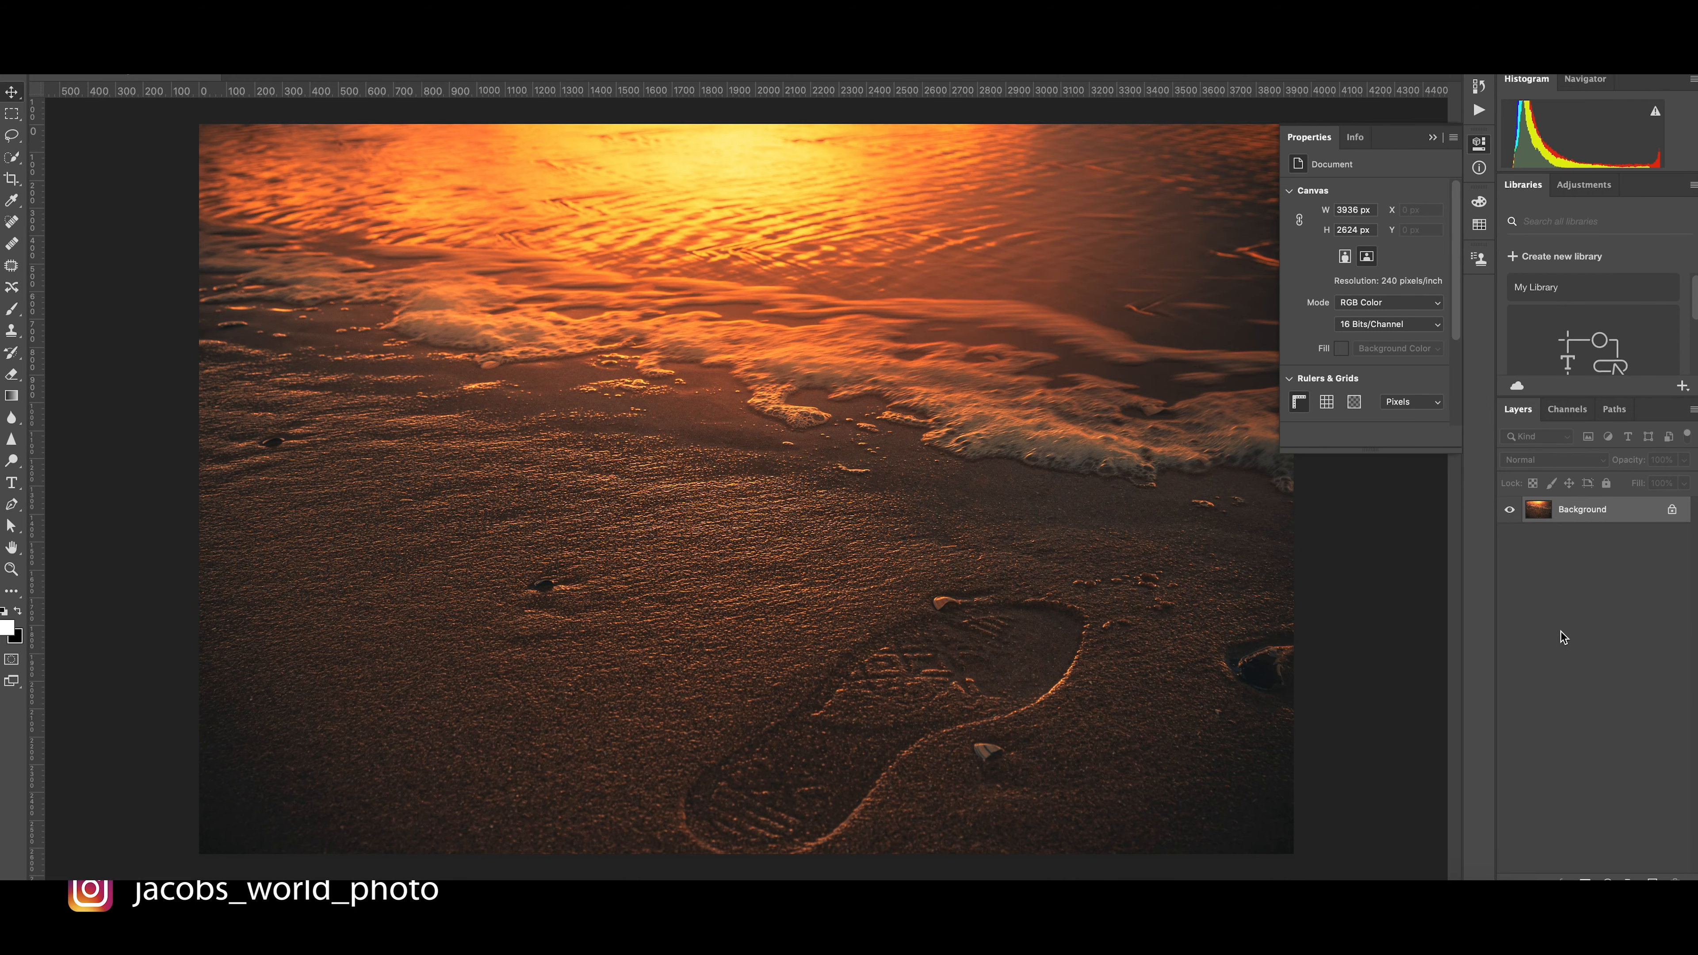
{"action": "key", "text": "ctrl+j"}
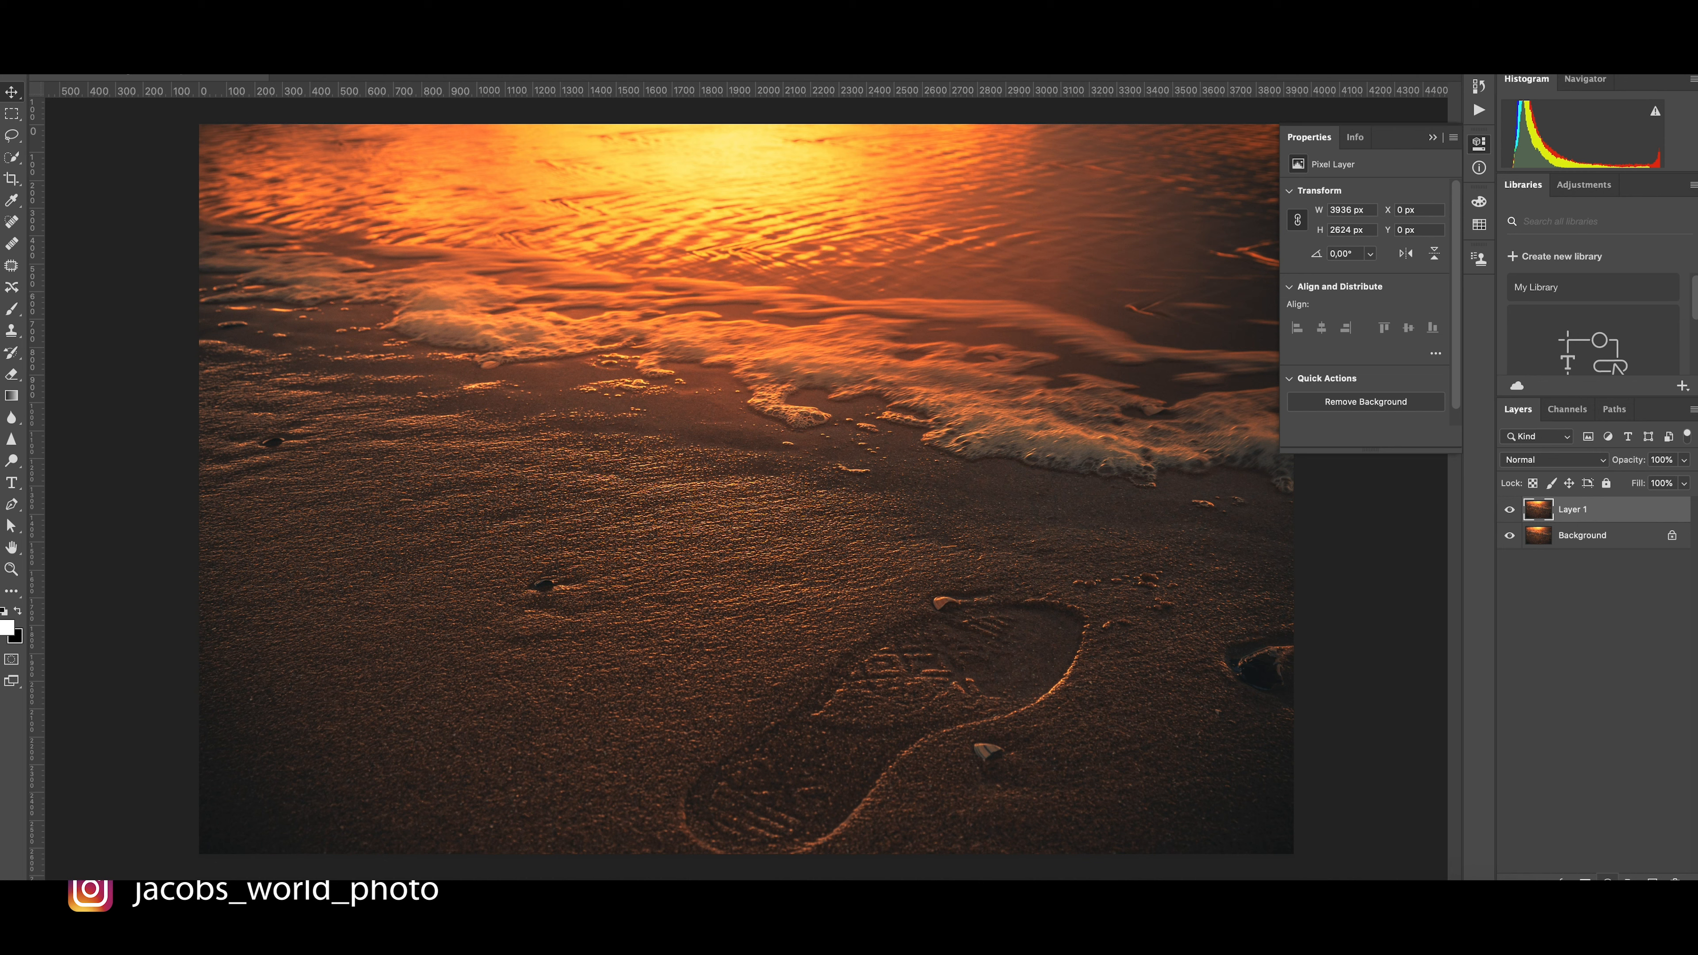
Add a Levels adjustment layer above the duplicated layer and set its black input level to 10
{"action": "left_click", "coordinate": [1608, 882]}
{"action": "left_click", "coordinate": [1603, 635]}
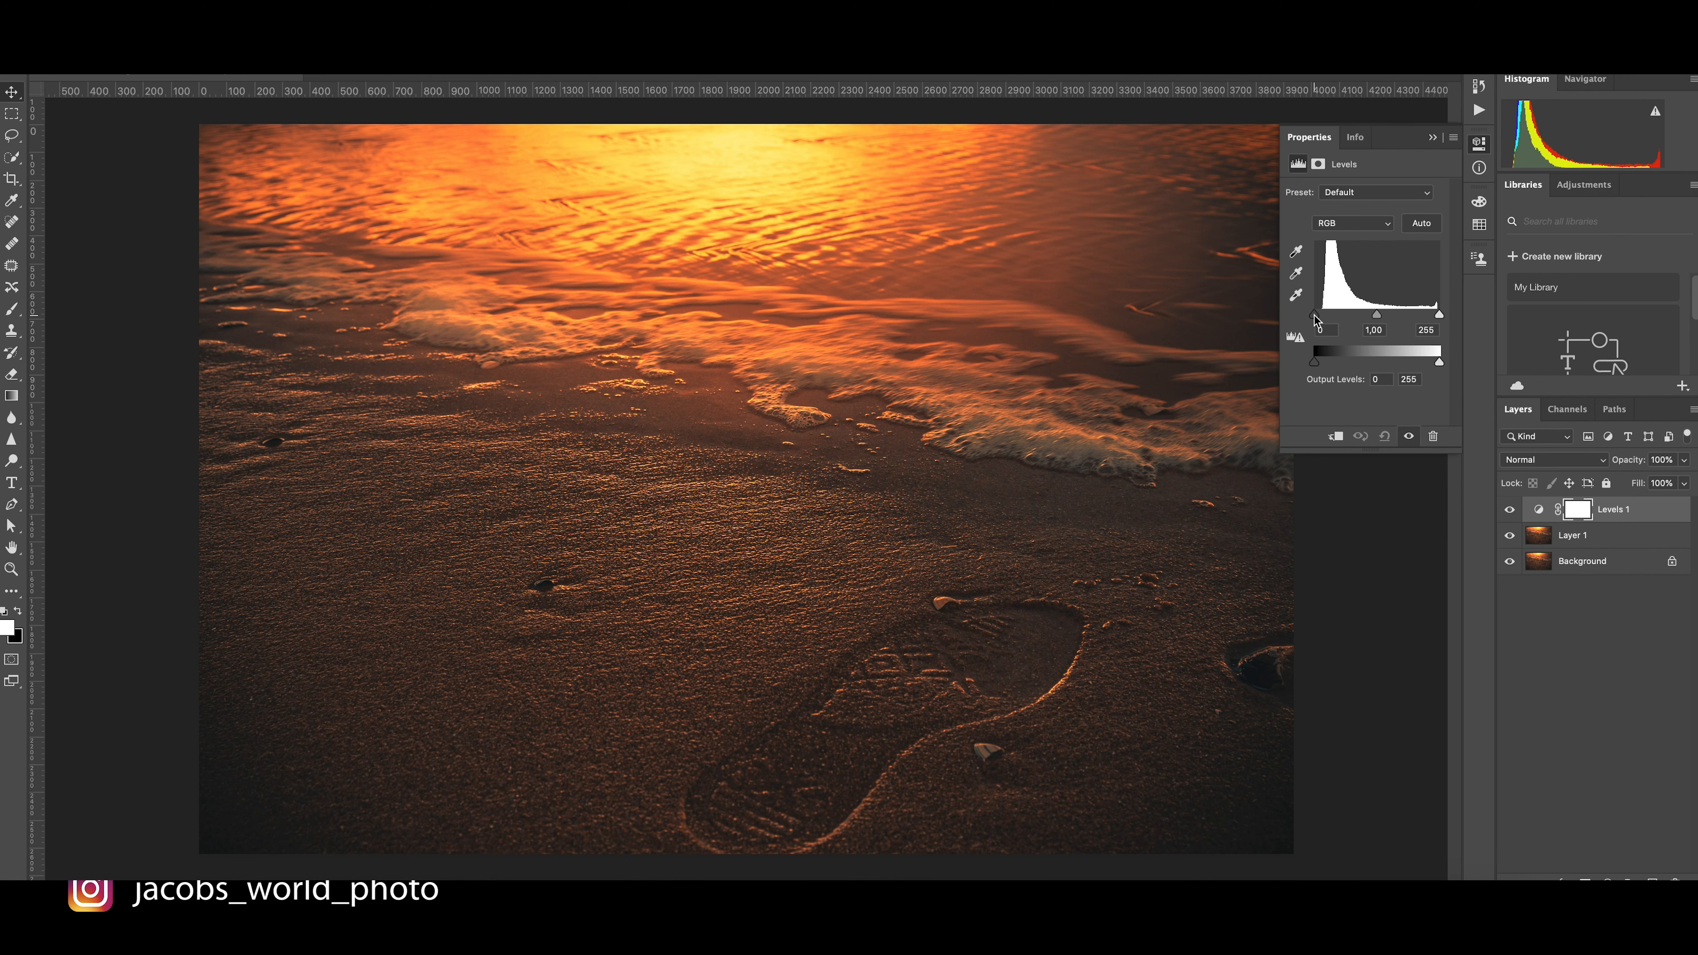
{"action": "left_click_drag", "start_coordinate": [1316, 320], "coordinate": [1321, 320]}
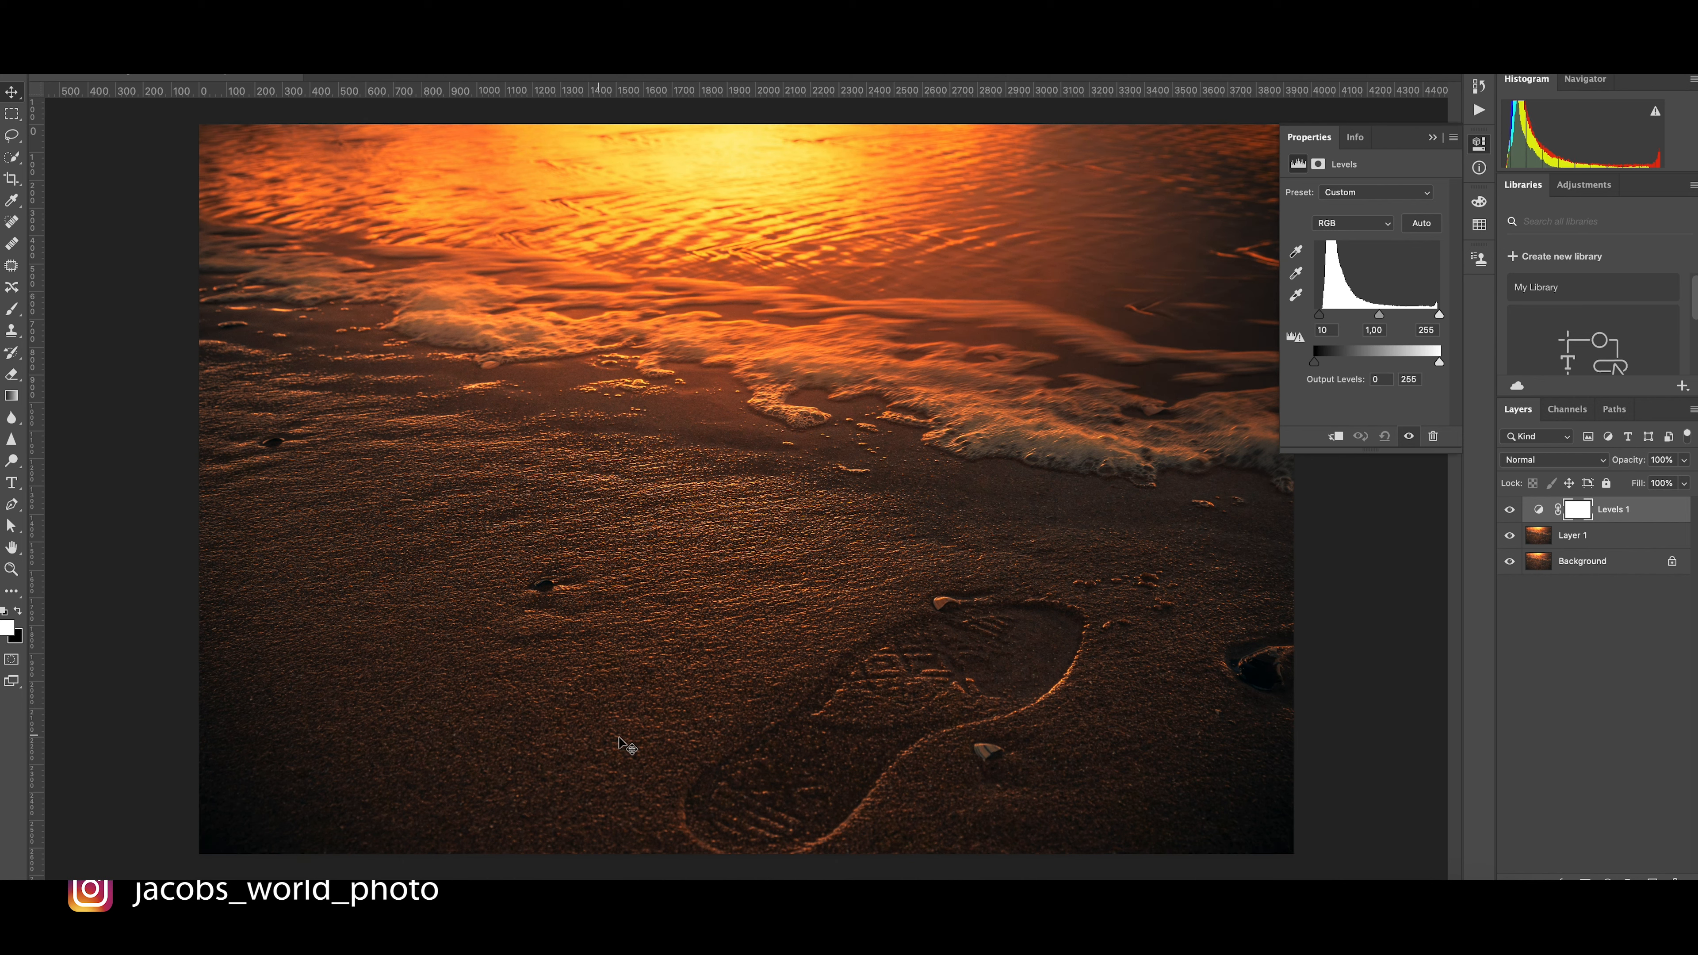
Set the white input level of the Levels adjustment to 252
{"action": "left_click_drag", "start_coordinate": [1440, 320], "coordinate": [1439, 319]}
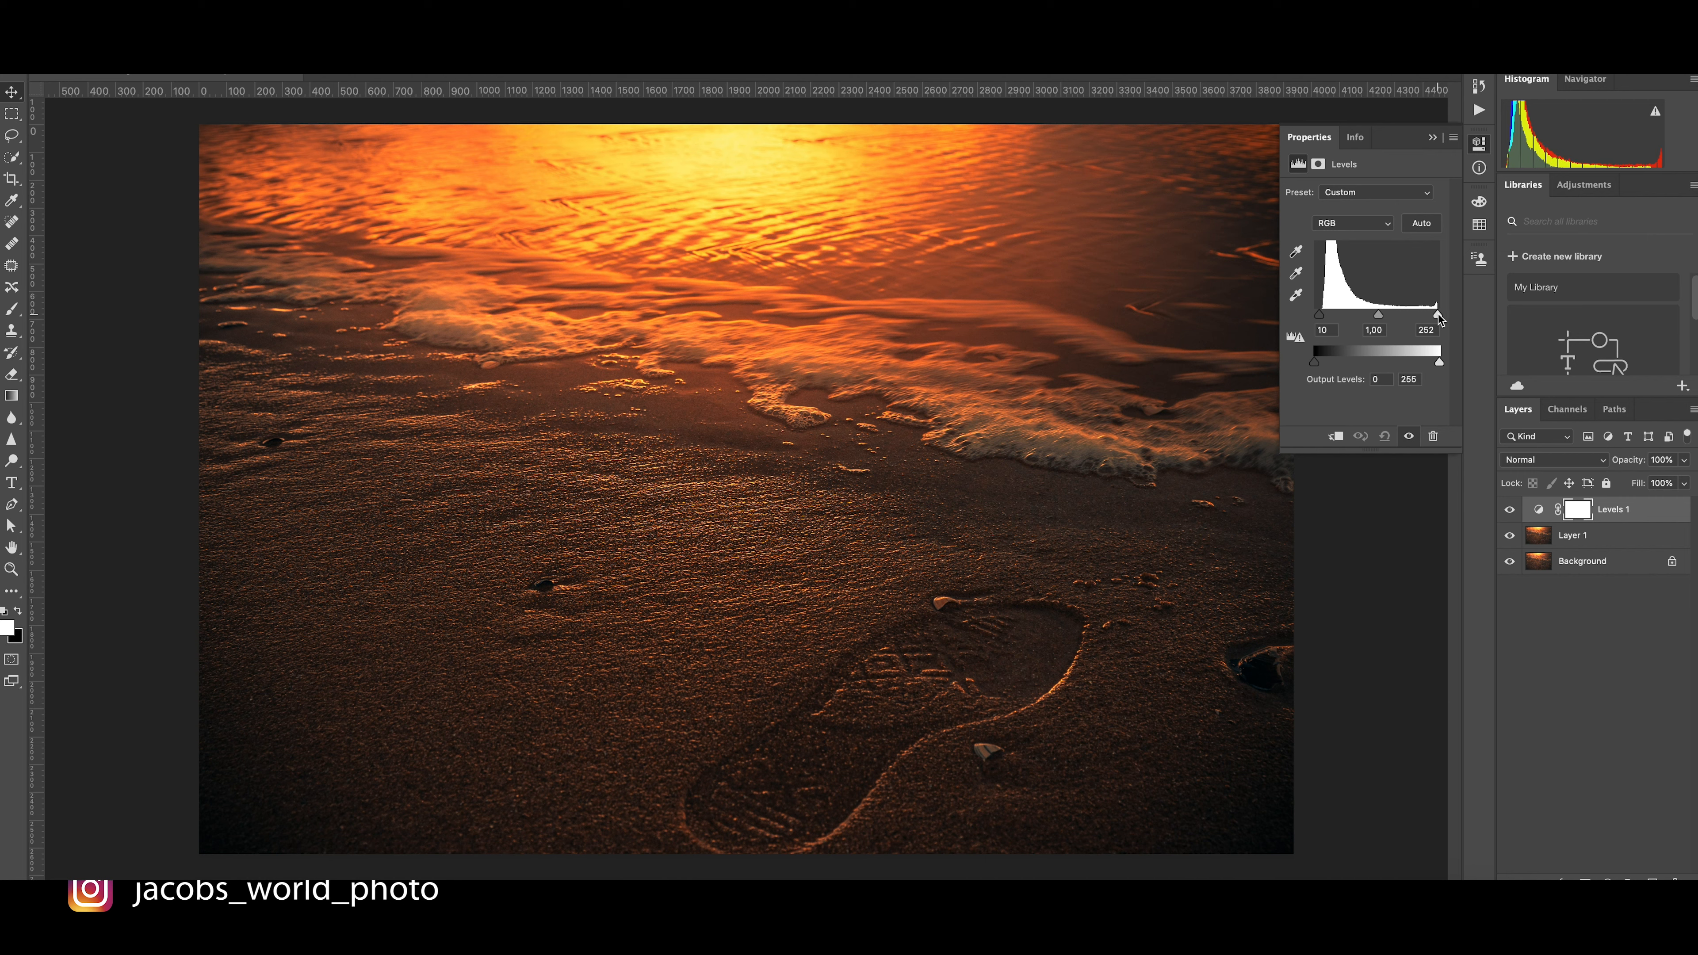
{"action": "left_click", "coordinate": [1433, 138]}
Add a Color Lookup adjustment layer above the Levels layer and load the FallColors.look 3D LUT
{"action": "left_click", "coordinate": [1608, 881]}
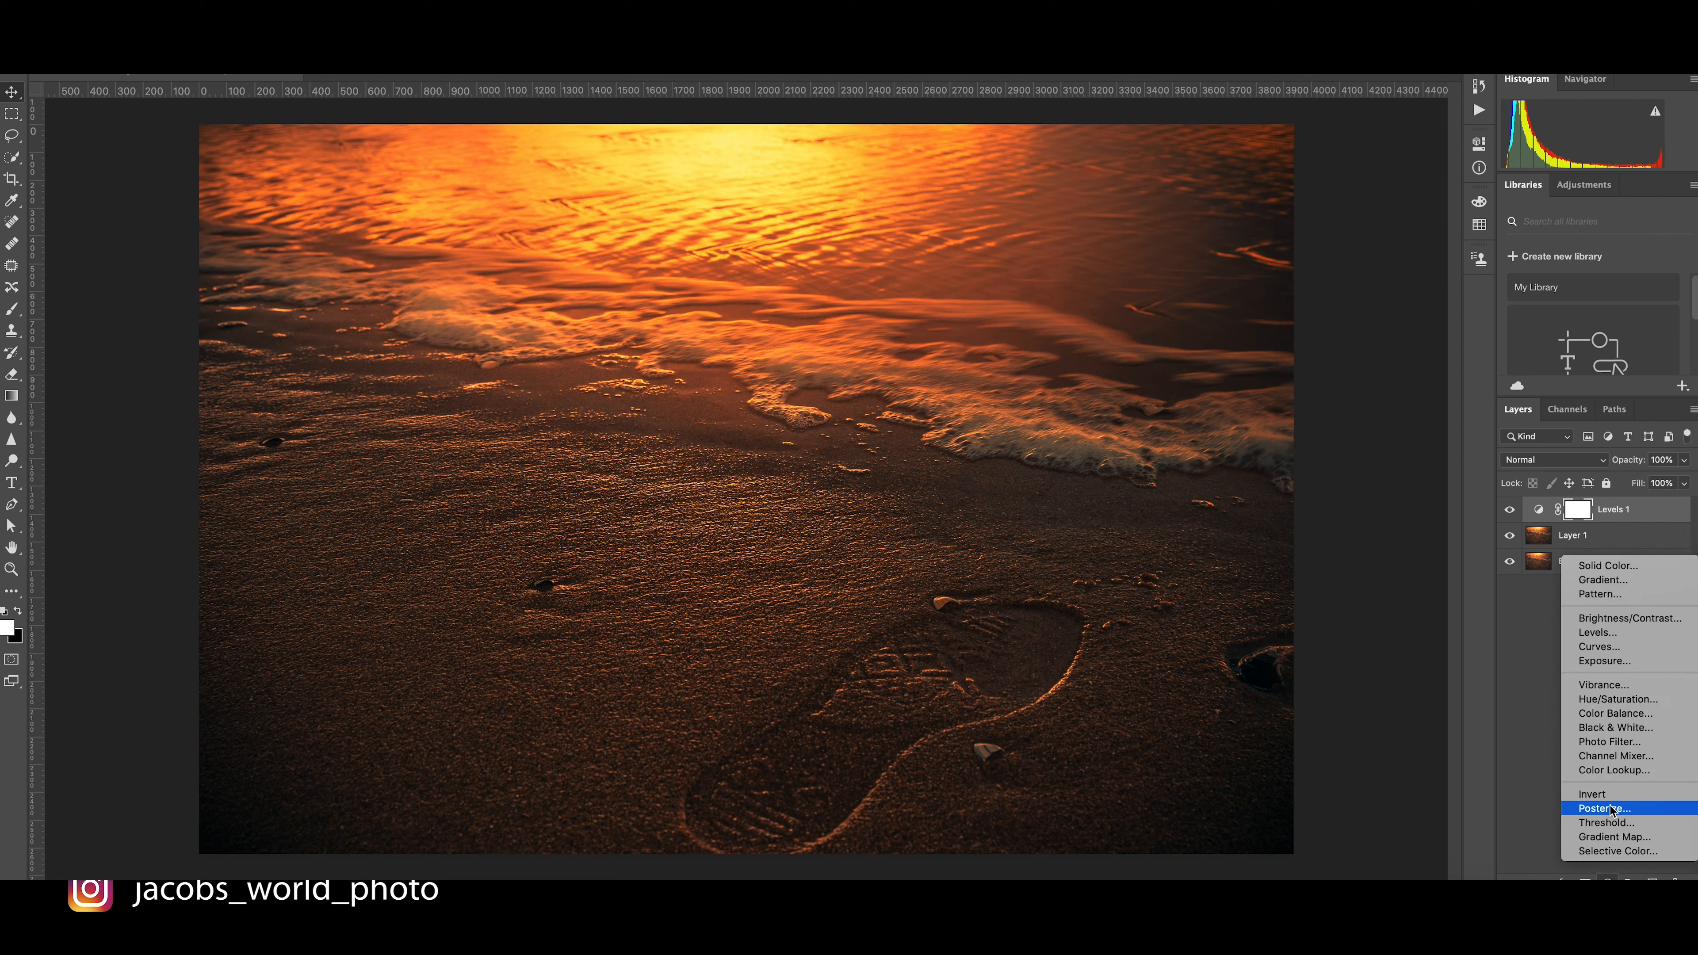
{"action": "left_click", "coordinate": [1615, 770]}
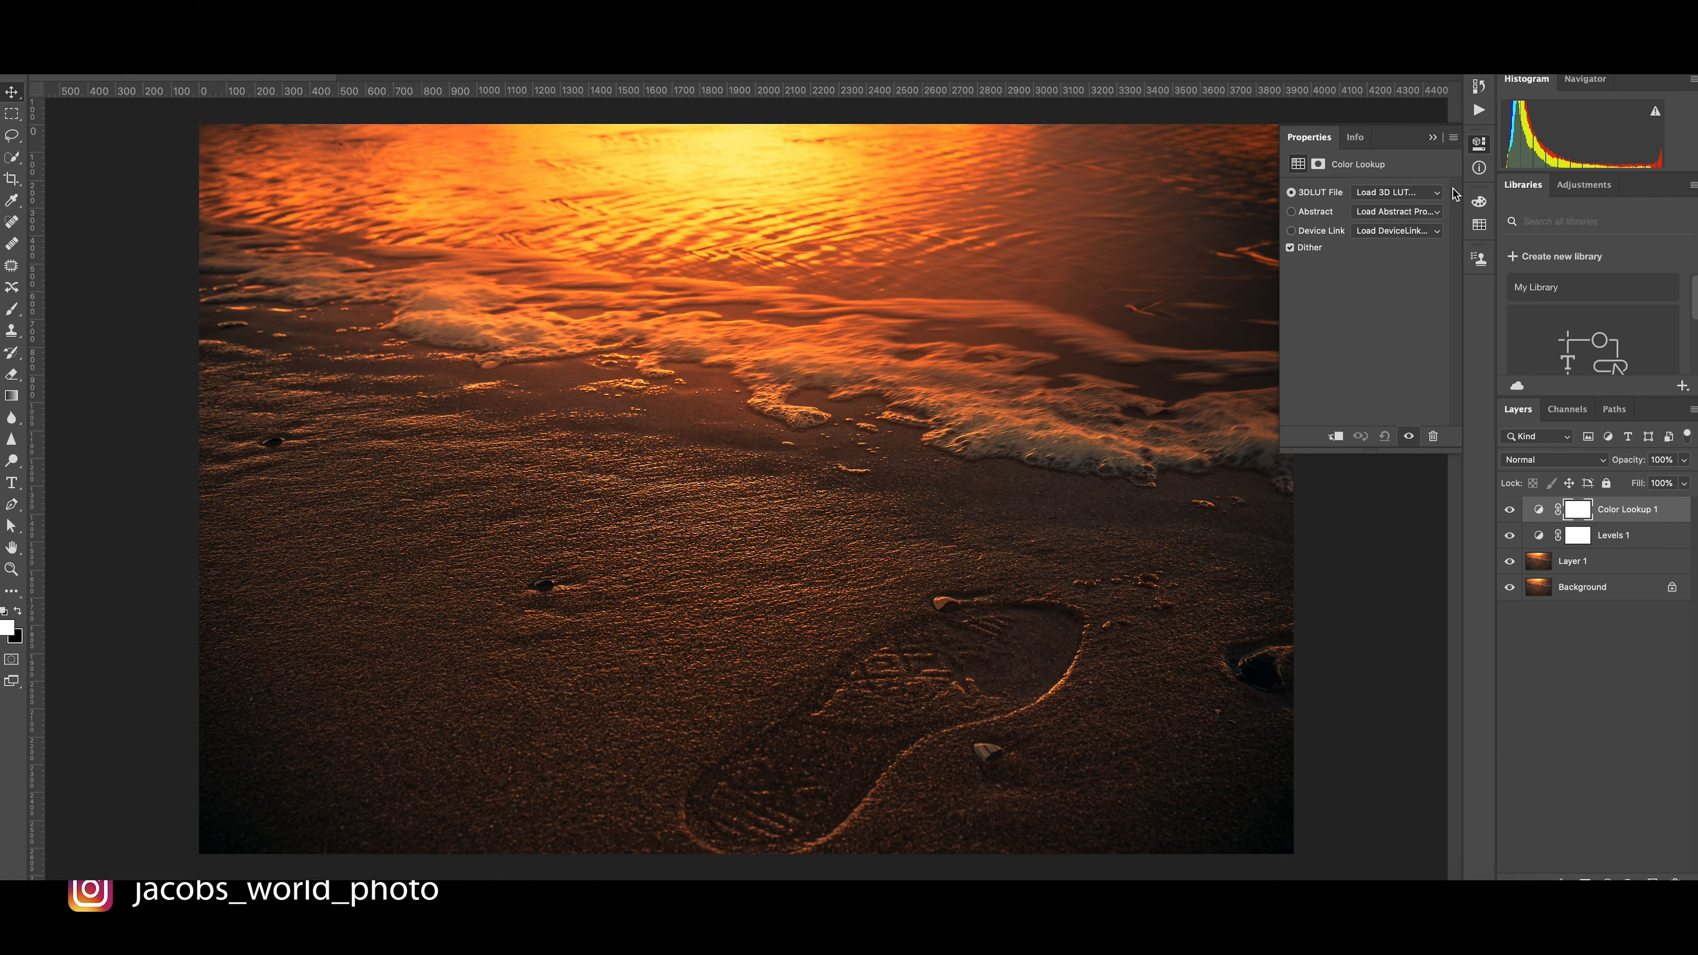
{"action": "left_click", "coordinate": [1422, 195]}
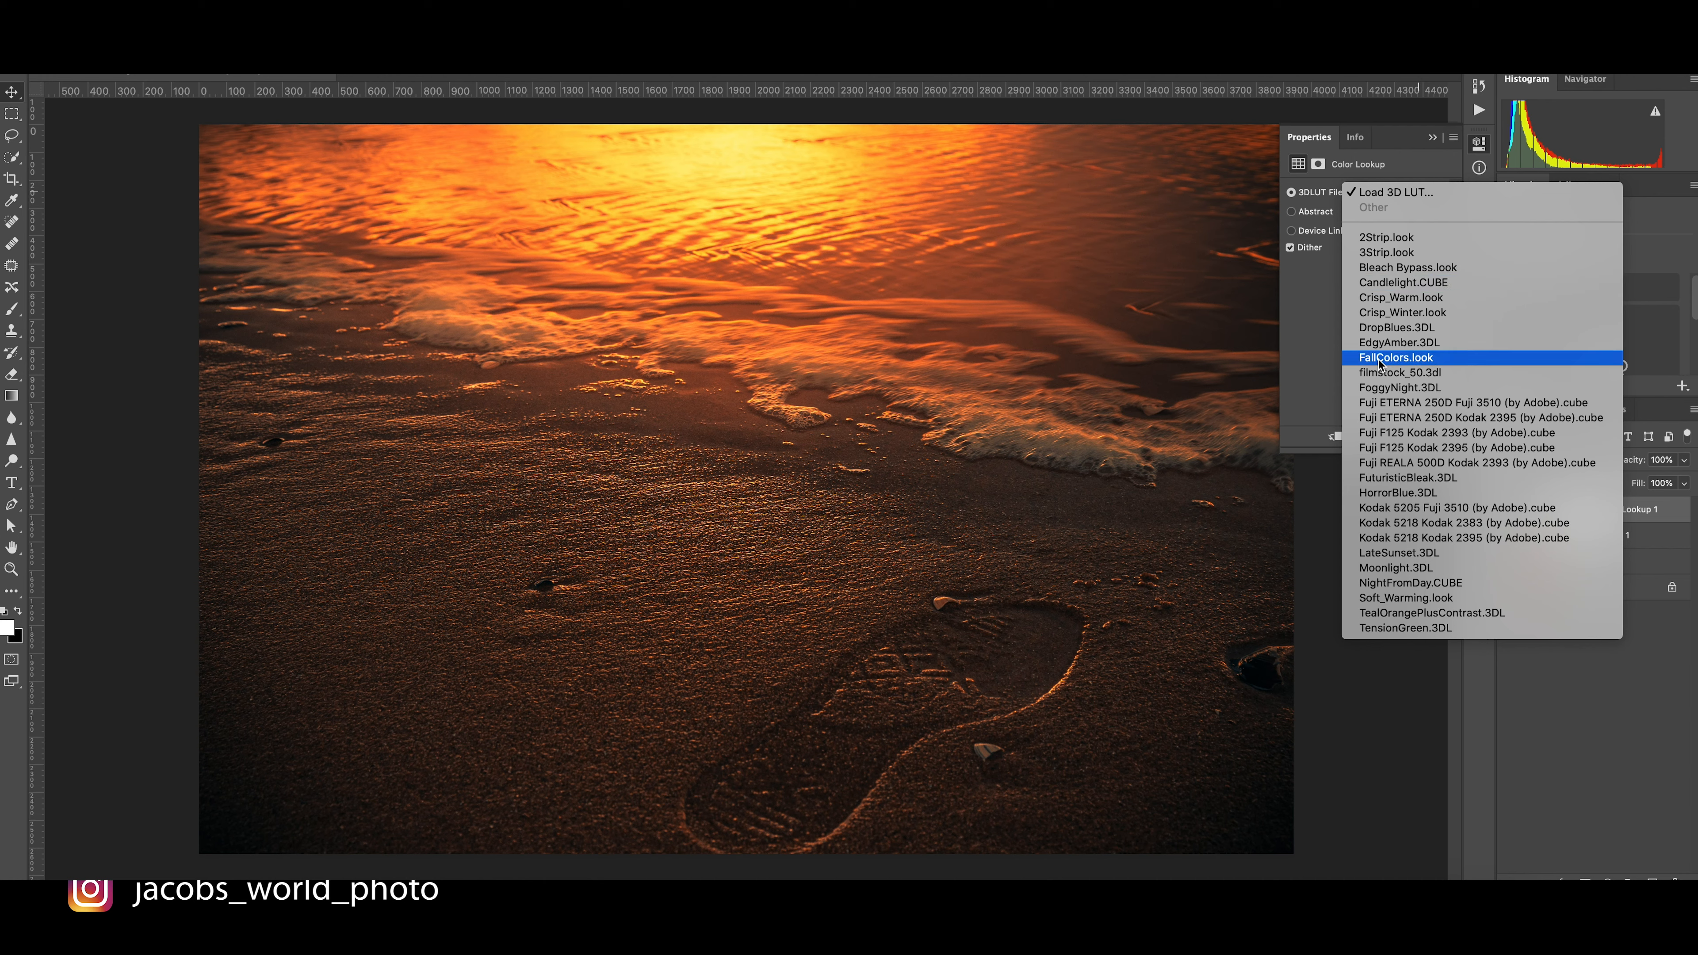
{"action": "left_click", "coordinate": [1410, 360]}
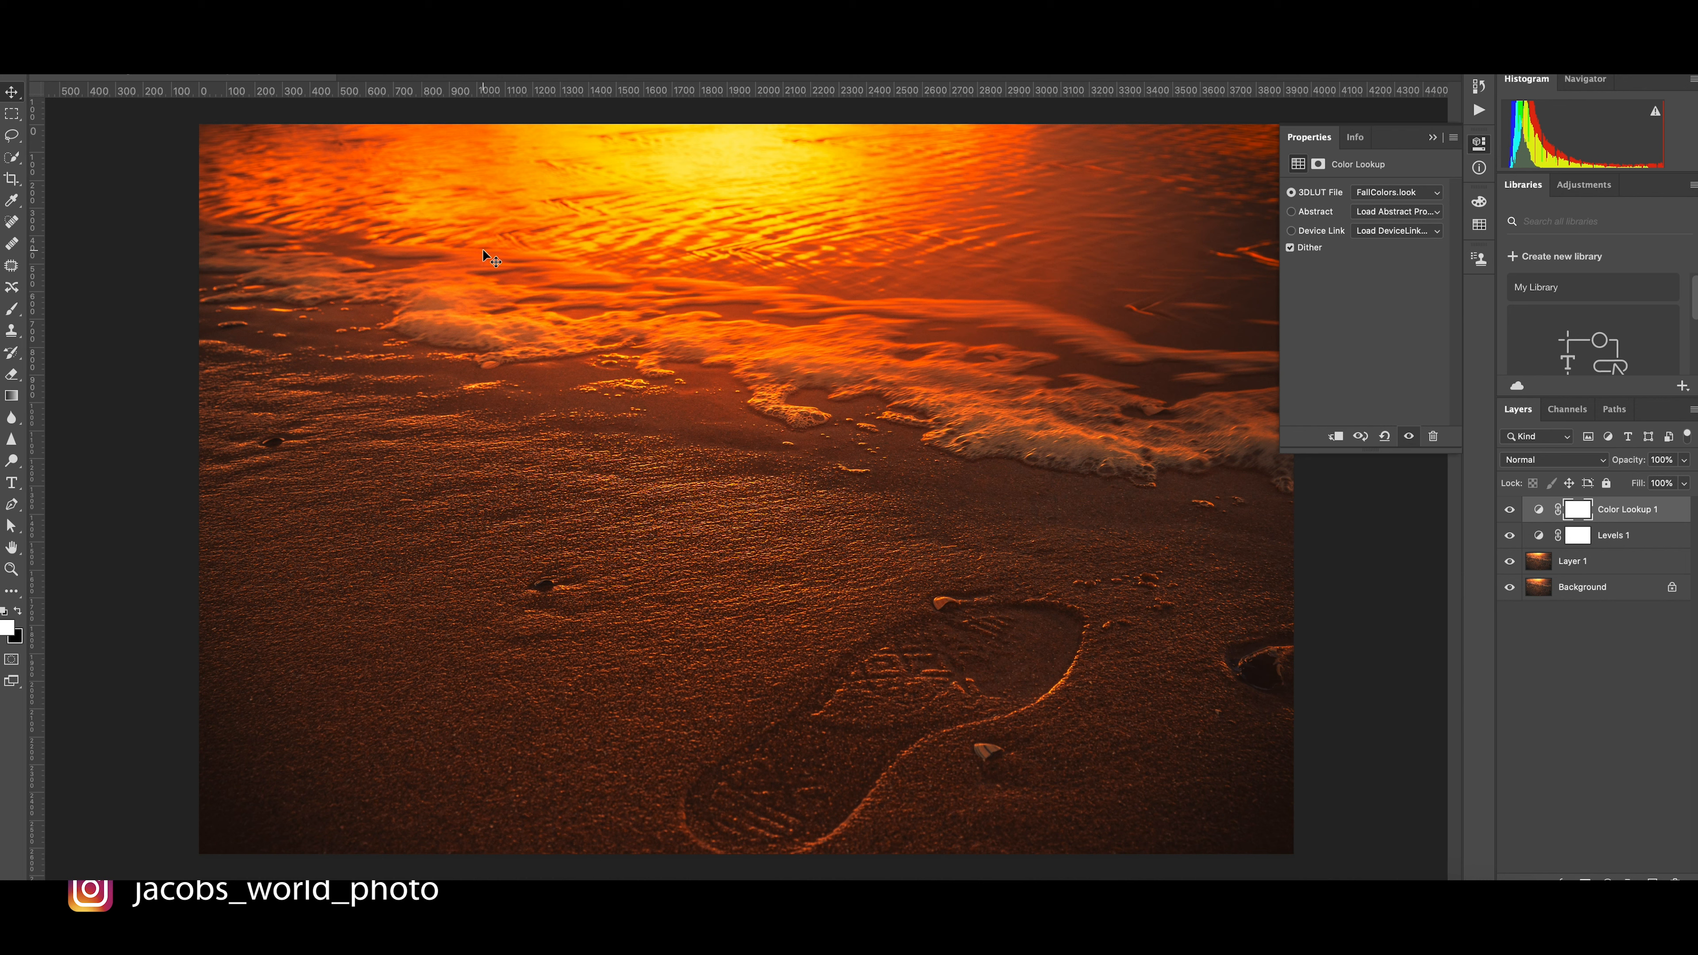
Restrict the Color Lookup layer's mask to the highlights using Color Range, with fuzziness 92% and a slightly lowered range
{"action": "left_click", "coordinate": [341, 2]}
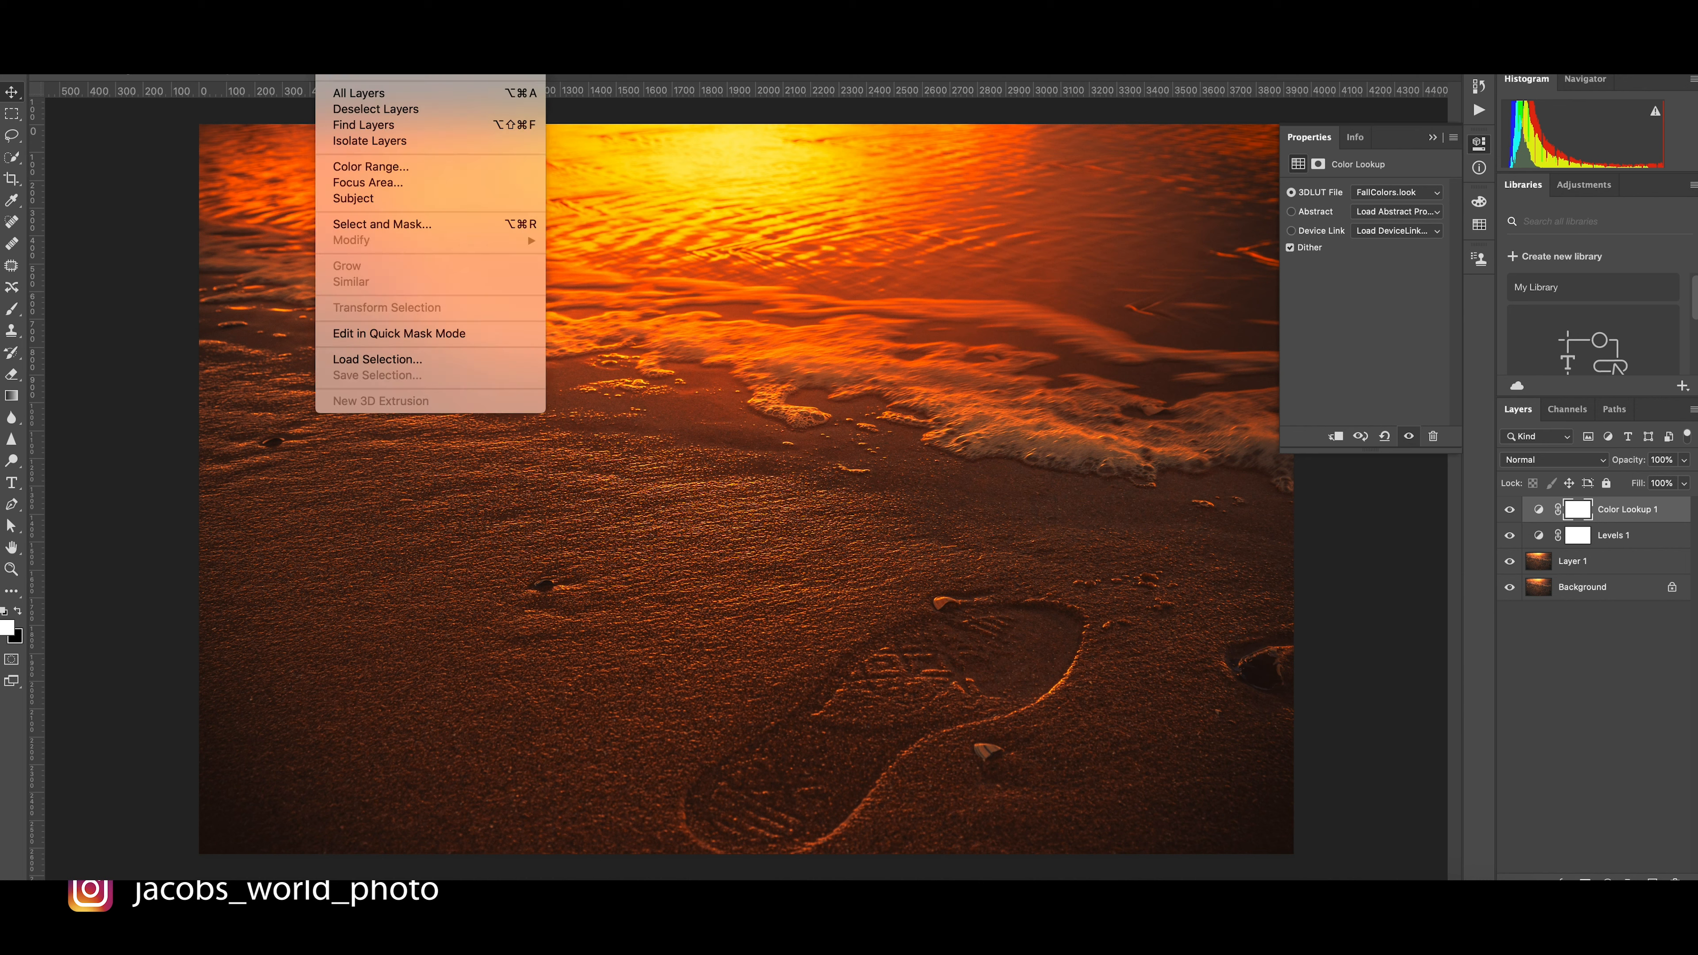
{"action": "left_click", "coordinate": [393, 172]}
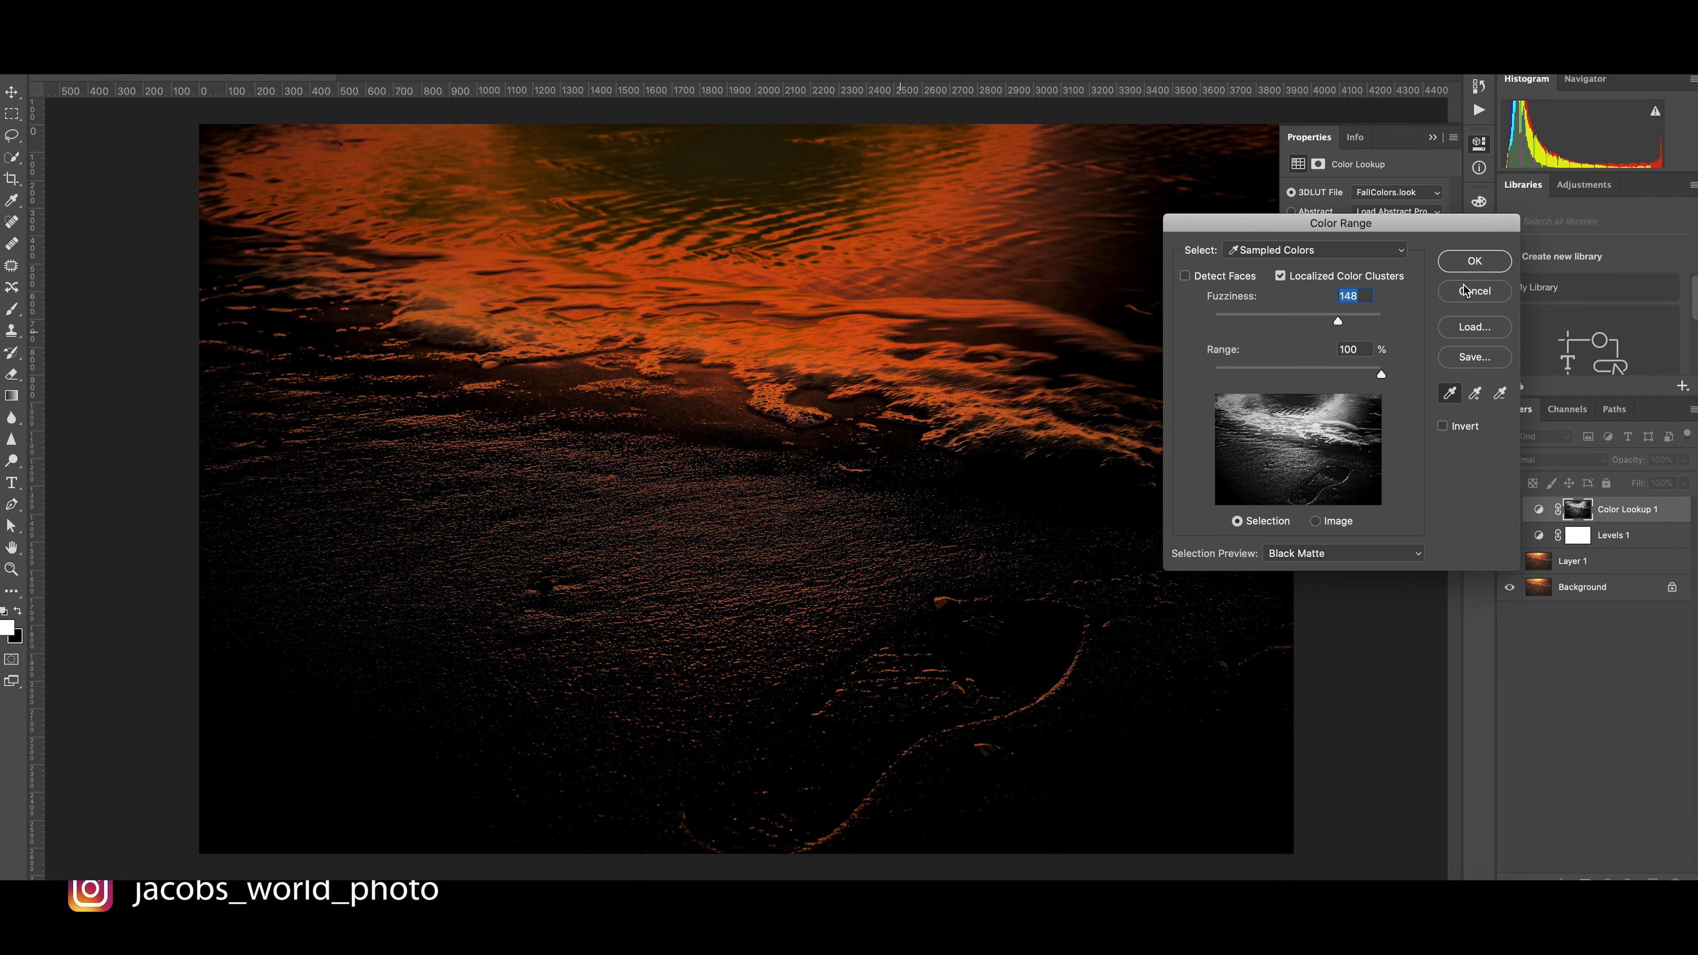
{"action": "left_click", "coordinate": [1324, 251]}
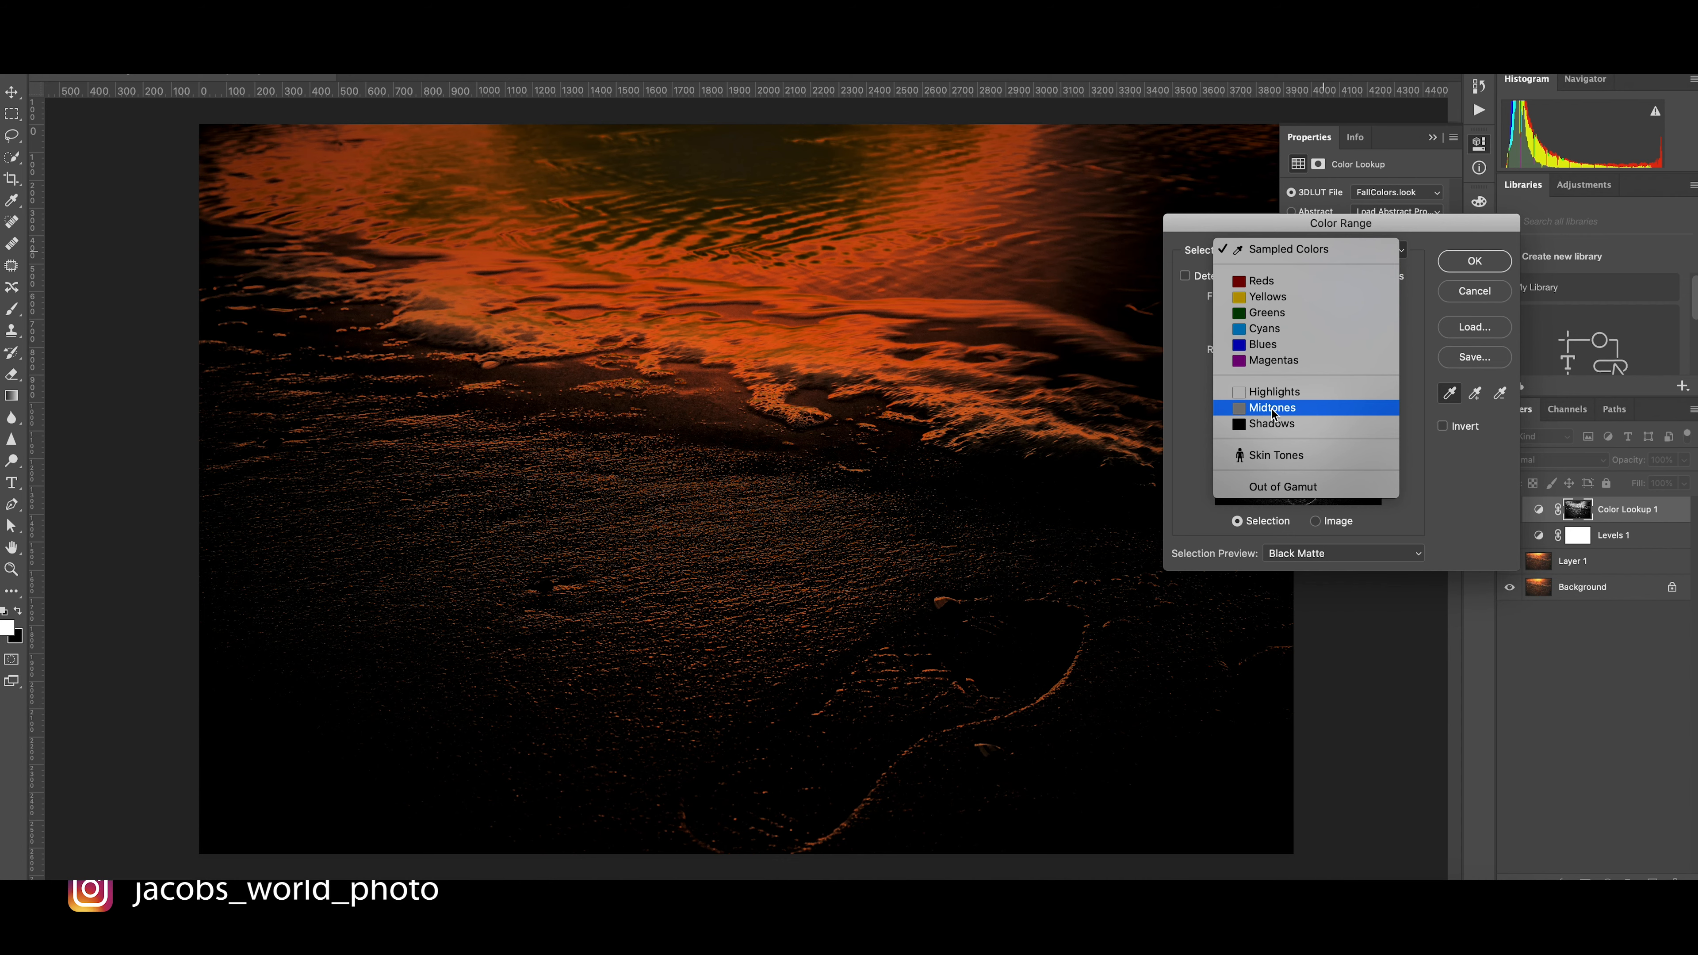
{"action": "left_click", "coordinate": [1289, 393]}
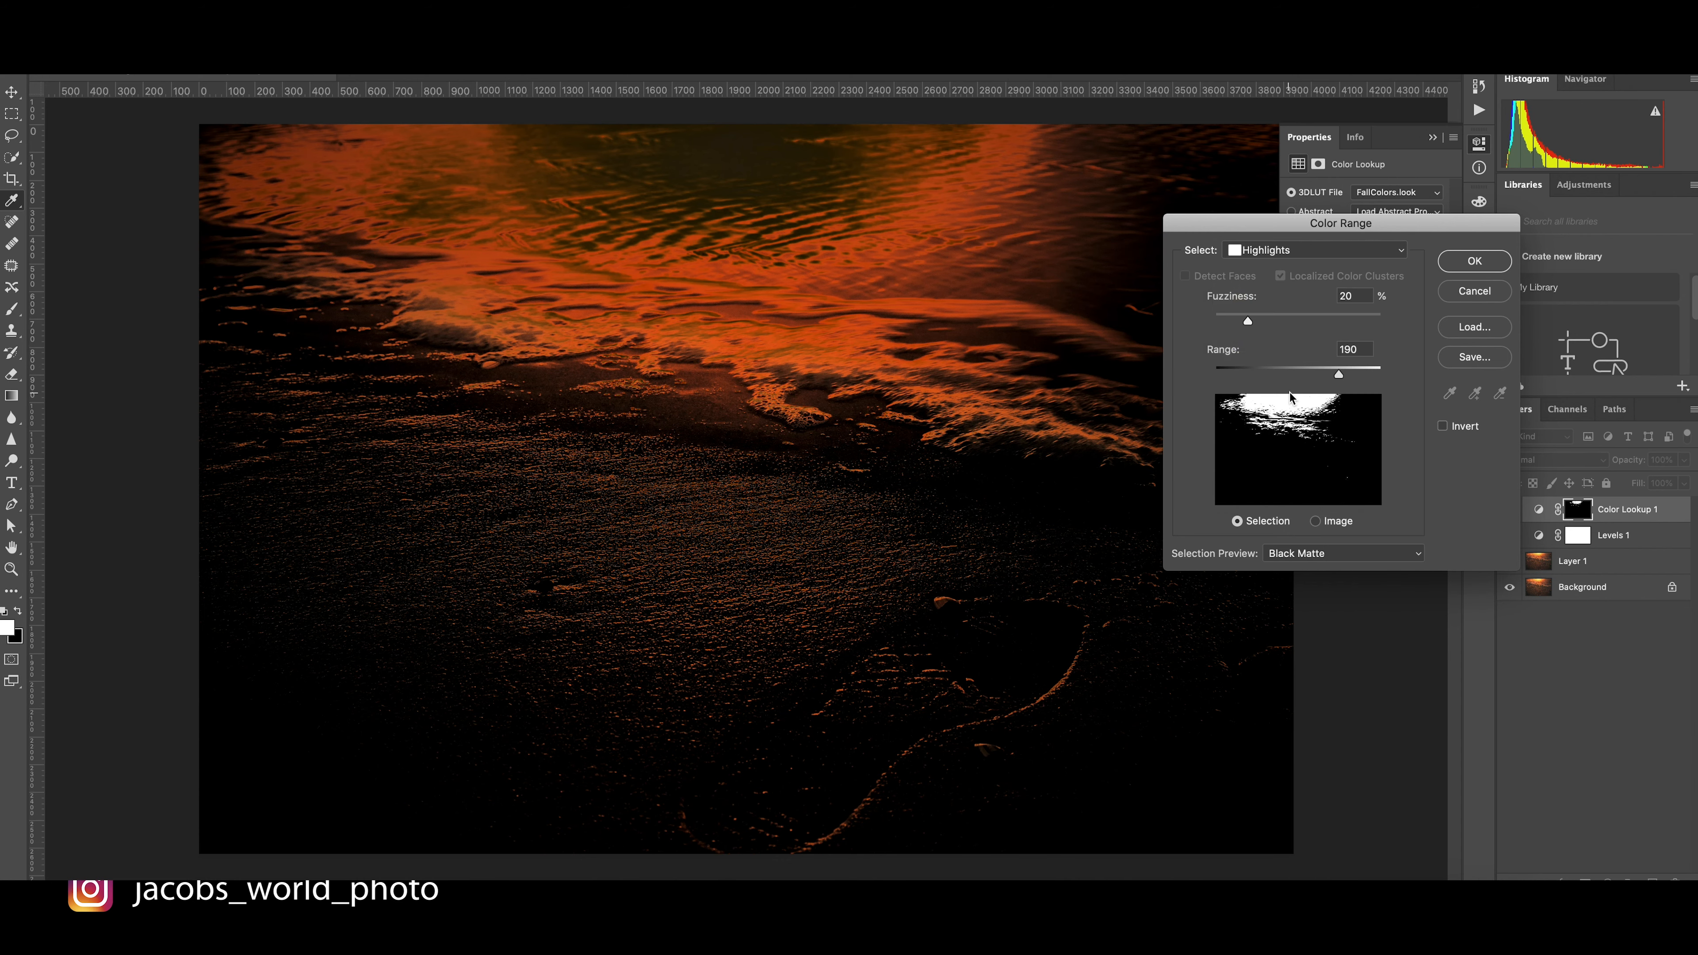
{"action": "left_click_drag", "start_coordinate": [1247, 324], "coordinate": [1325, 329]}
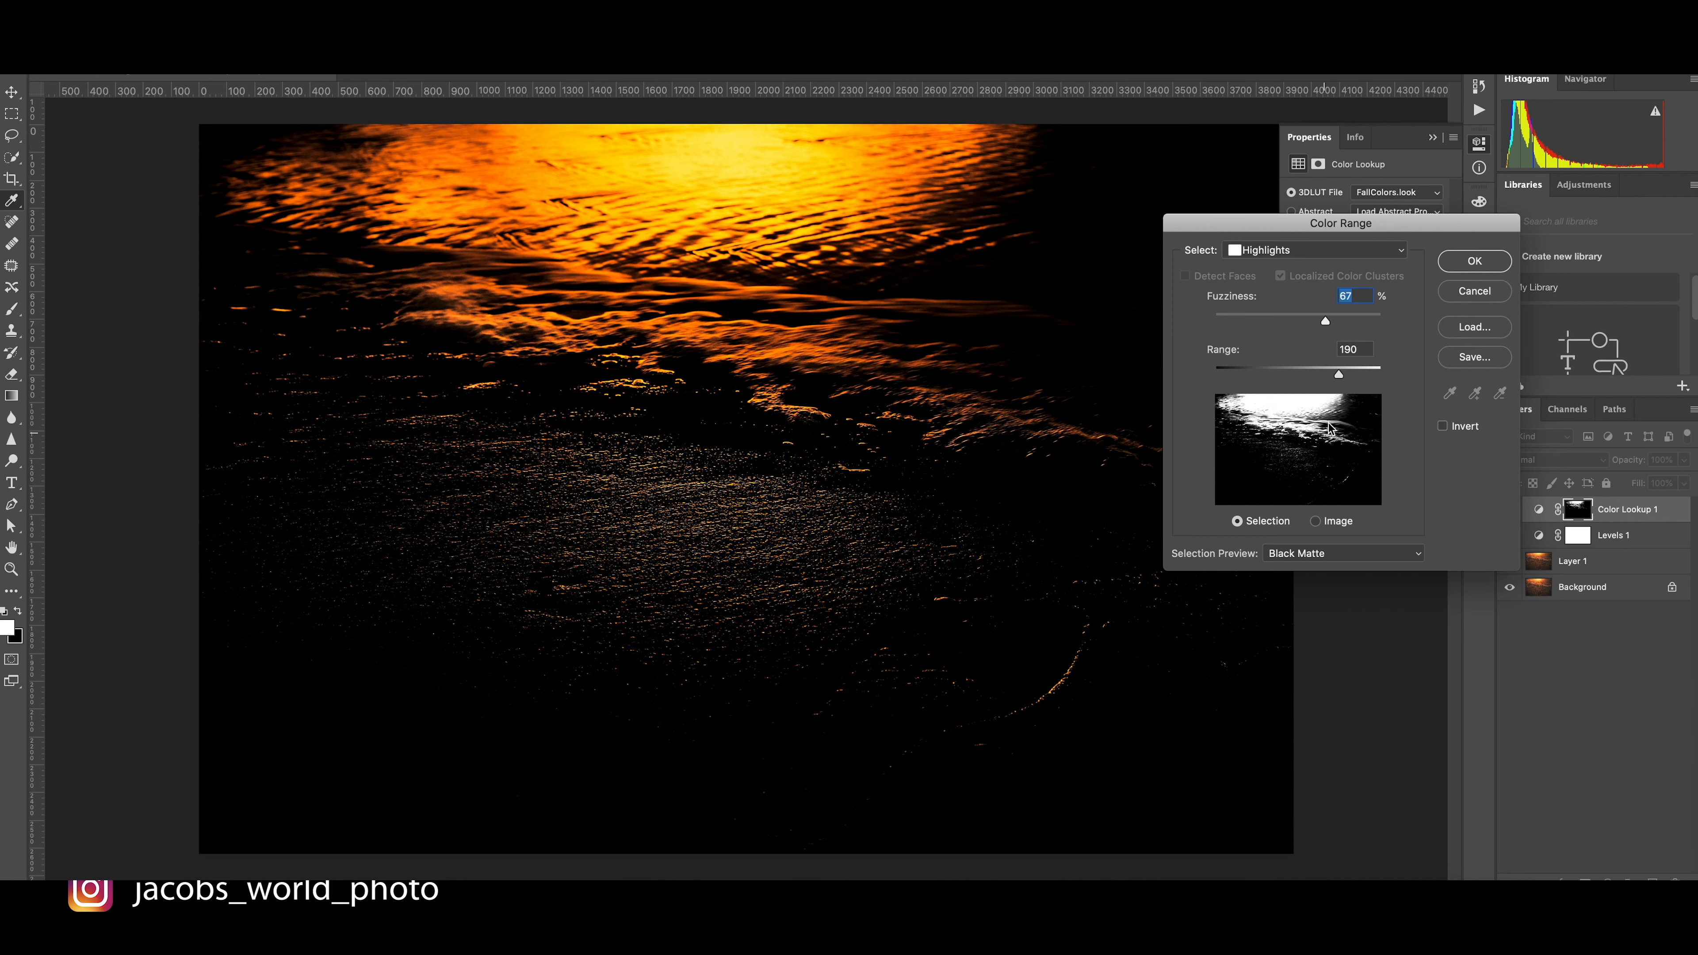
{"action": "left_click_drag", "start_coordinate": [1326, 325], "coordinate": [1370, 323]}
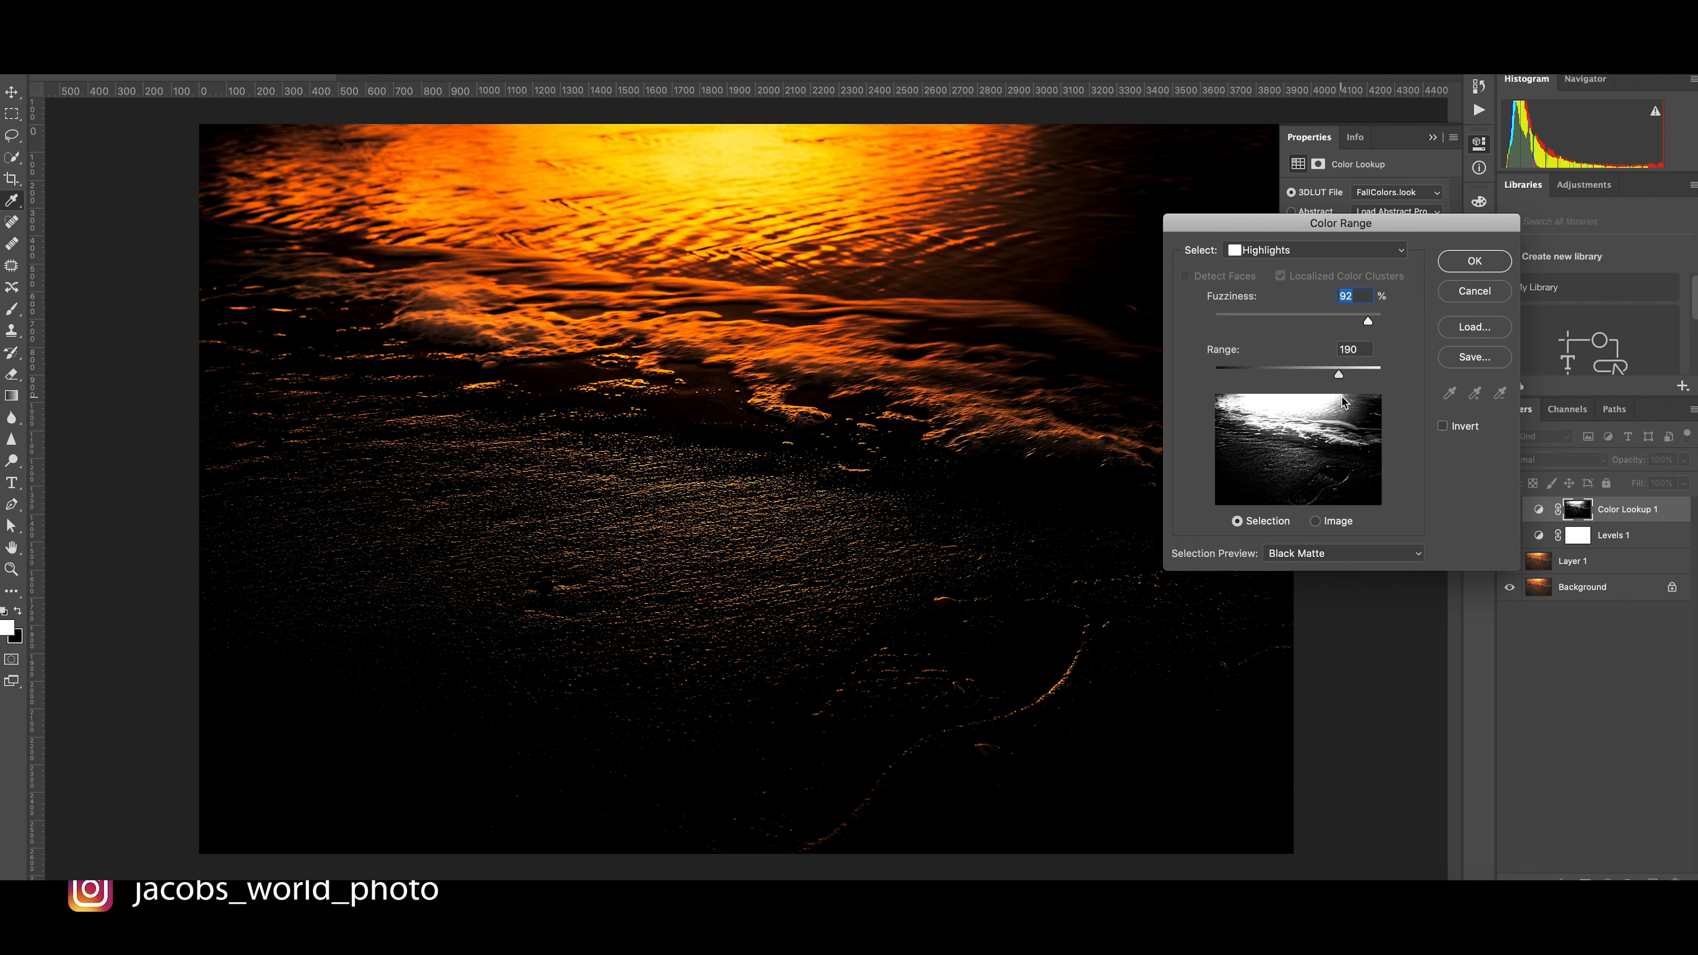
{"action": "mouse_move", "coordinate": [1339, 377]}
{"action": "left_mouse_down"}
{"action": "mouse_move", "coordinate": [1310, 378]}
{"action": "mouse_move", "coordinate": [1330, 380]}
{"action": "left_mouse_up"}
{"action": "left_click", "coordinate": [1474, 261]}
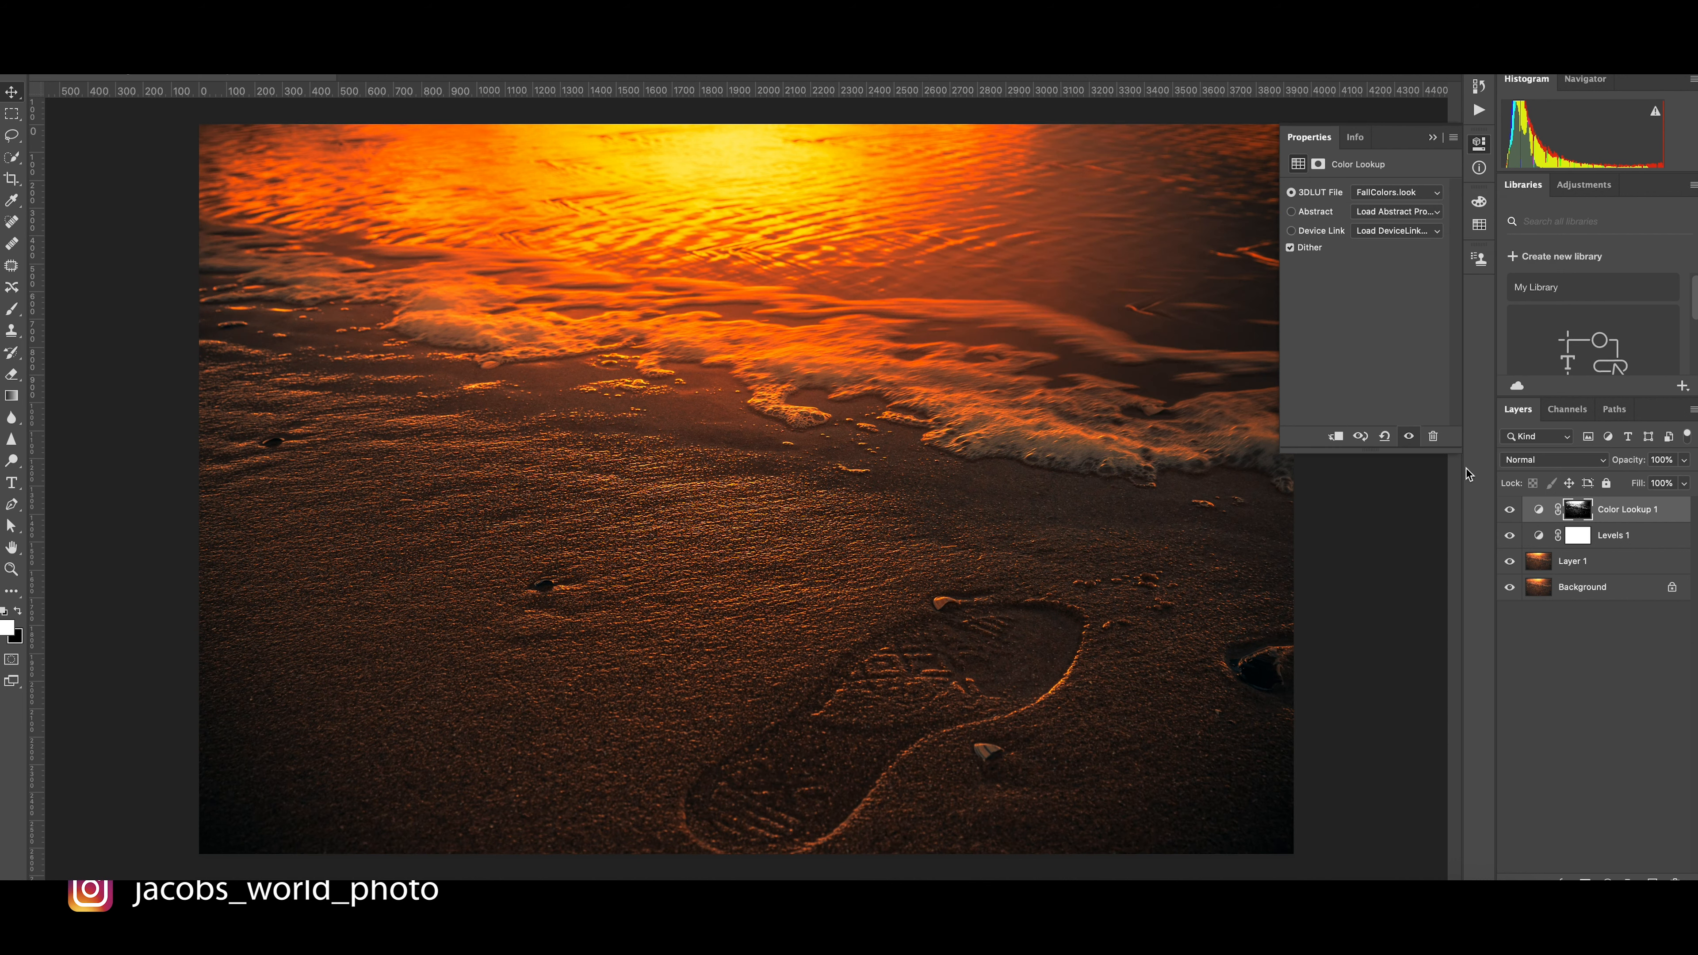
Compare the photo with and without the Color Lookup layer
{"action": "left_click", "coordinate": [1510, 511]}
{"action": "left_click", "coordinate": [1510, 510]}
{"action": "left_click", "coordinate": [1433, 138]}
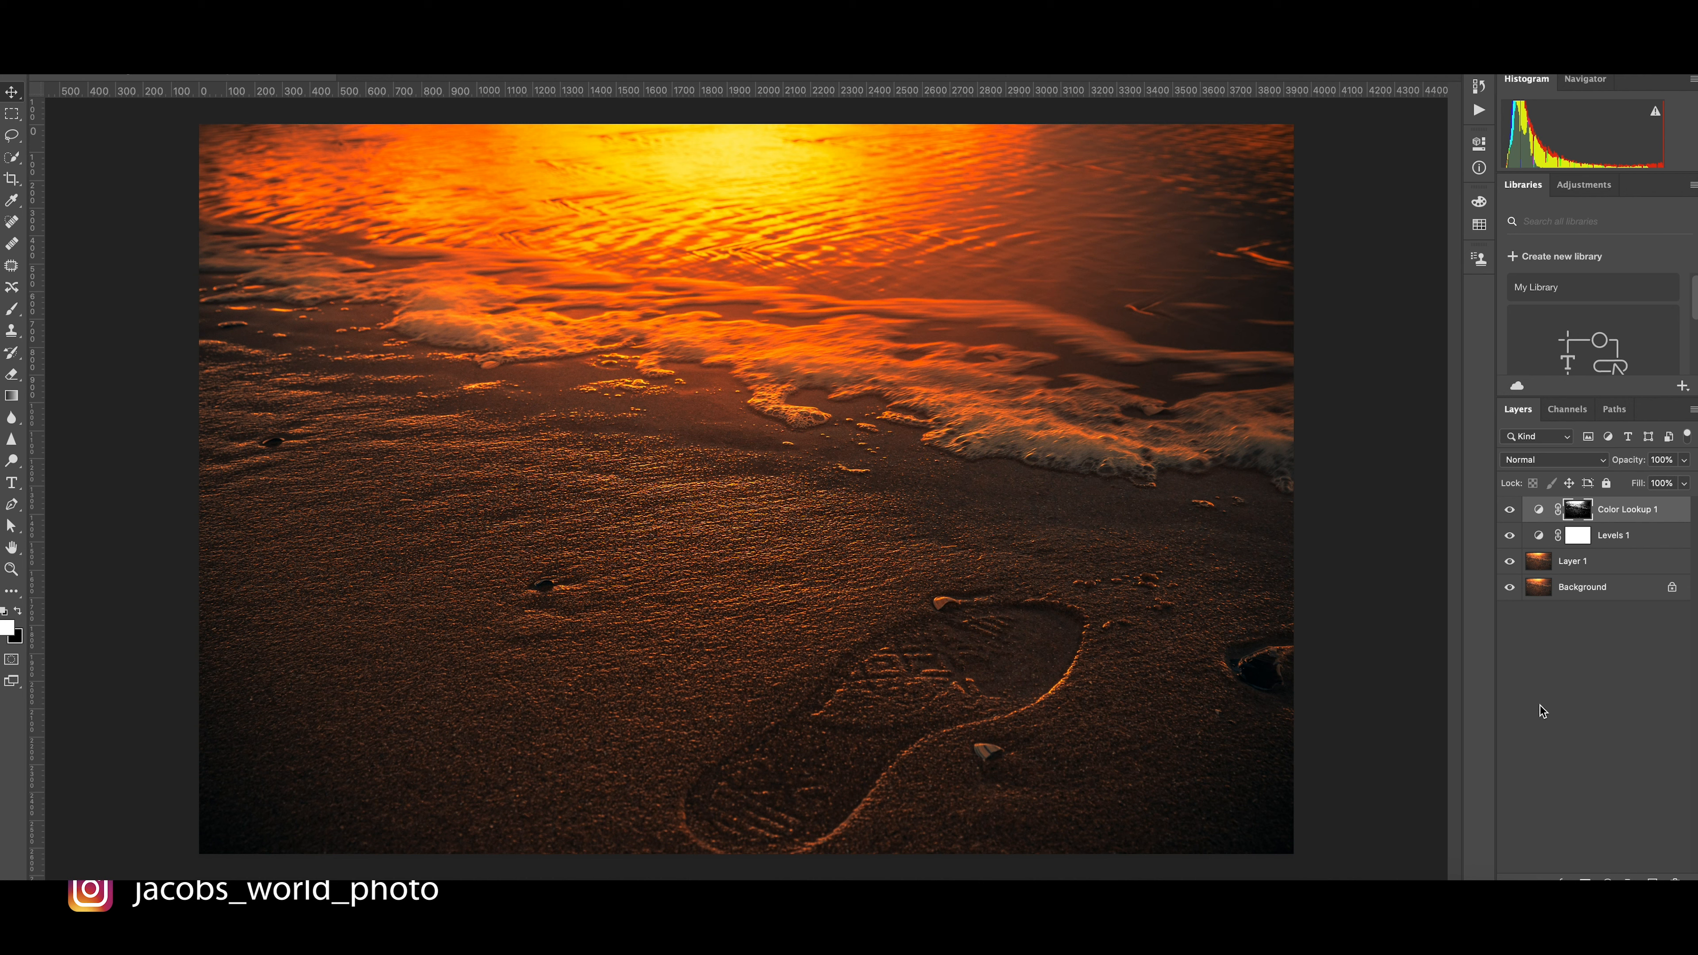
Stamp all visible layers into a new top layer and open it in the Camera Raw Filter
{"action": "key", "text": "ctrl+alt+shift+e"}
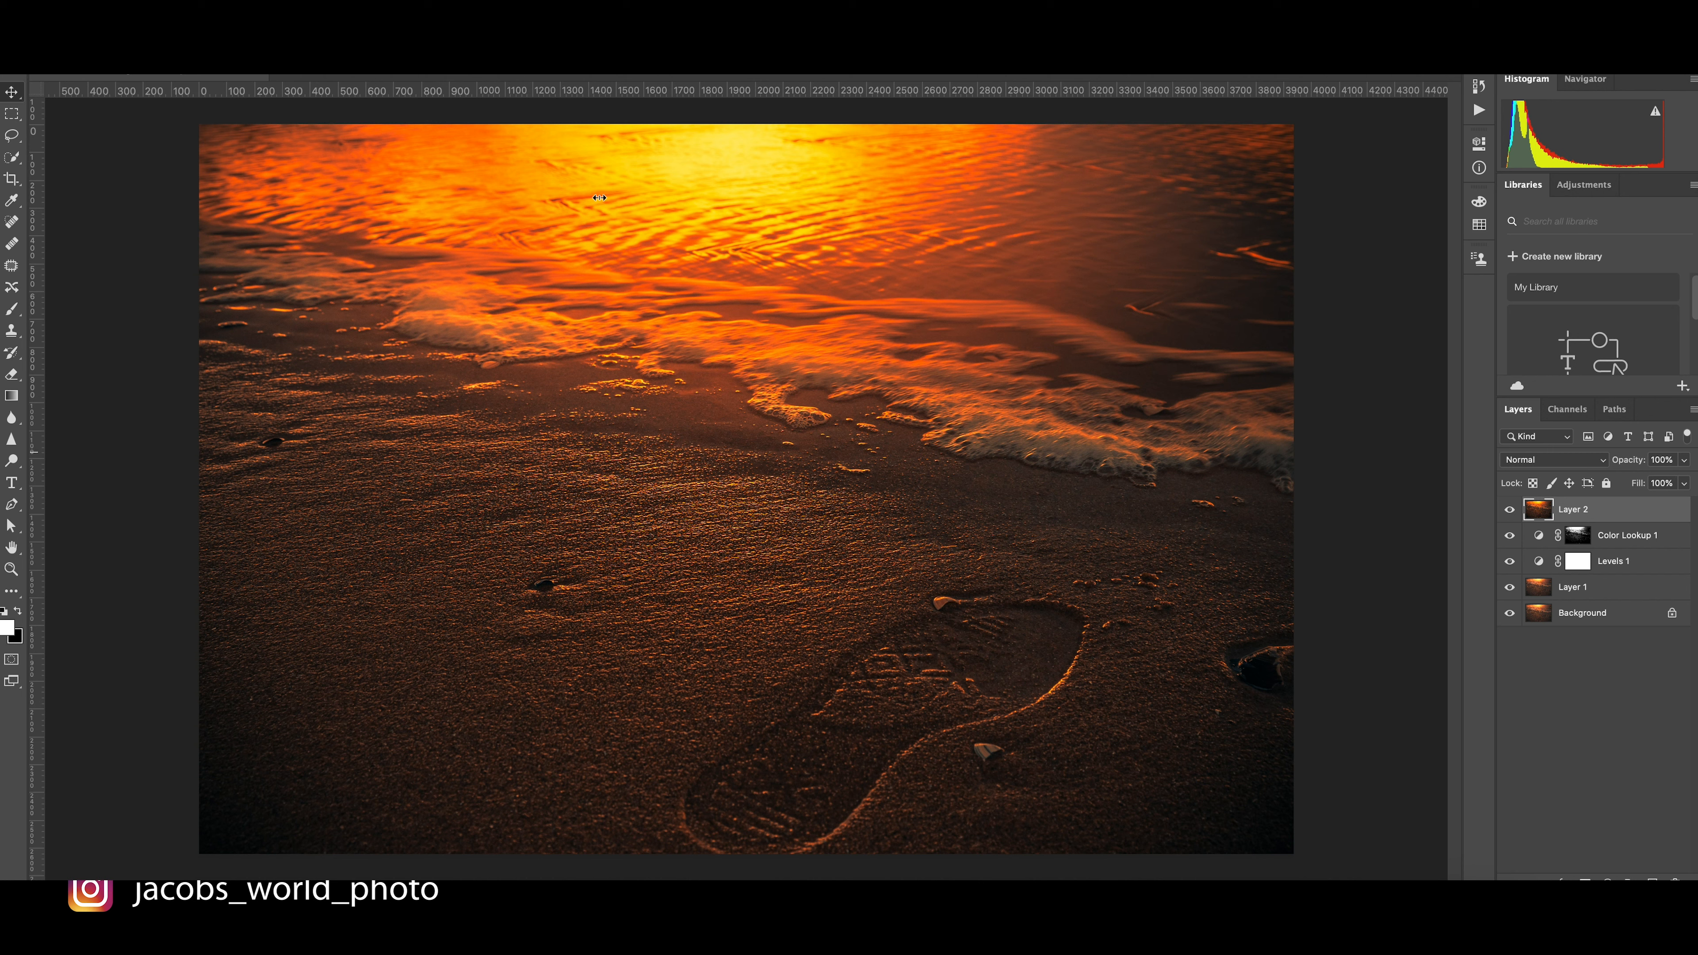
{"action": "left_click", "coordinate": [384, 3]}
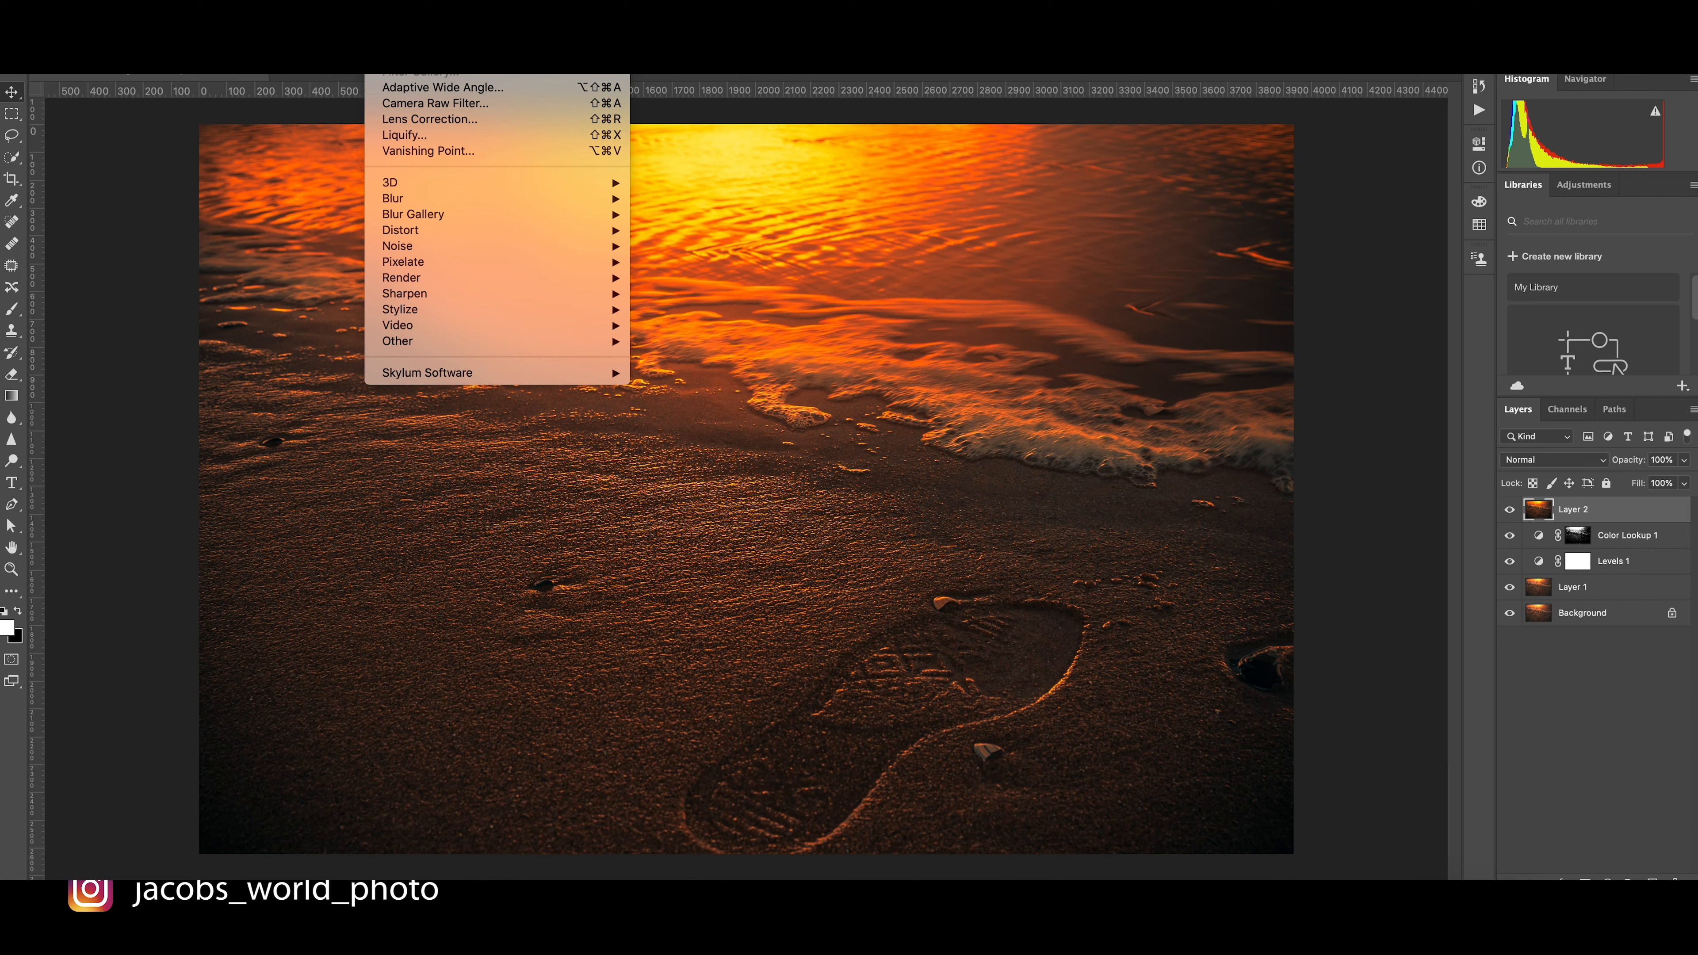
{"action": "left_click", "coordinate": [459, 105]}
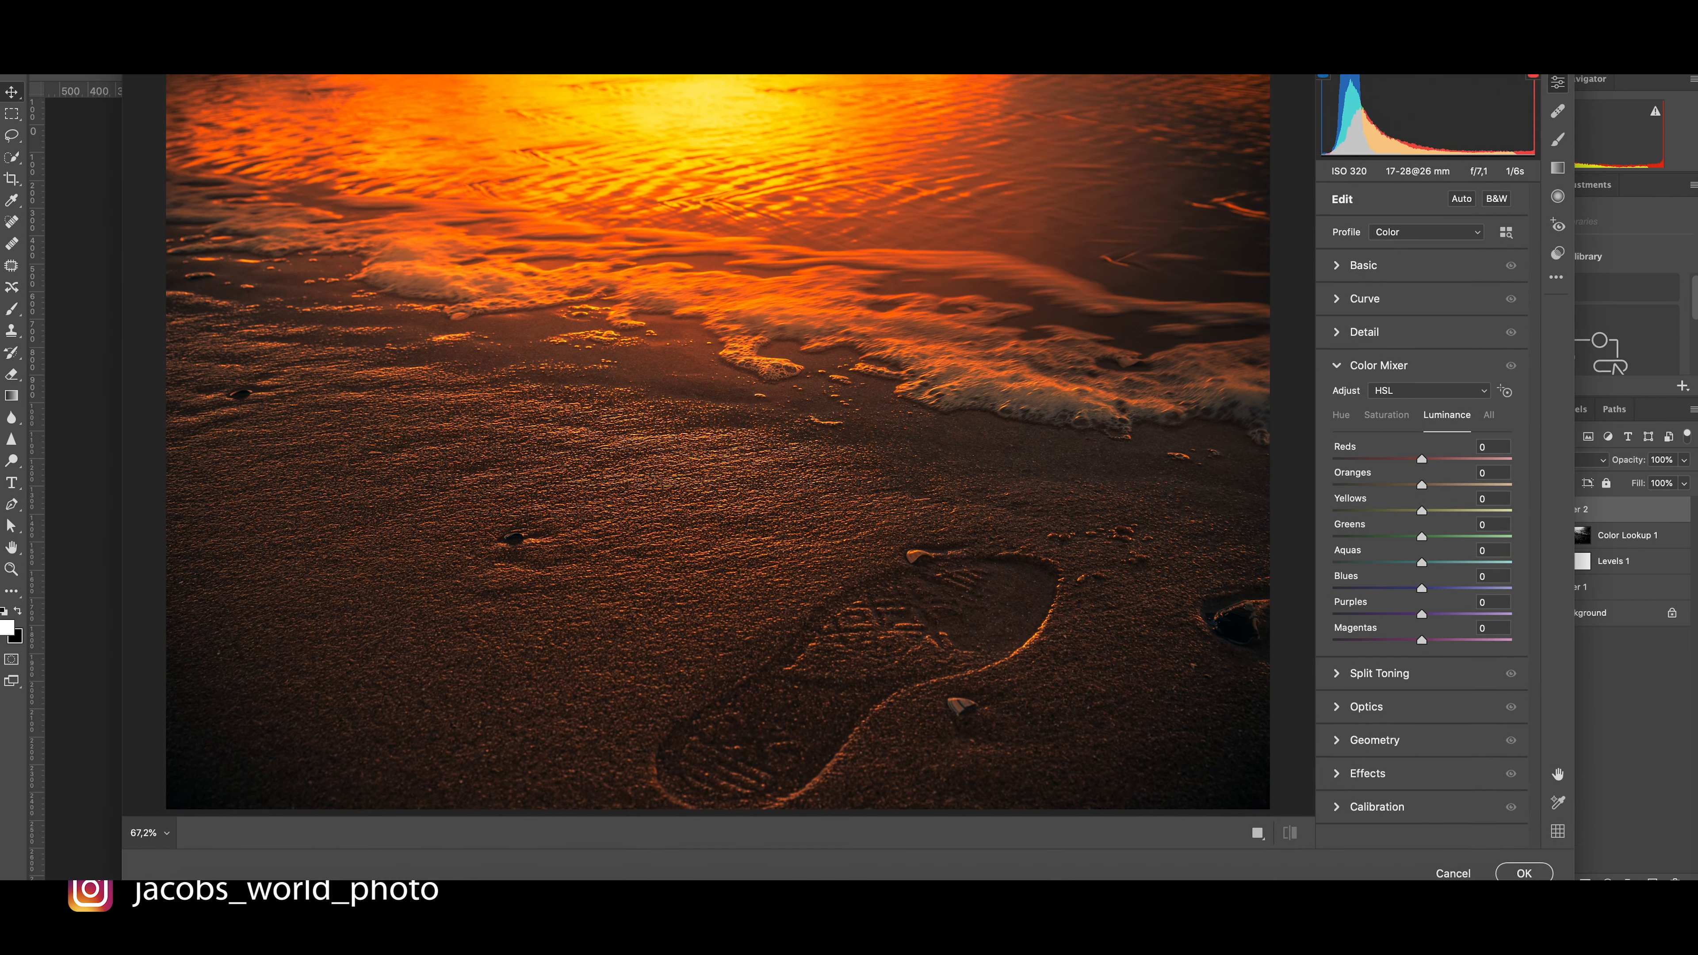
{"action": "left_click_drag", "start_coordinate": [800, 57], "coordinate": [805, 74]}
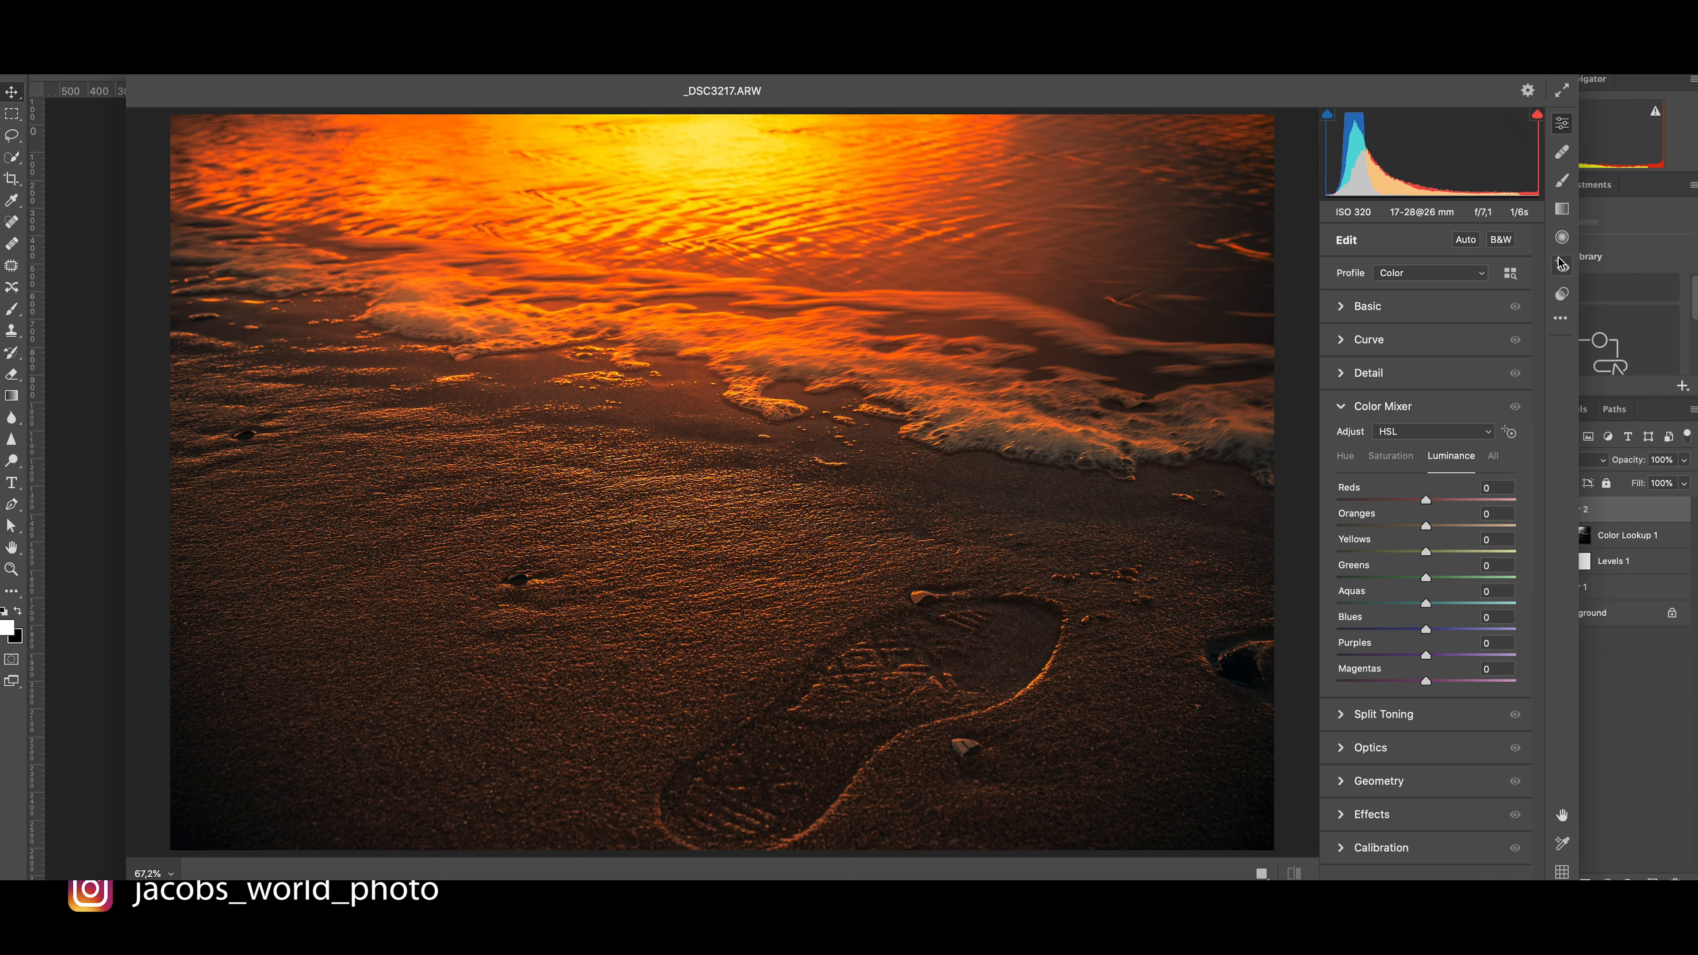
Add a graduated filter over the lower sand with temperature -7, exposure +0.17, contrast +16, highlights +7, clarity -18 and saturation +3
{"action": "left_click", "coordinate": [1560, 210]}
{"action": "left_click_drag", "start_coordinate": [763, 525], "coordinate": [763, 411]}
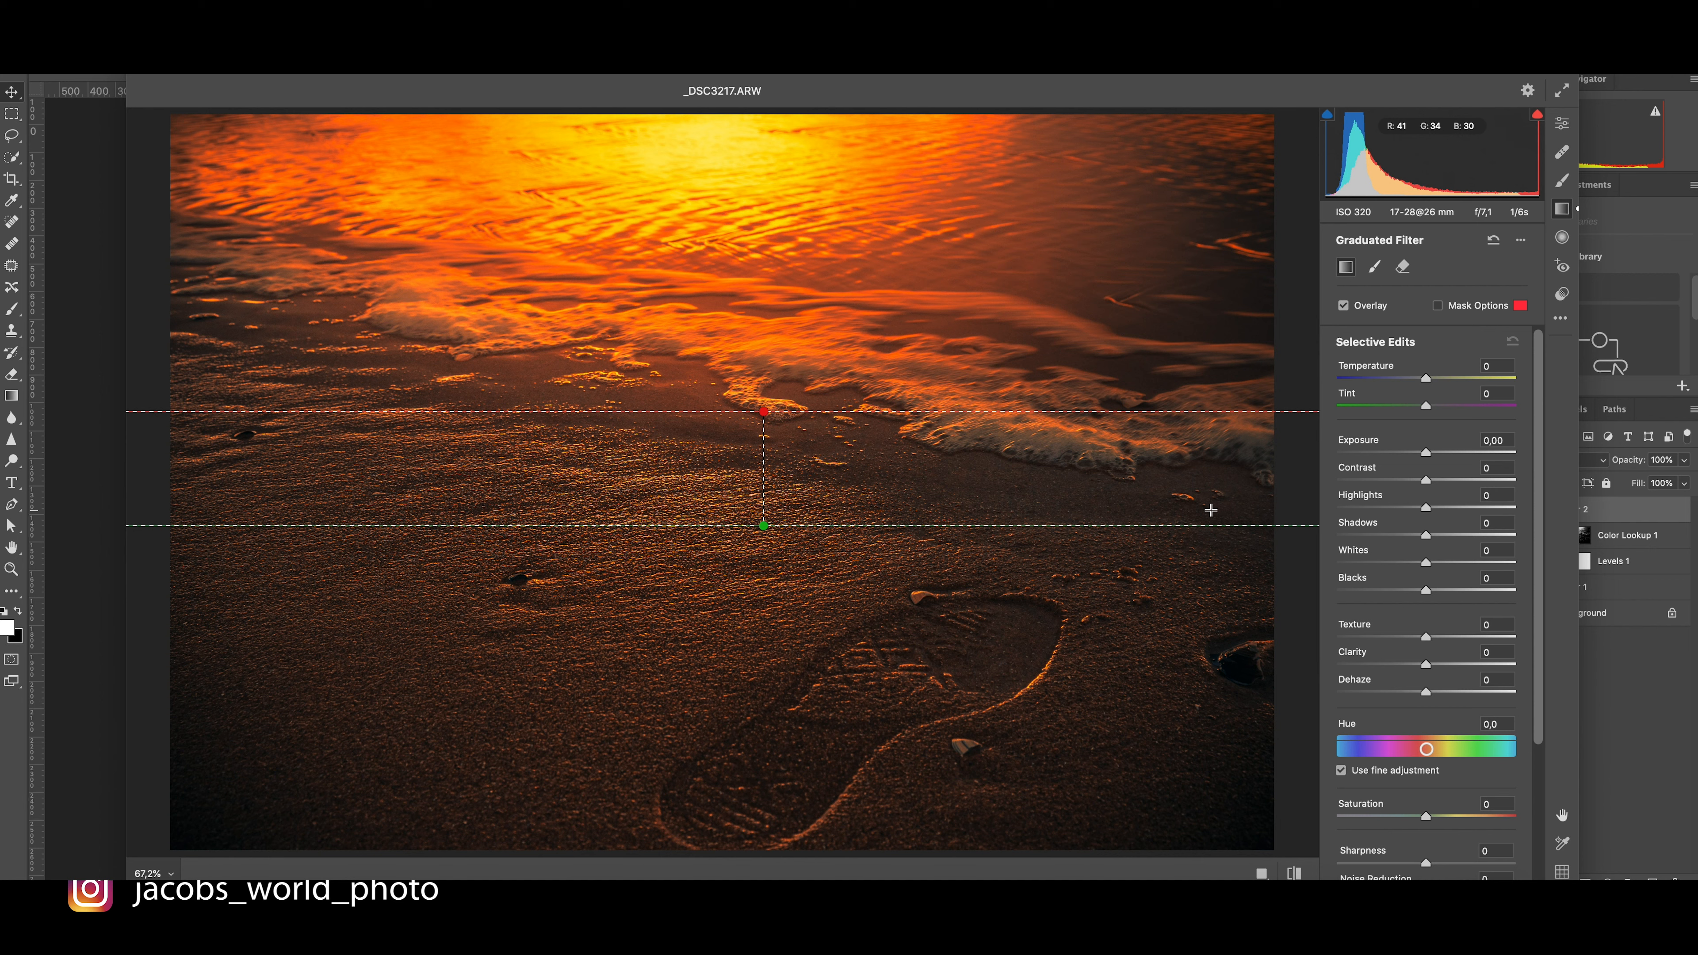
{"action": "left_click_drag", "start_coordinate": [1425, 372], "coordinate": [1419, 378]}
{"action": "left_click_drag", "start_coordinate": [1425, 442], "coordinate": [1428, 445]}
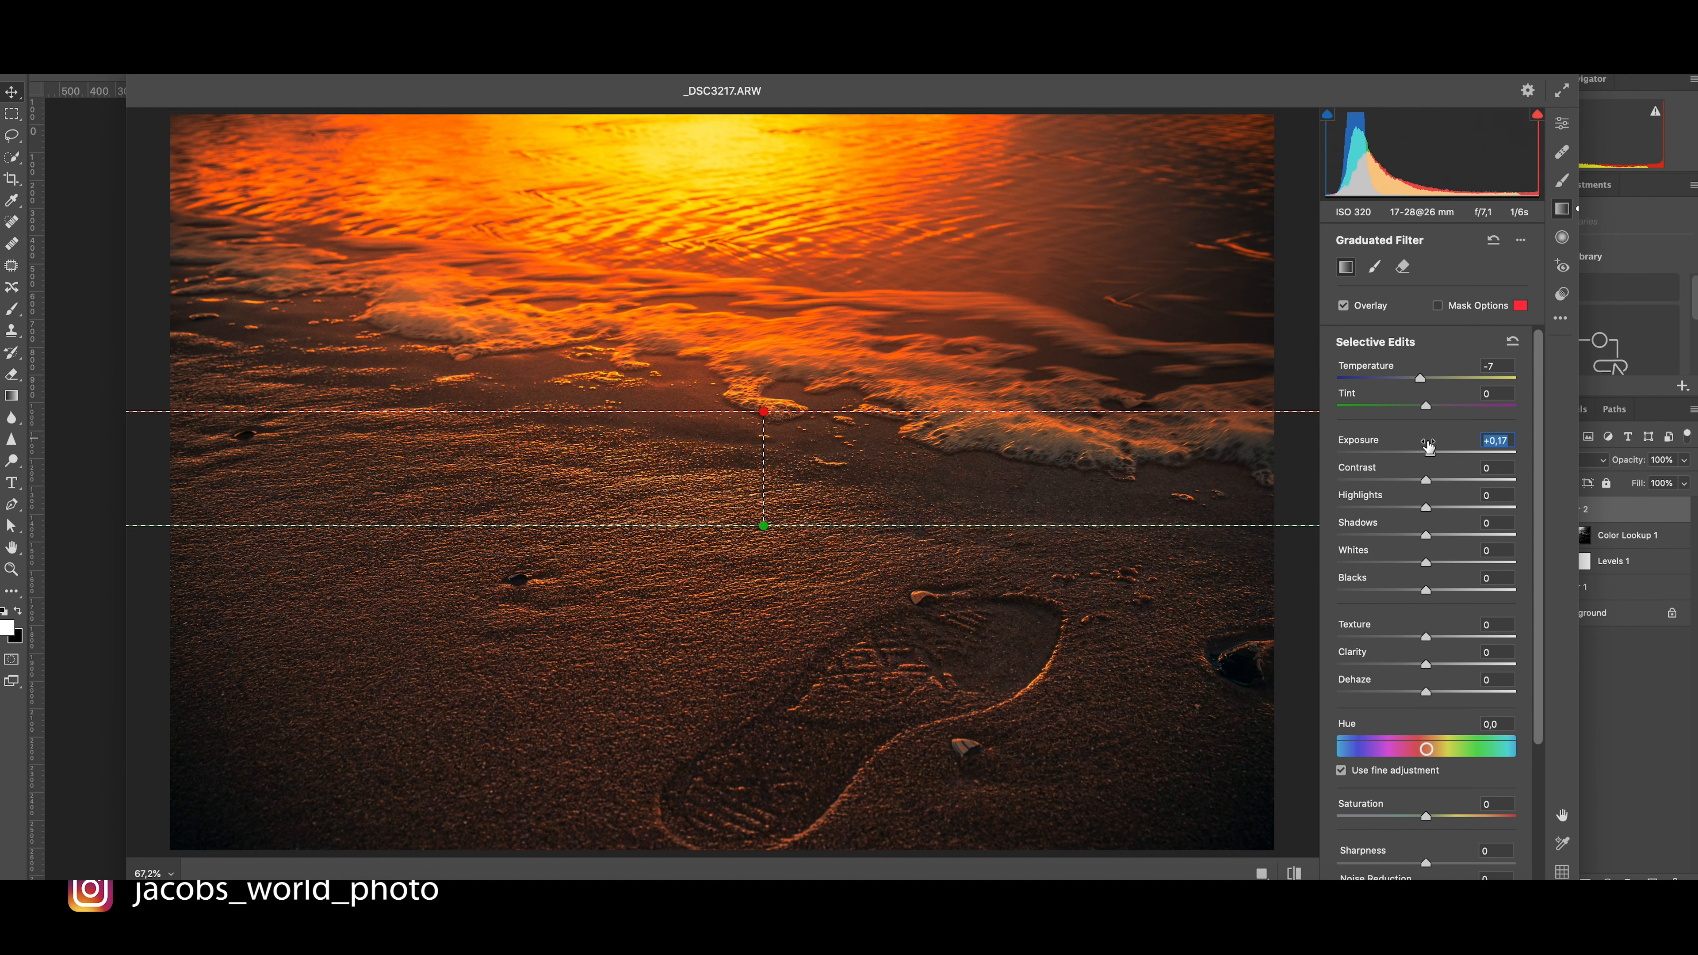
{"action": "mouse_move", "coordinate": [1426, 507]}
{"action": "left_mouse_down"}
{"action": "mouse_move", "coordinate": [1451, 503]}
{"action": "mouse_move", "coordinate": [1430, 505]}
{"action": "left_mouse_up"}
{"action": "left_click_drag", "start_coordinate": [1430, 481], "coordinate": [1443, 483]}
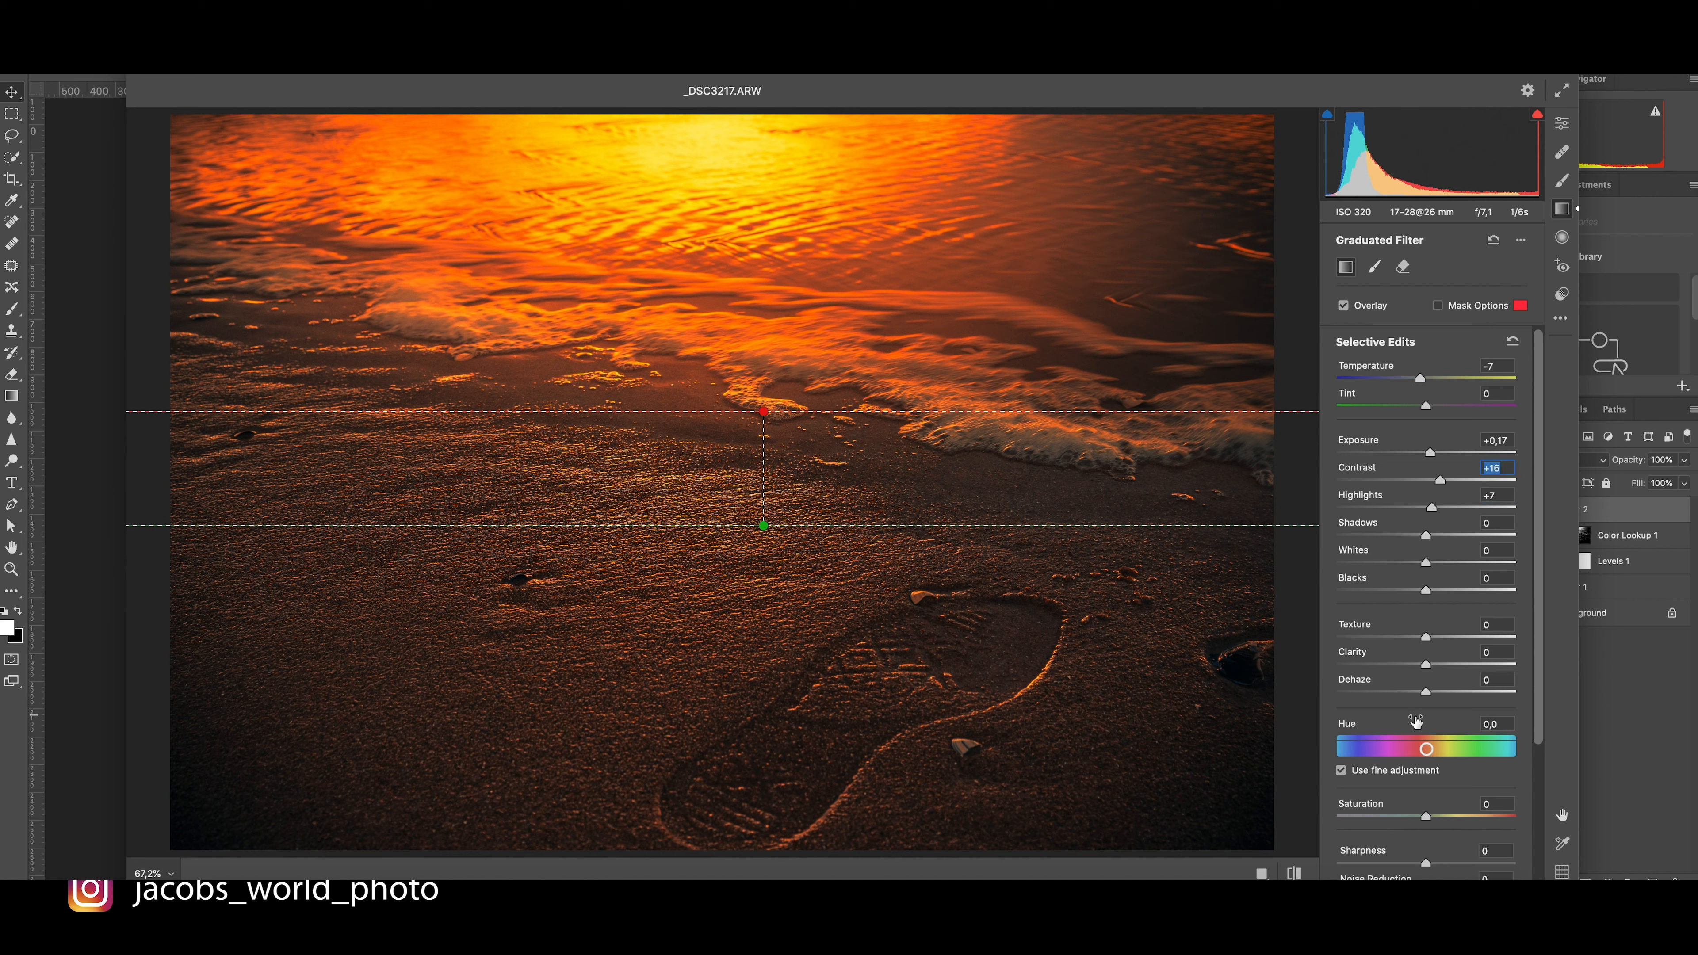
{"action": "left_click_drag", "start_coordinate": [1425, 665], "coordinate": [1410, 668]}
{"action": "left_click_drag", "start_coordinate": [1428, 818], "coordinate": [1430, 818]}
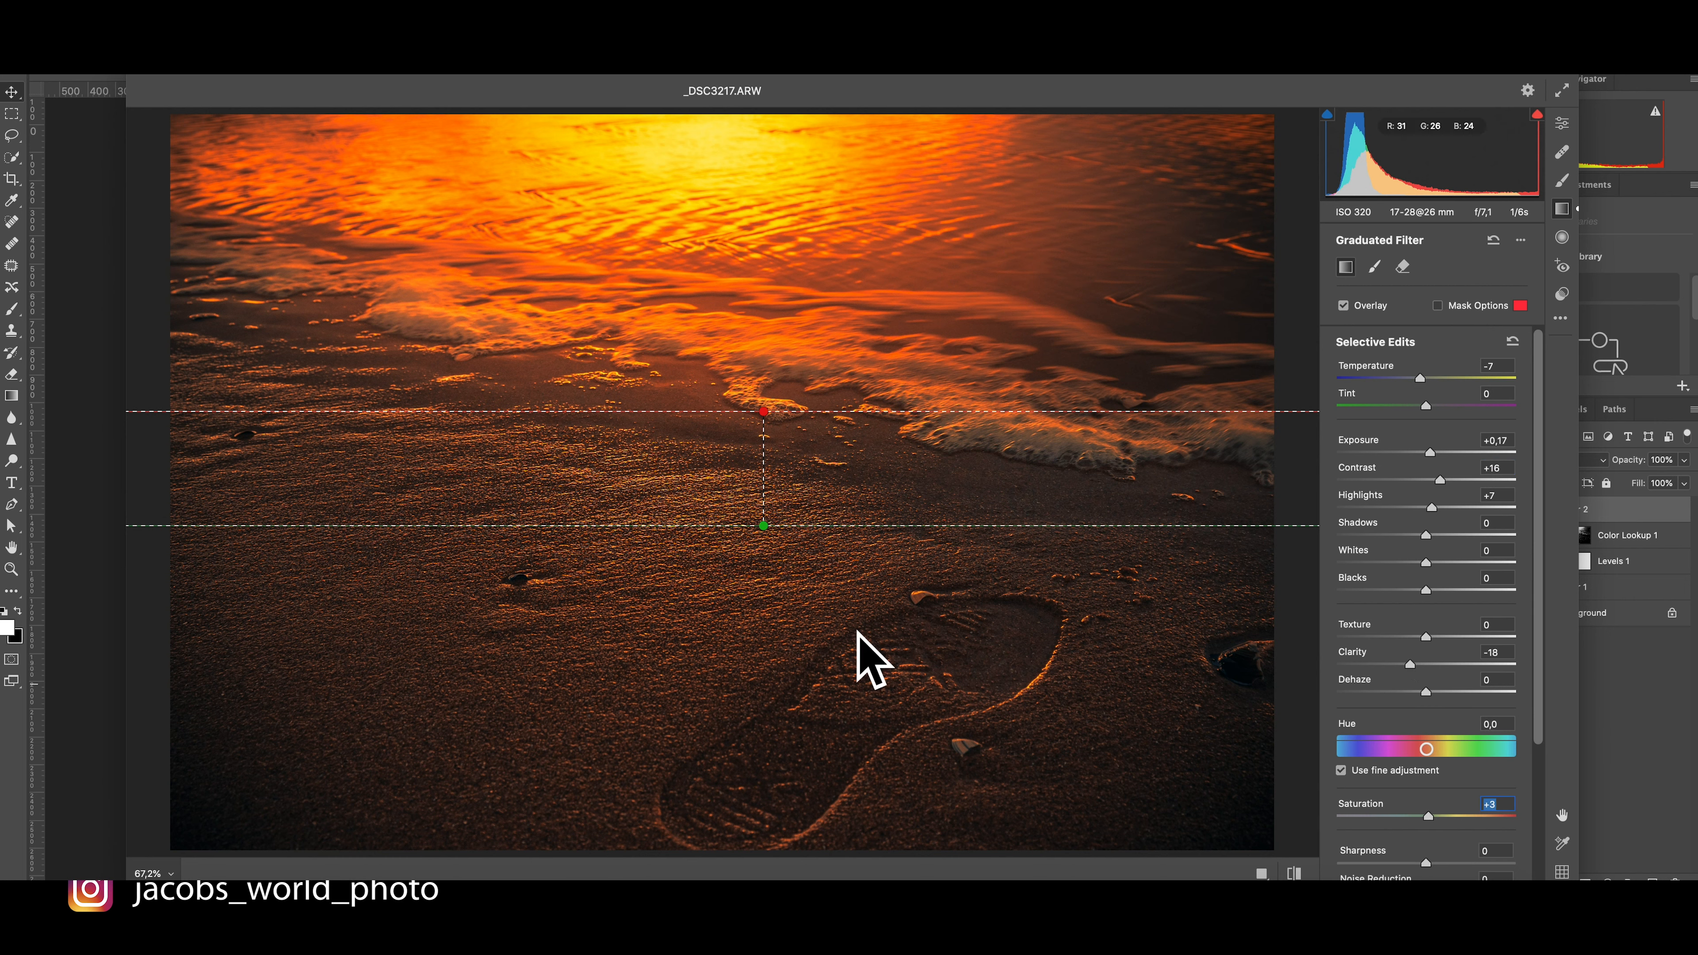
Set Basic temperature to +10, tint +5, exposure -0.13, contrast +10, highlights -20, shadows +23, whites +24, blacks -19, texture +6 and clarity -15
{"action": "left_click", "coordinate": [1563, 124]}
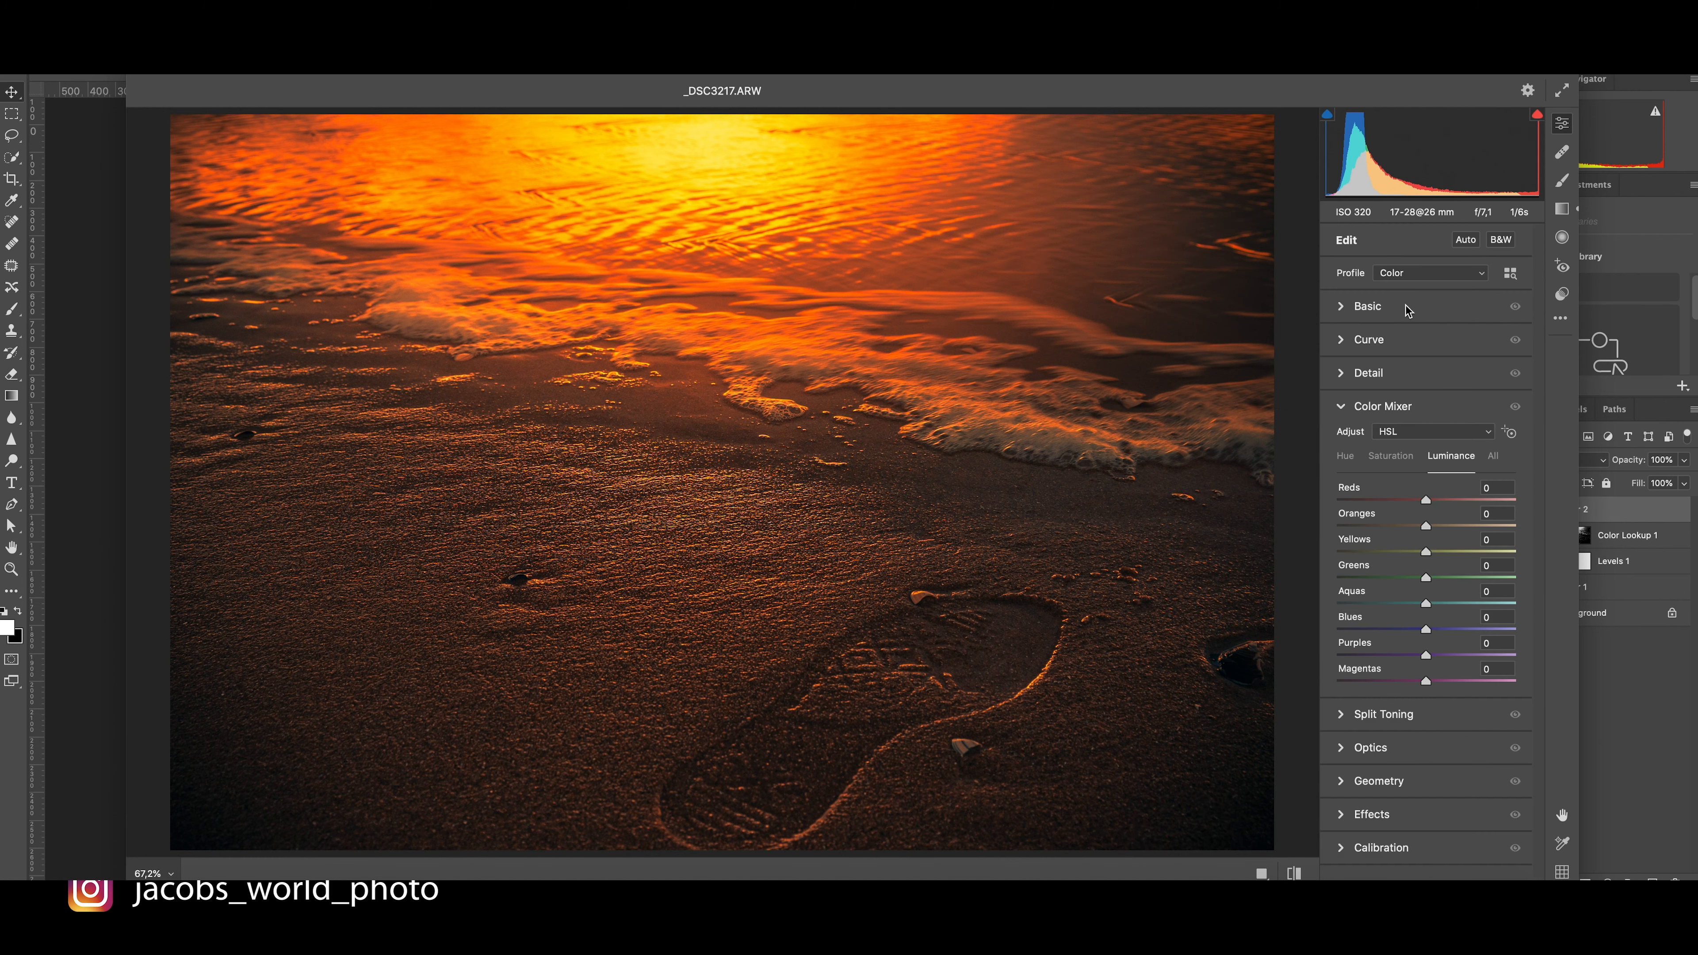
{"action": "left_click", "coordinate": [1393, 312]}
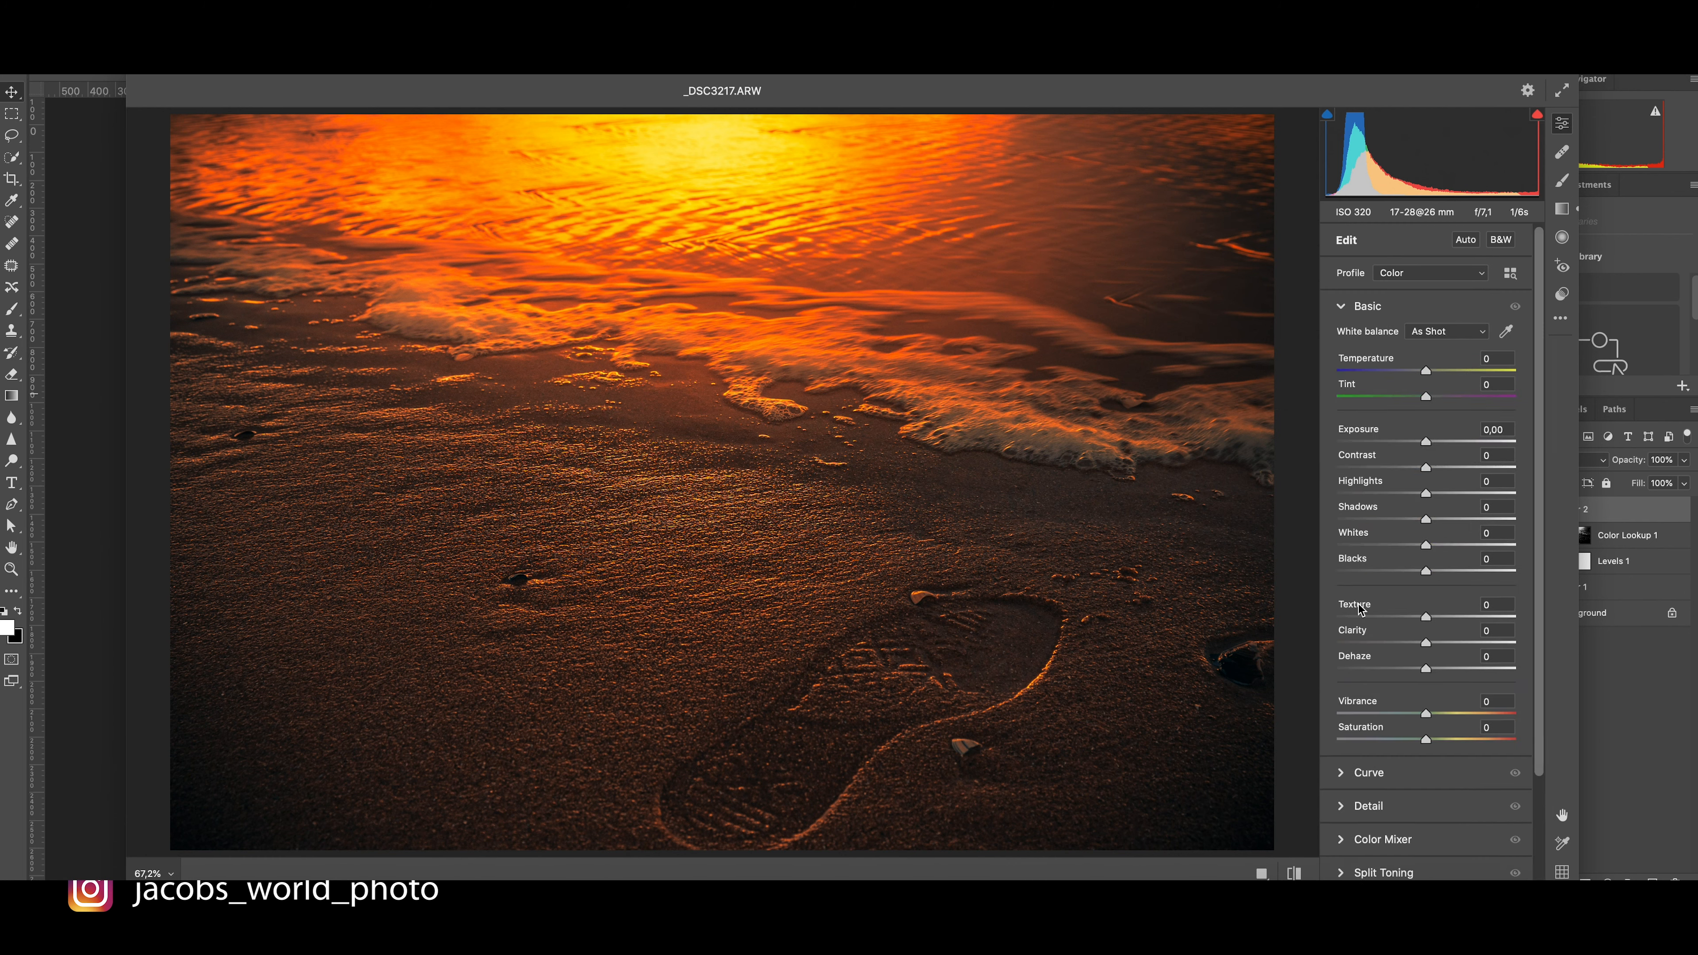
{"action": "left_click_drag", "start_coordinate": [1427, 374], "coordinate": [1433, 545]}
{"action": "mouse_move", "coordinate": [1454, 551]}
{"action": "left_mouse_down"}
{"action": "mouse_move", "coordinate": [1421, 553]}
{"action": "mouse_move", "coordinate": [1447, 548]}
{"action": "left_mouse_up"}
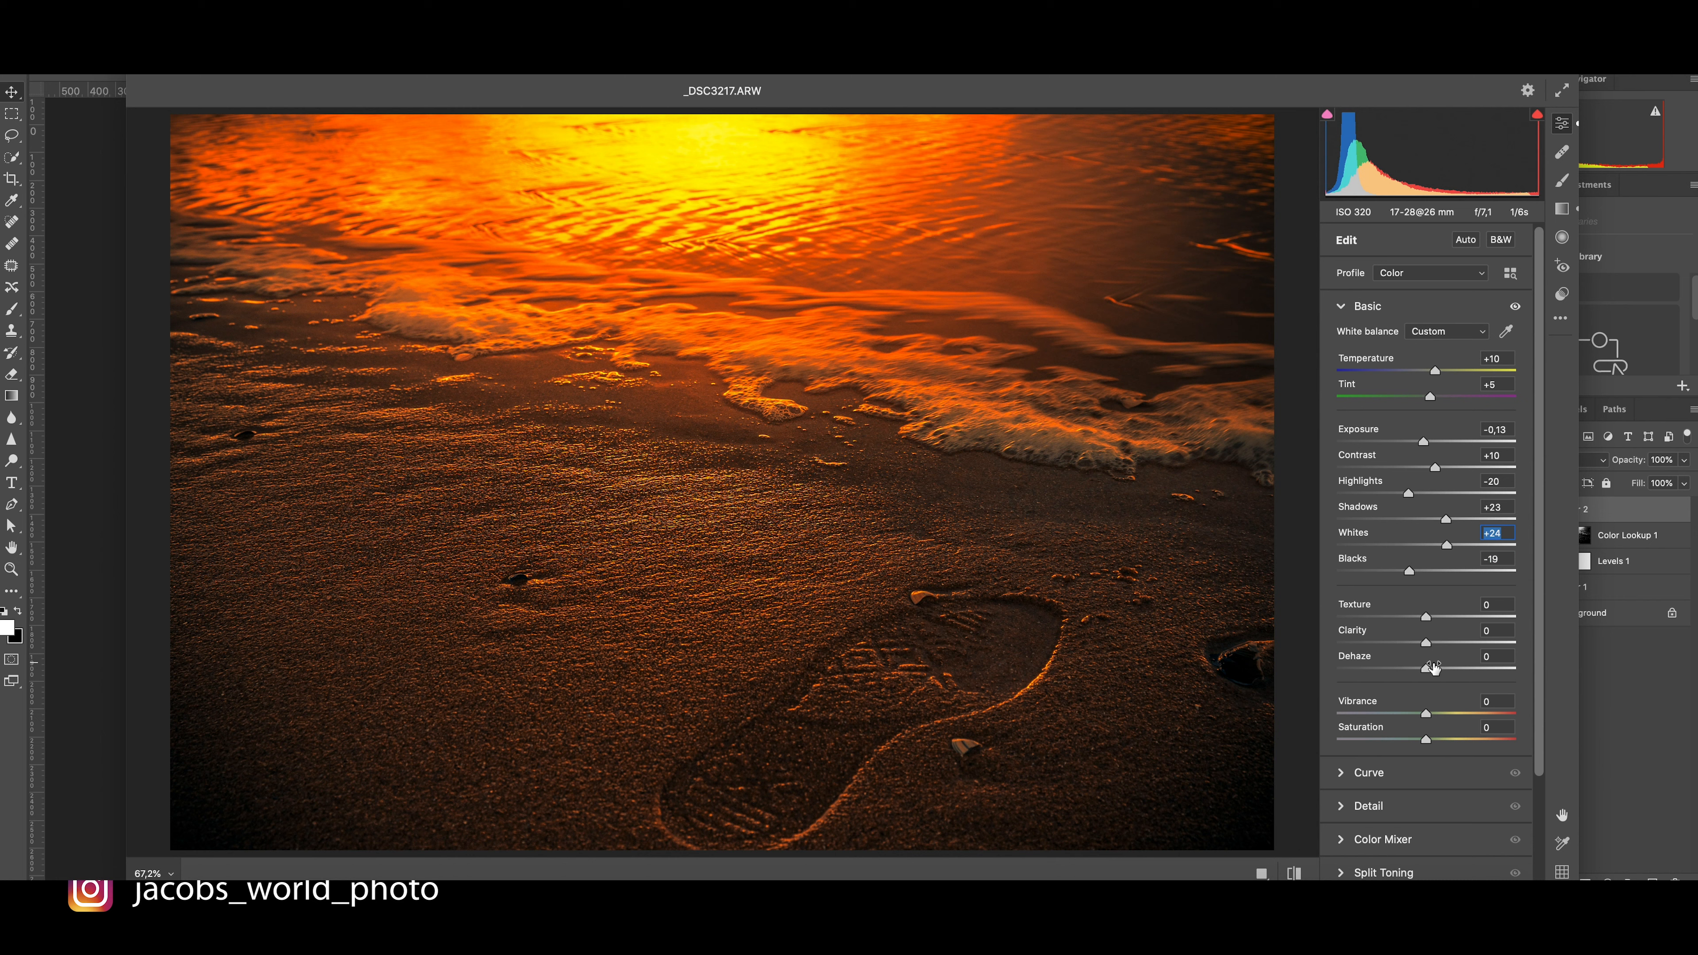
{"action": "mouse_move", "coordinate": [1412, 643]}
{"action": "left_mouse_down"}
{"action": "mouse_move", "coordinate": [1448, 646]}
{"action": "mouse_move", "coordinate": [1410, 649]}
{"action": "mouse_move", "coordinate": [1465, 620]}
{"action": "mouse_move", "coordinate": [1432, 625]}
{"action": "left_mouse_up"}
Set the hue of both oranges and yellows to -5 in the Color Mixer
{"action": "scroll", "coordinate": [1444, 769], "scroll_direction": "down", "scroll_amount": 5}
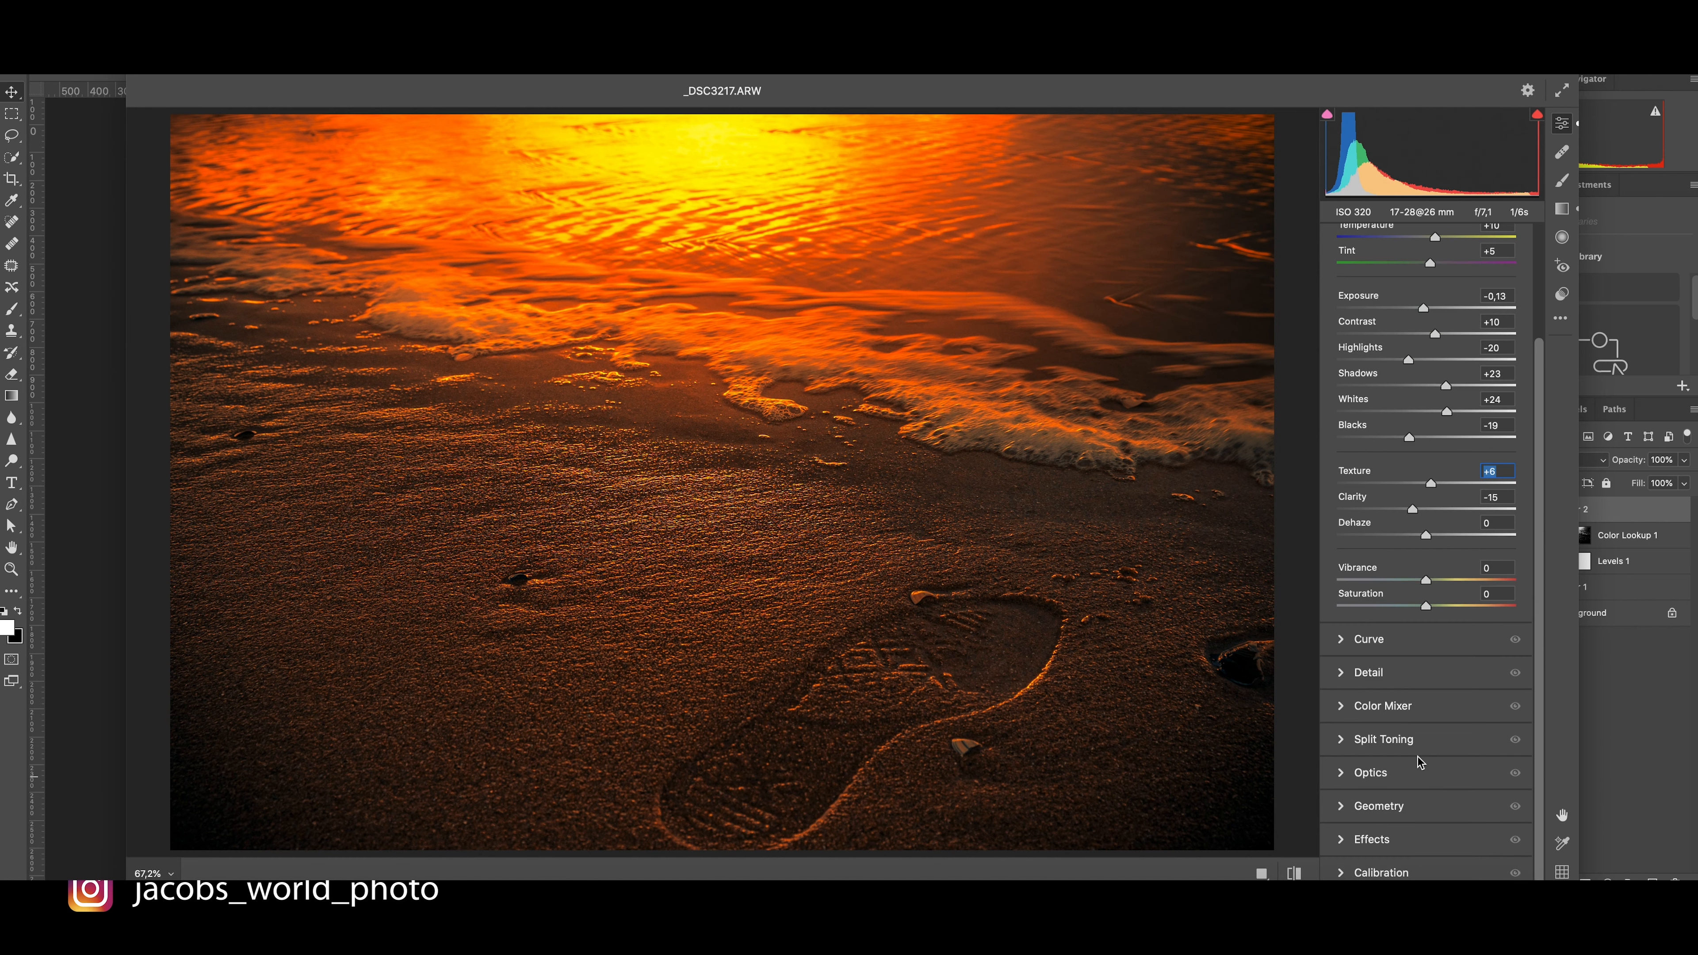
{"action": "left_click", "coordinate": [1382, 708]}
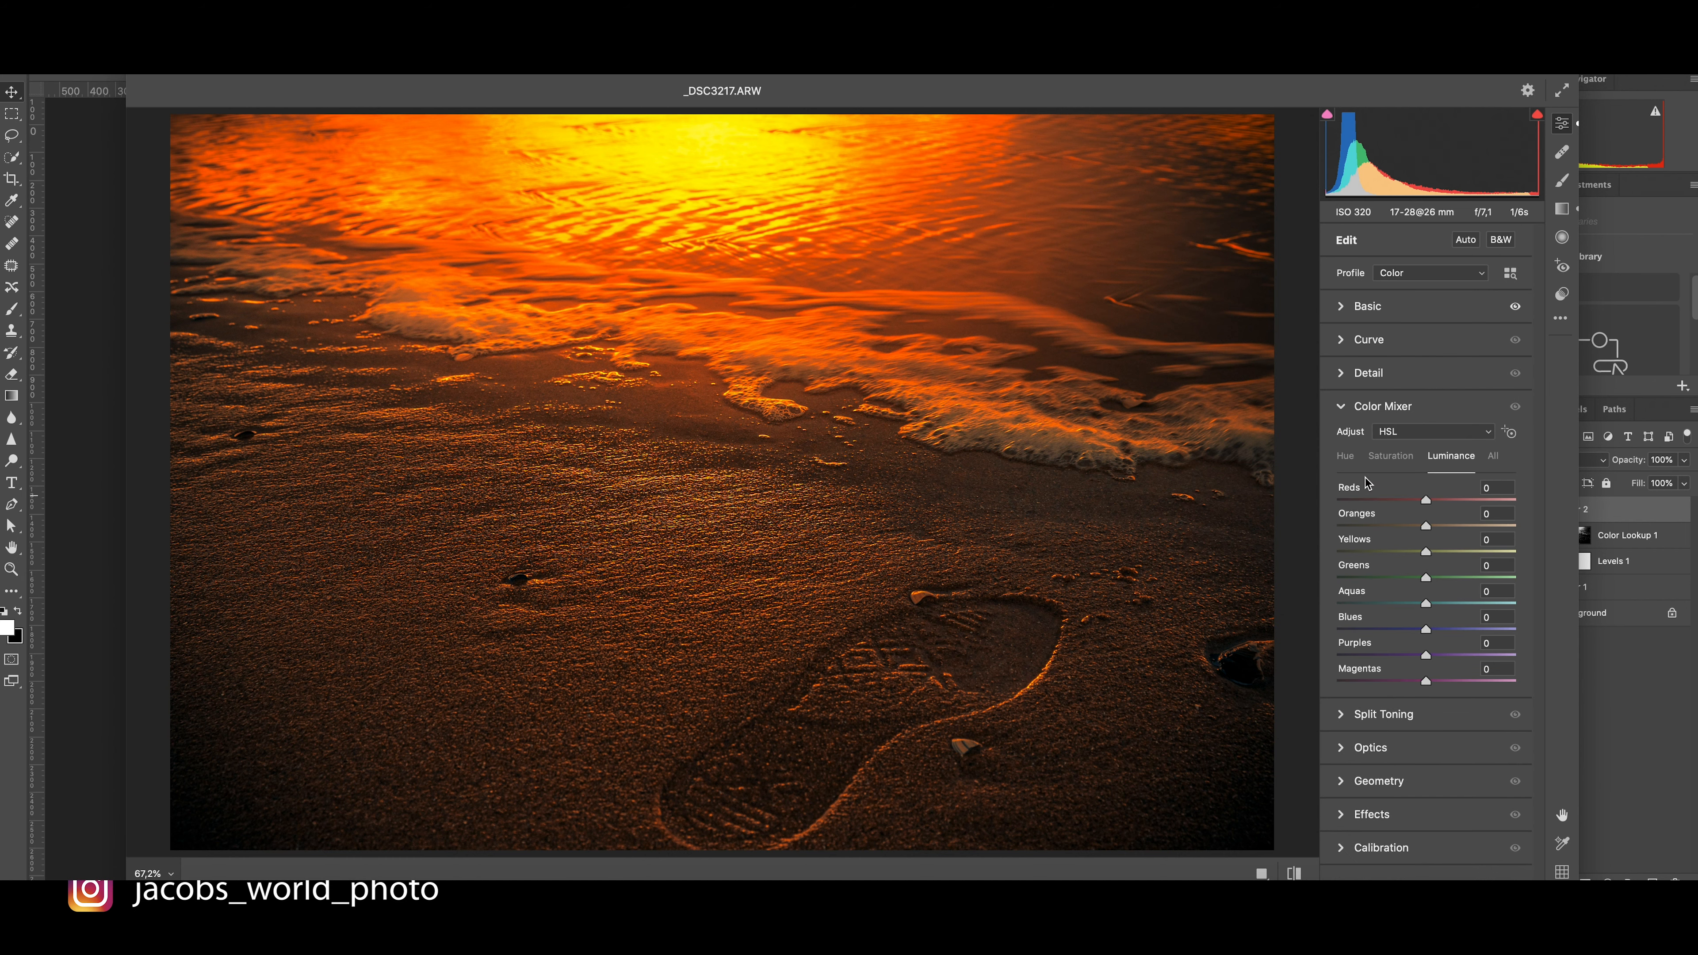
{"action": "left_click", "coordinate": [1423, 529]}
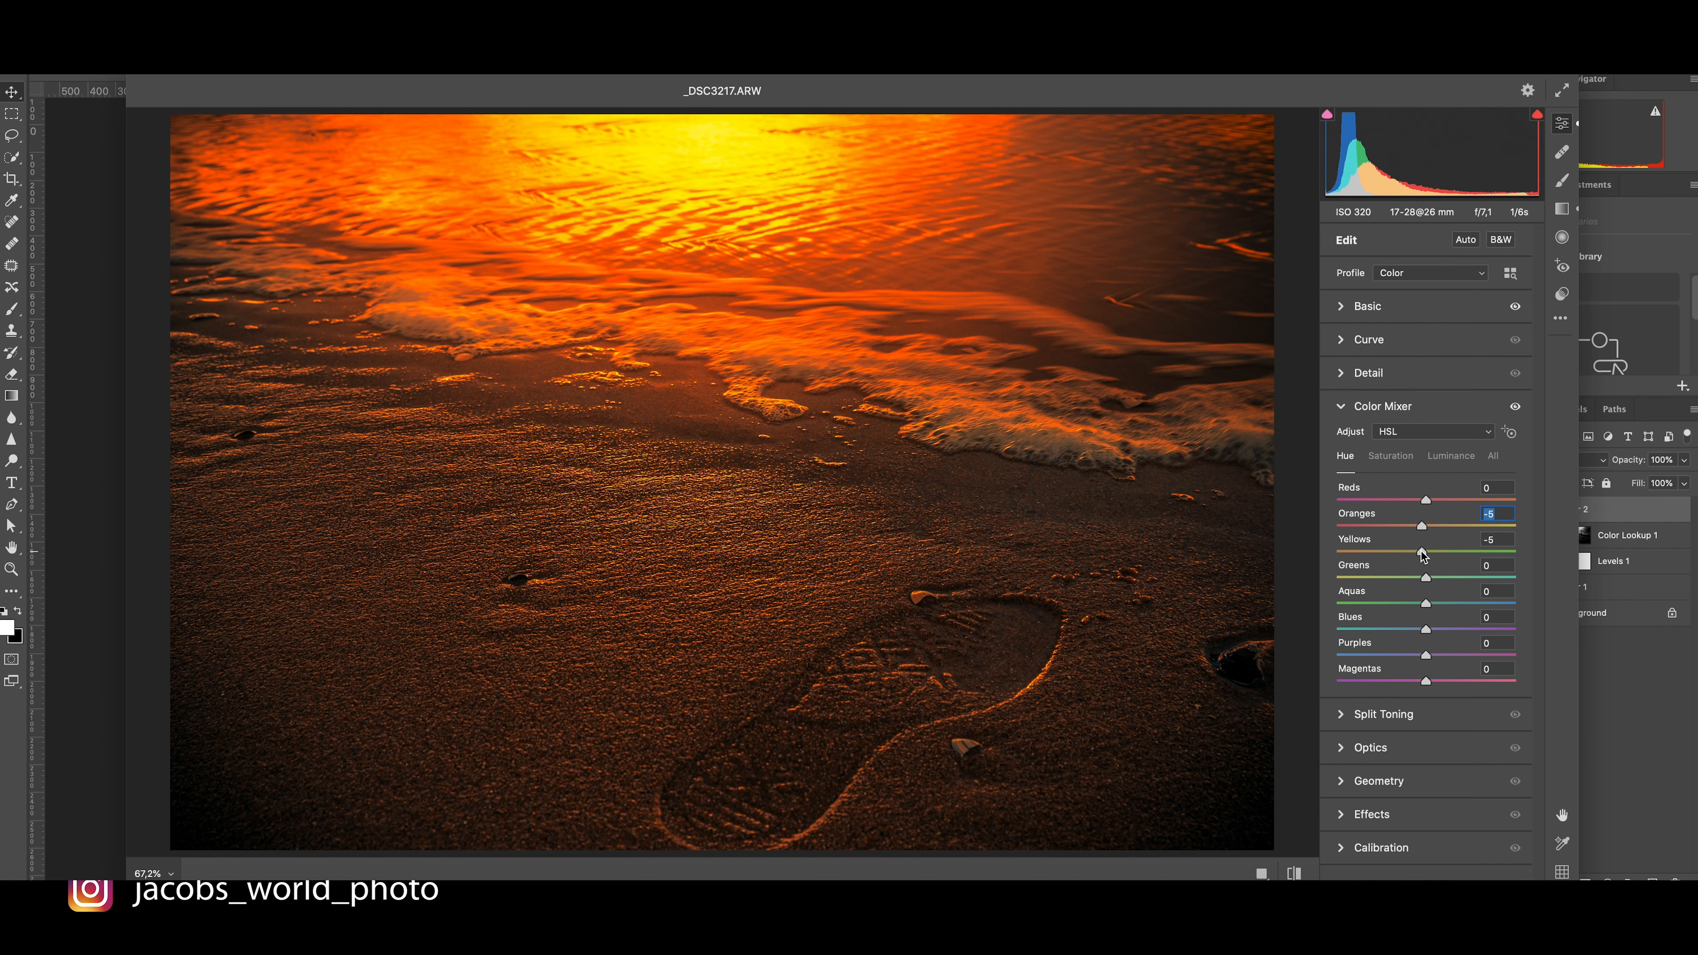
Adjust the saturation of oranges and yellows, and compare the photo with and without the Color Mixer changes
{"action": "left_click", "coordinate": [1391, 458]}
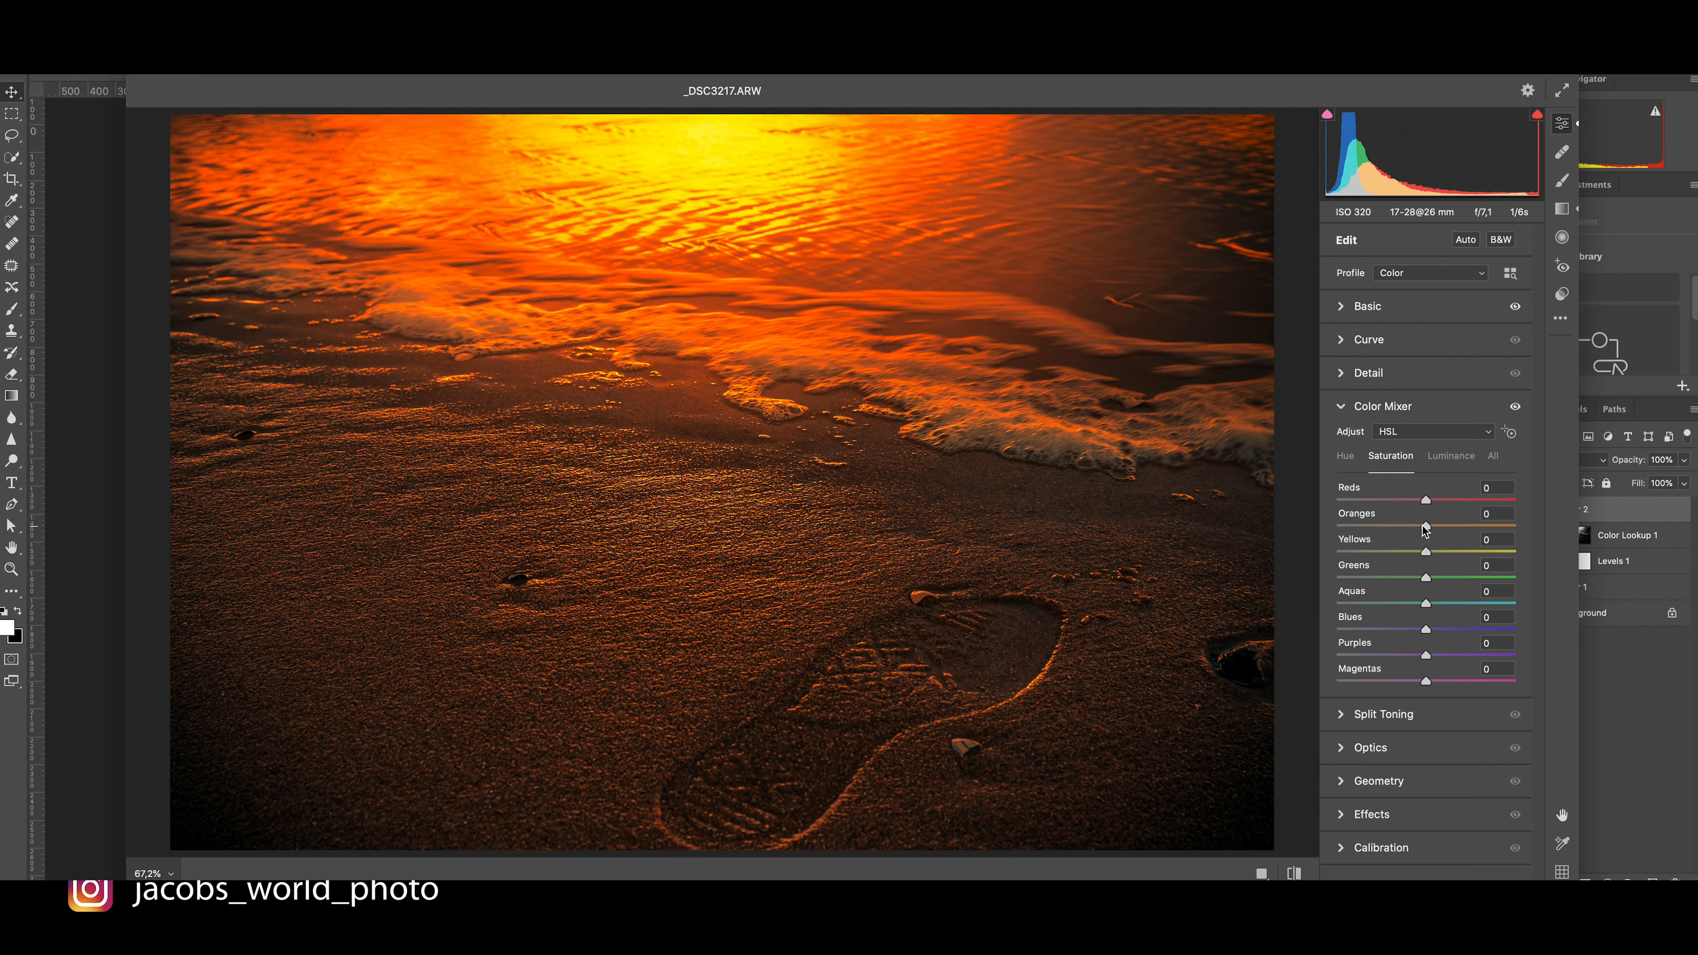
{"action": "mouse_move", "coordinate": [1424, 524]}
{"action": "left_mouse_down"}
{"action": "mouse_move", "coordinate": [1447, 530]}
{"action": "mouse_move", "coordinate": [1438, 554]}
{"action": "left_mouse_up"}
{"action": "left_click", "coordinate": [1515, 407]}
{"action": "left_click", "coordinate": [1515, 406]}
{"action": "left_click", "coordinate": [1515, 406]}
{"action": "left_click", "coordinate": [1515, 407]}
{"action": "left_click", "coordinate": [1515, 407]}
Set the luminance of both yellows and oranges to -8 and apply the Camera Raw Filter
{"action": "left_click", "coordinate": [1453, 457]}
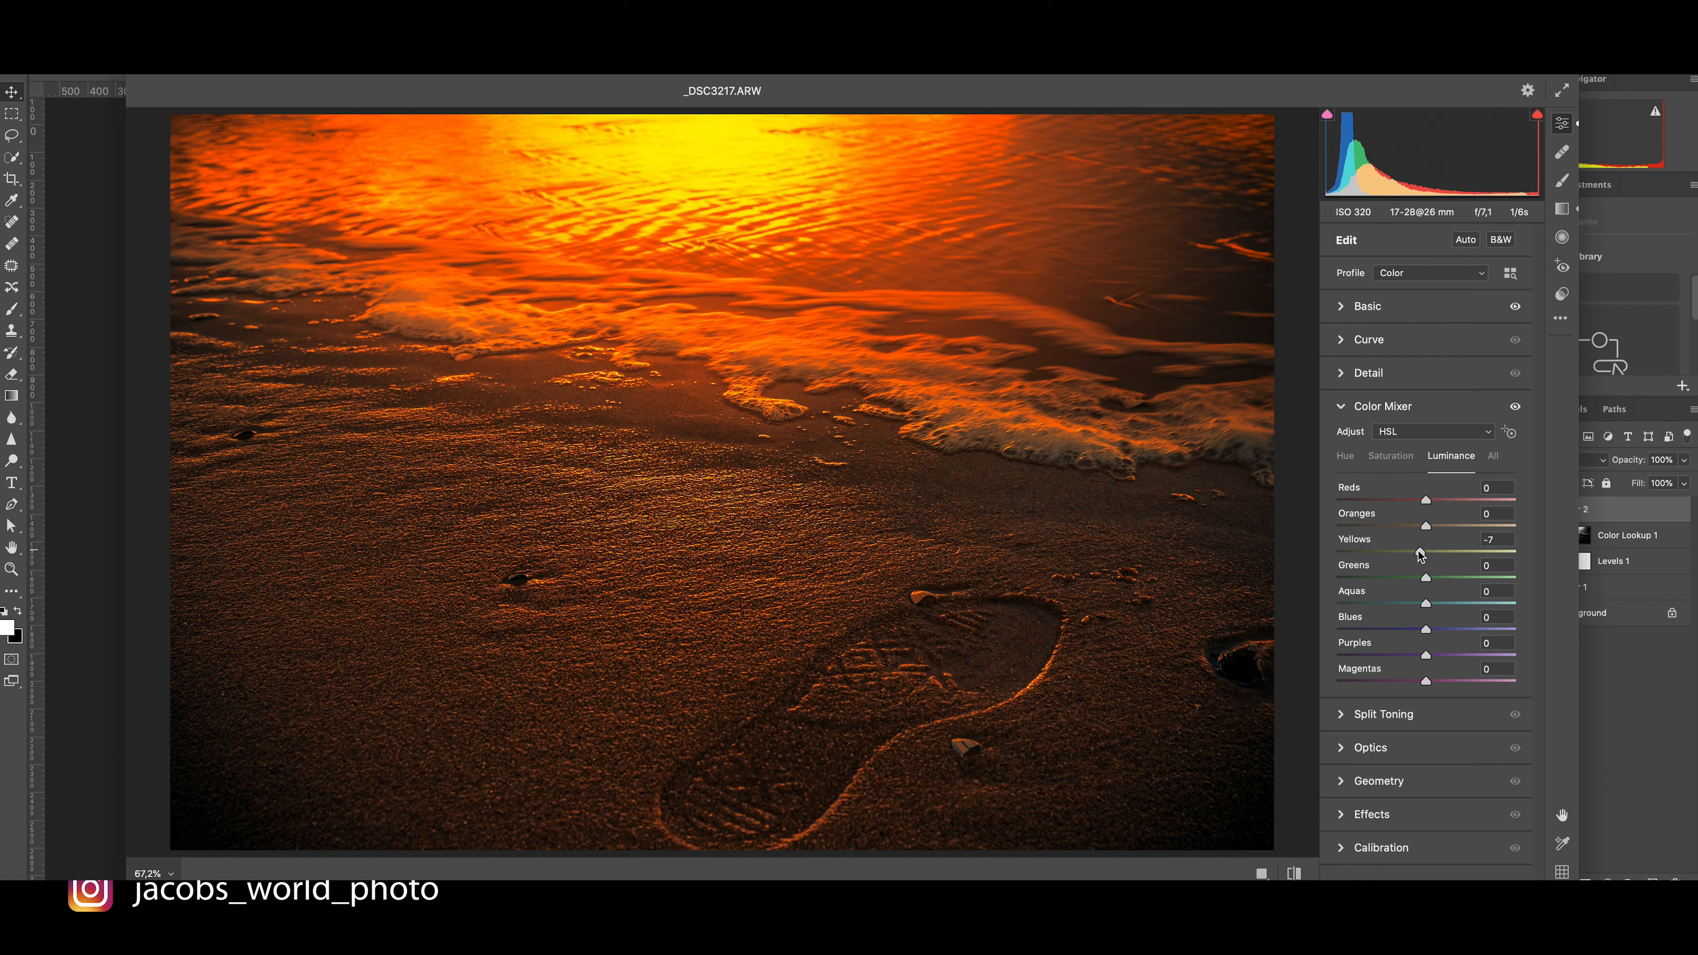
{"action": "left_click_drag", "start_coordinate": [1418, 553], "coordinate": [1420, 537]}
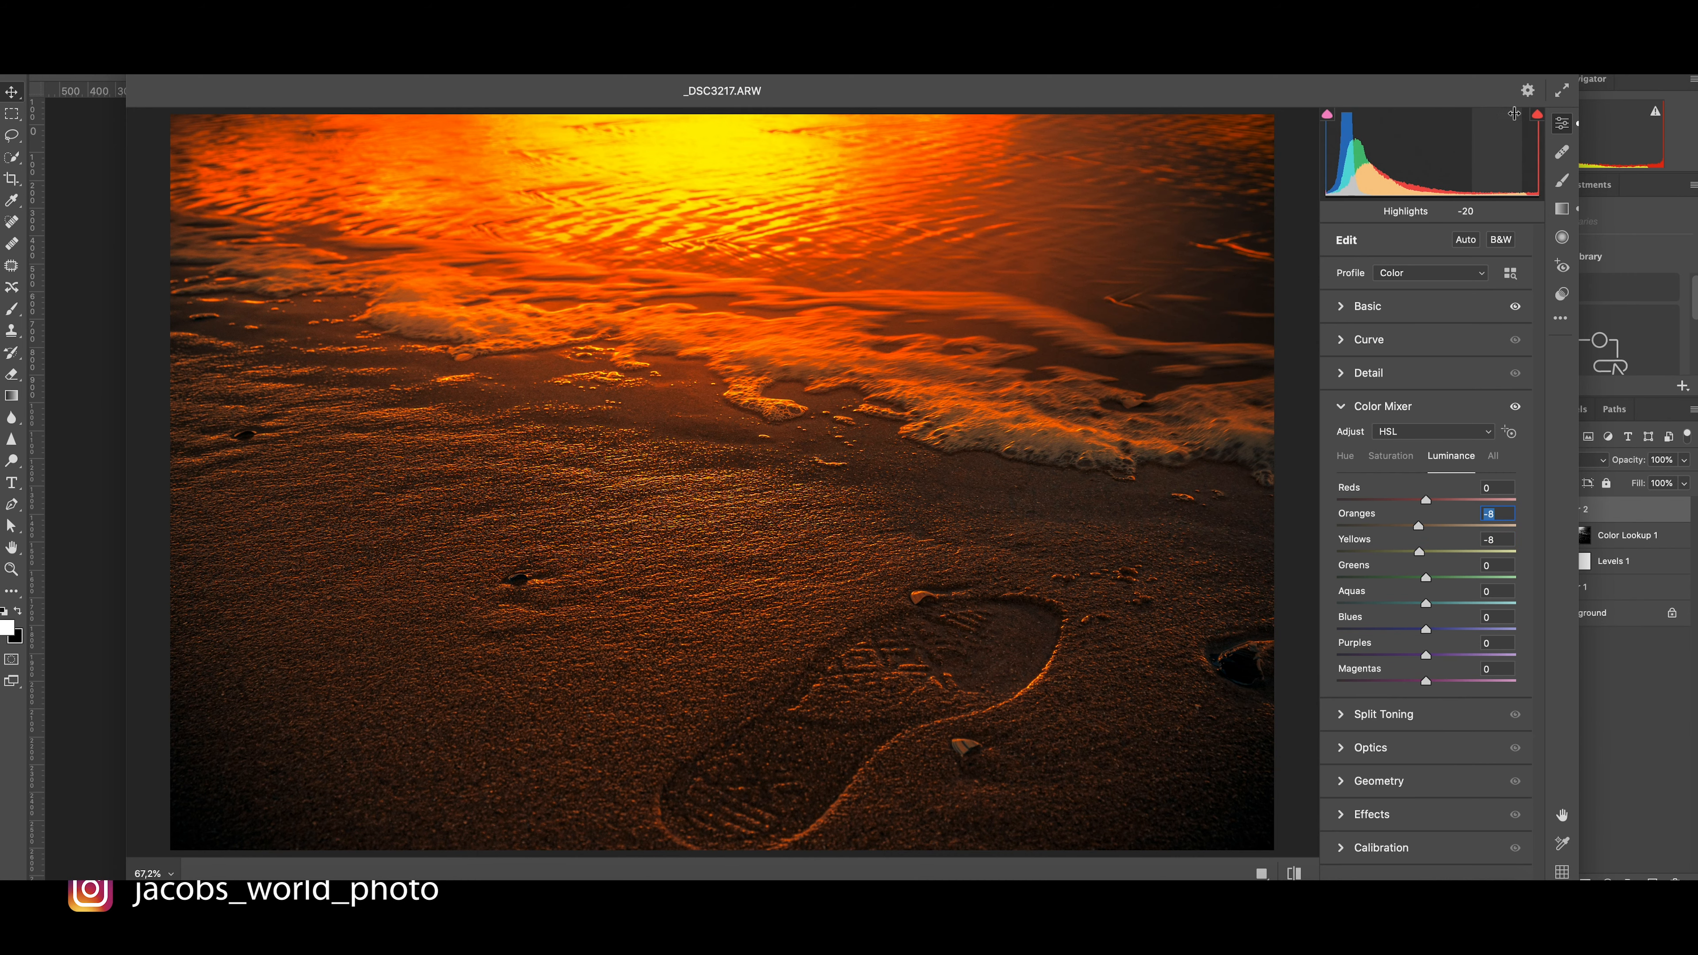
{"action": "left_click_drag", "start_coordinate": [1196, 65], "coordinate": [1199, 41]}
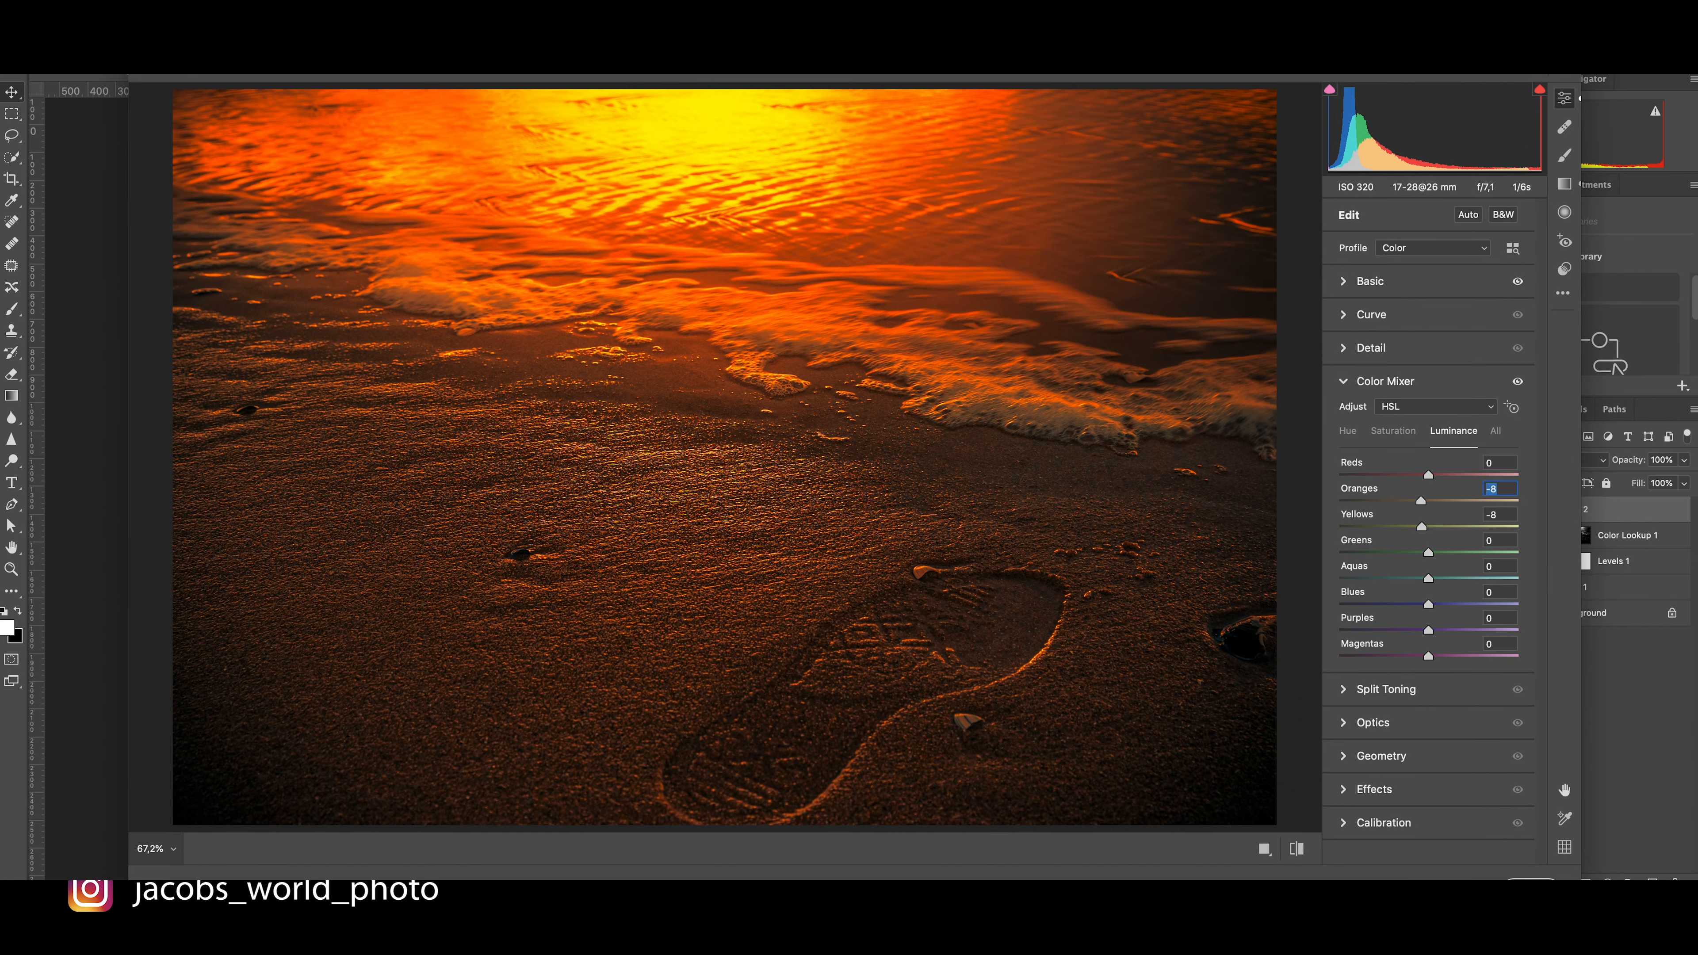
{"action": "left_click", "coordinate": [1531, 881]}
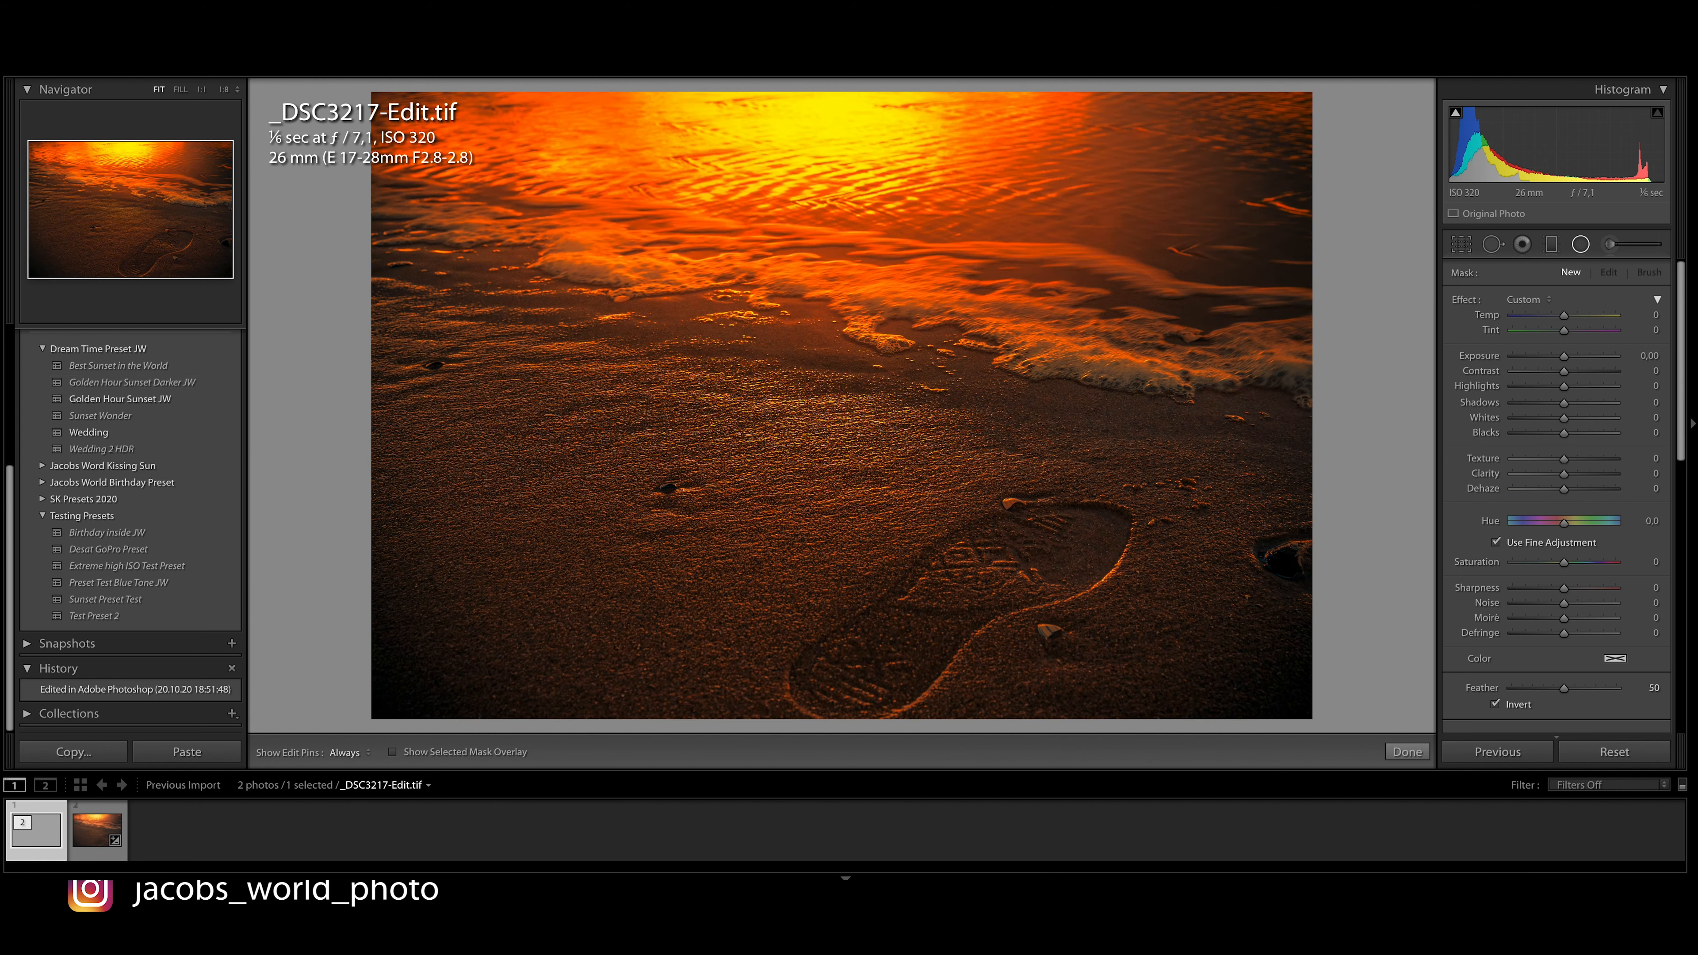
Launch The Fader plug-in and apply the Golden Hour Sunset Darker JW preset from the Dream Time Preset JW folder
{"action": "left_click", "coordinate": [169, 24]}
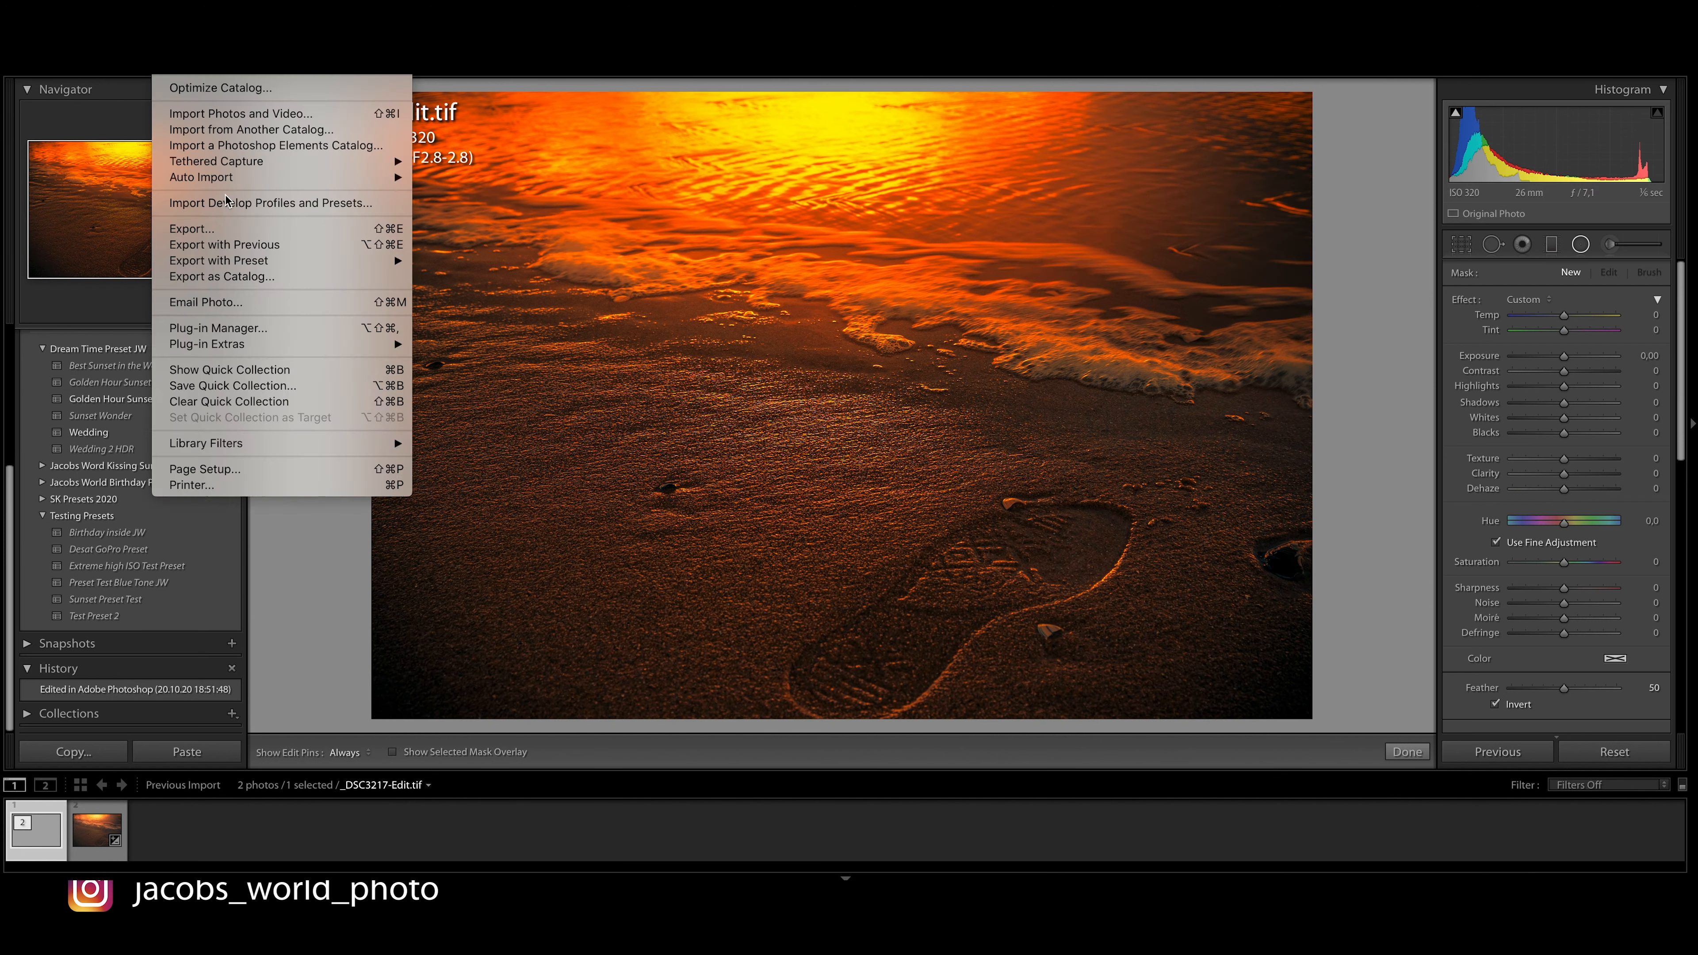
{"action": "mouse_move", "coordinate": [318, 347]}
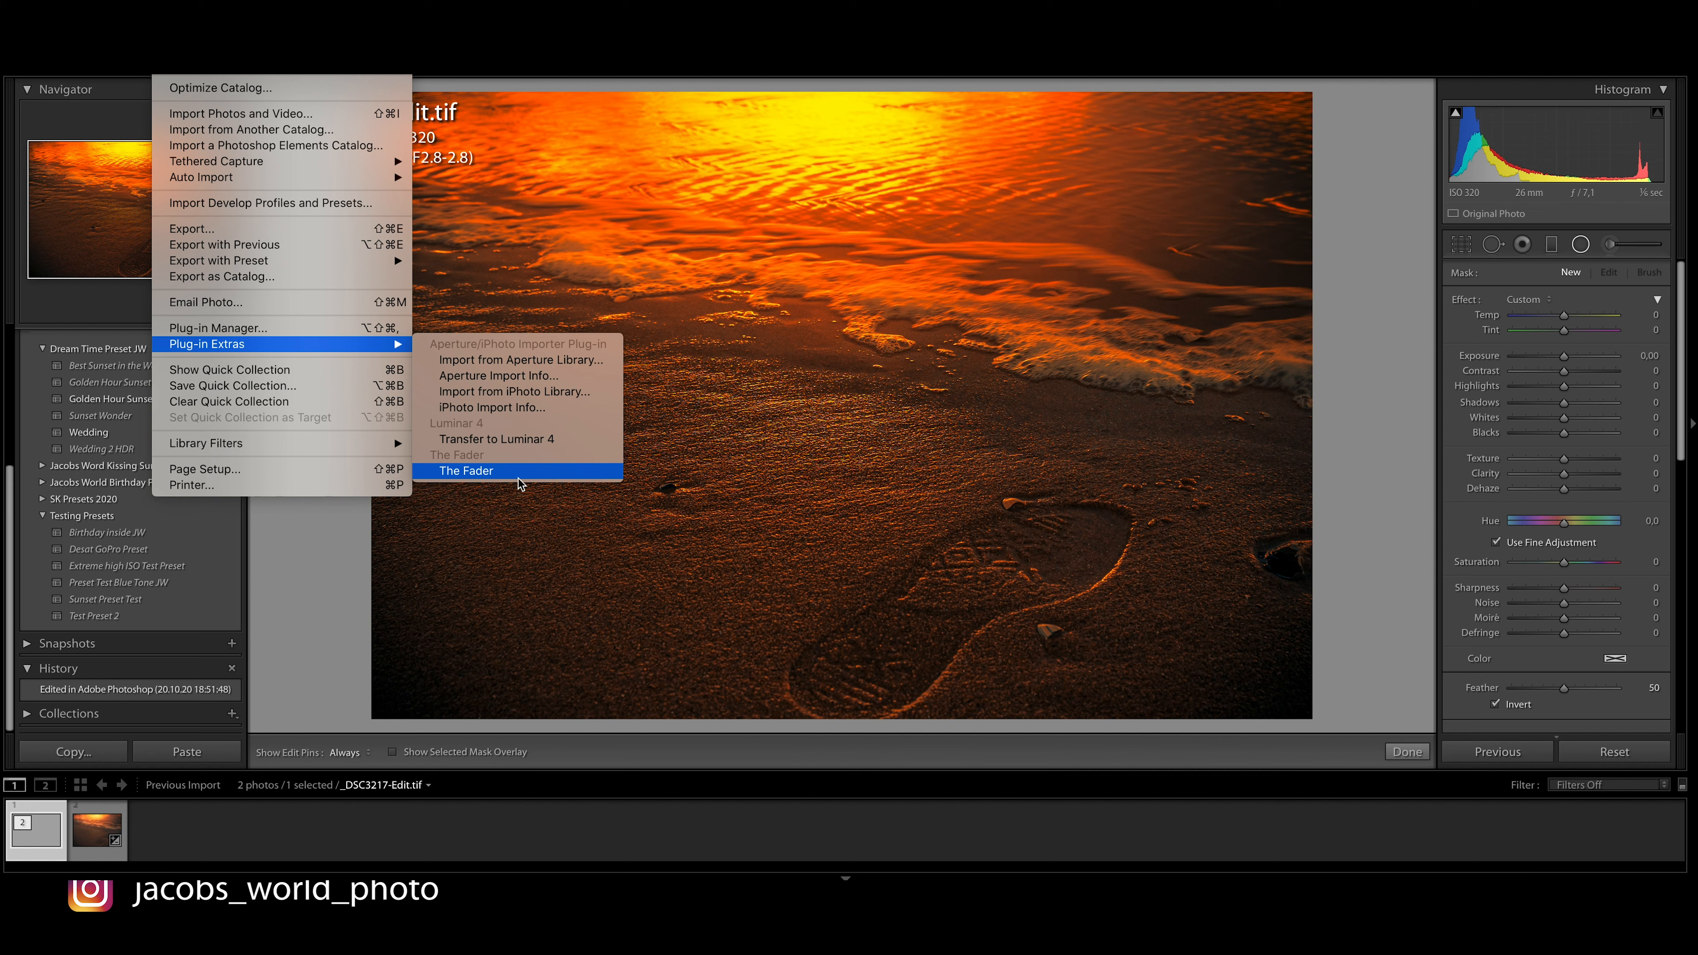
{"action": "left_click", "coordinate": [534, 471]}
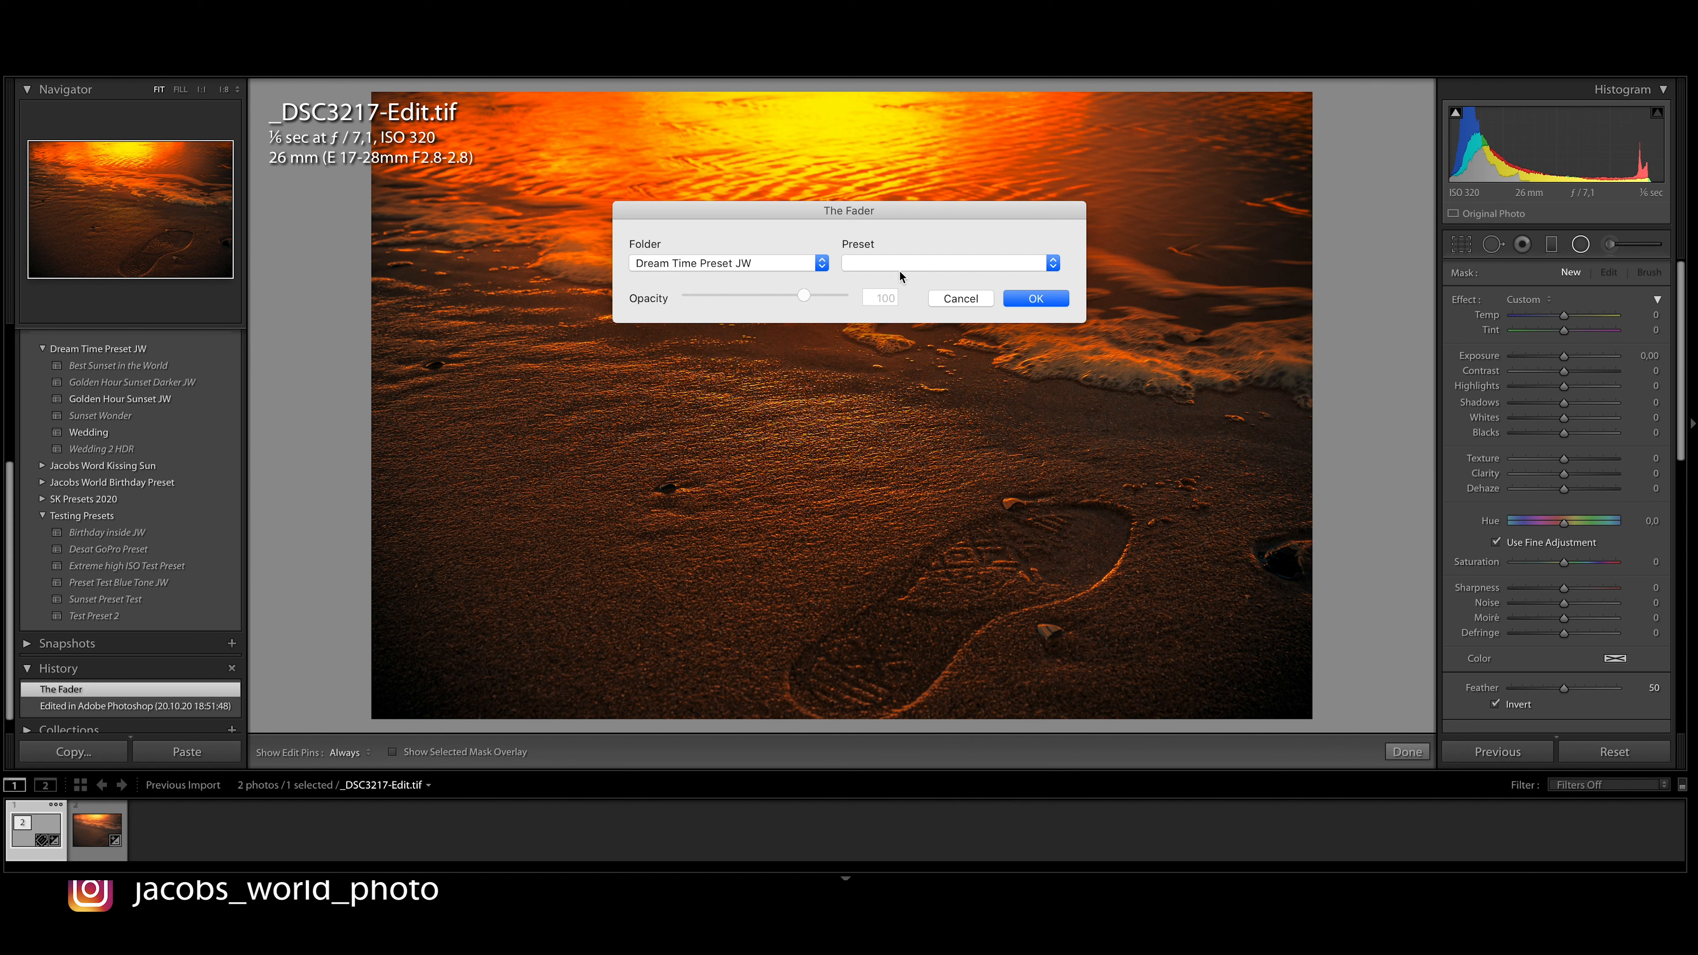
{"action": "left_click", "coordinate": [956, 267]}
{"action": "left_click", "coordinate": [781, 264]}
{"action": "left_click", "coordinate": [768, 263]}
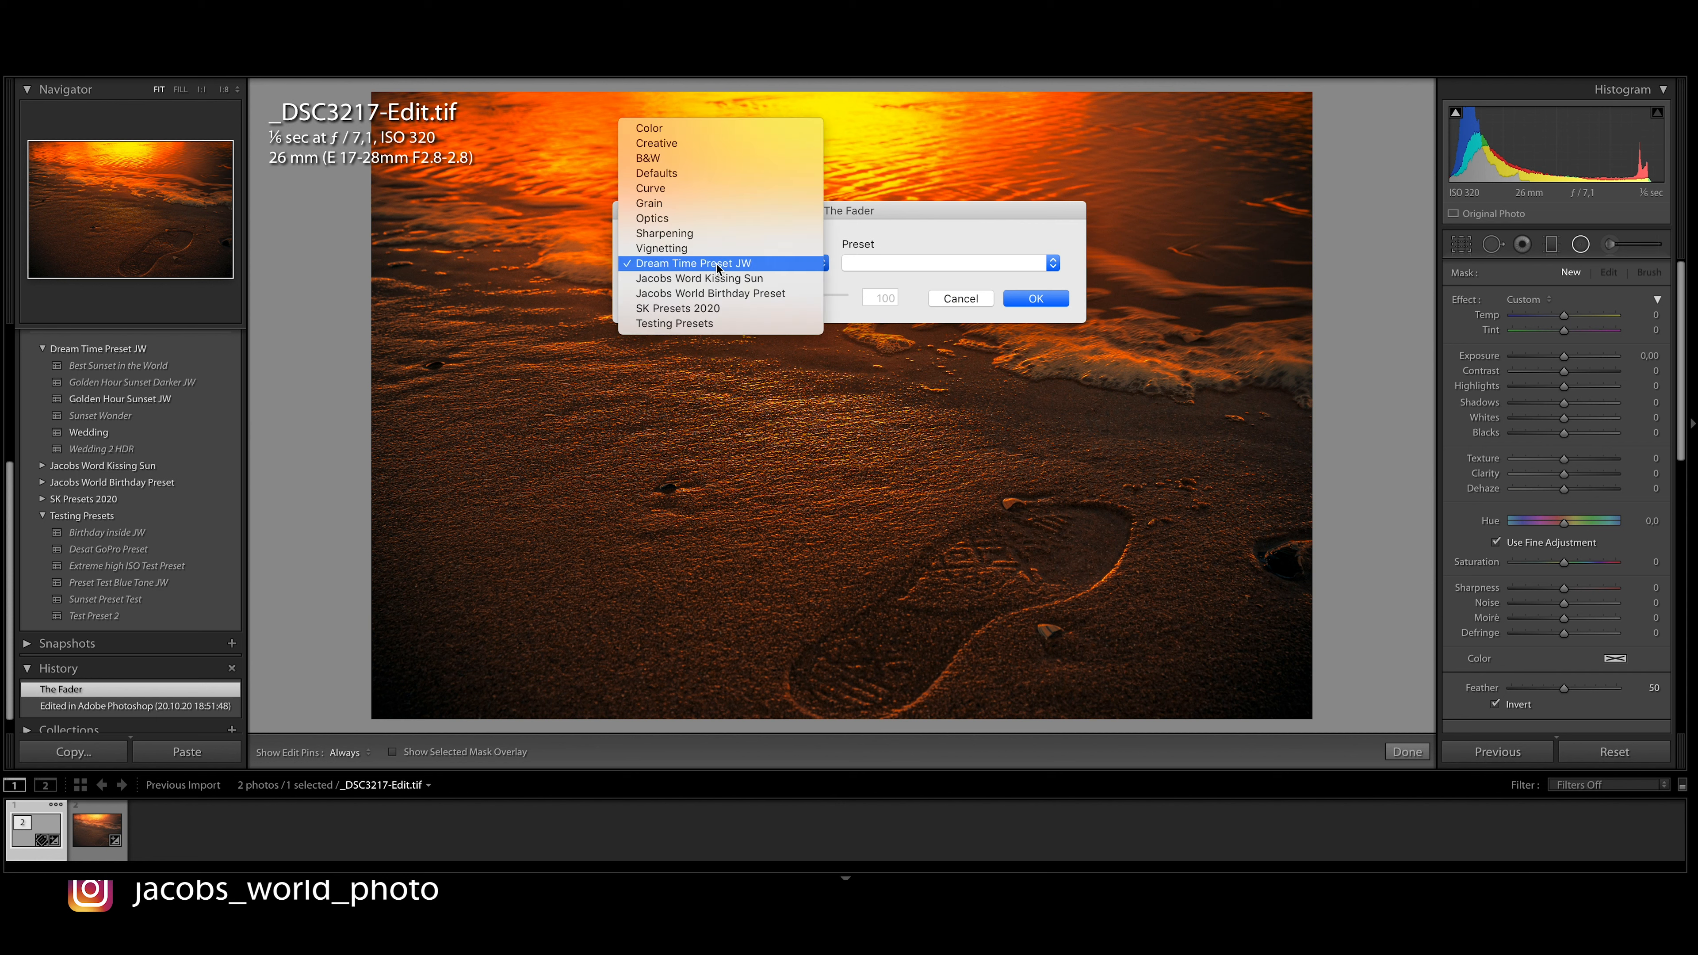
{"action": "left_click", "coordinate": [754, 264]}
{"action": "left_click", "coordinate": [983, 268]}
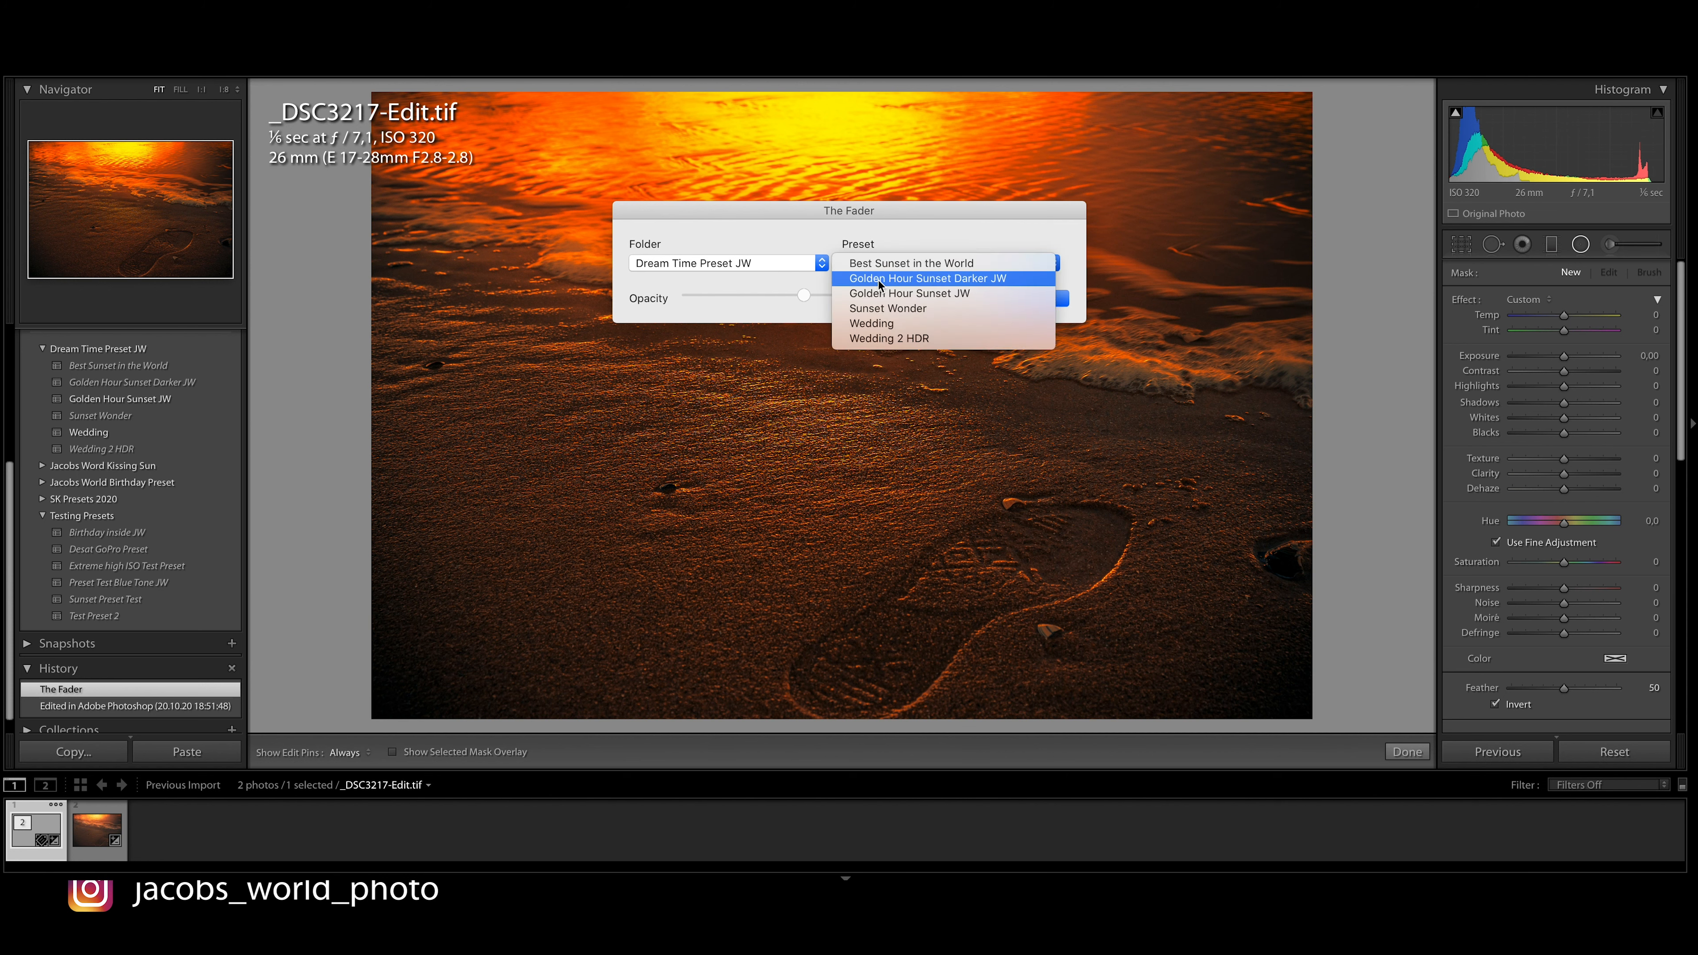
{"action": "left_click", "coordinate": [950, 279]}
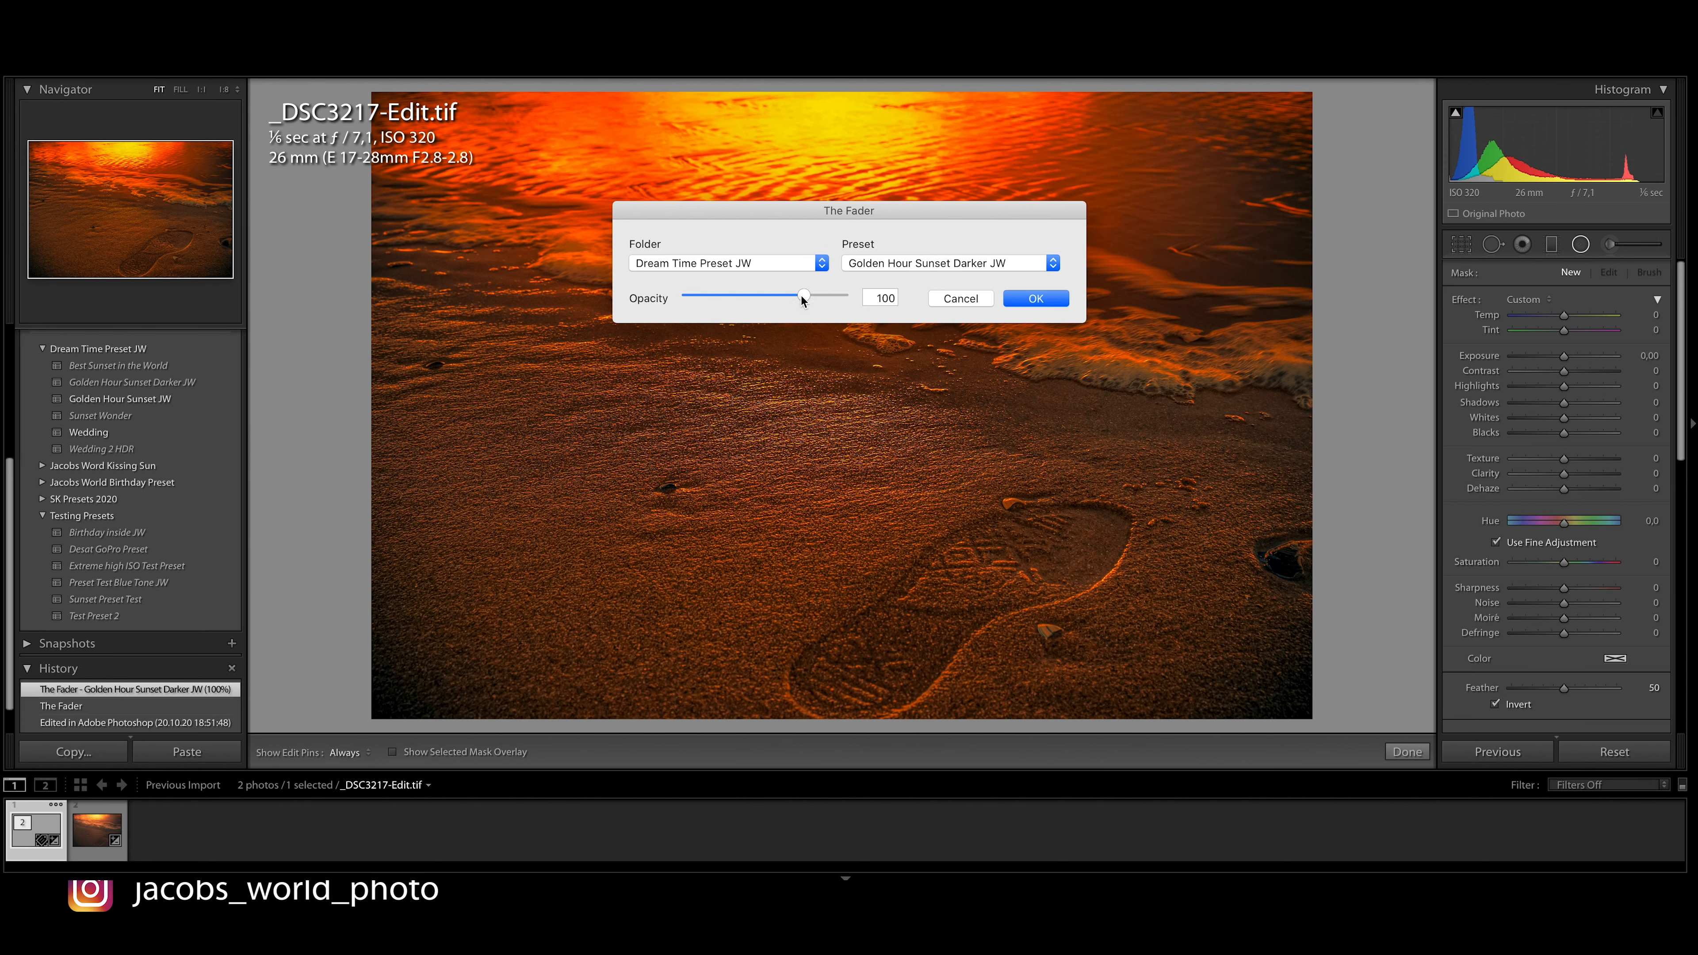
Set the preset's fade opacity to 14, apply it, and compare the photo before and after
{"action": "left_click_drag", "start_coordinate": [806, 300], "coordinate": [740, 302]}
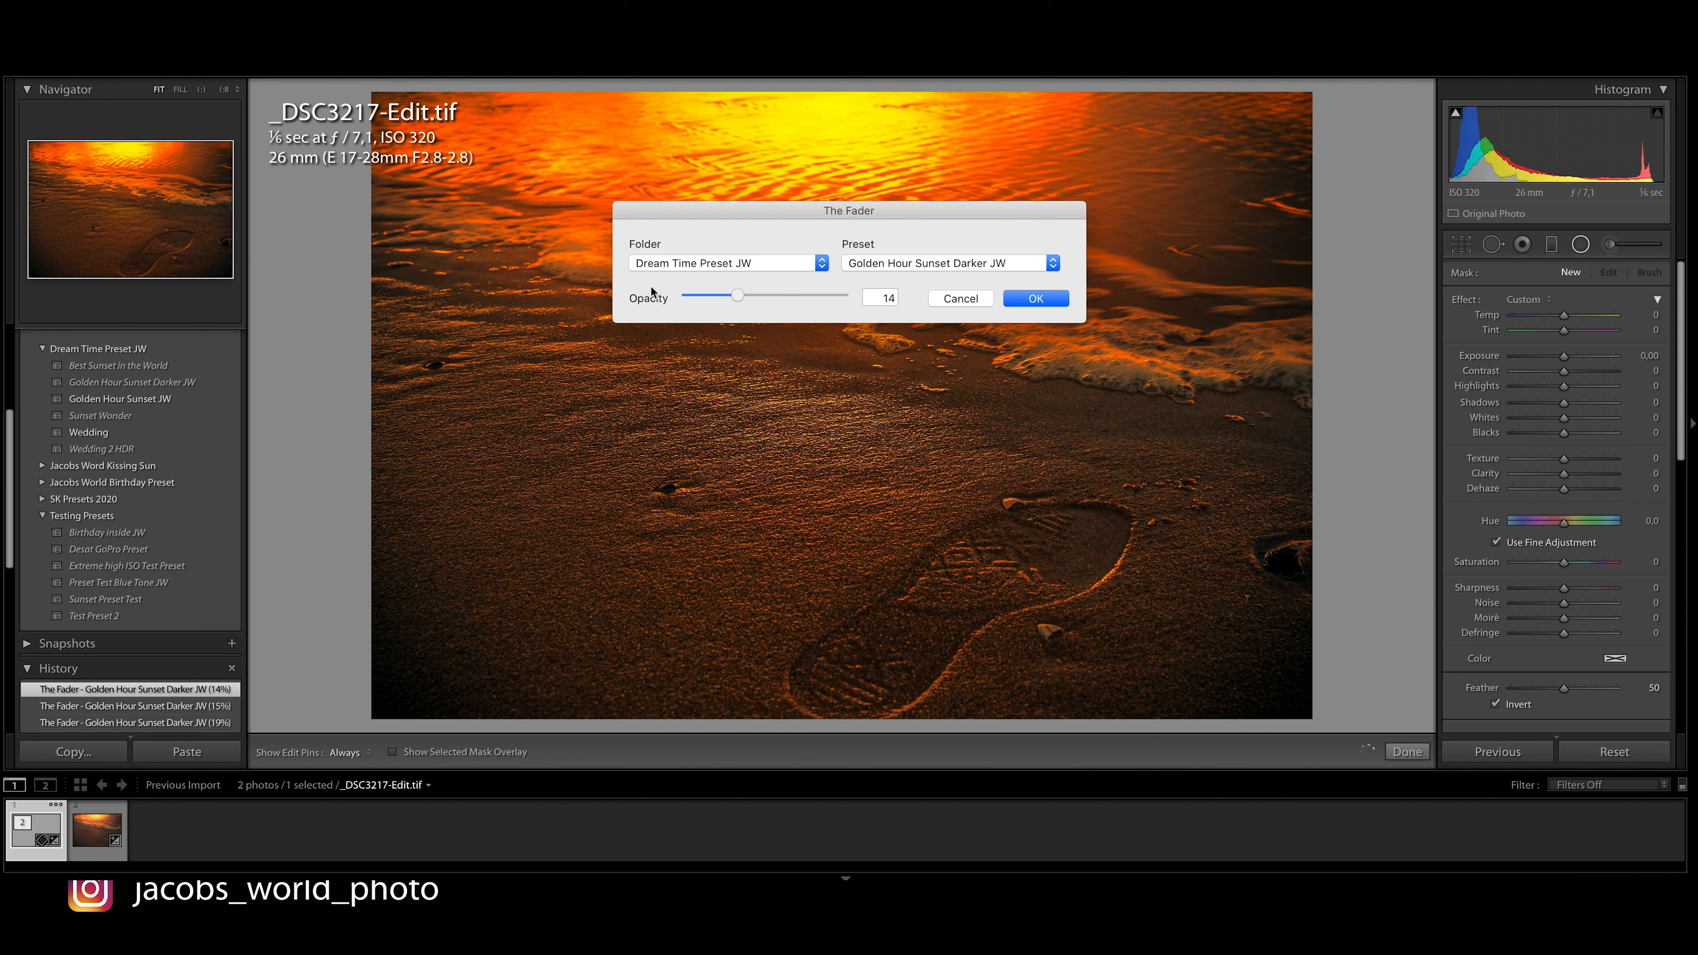
{"action": "left_click", "coordinate": [1056, 306]}
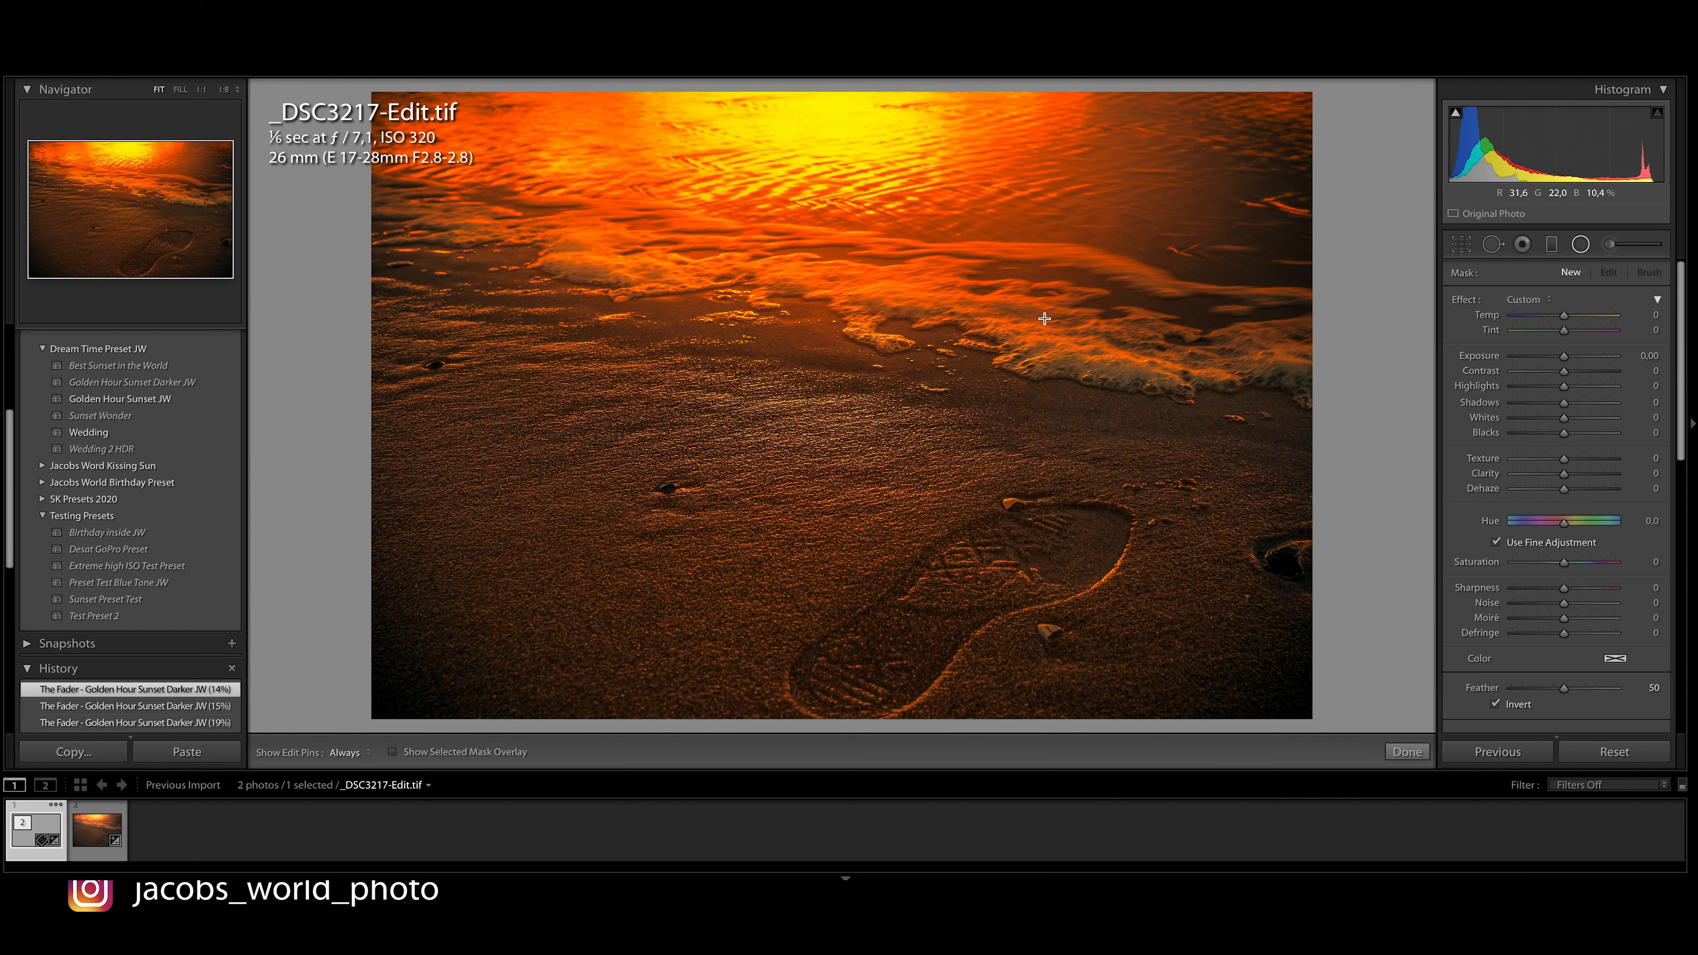
{"action": "key", "text": "y"}
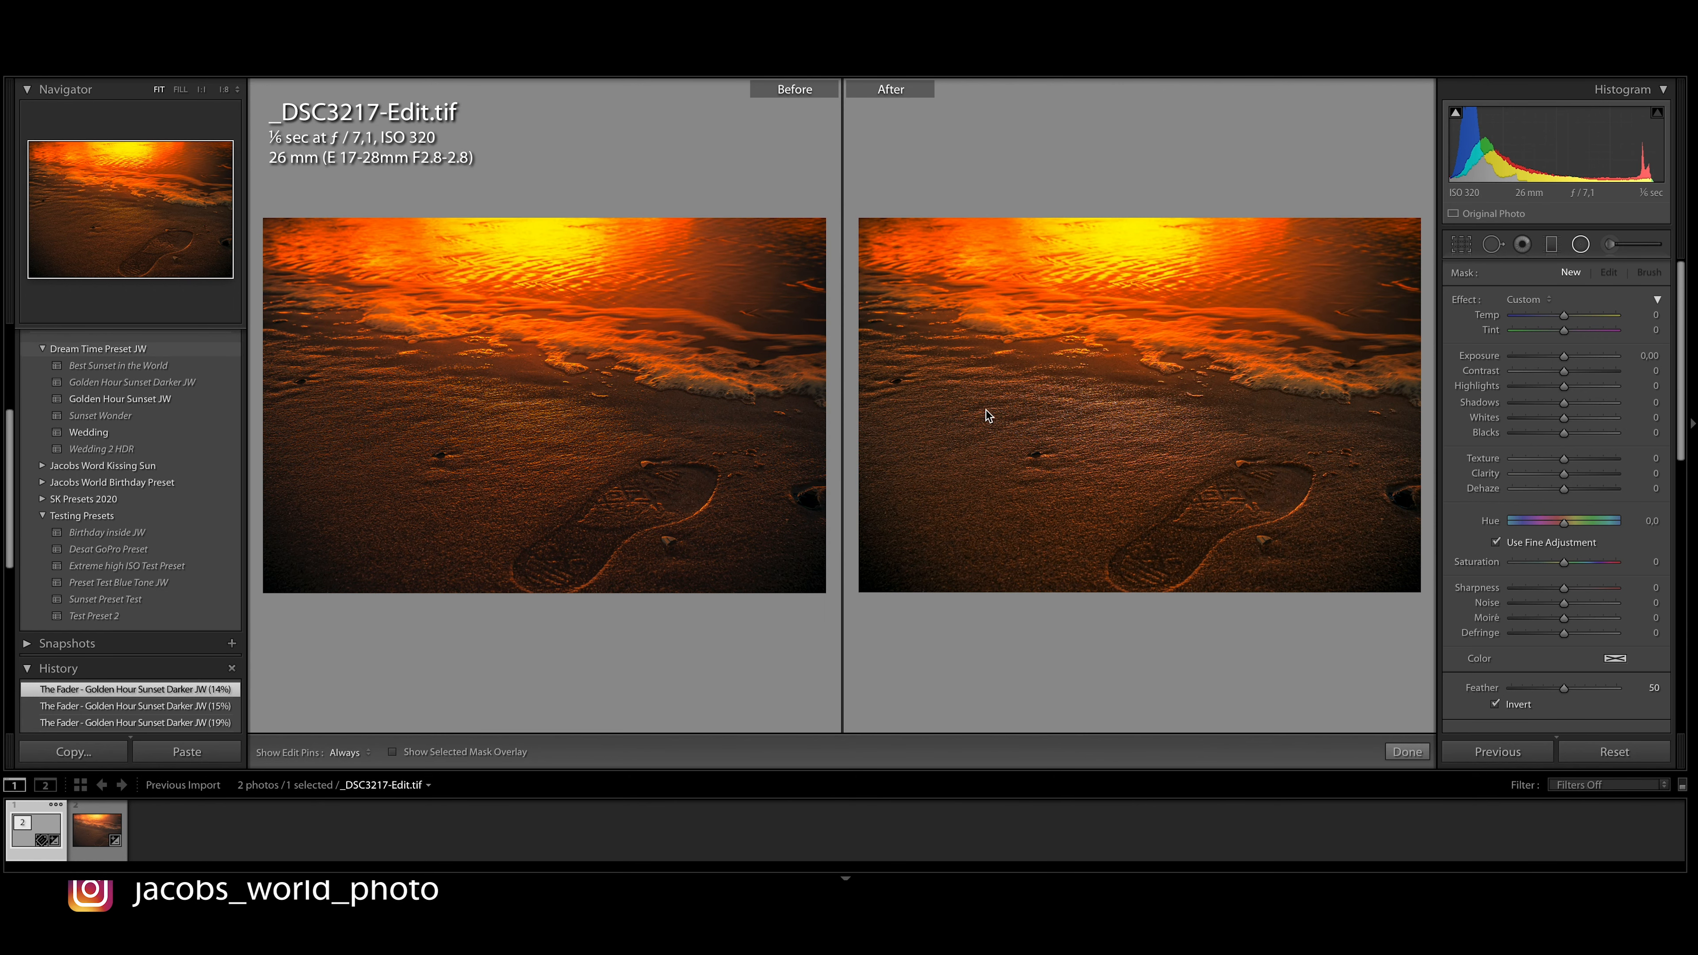
{"action": "key", "text": "y"}
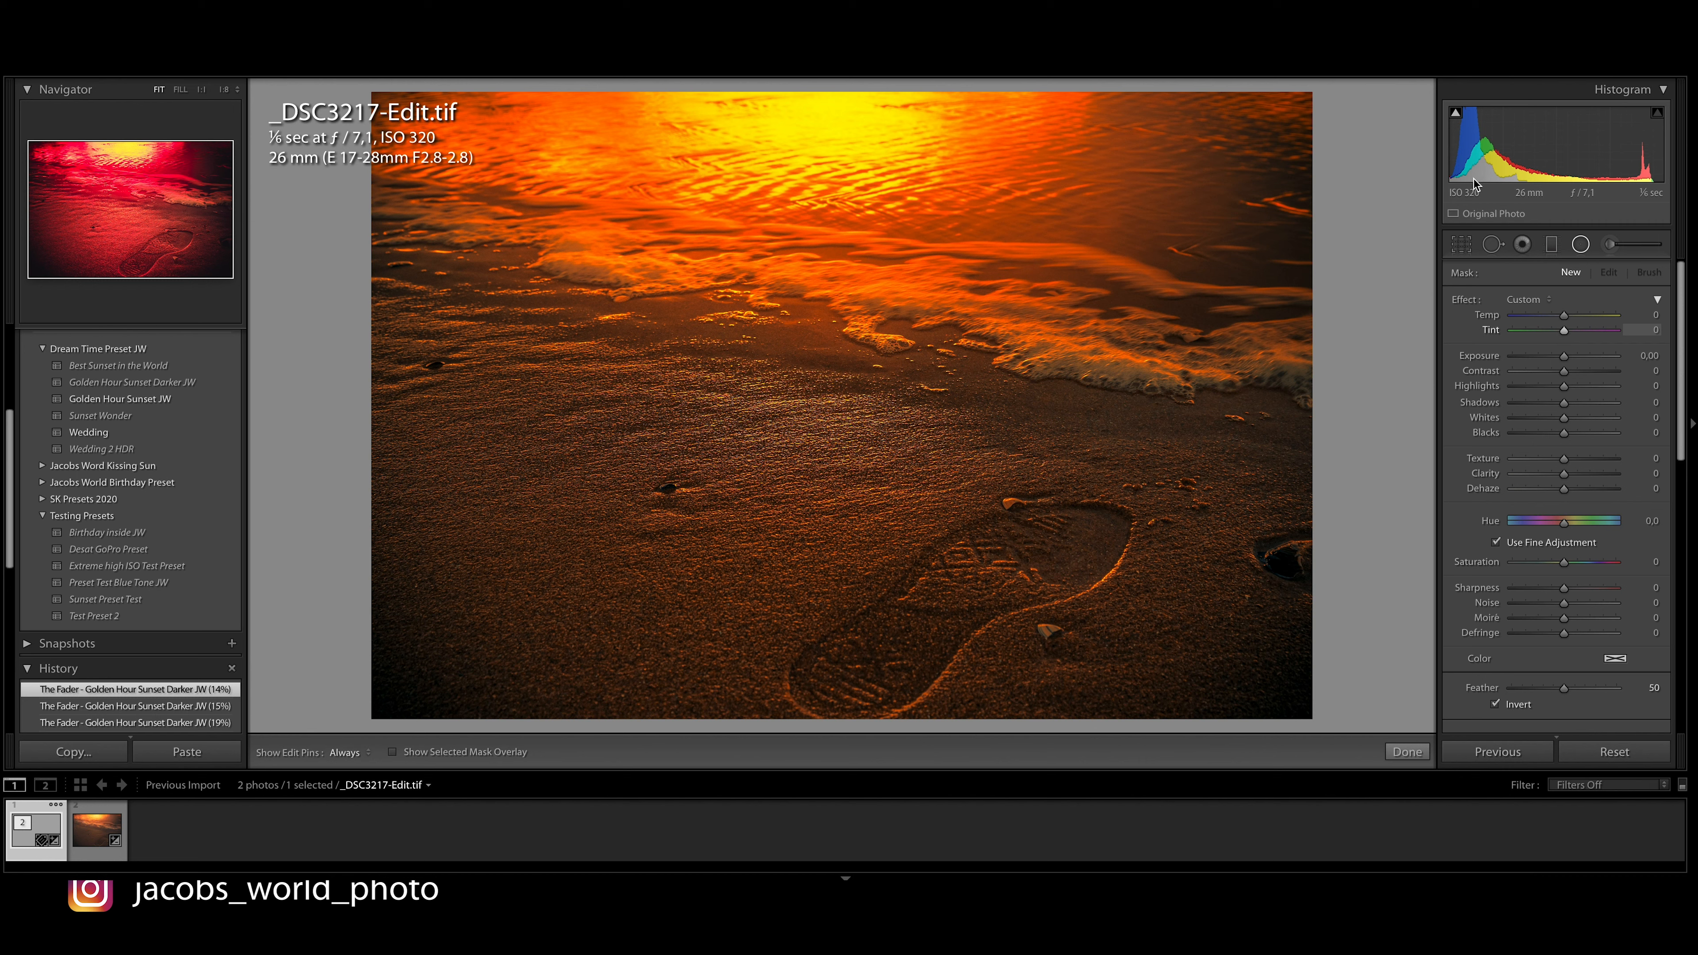
Open the export settings for the edited photo, load the Instagram Preset, and review its file and sizing options
{"action": "left_click", "coordinate": [165, 9]}
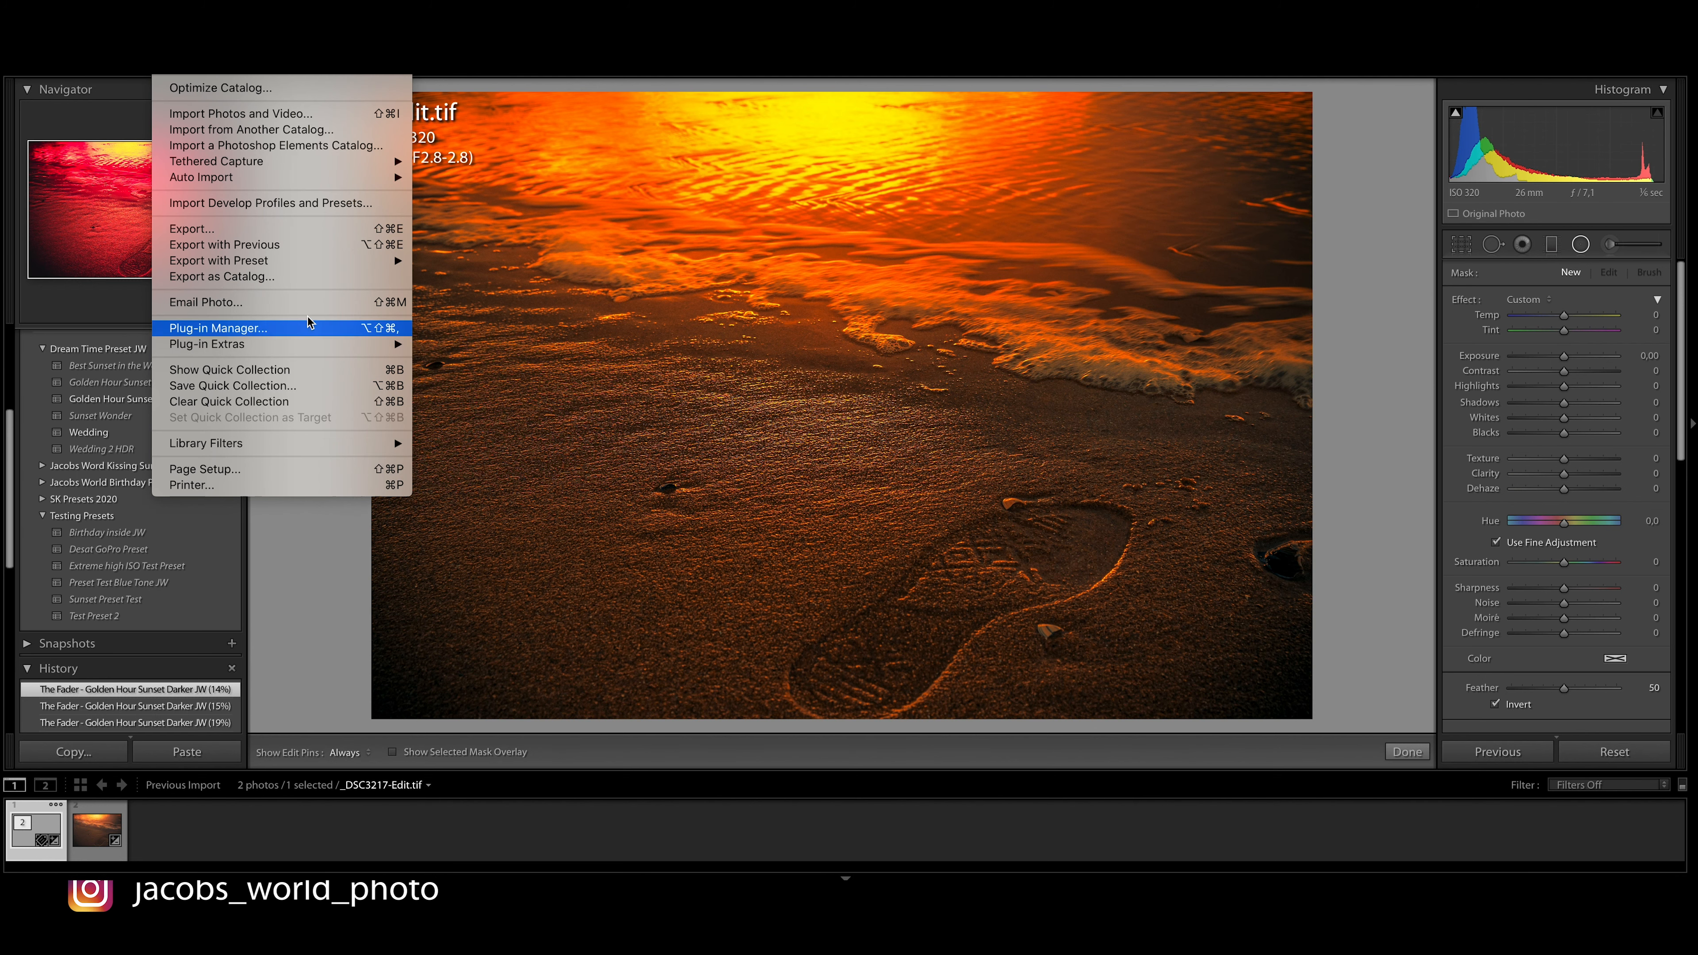
{"action": "left_click", "coordinate": [201, 228]}
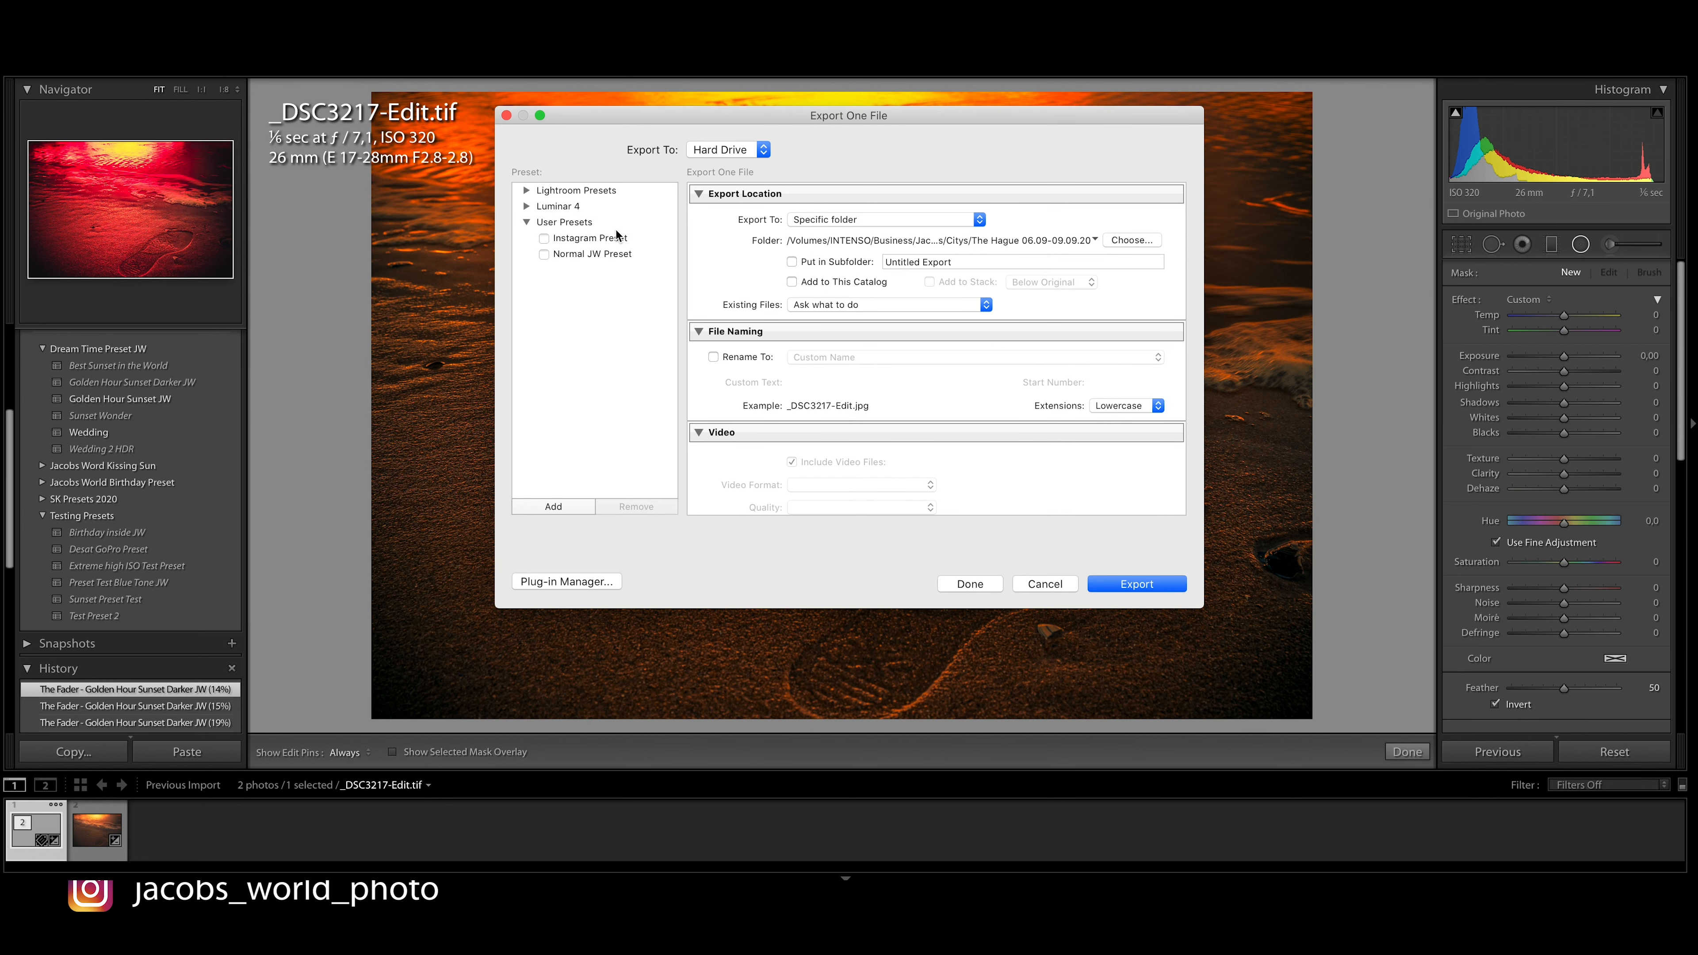
{"action": "left_click", "coordinate": [588, 240]}
{"action": "scroll", "coordinate": [1107, 335], "scroll_direction": "down", "scroll_amount": 1}
{"action": "scroll", "coordinate": [1107, 334], "scroll_direction": "down", "scroll_amount": 10}
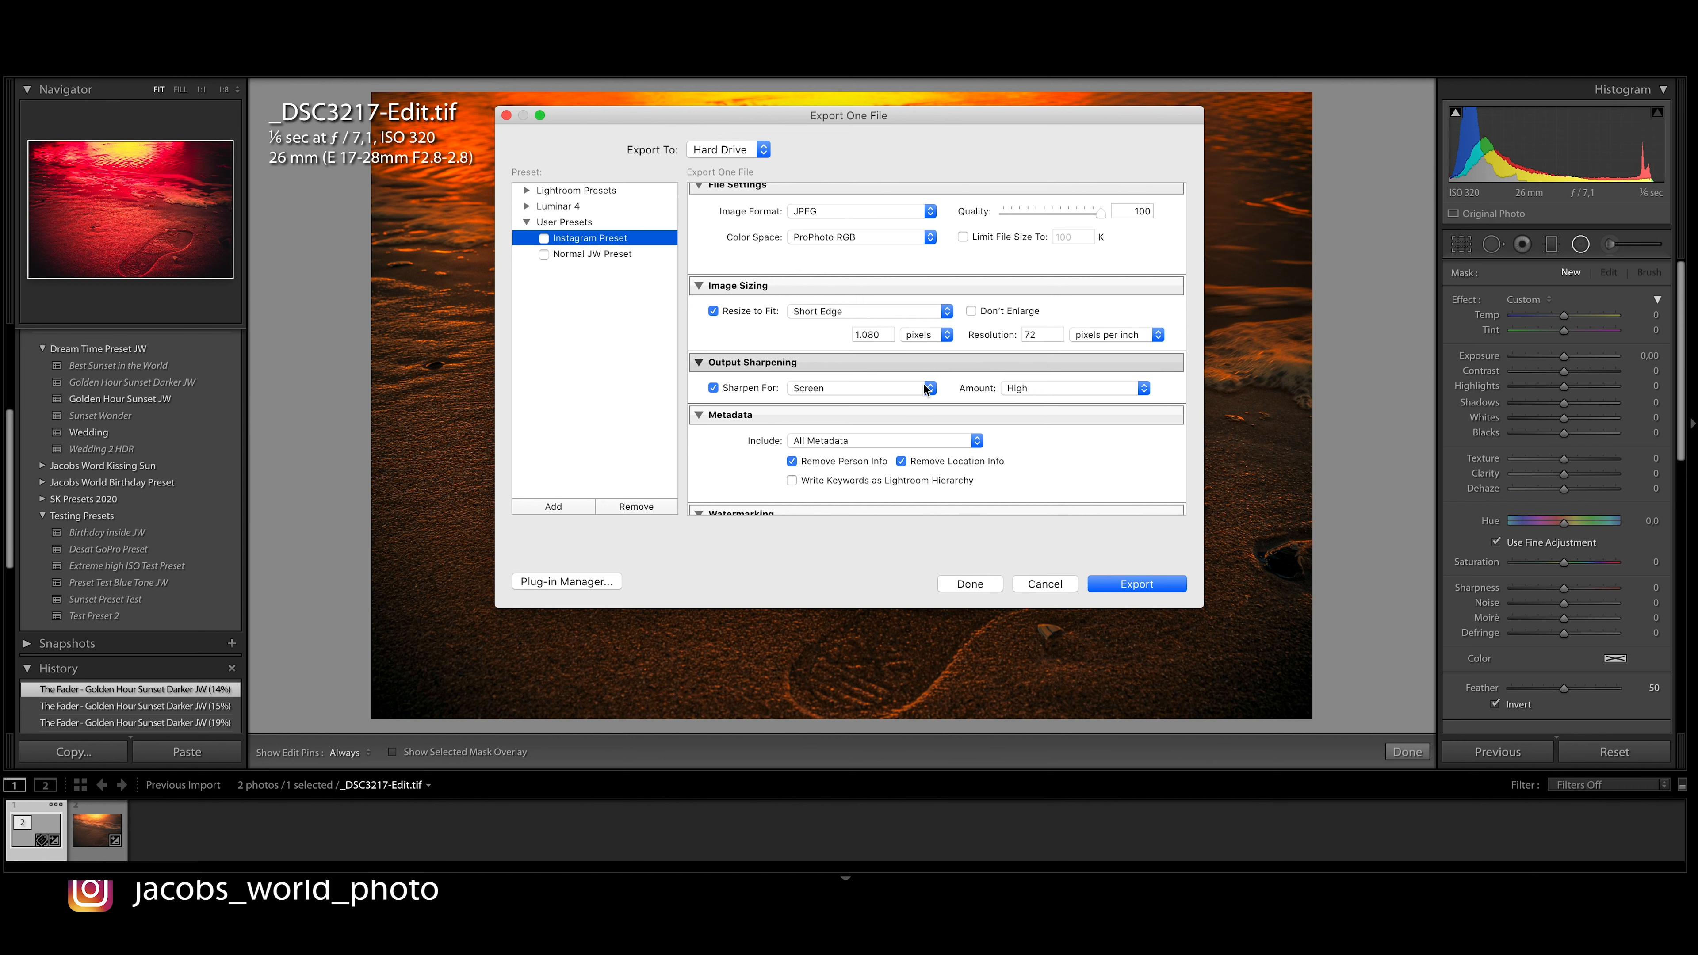
Try Low output sharpening, switch sharpening off and on, and set the amount for Screen to High
{"action": "left_click", "coordinate": [1063, 390]}
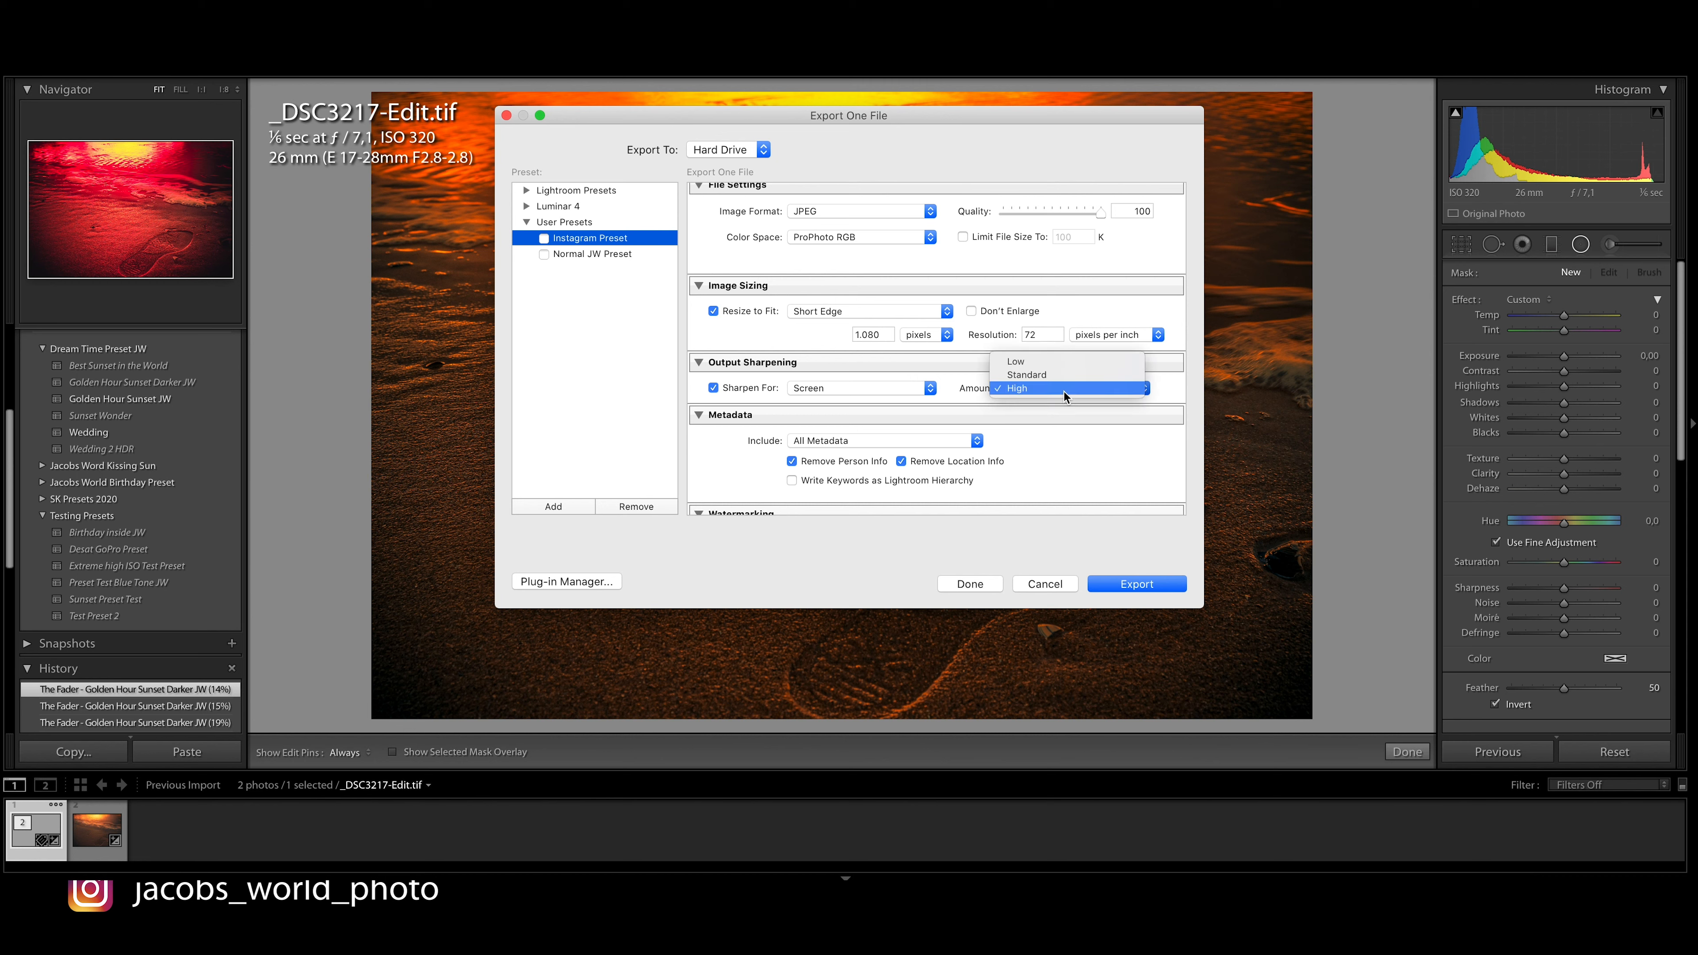
{"action": "left_click", "coordinate": [1036, 367]}
{"action": "left_click", "coordinate": [714, 387]}
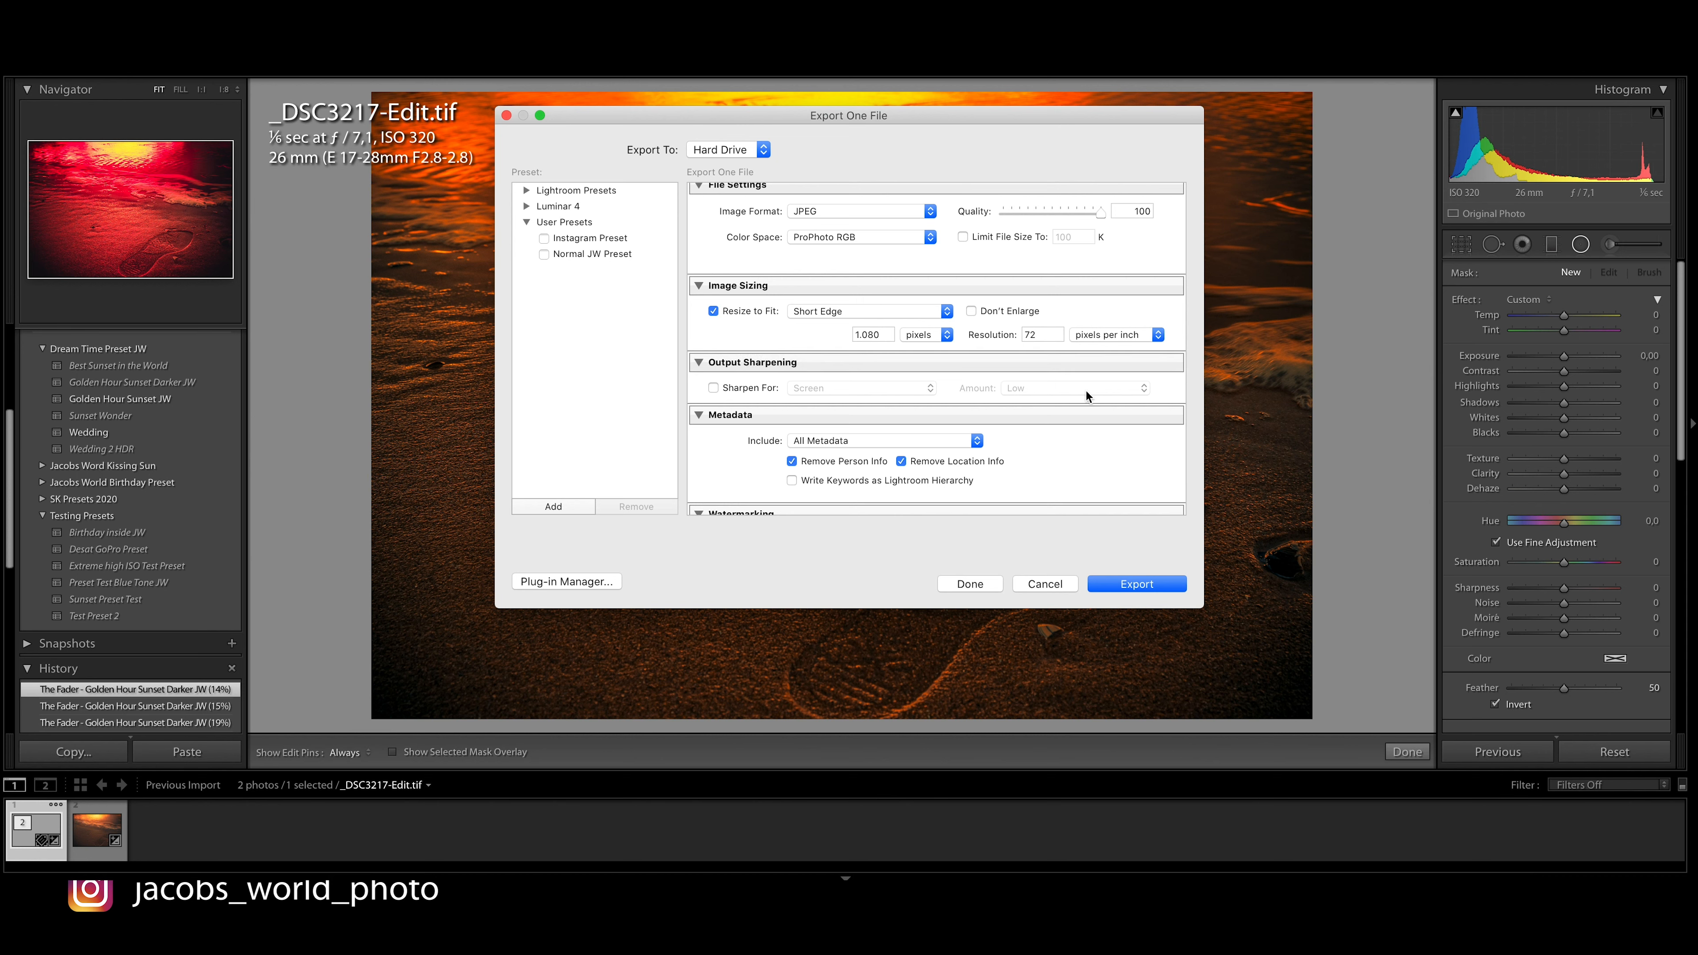
{"action": "left_click", "coordinate": [713, 388]}
{"action": "left_click", "coordinate": [1066, 389]}
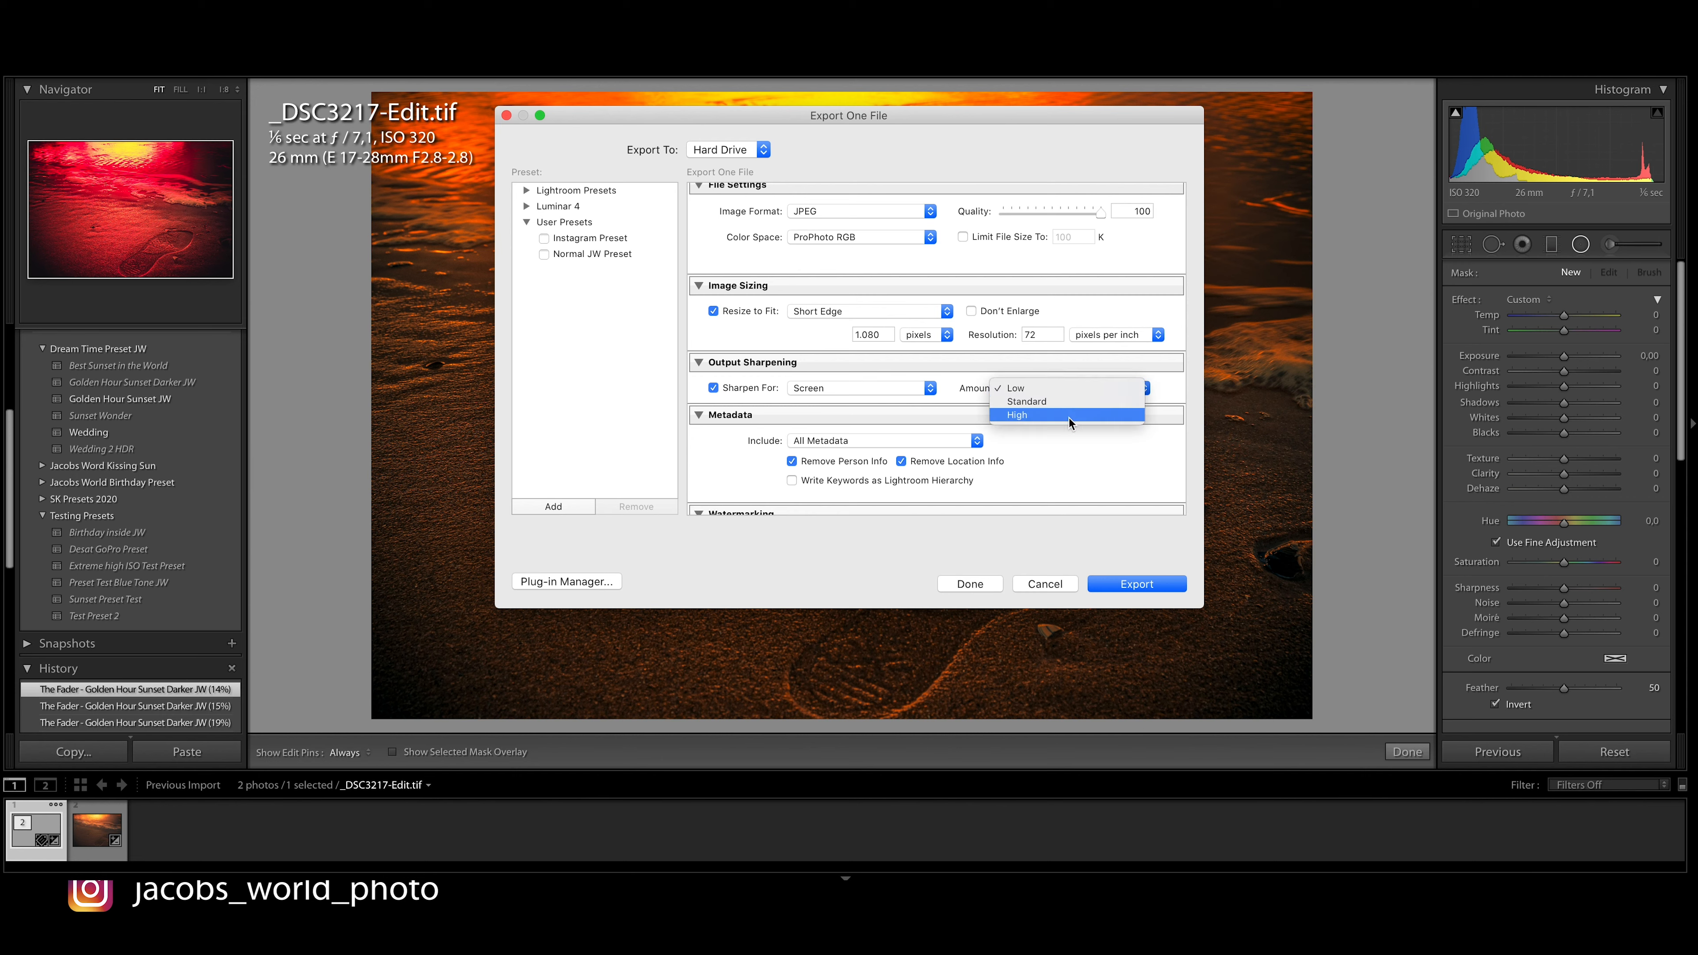
{"action": "left_click", "coordinate": [1070, 414]}
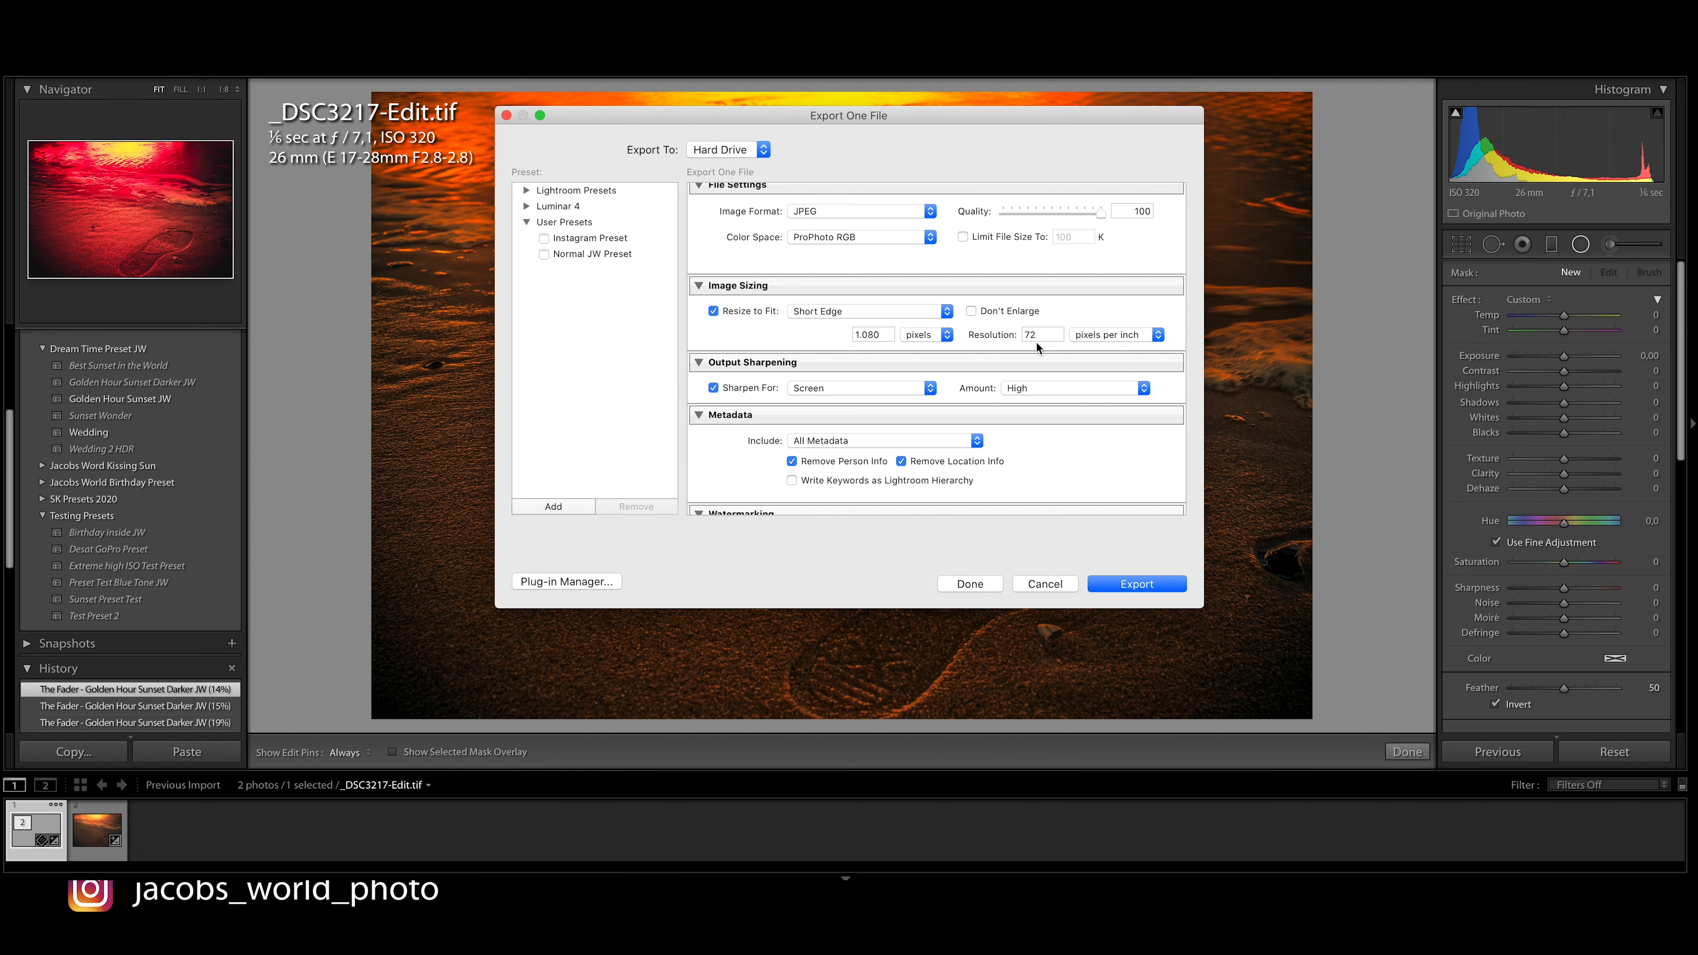
{"action": "scroll", "coordinate": [982, 363], "scroll_direction": "up", "scroll_amount": 10}
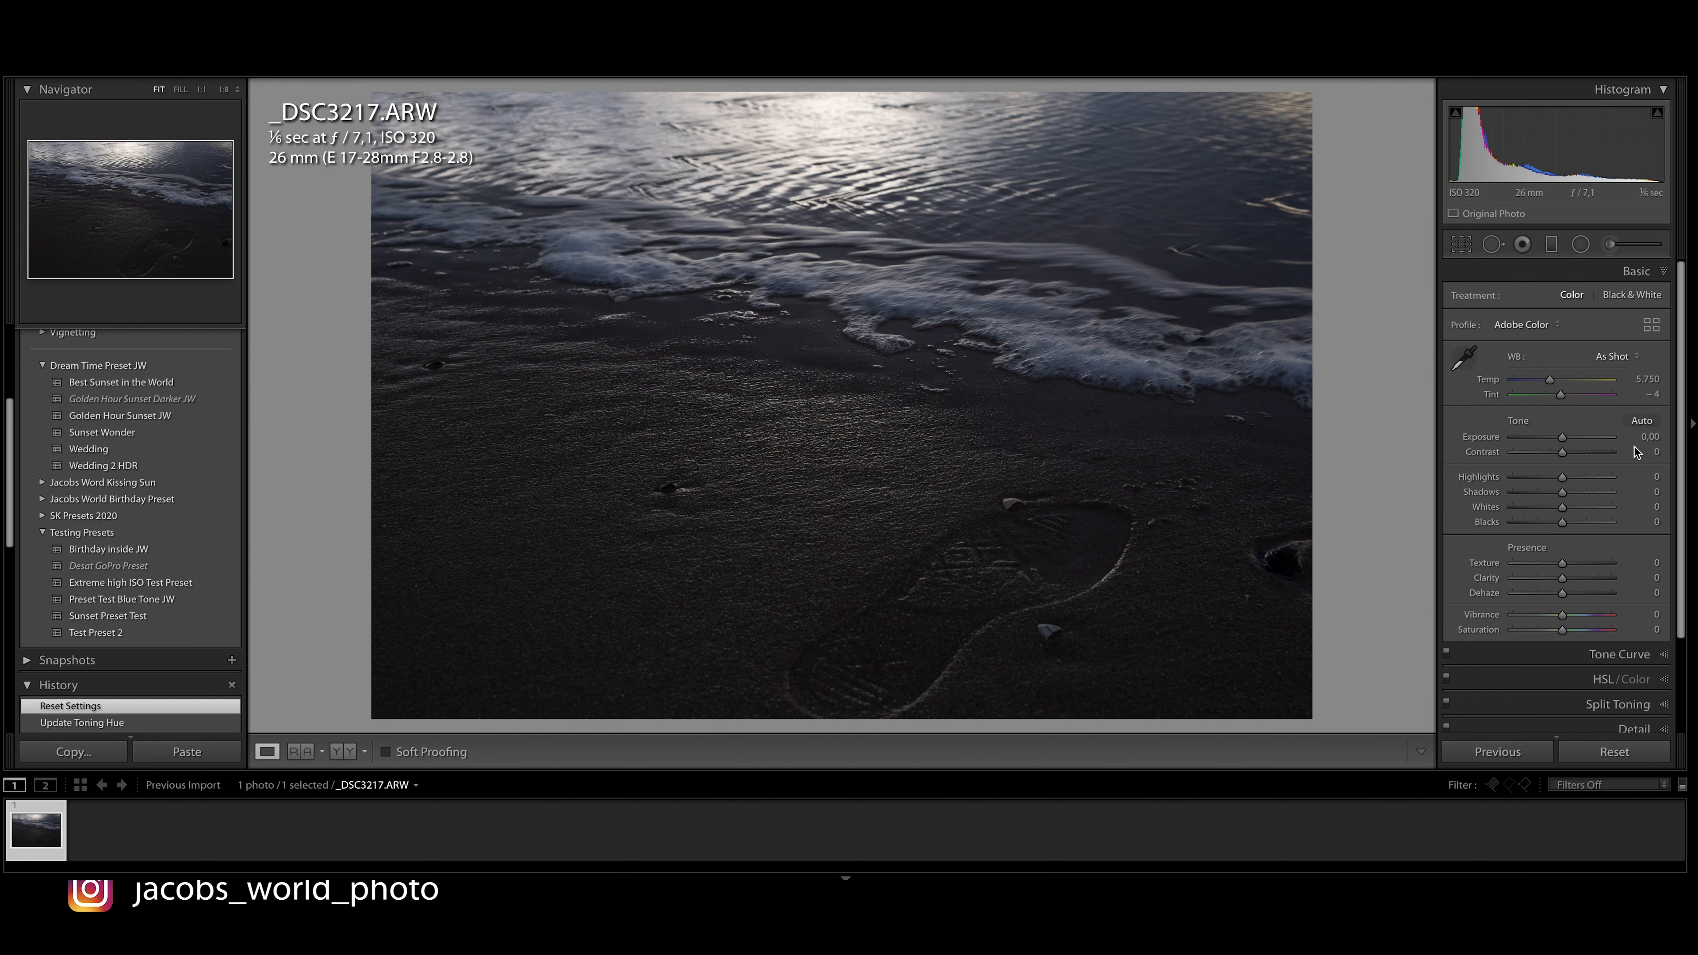
Compare the Adobe Landscape, Portrait, Standard and Vivid profiles on the unedited raw photo, and choose Adobe Landscape
{"action": "left_click", "coordinate": [1530, 323]}
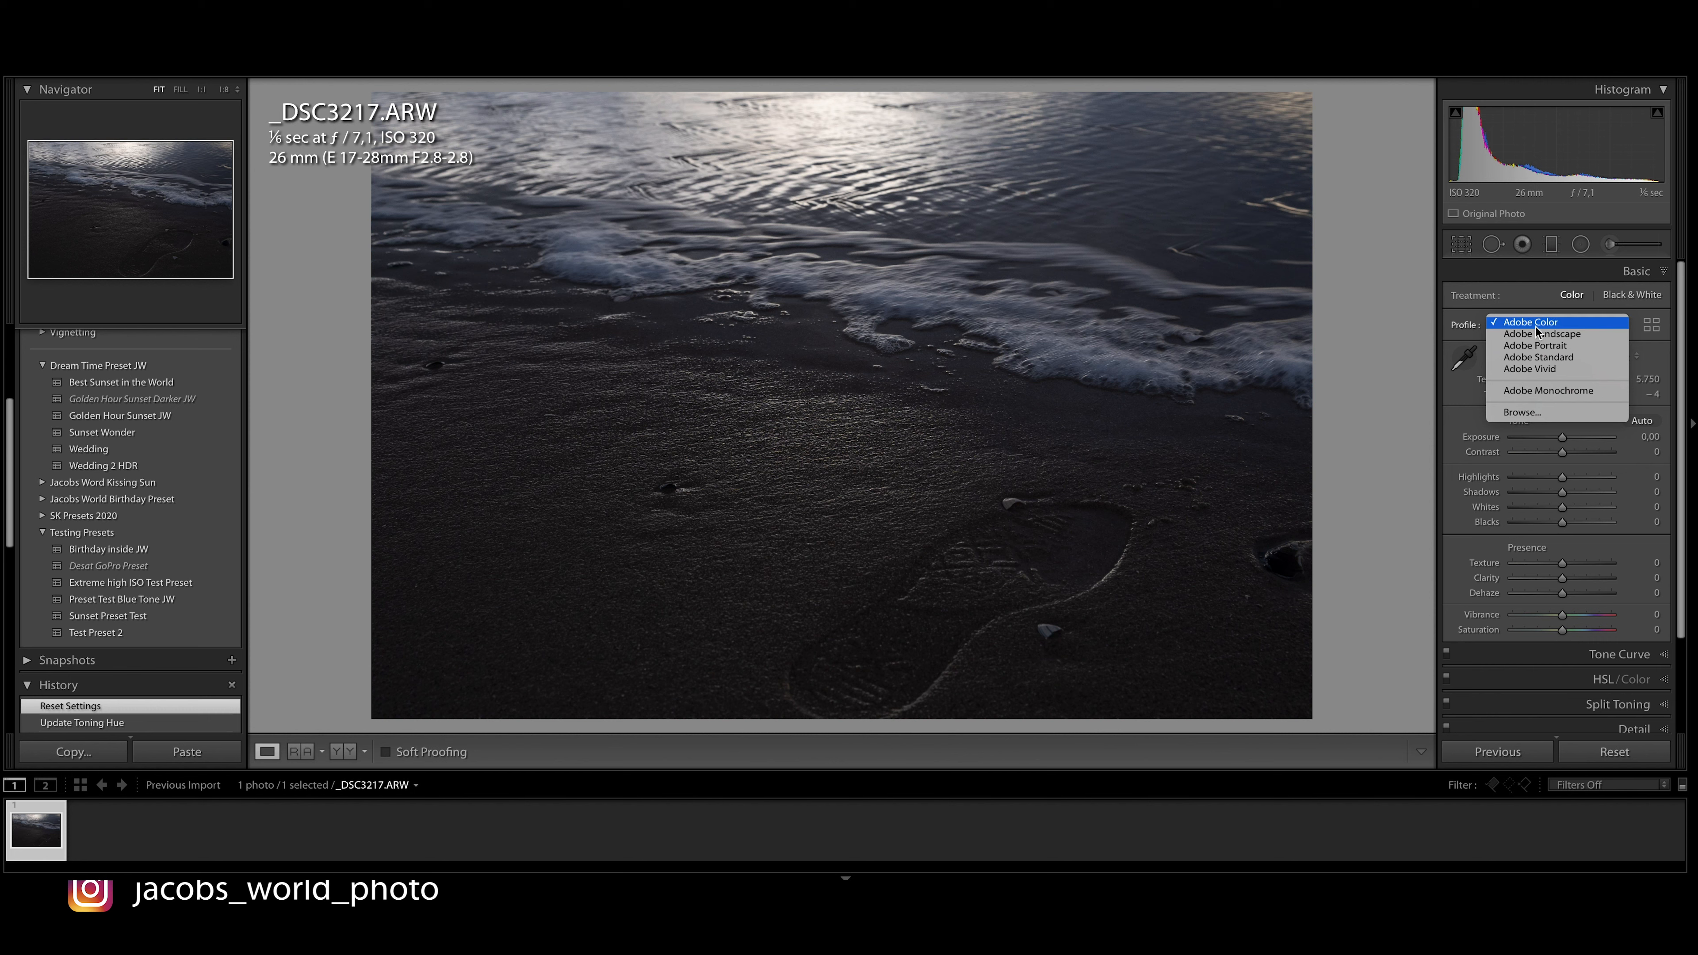
{"action": "left_click", "coordinate": [1559, 336]}
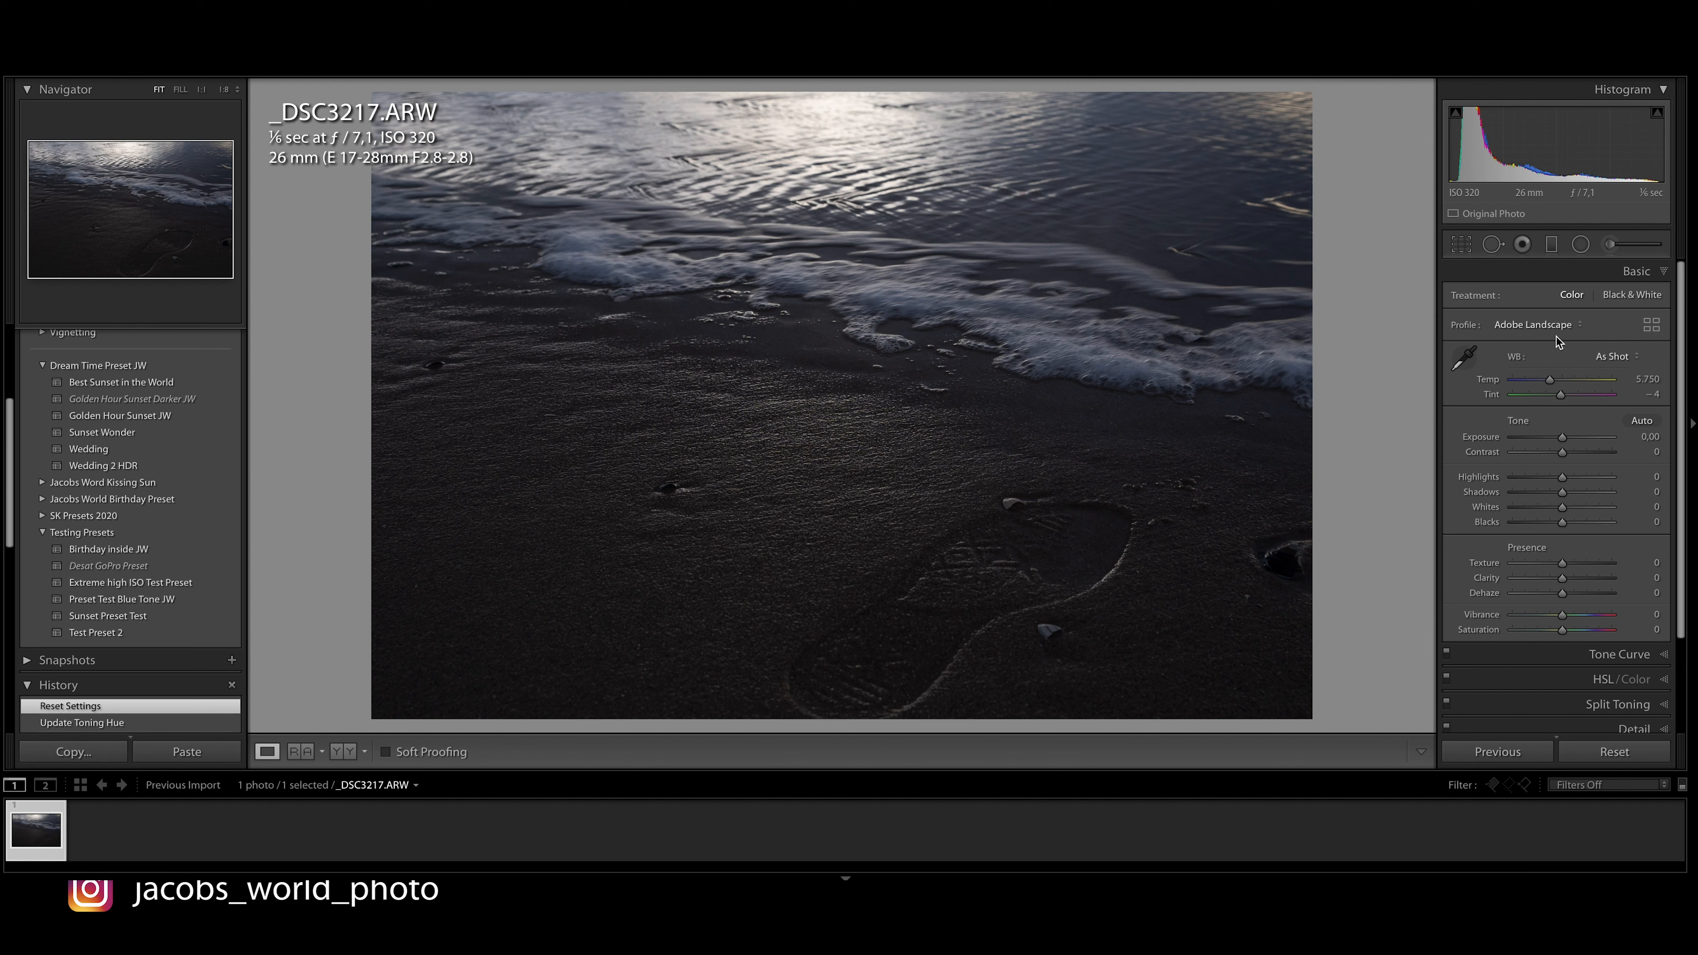
{"action": "left_click", "coordinate": [1538, 328]}
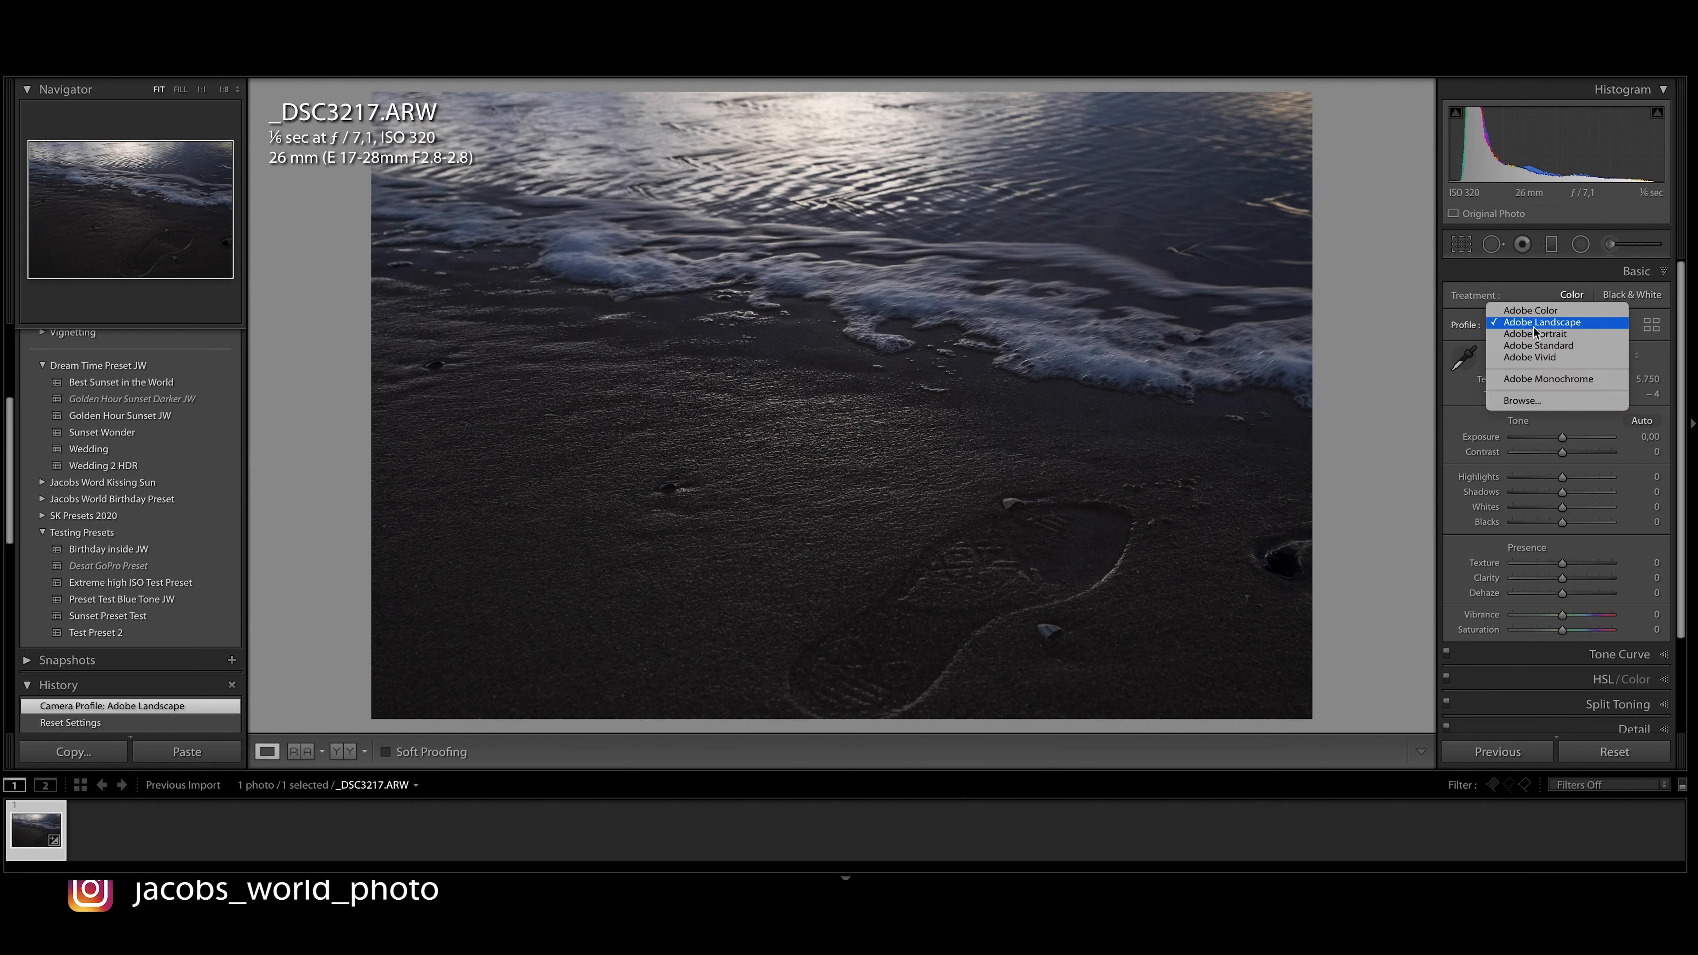
{"action": "left_click", "coordinate": [1554, 334]}
{"action": "left_click", "coordinate": [1541, 324]}
{"action": "left_click", "coordinate": [1542, 330]}
{"action": "left_click", "coordinate": [1540, 323]}
{"action": "left_click", "coordinate": [1539, 337]}
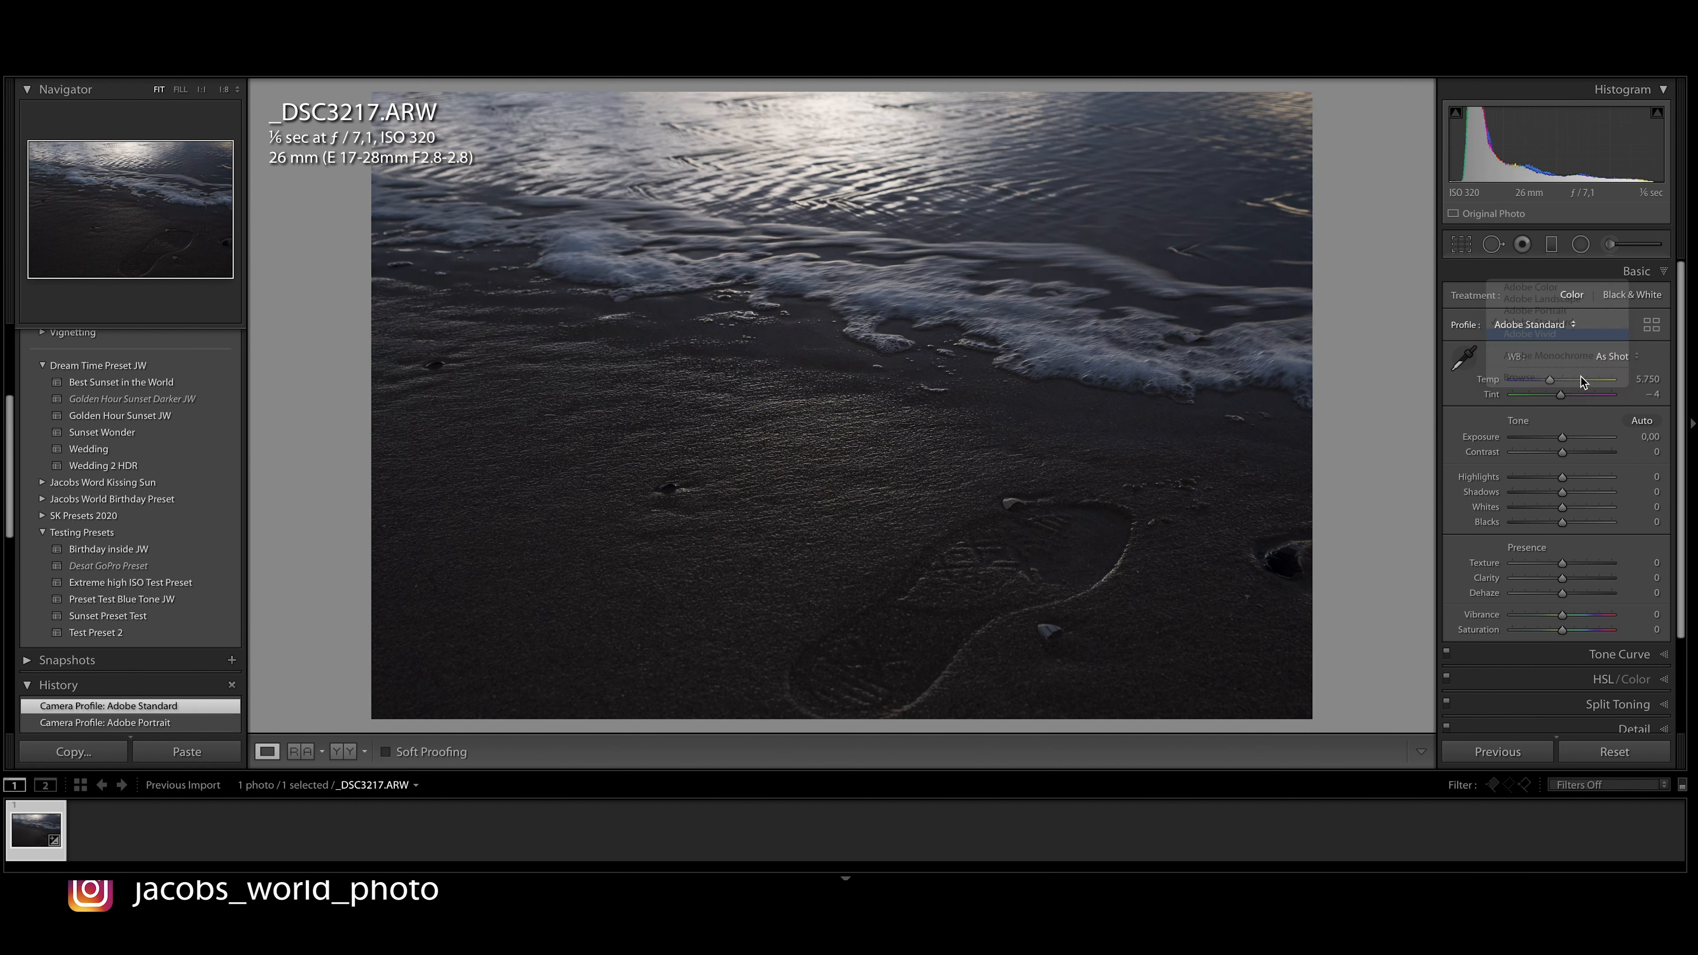
{"action": "left_click", "coordinate": [1533, 330]}
{"action": "left_click", "coordinate": [1533, 325]}
{"action": "left_click", "coordinate": [1526, 326]}
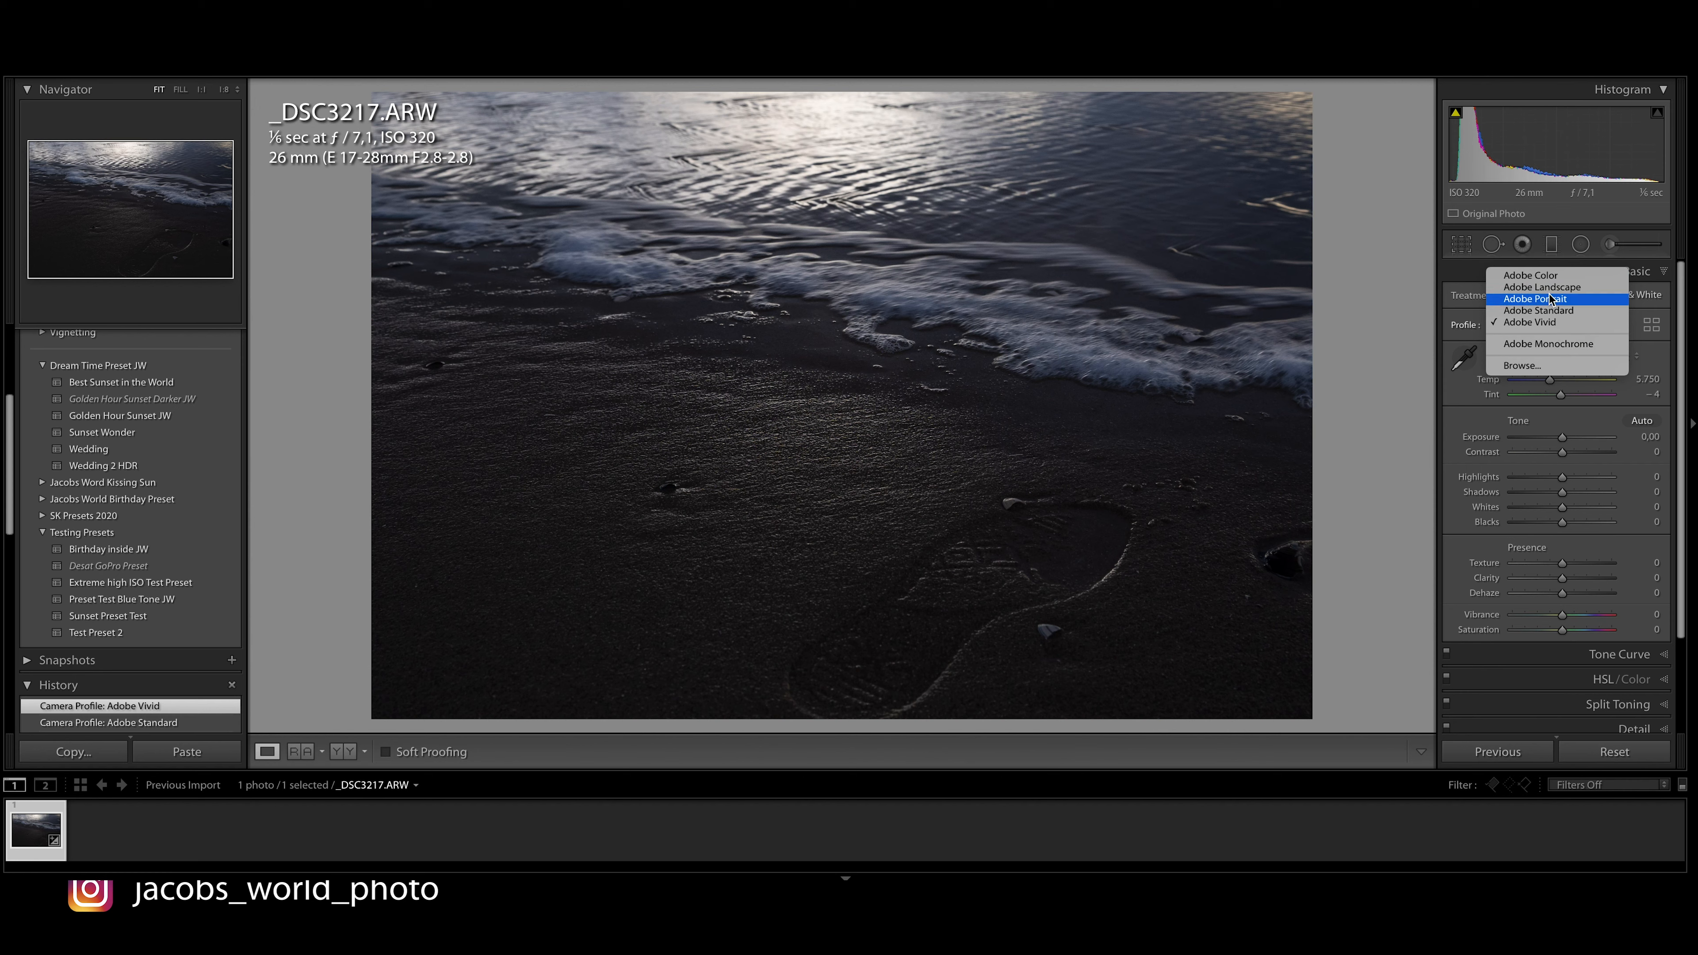
{"action": "left_click", "coordinate": [1544, 287]}
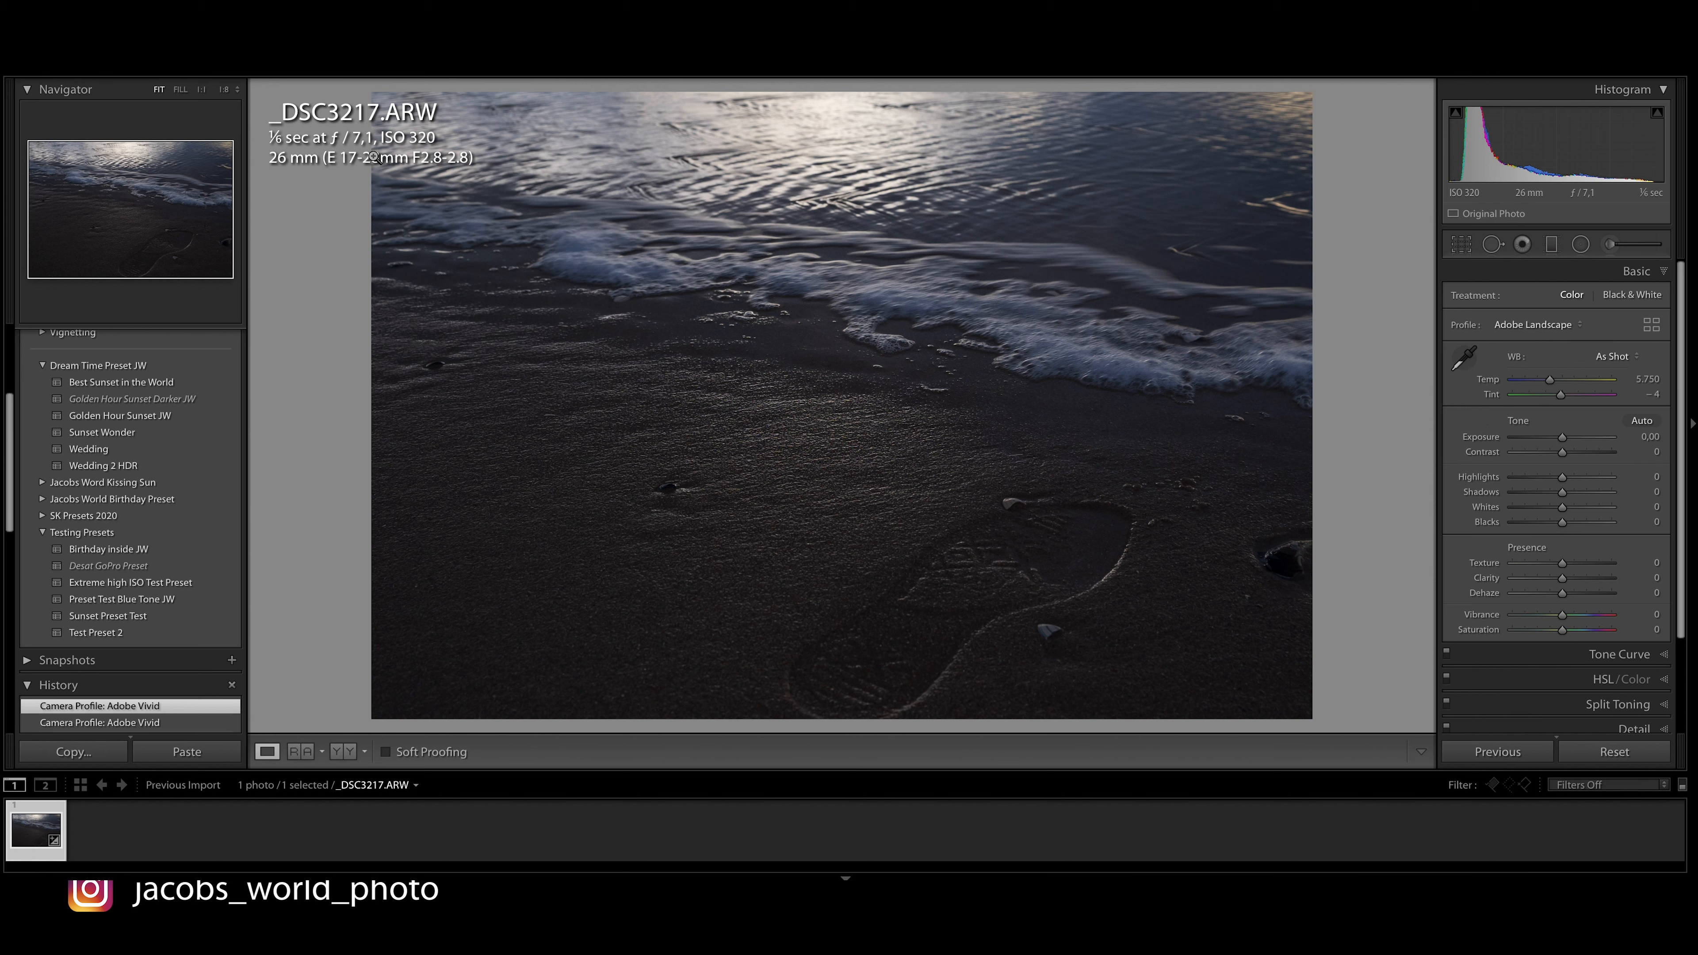
Set temperature to 7534, tint +2, exposure +0.40, contrast +21, highlights -100, shadows +70, whites +39 and blacks -28
{"action": "left_click_drag", "start_coordinate": [1550, 384], "coordinate": [1566, 383]}
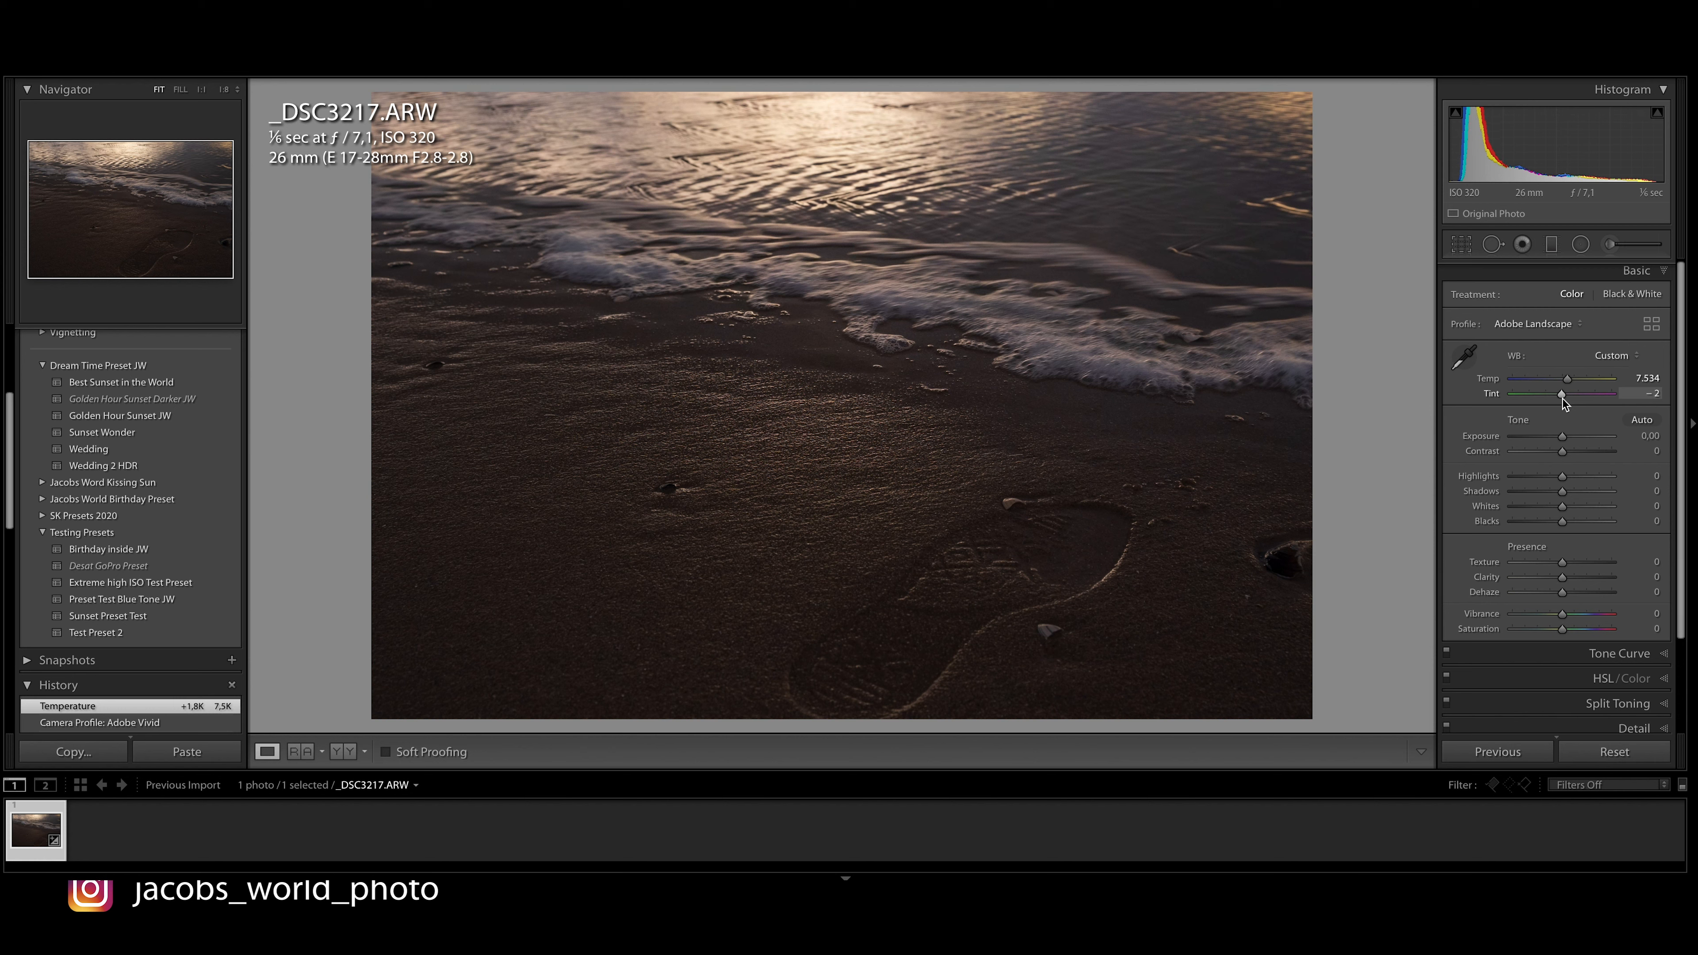
{"action": "left_click_drag", "start_coordinate": [1565, 398], "coordinate": [1566, 398]}
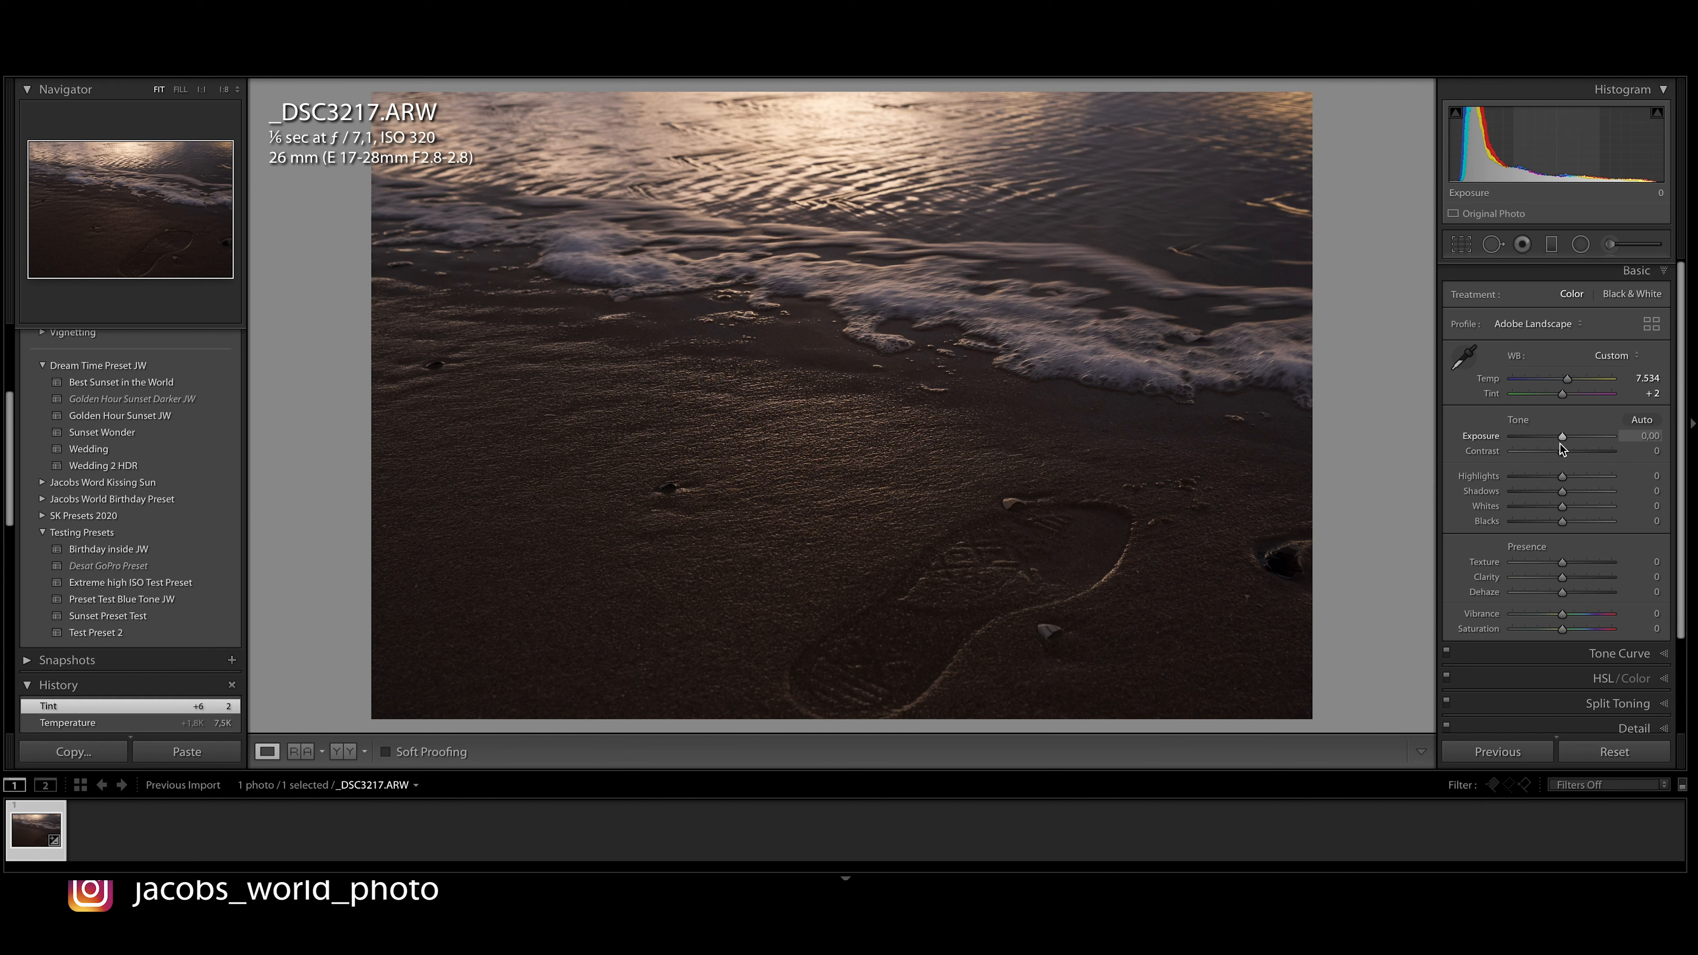
{"action": "left_click_drag", "start_coordinate": [1560, 444], "coordinate": [1502, 479]}
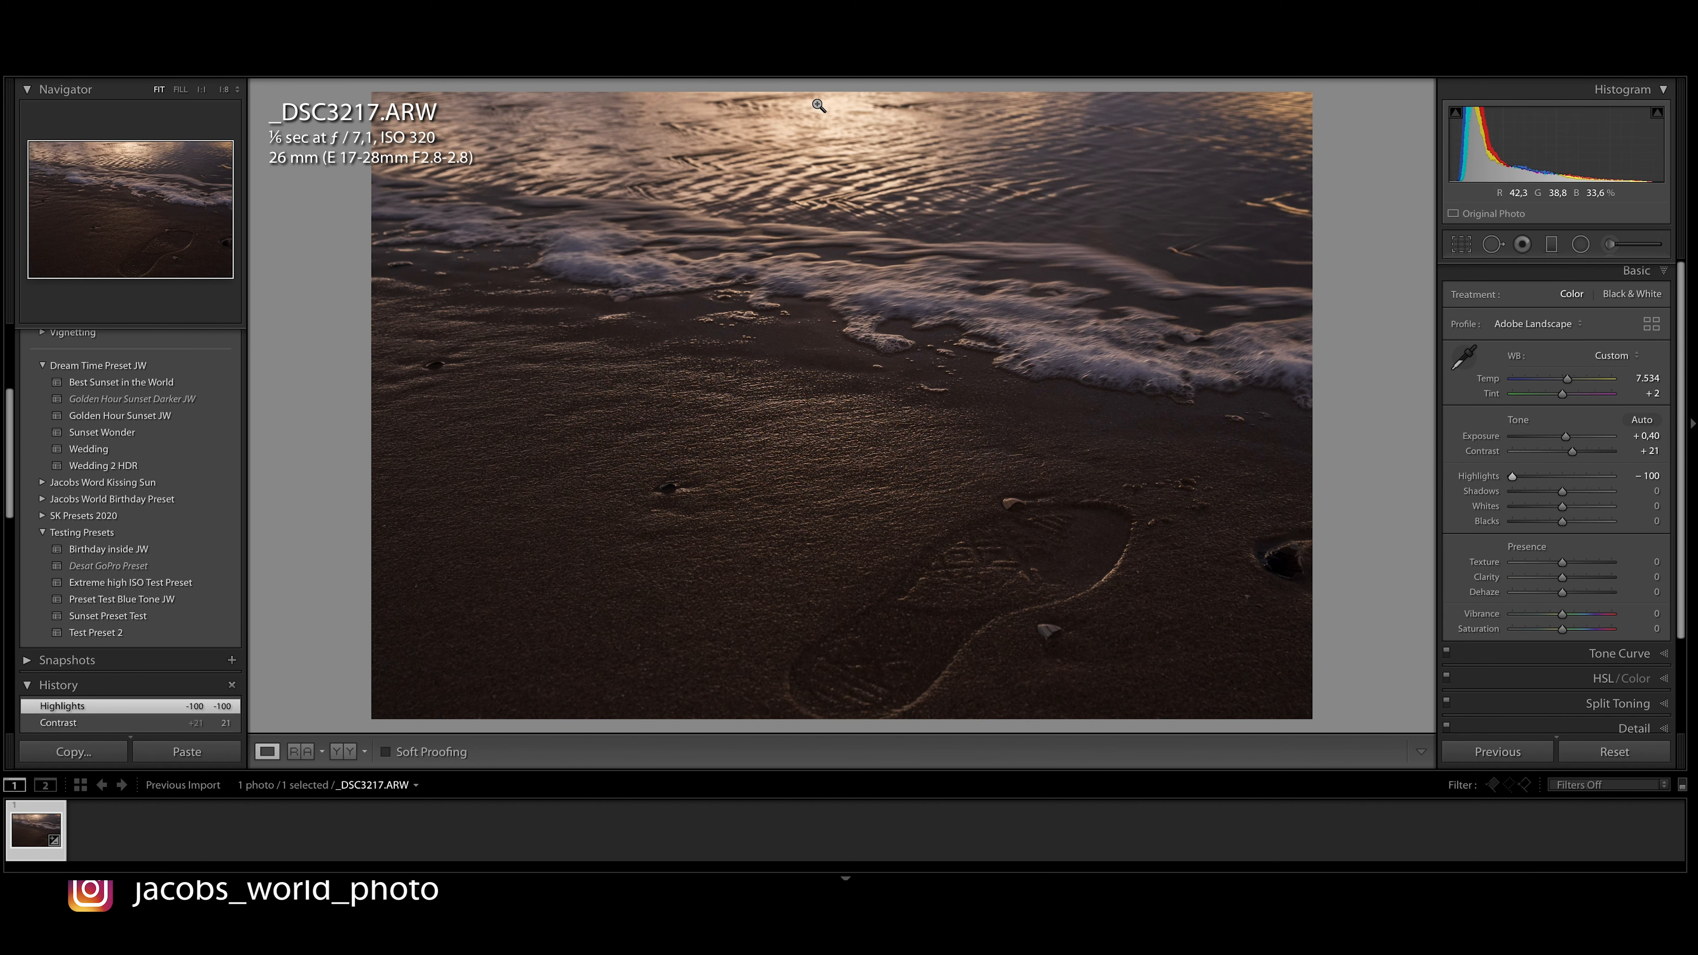
{"action": "mouse_move", "coordinate": [1562, 492]}
{"action": "left_mouse_down"}
{"action": "mouse_move", "coordinate": [1594, 495]}
{"action": "mouse_move", "coordinate": [1539, 525]}
{"action": "mouse_move", "coordinate": [1582, 507]}
{"action": "left_mouse_up"}
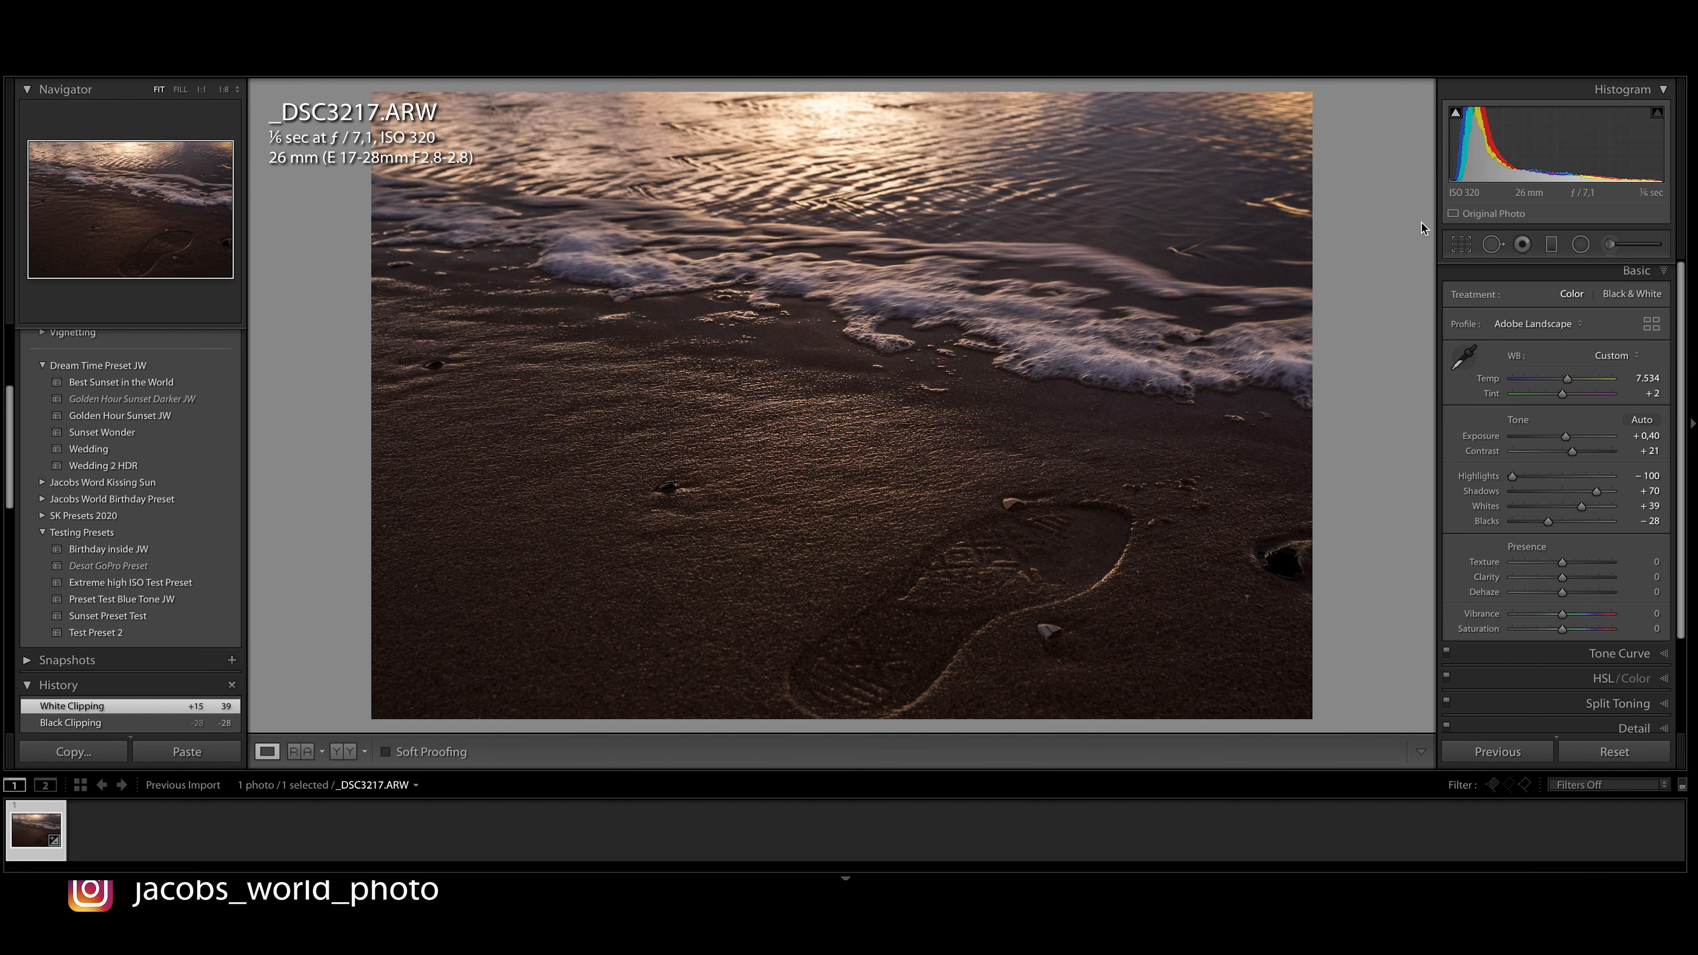
Adjust the presence settings to clarity +3, texture -16 and vibrance +15
{"action": "scroll", "coordinate": [1565, 245], "scroll_direction": "down", "scroll_amount": 1}
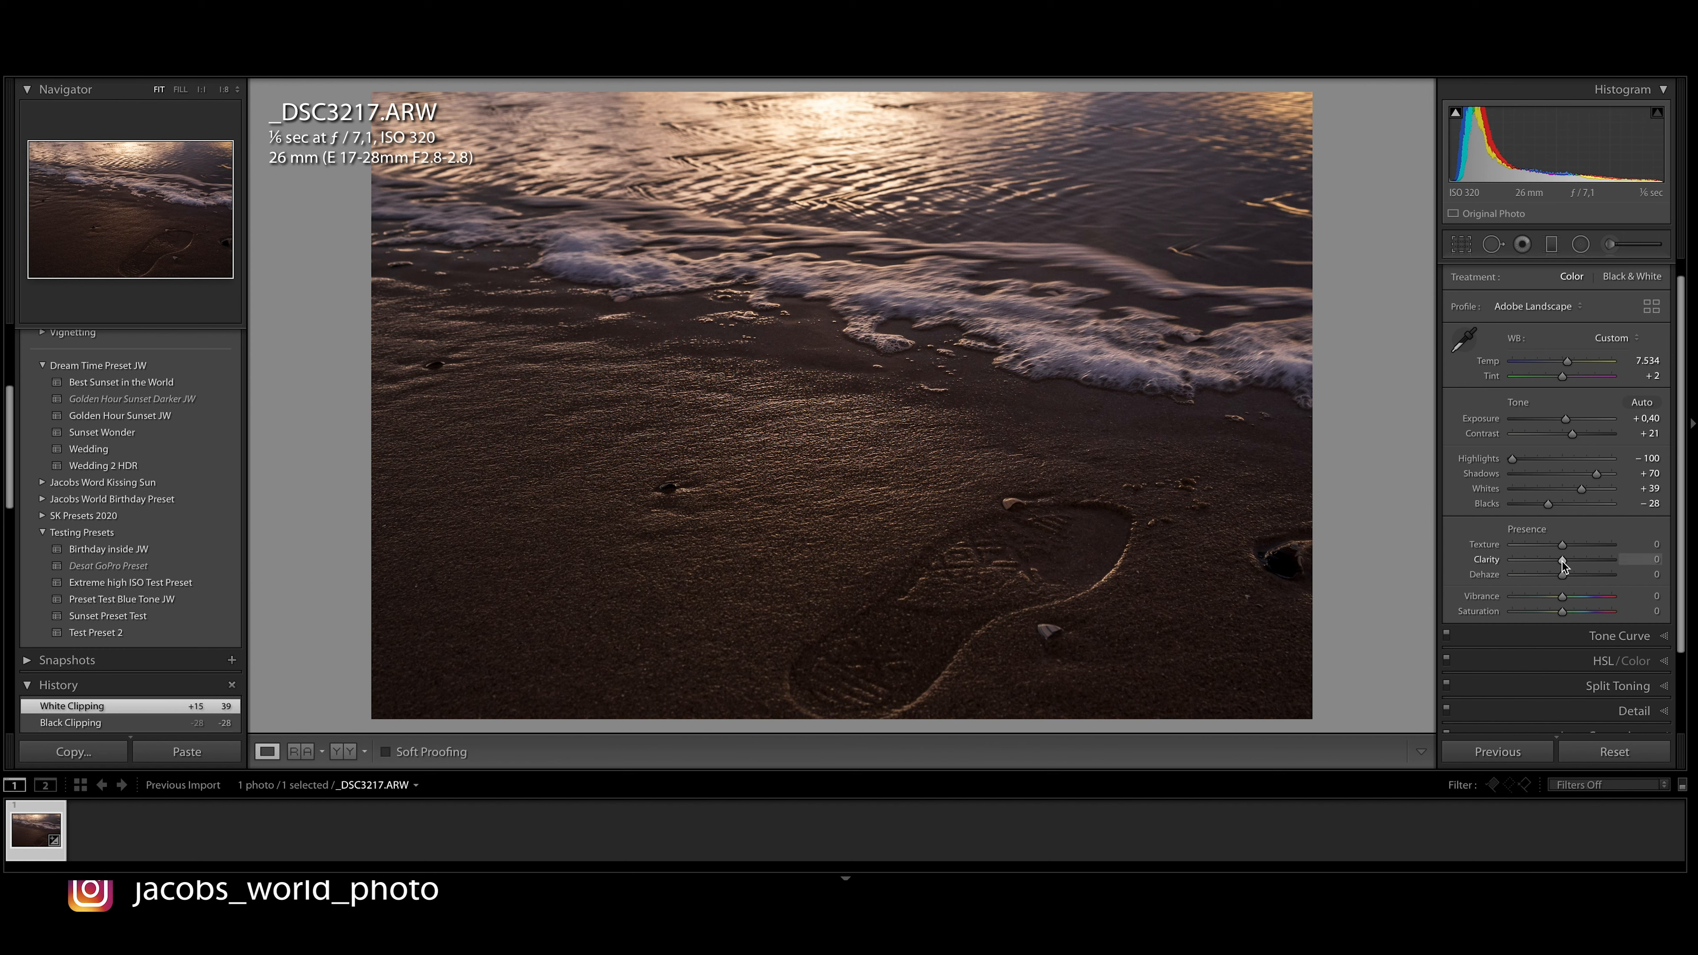
{"action": "mouse_move", "coordinate": [1545, 563]}
{"action": "left_mouse_down"}
{"action": "mouse_move", "coordinate": [1569, 562]}
{"action": "mouse_move", "coordinate": [1523, 568]}
{"action": "left_mouse_up"}
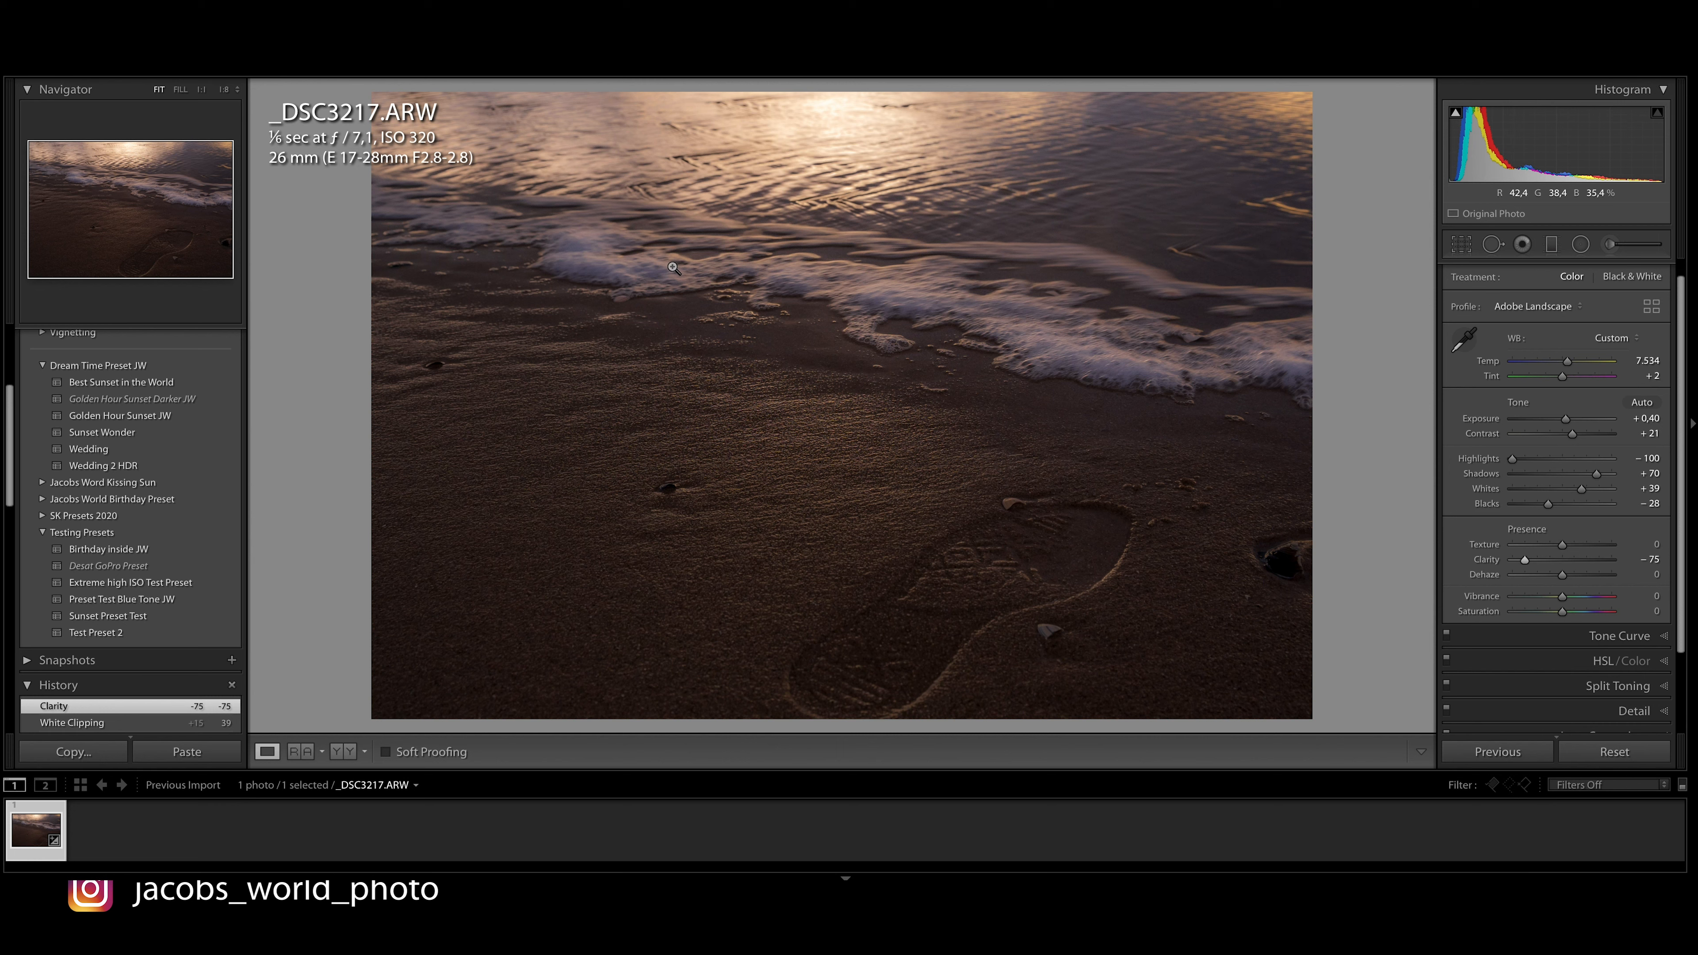
{"action": "left_click_drag", "start_coordinate": [1532, 562], "coordinate": [1568, 561]}
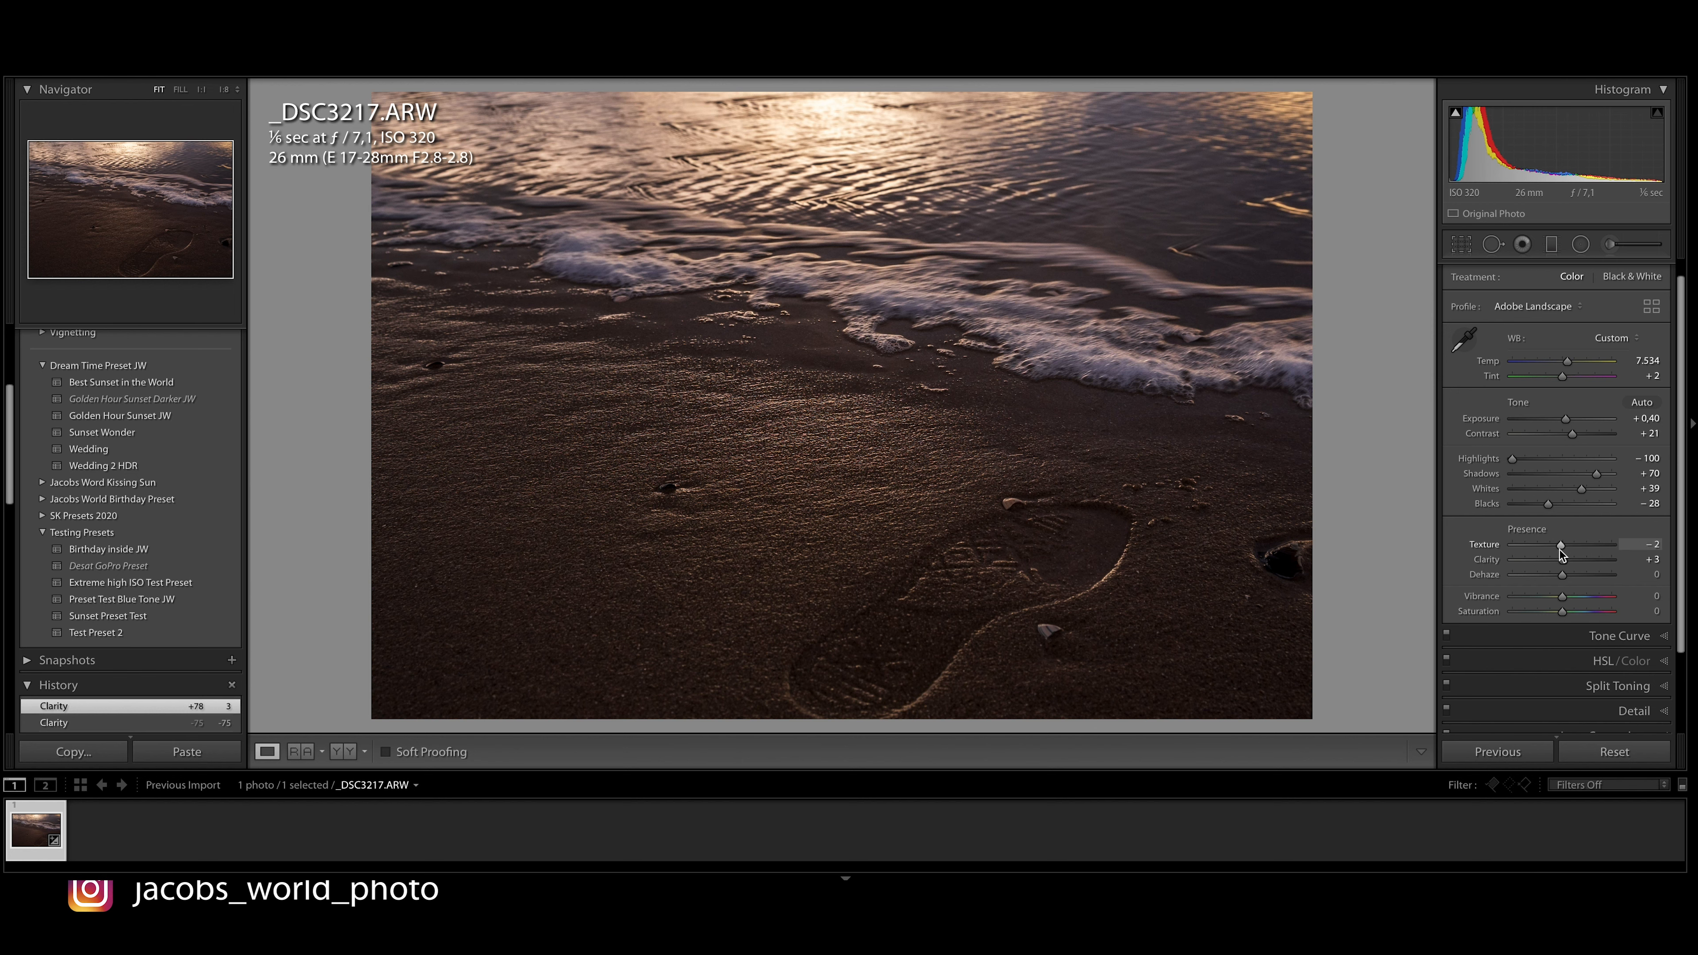
{"action": "left_click_drag", "start_coordinate": [1561, 550], "coordinate": [1552, 553]}
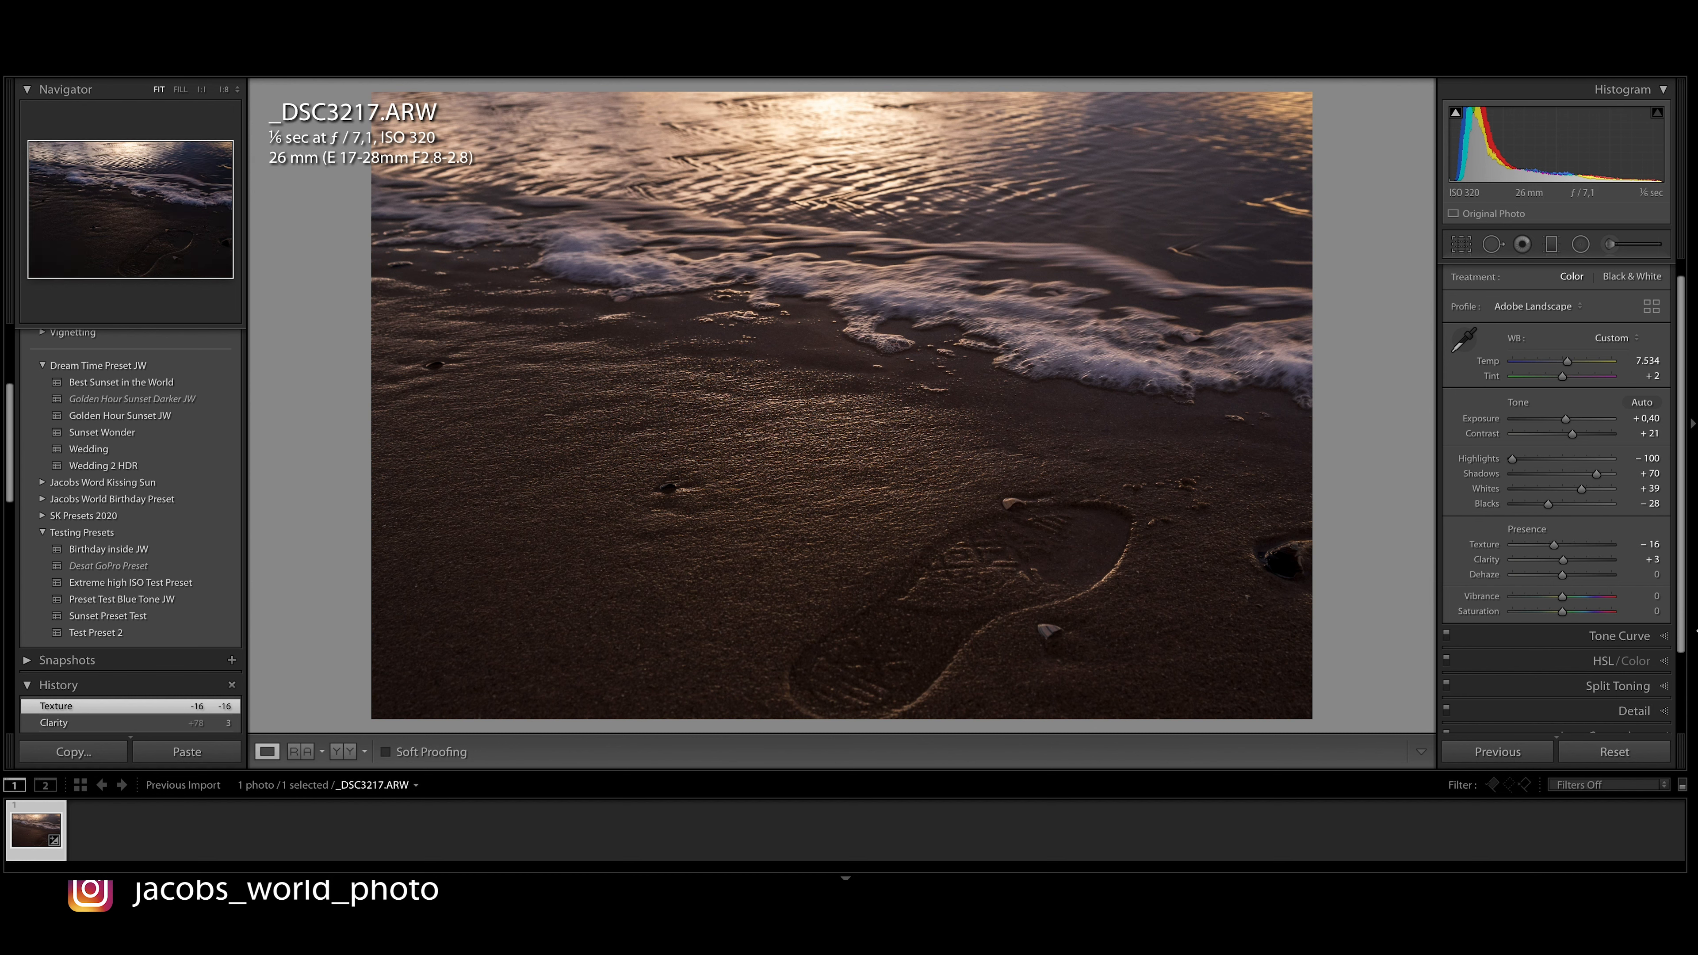
{"action": "scroll", "coordinate": [1683, 537], "scroll_direction": "down", "scroll_amount": 2}
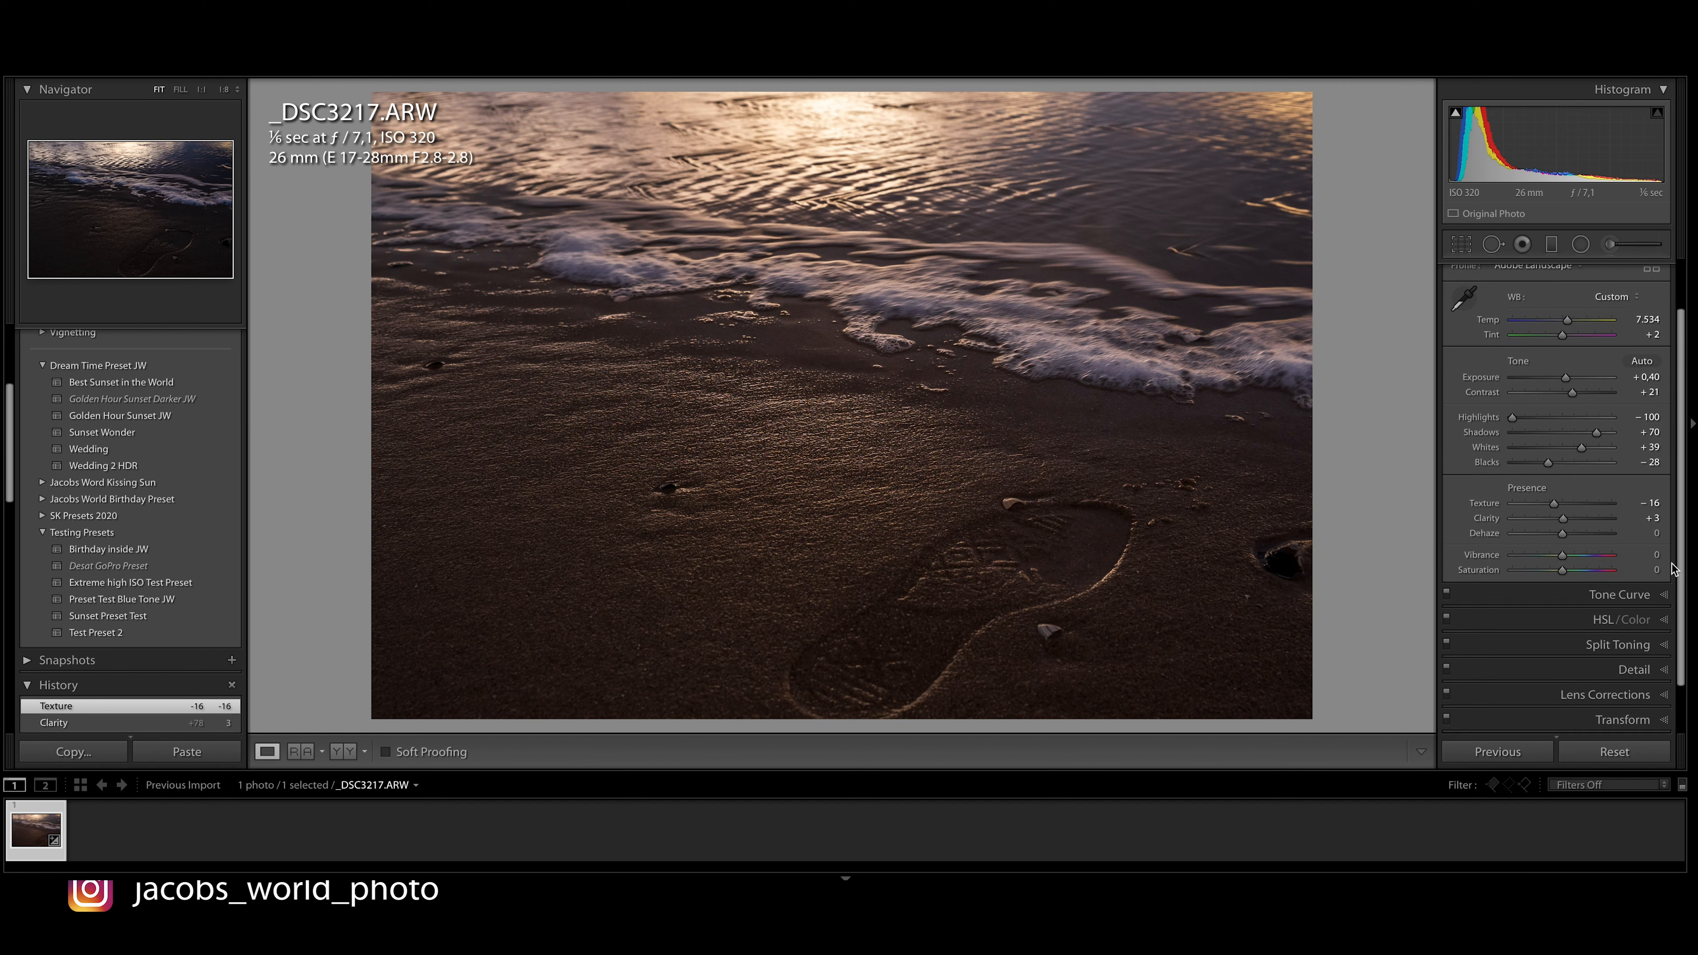
{"action": "left_click_drag", "start_coordinate": [1563, 559], "coordinate": [1593, 565]}
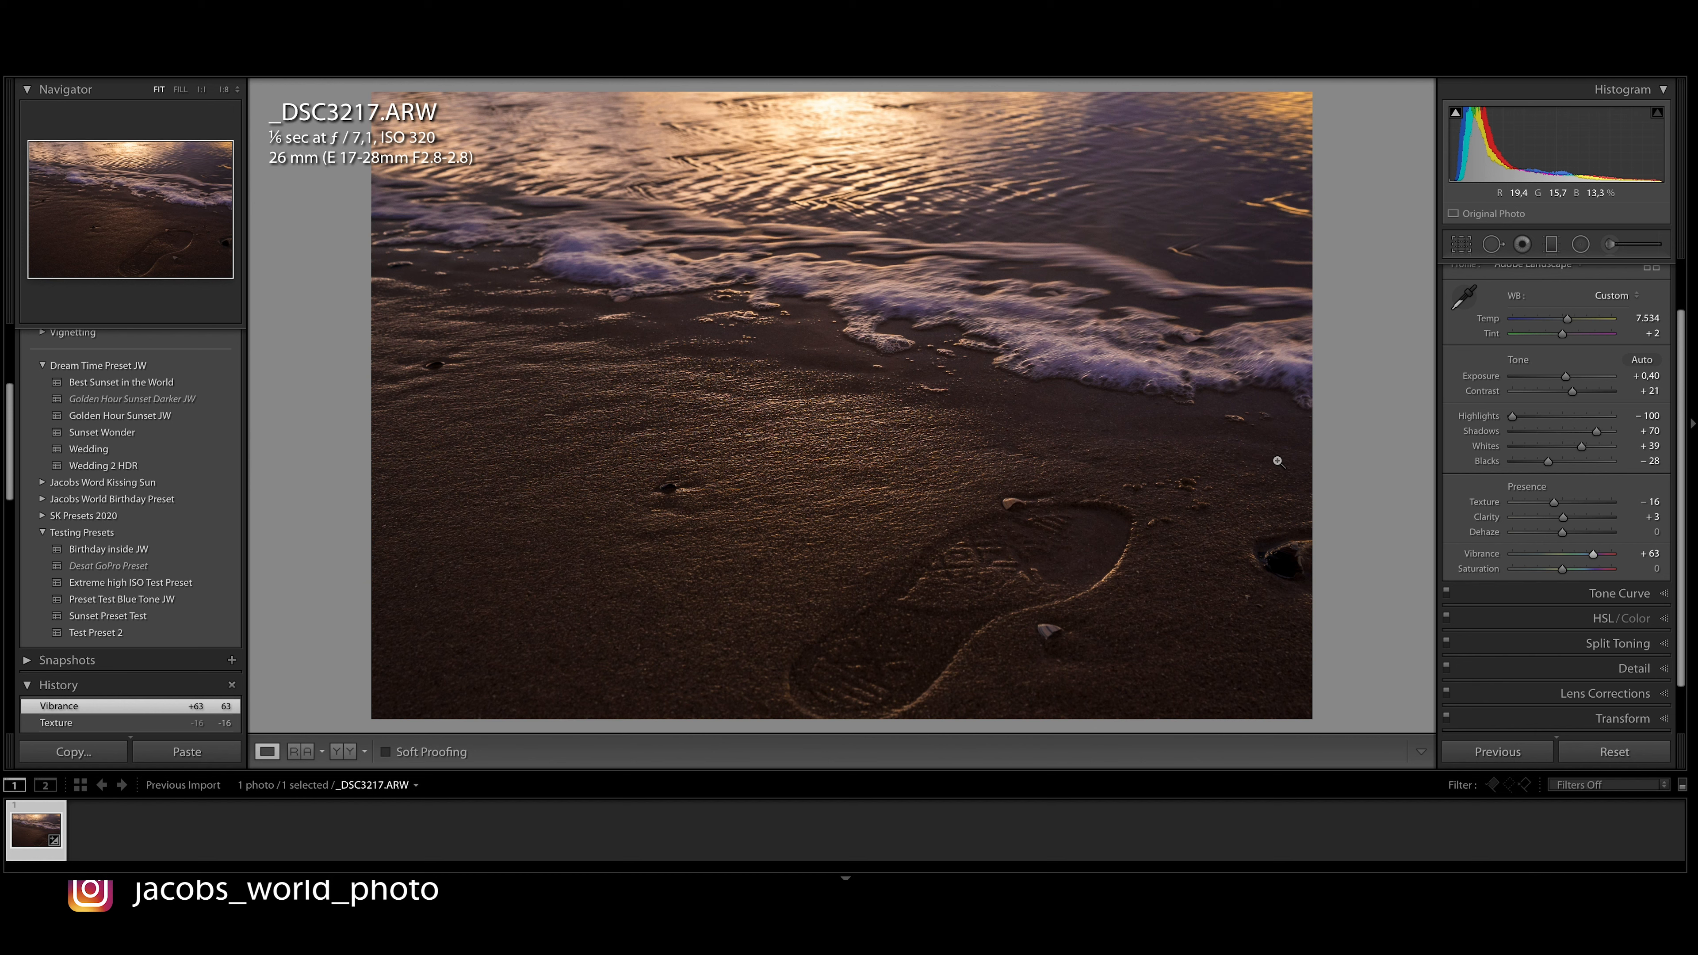
{"action": "left_click_drag", "start_coordinate": [1590, 560], "coordinate": [1568, 564]}
Shape the main tone curve with a shadow point at input 35, output 30, plus a point in the highlights
{"action": "left_click", "coordinate": [1568, 596]}
{"action": "left_click_drag", "start_coordinate": [1495, 490], "coordinate": [1495, 490]}
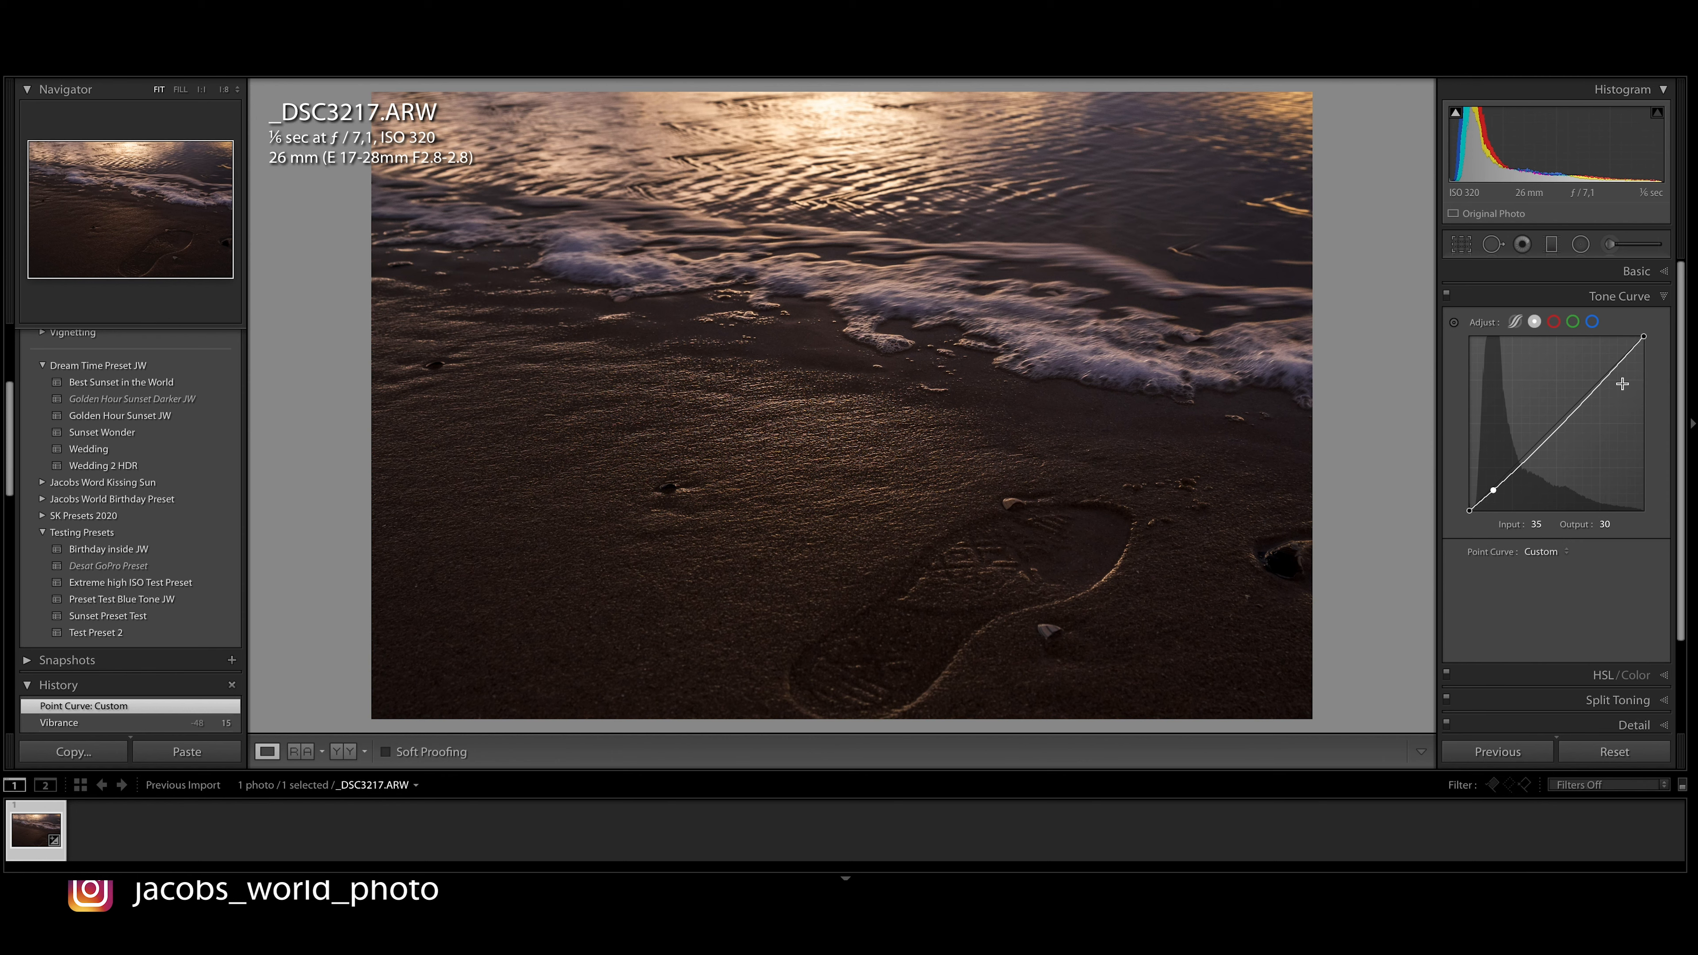
{"action": "left_click_drag", "start_coordinate": [1608, 375], "coordinate": [1603, 373]}
On the red channel curve, raise the black endpoint to output 11 and lower the white endpoint to output 245
{"action": "left_click", "coordinate": [1555, 322]}
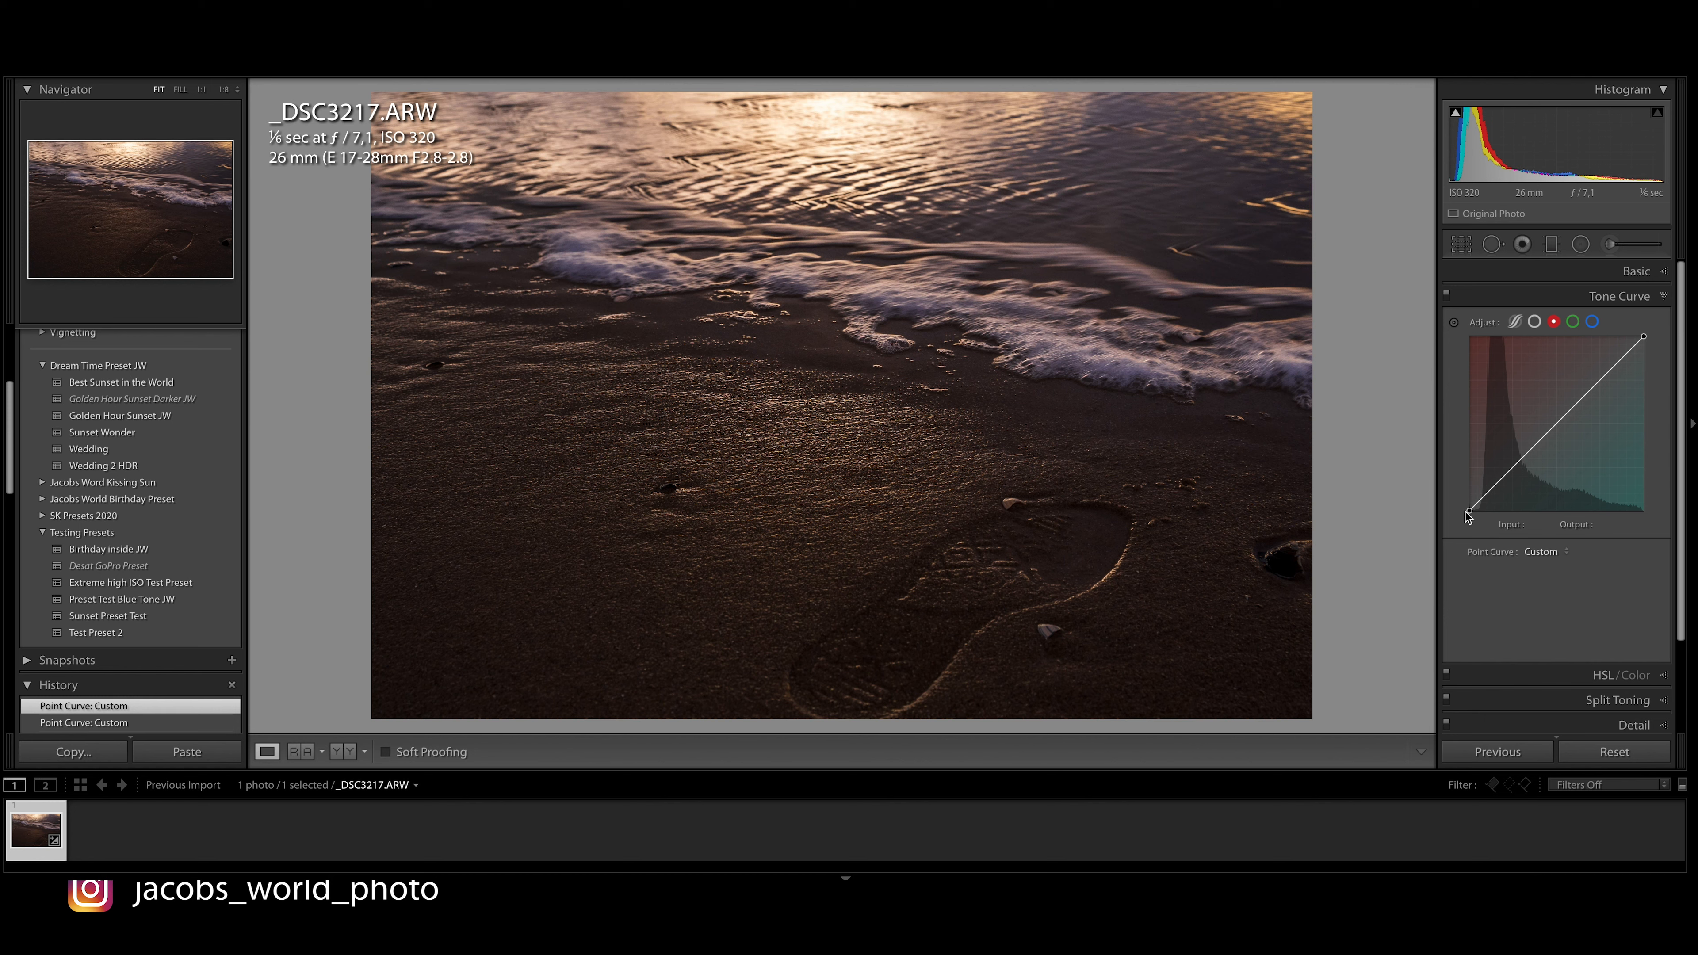
{"action": "left_click_drag", "start_coordinate": [1469, 511], "coordinate": [1457, 508]}
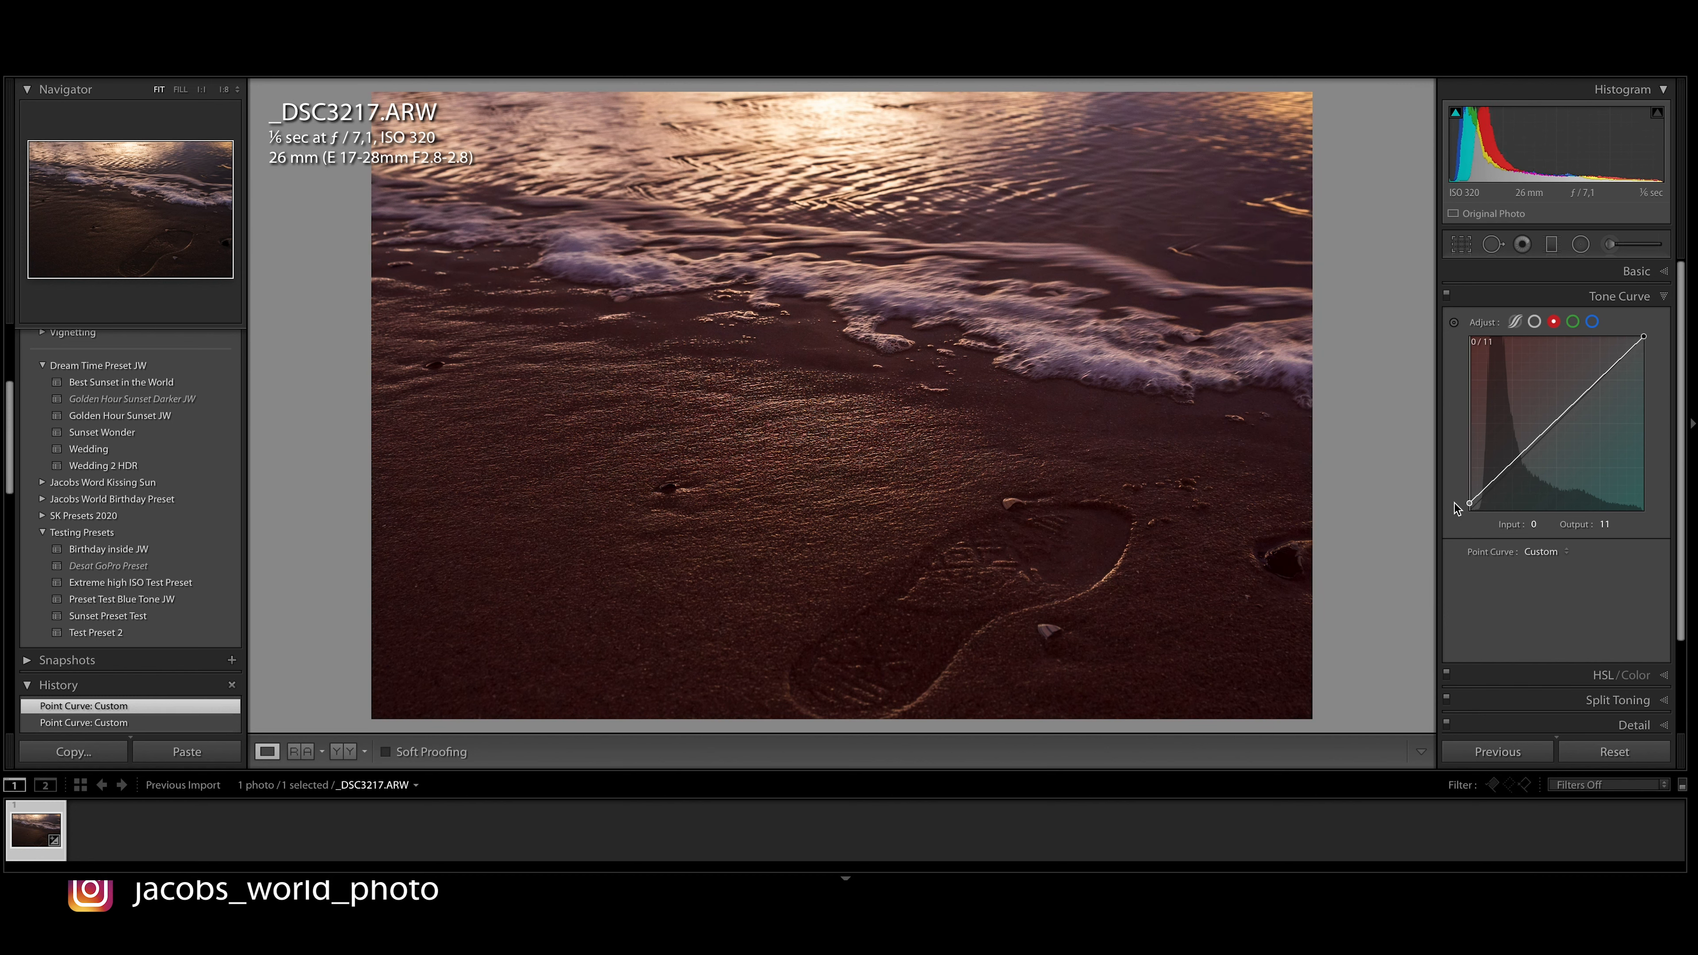
{"action": "left_click_drag", "start_coordinate": [1644, 338], "coordinate": [1651, 350]}
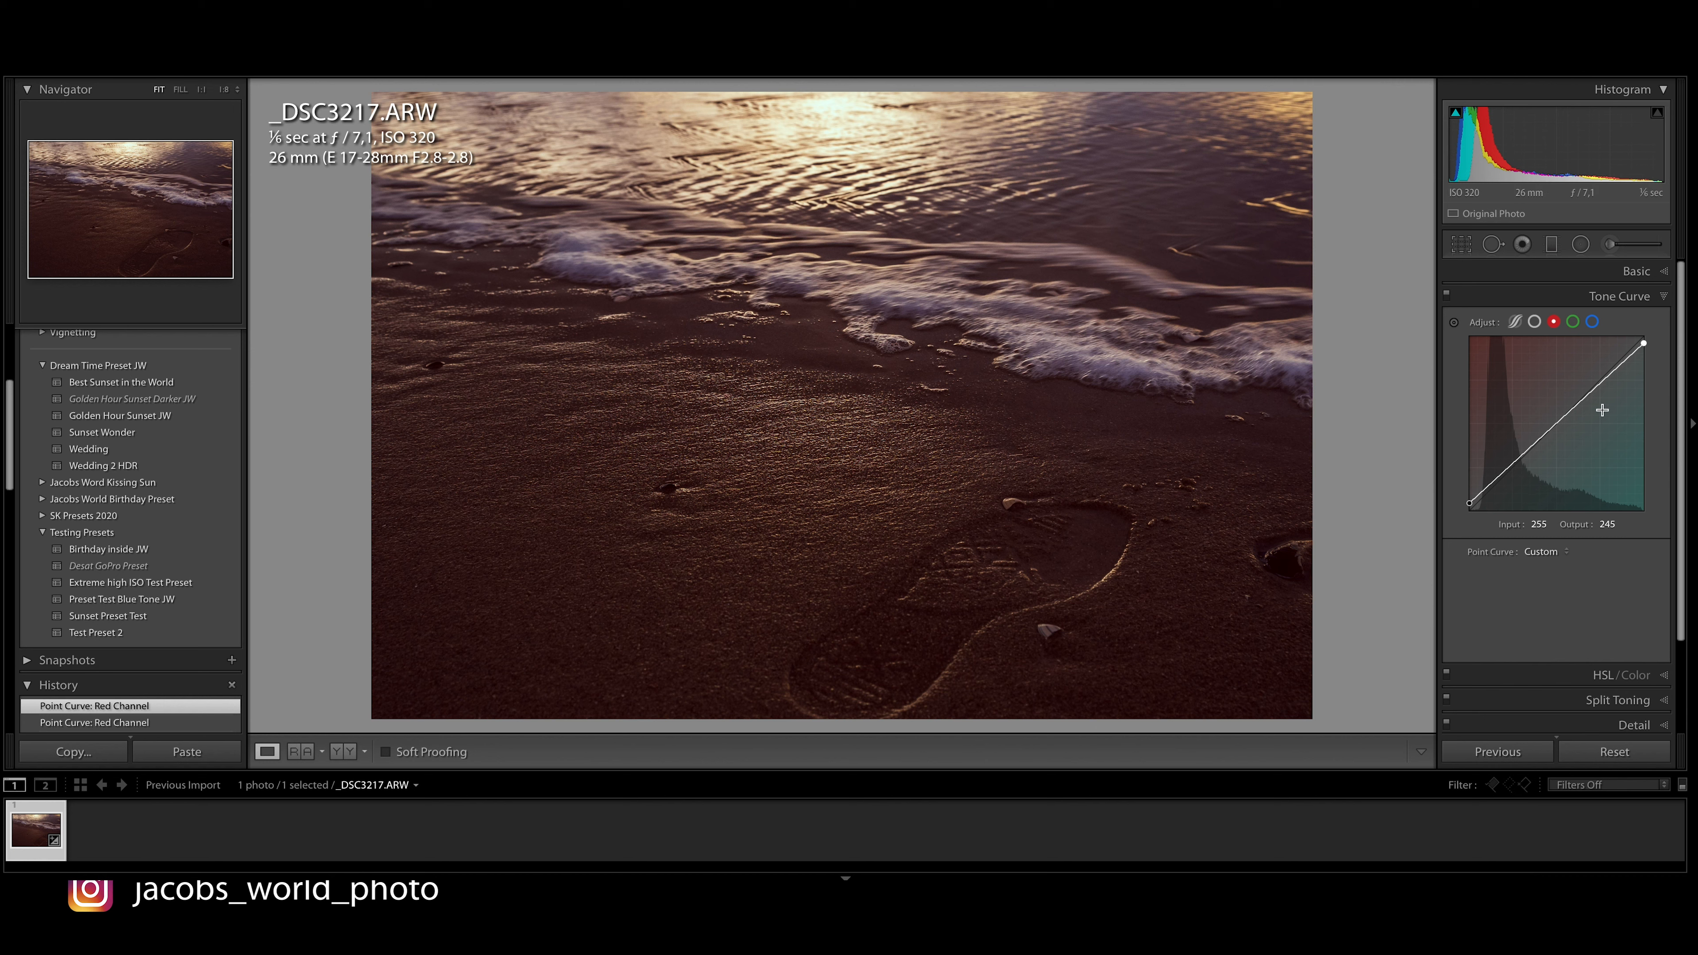
Bend the red channel curve into an S-shape with several control points, placing the upper one at input 165, output 189
{"action": "left_click", "coordinate": [1573, 322]}
{"action": "left_click", "coordinate": [1554, 323]}
{"action": "left_click", "coordinate": [1573, 323]}
{"action": "left_click", "coordinate": [1592, 322]}
{"action": "left_click", "coordinate": [1554, 324]}
{"action": "left_click_drag", "start_coordinate": [1496, 488], "coordinate": [1592, 380]}
{"action": "left_click_drag", "start_coordinate": [1593, 379], "coordinate": [1583, 382]}
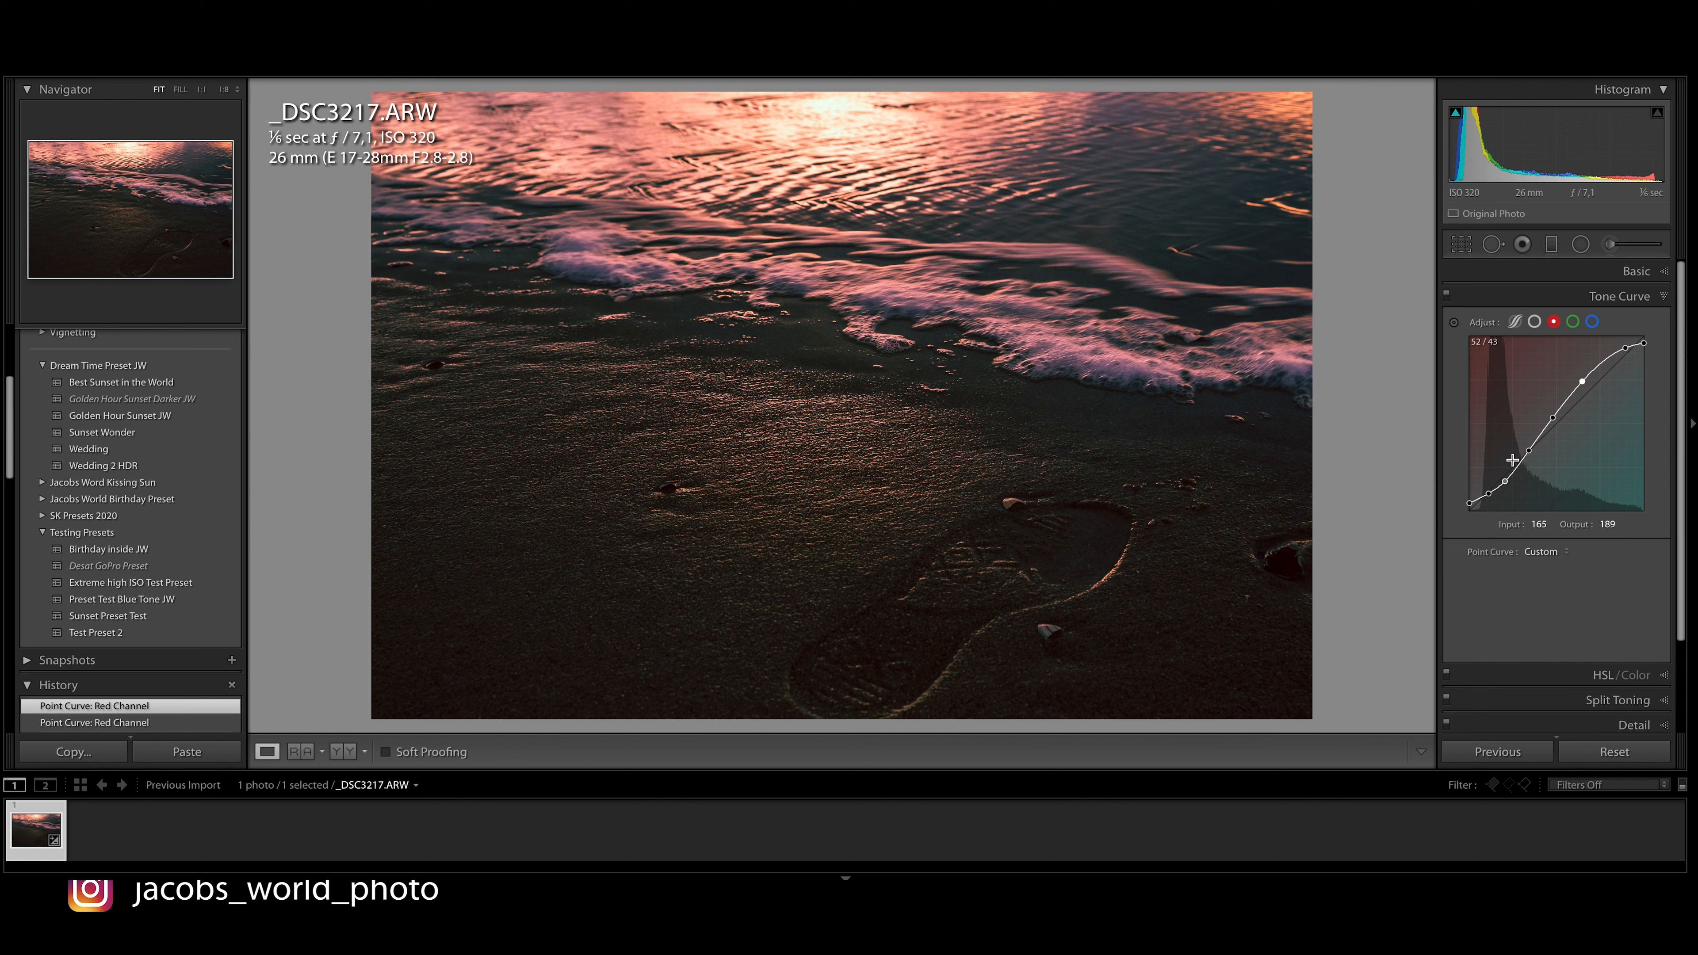
Copy the red channel's curve settings and paste them into the green and blue channels
{"action": "right_click", "coordinate": [1529, 449]}
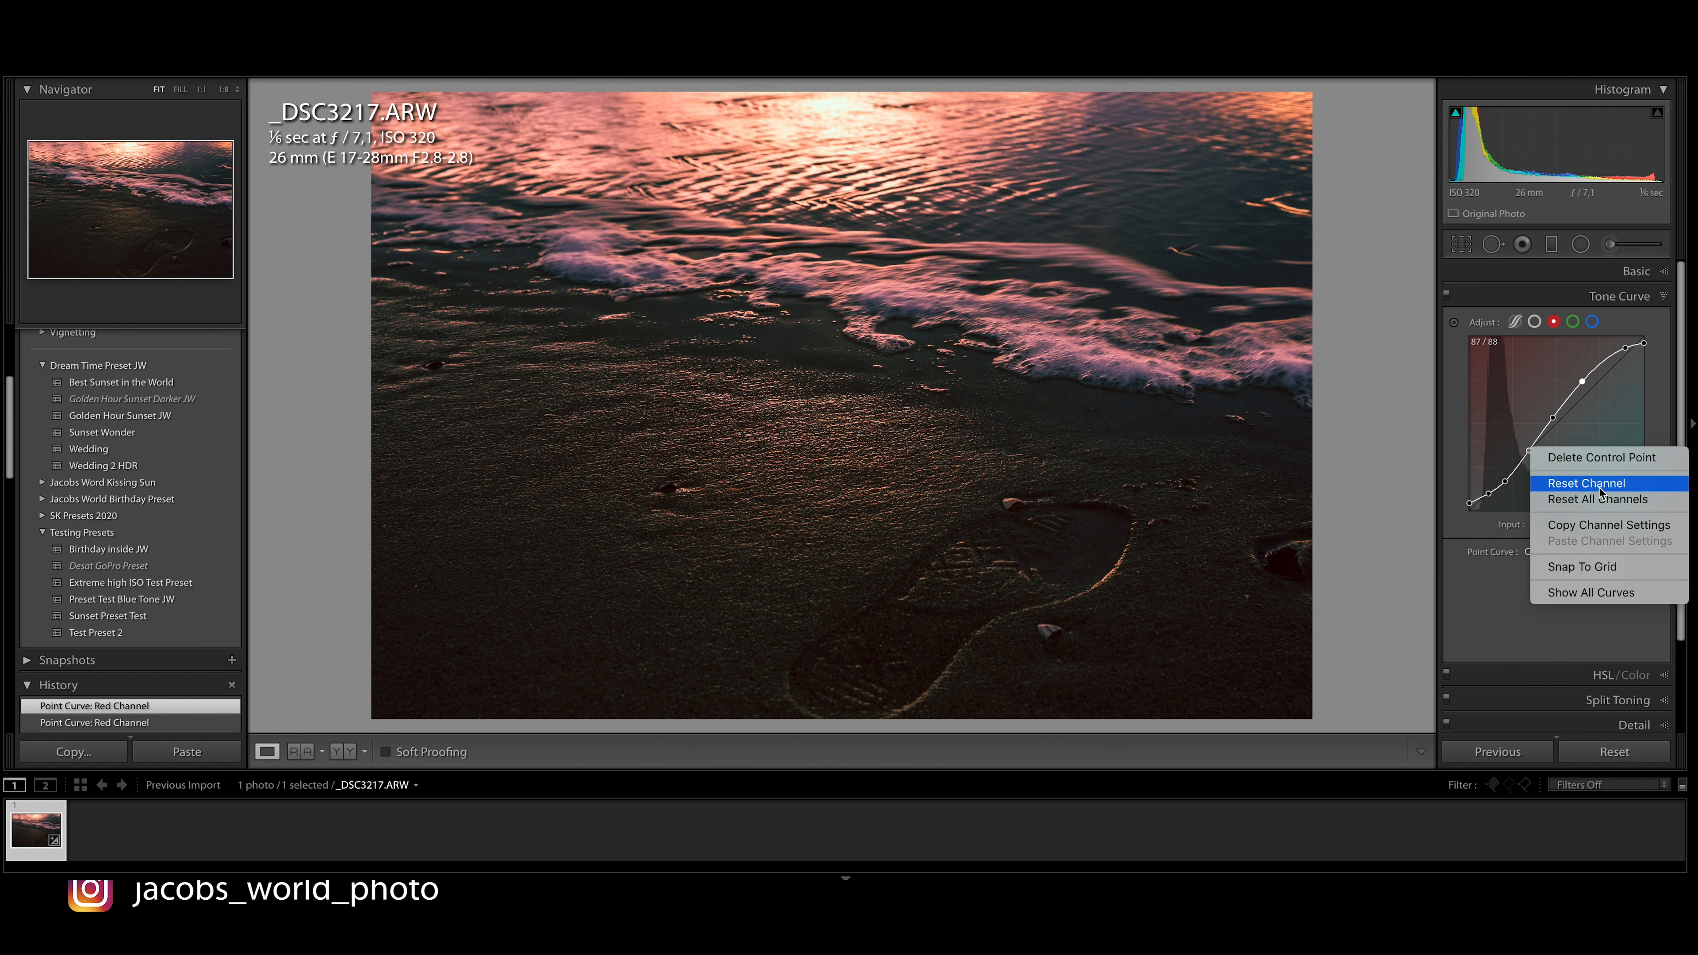
{"action": "left_click", "coordinate": [1588, 529]}
{"action": "left_click", "coordinate": [1573, 322]}
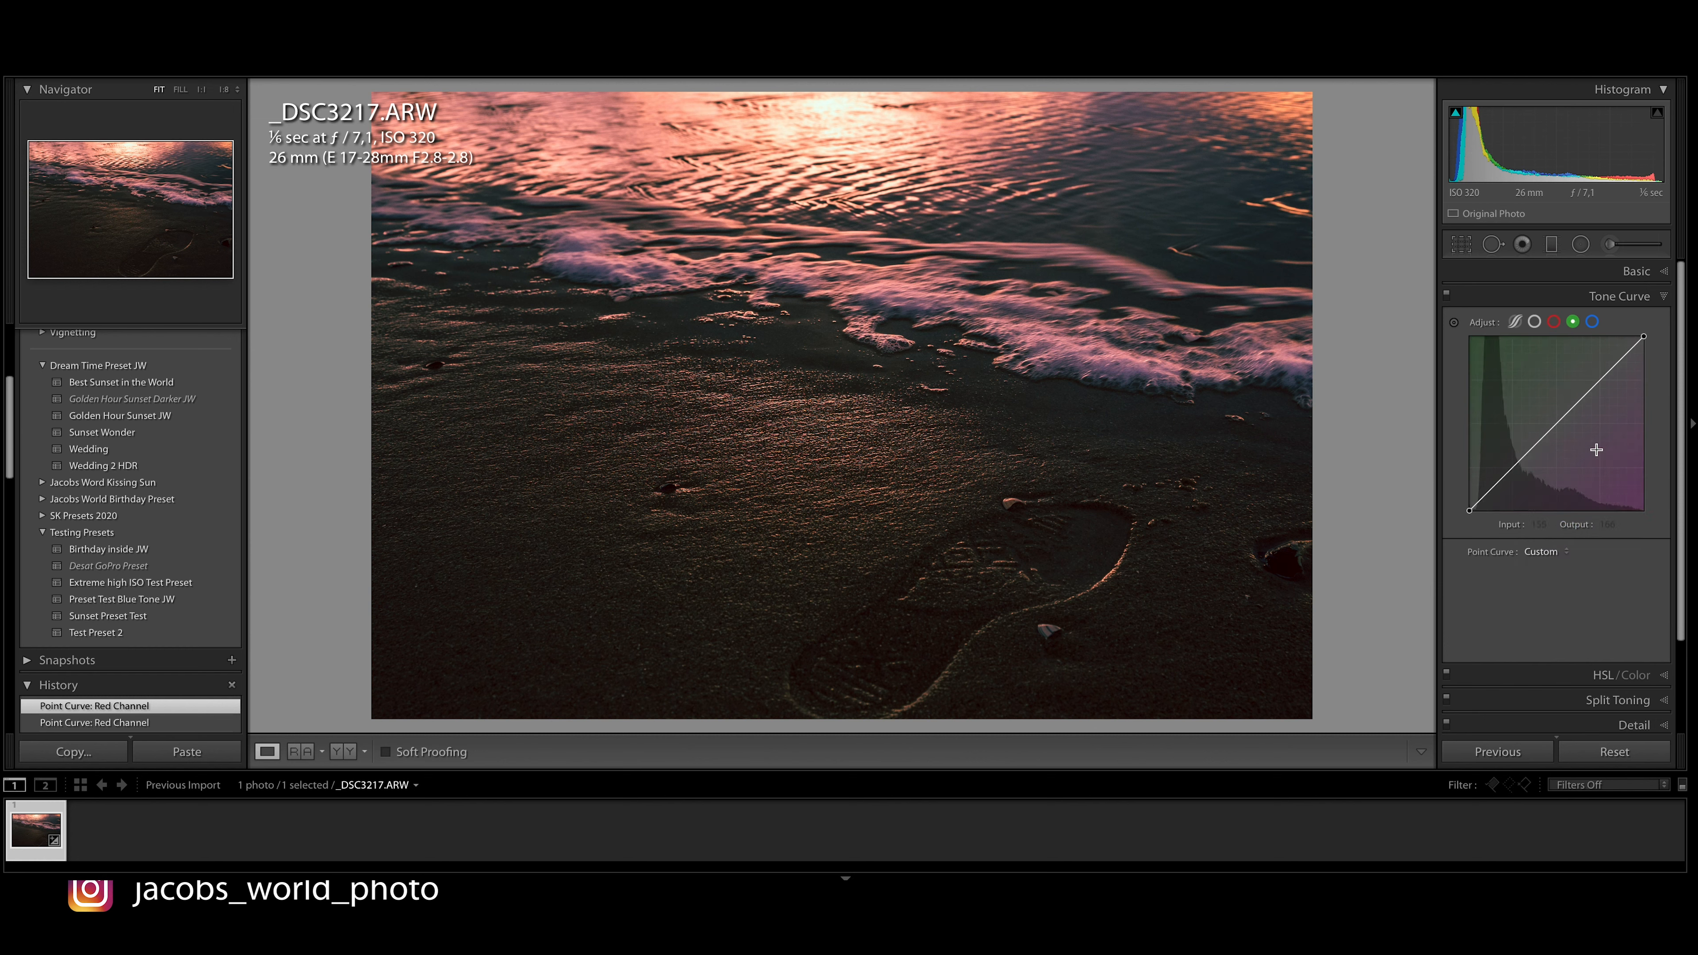
{"action": "right_click", "coordinate": [1541, 425]}
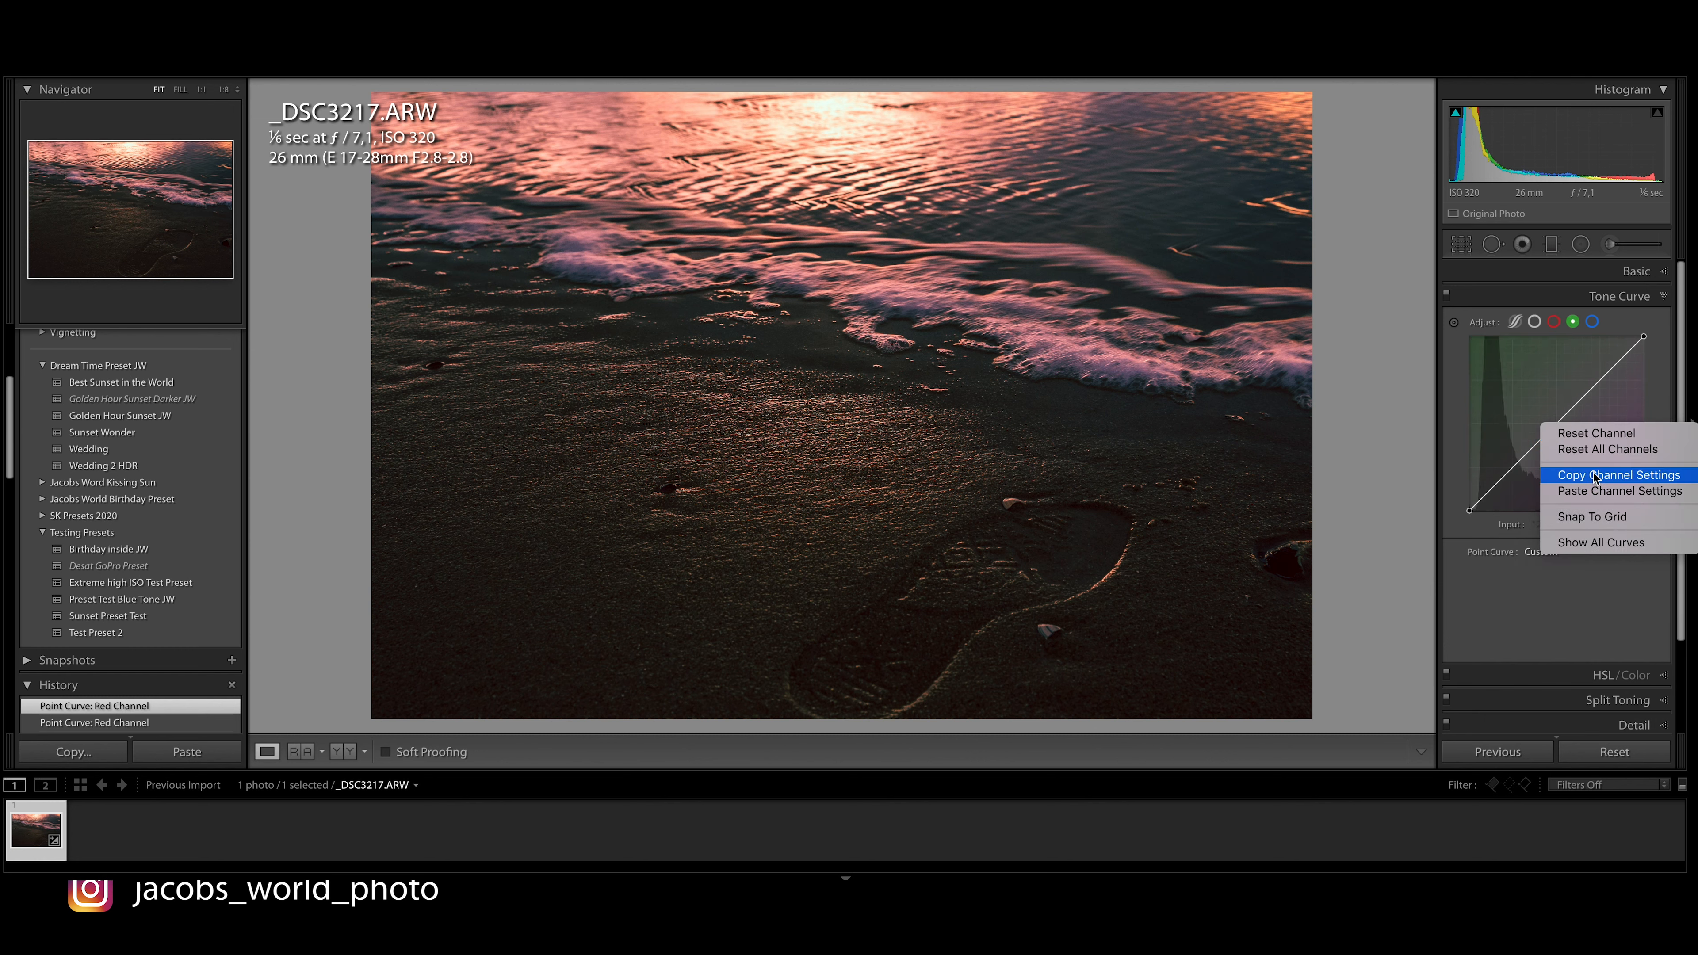
{"action": "left_click", "coordinate": [1610, 492]}
{"action": "left_click", "coordinate": [1592, 322]}
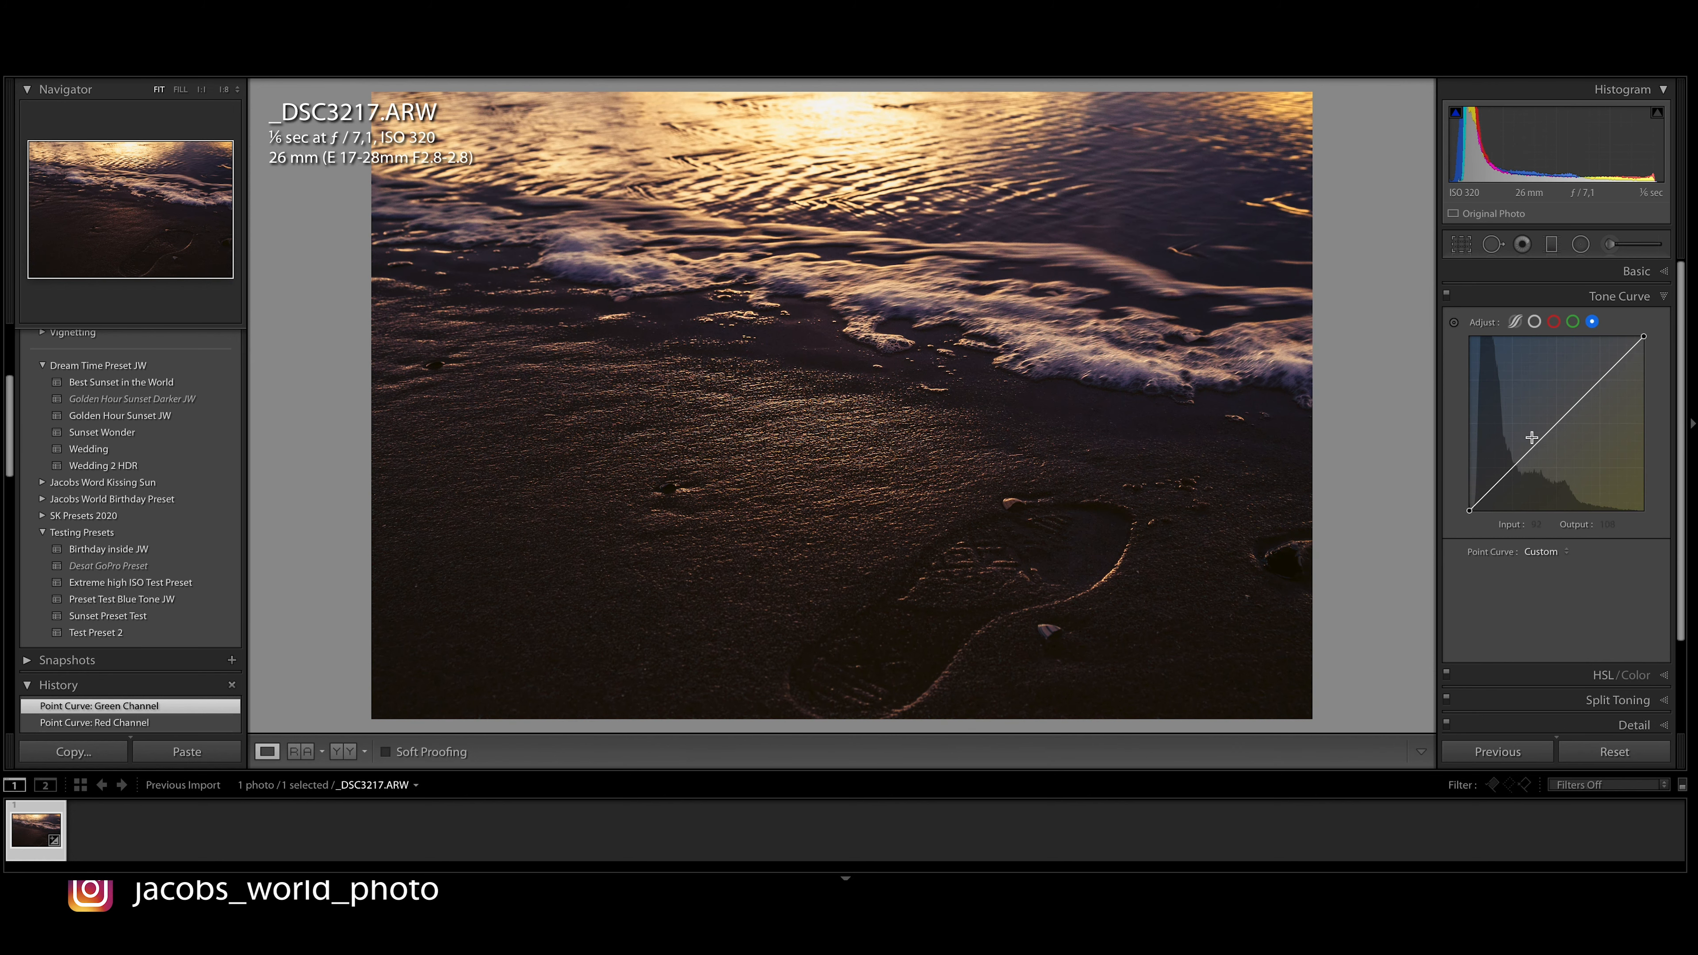
{"action": "right_click", "coordinate": [1543, 437]}
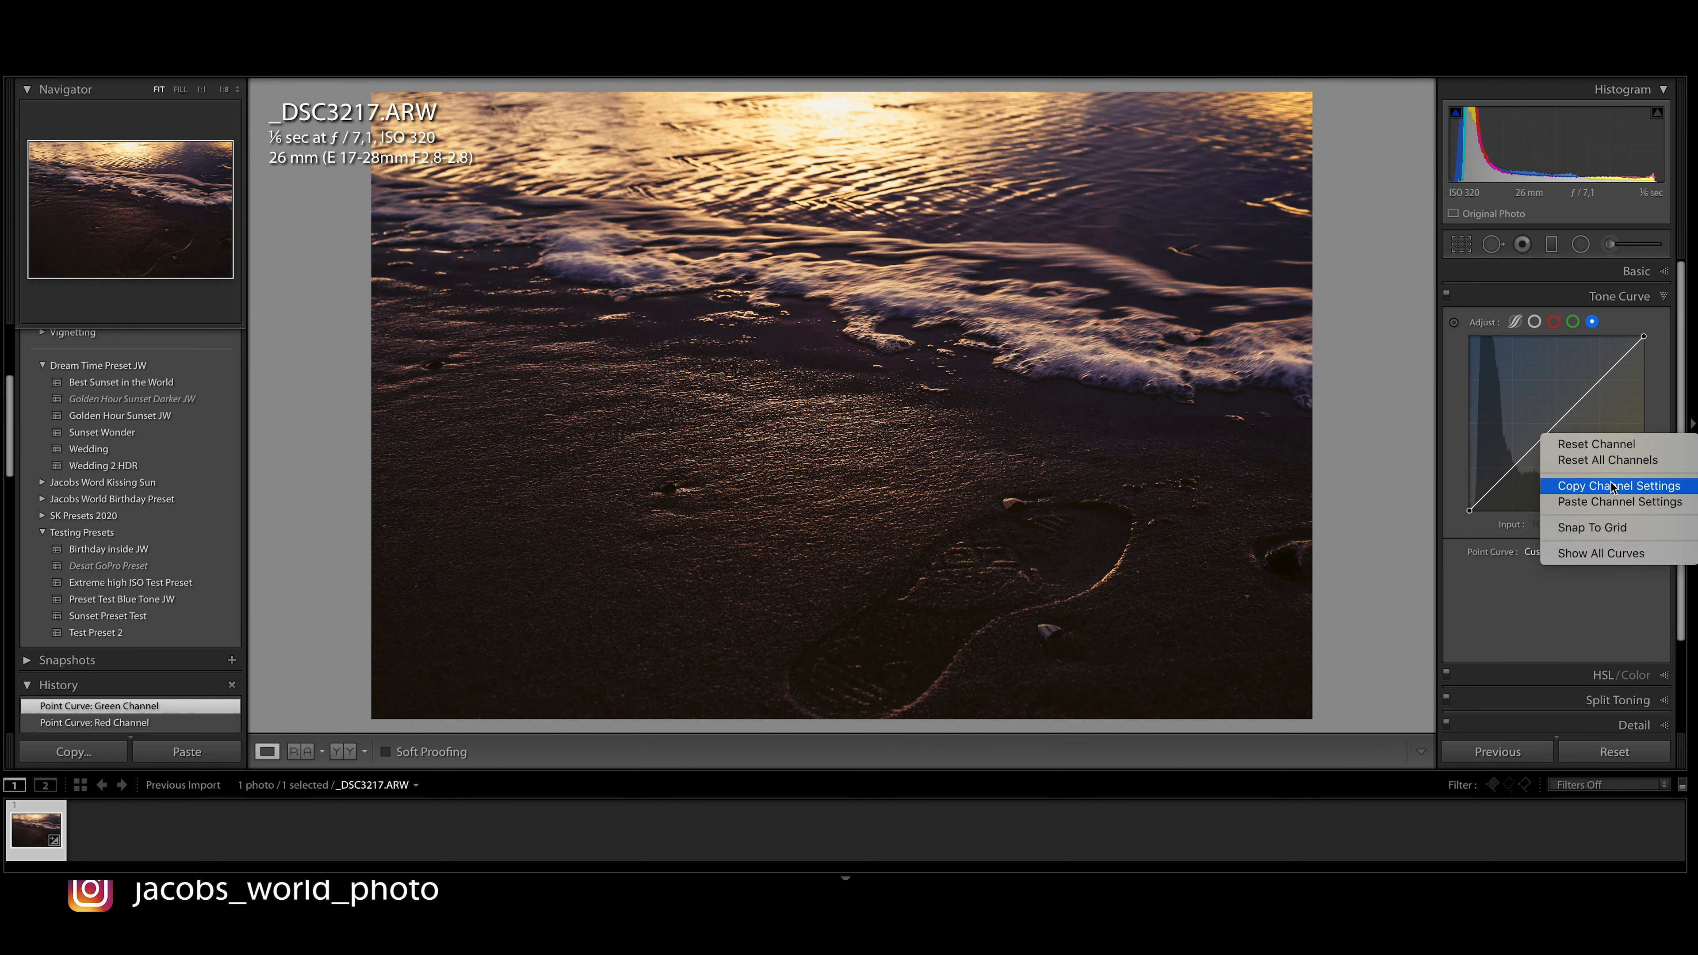
{"action": "left_click", "coordinate": [1644, 509]}
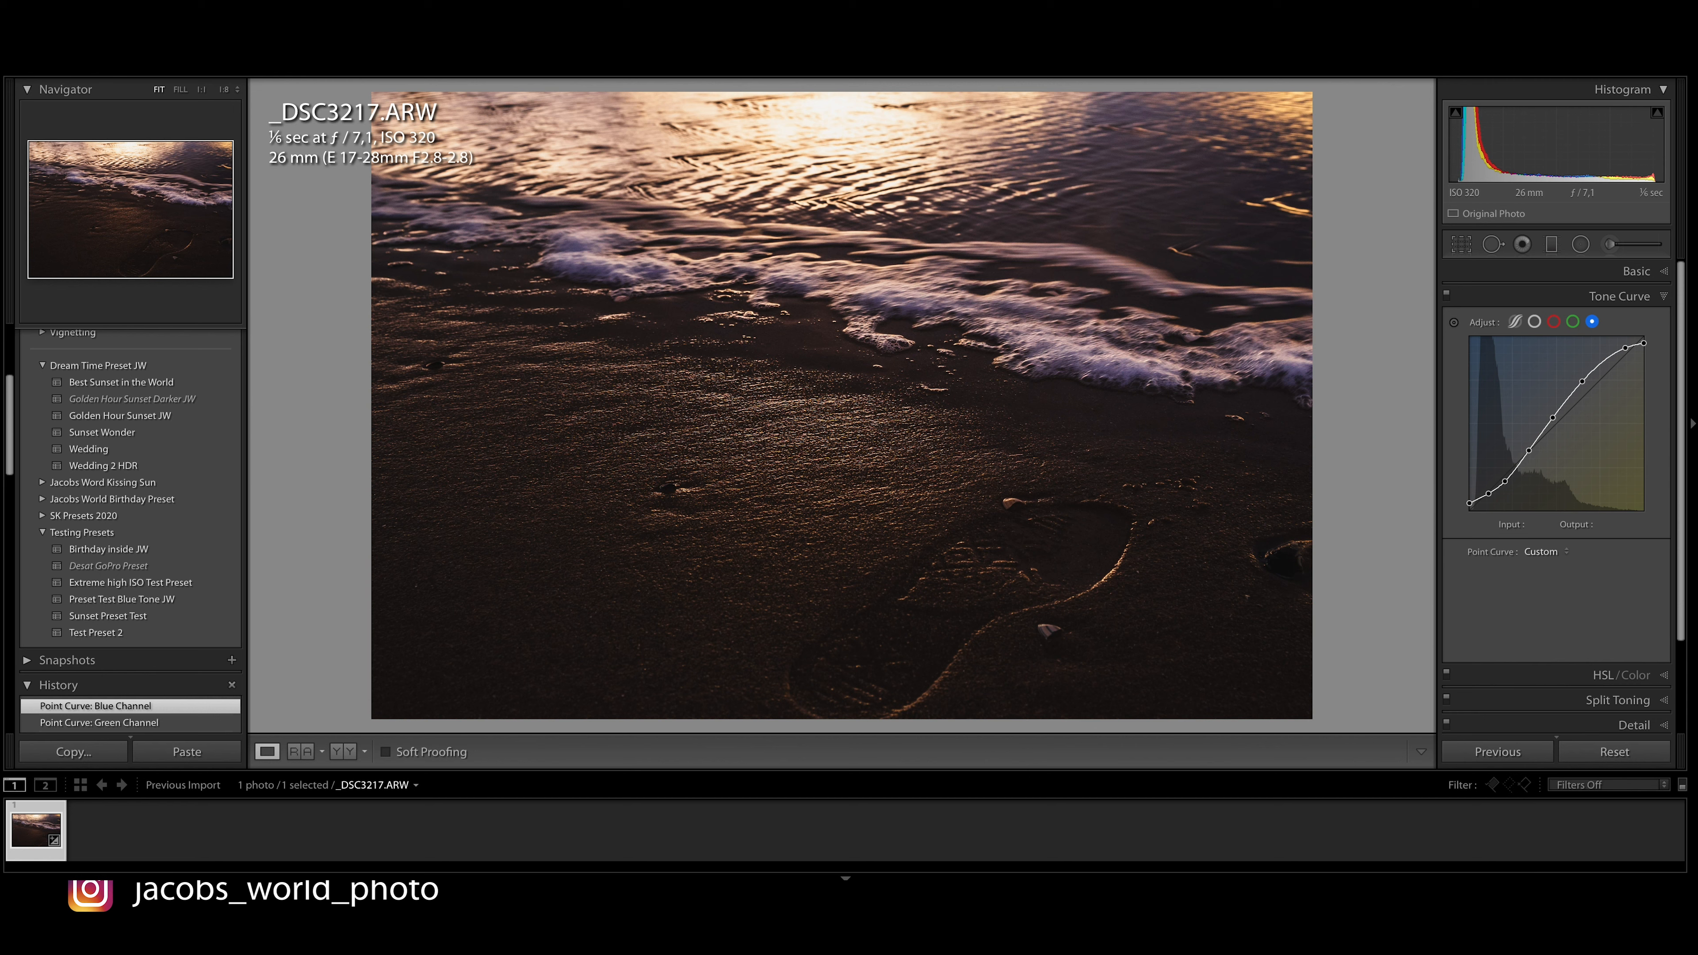
Set the tint to -11 and the exposure to +0.80
{"action": "left_click", "coordinate": [1622, 276]}
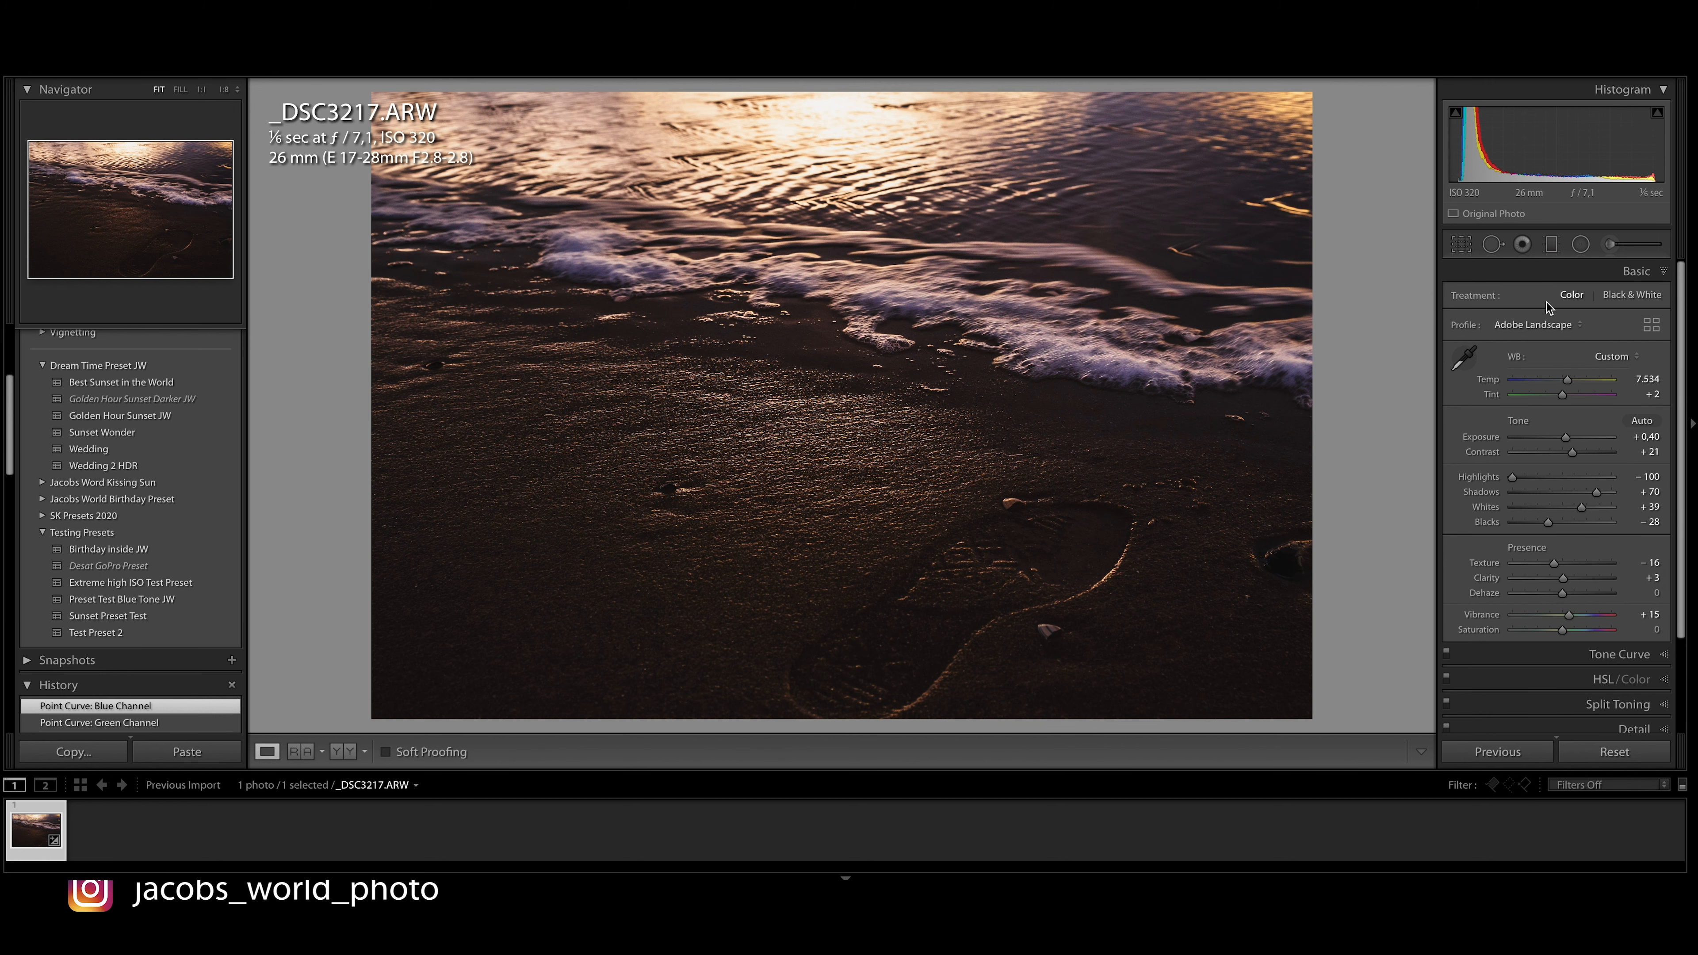
{"action": "left_click_drag", "start_coordinate": [1558, 400], "coordinate": [1560, 397]}
{"action": "left_click_drag", "start_coordinate": [1559, 397], "coordinate": [1559, 397]}
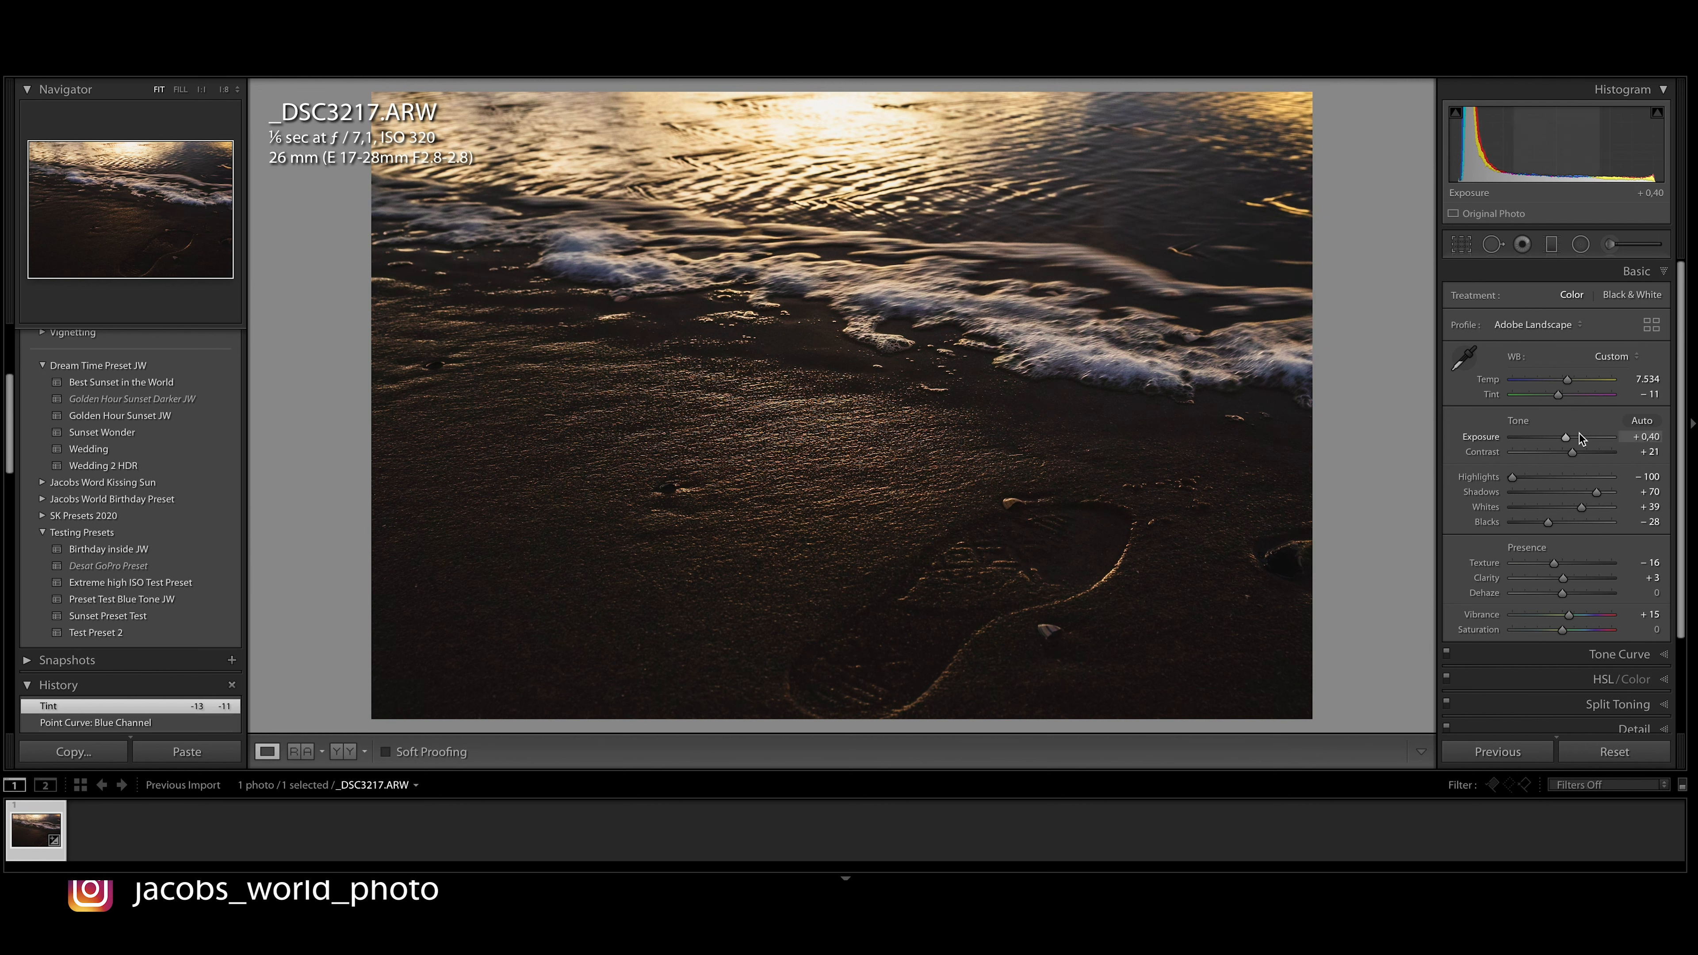
{"action": "left_click_drag", "start_coordinate": [1565, 439], "coordinate": [1570, 438]}
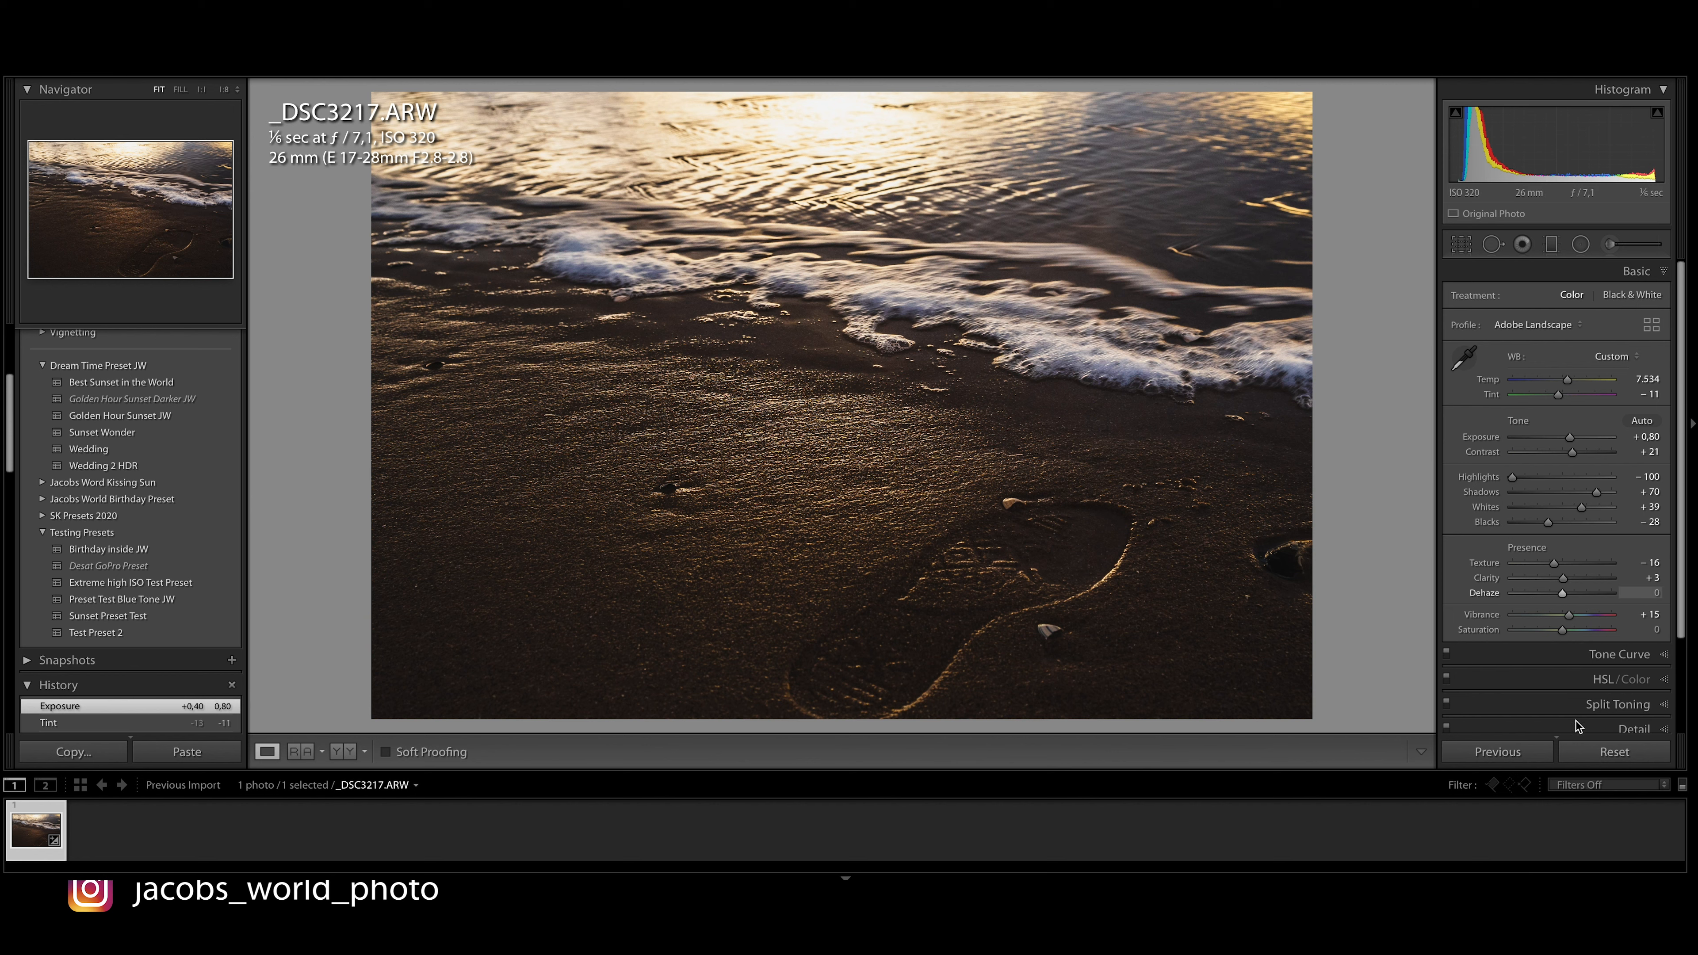
Set the HSL hues to red +30, orange -13, yellow -67 and blue -29, comparing the photo with and without the color adjustments
{"action": "left_click", "coordinate": [1611, 680]}
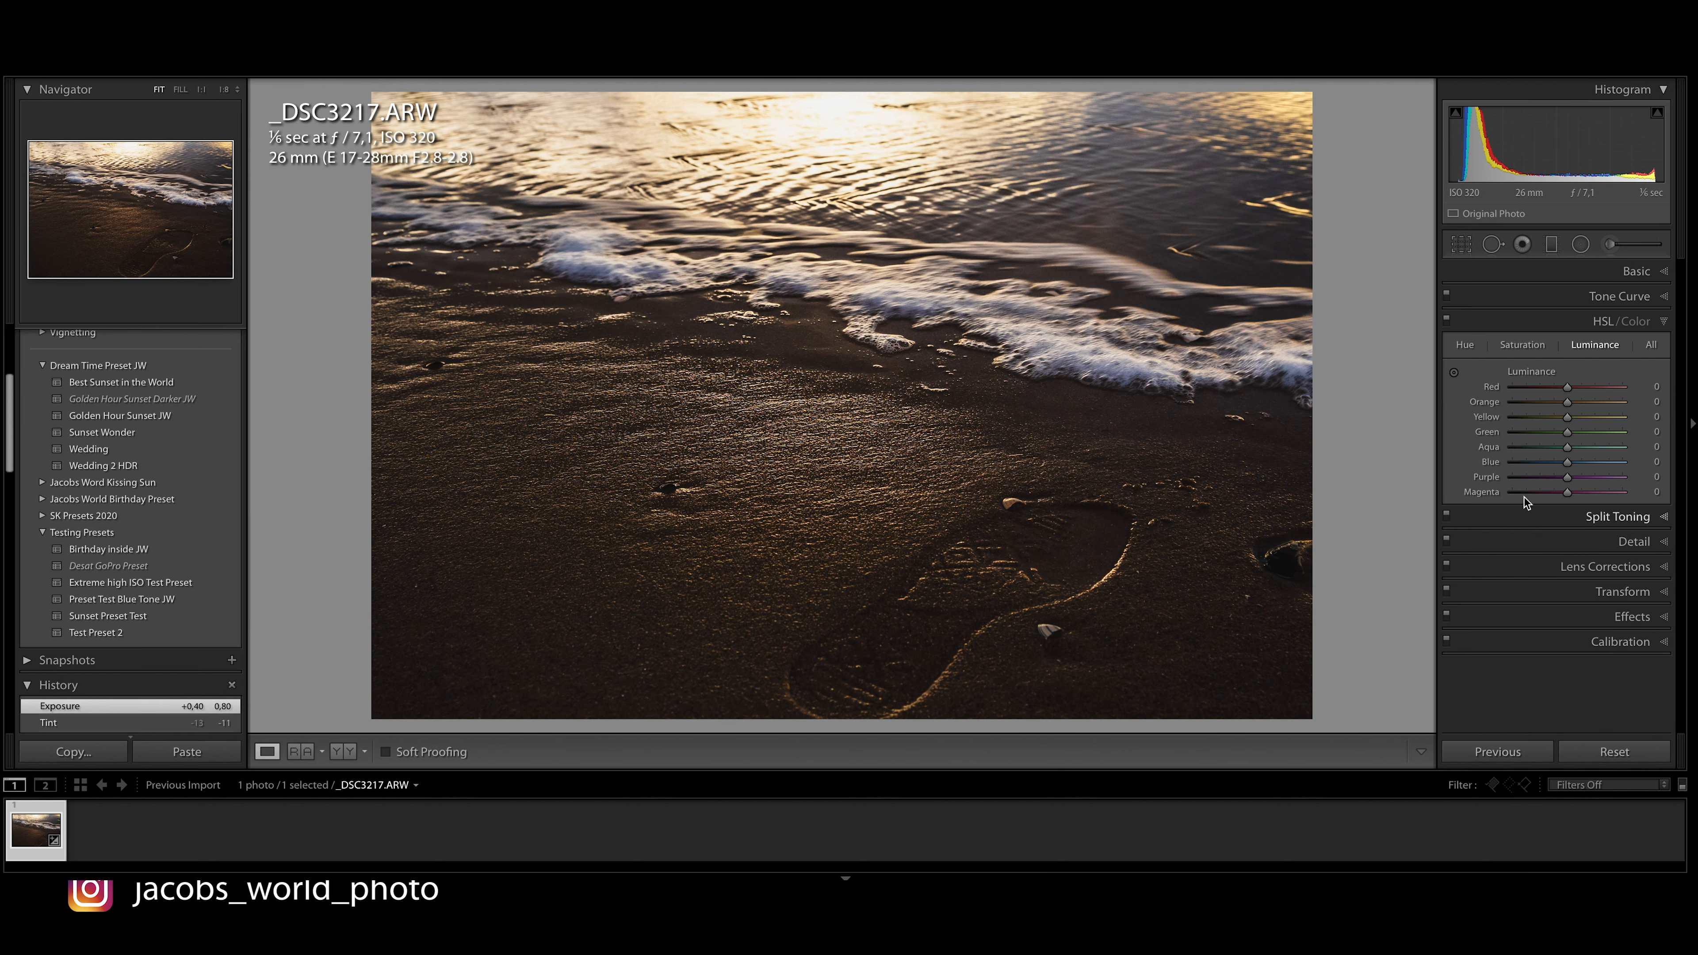
{"action": "left_click", "coordinate": [1454, 345]}
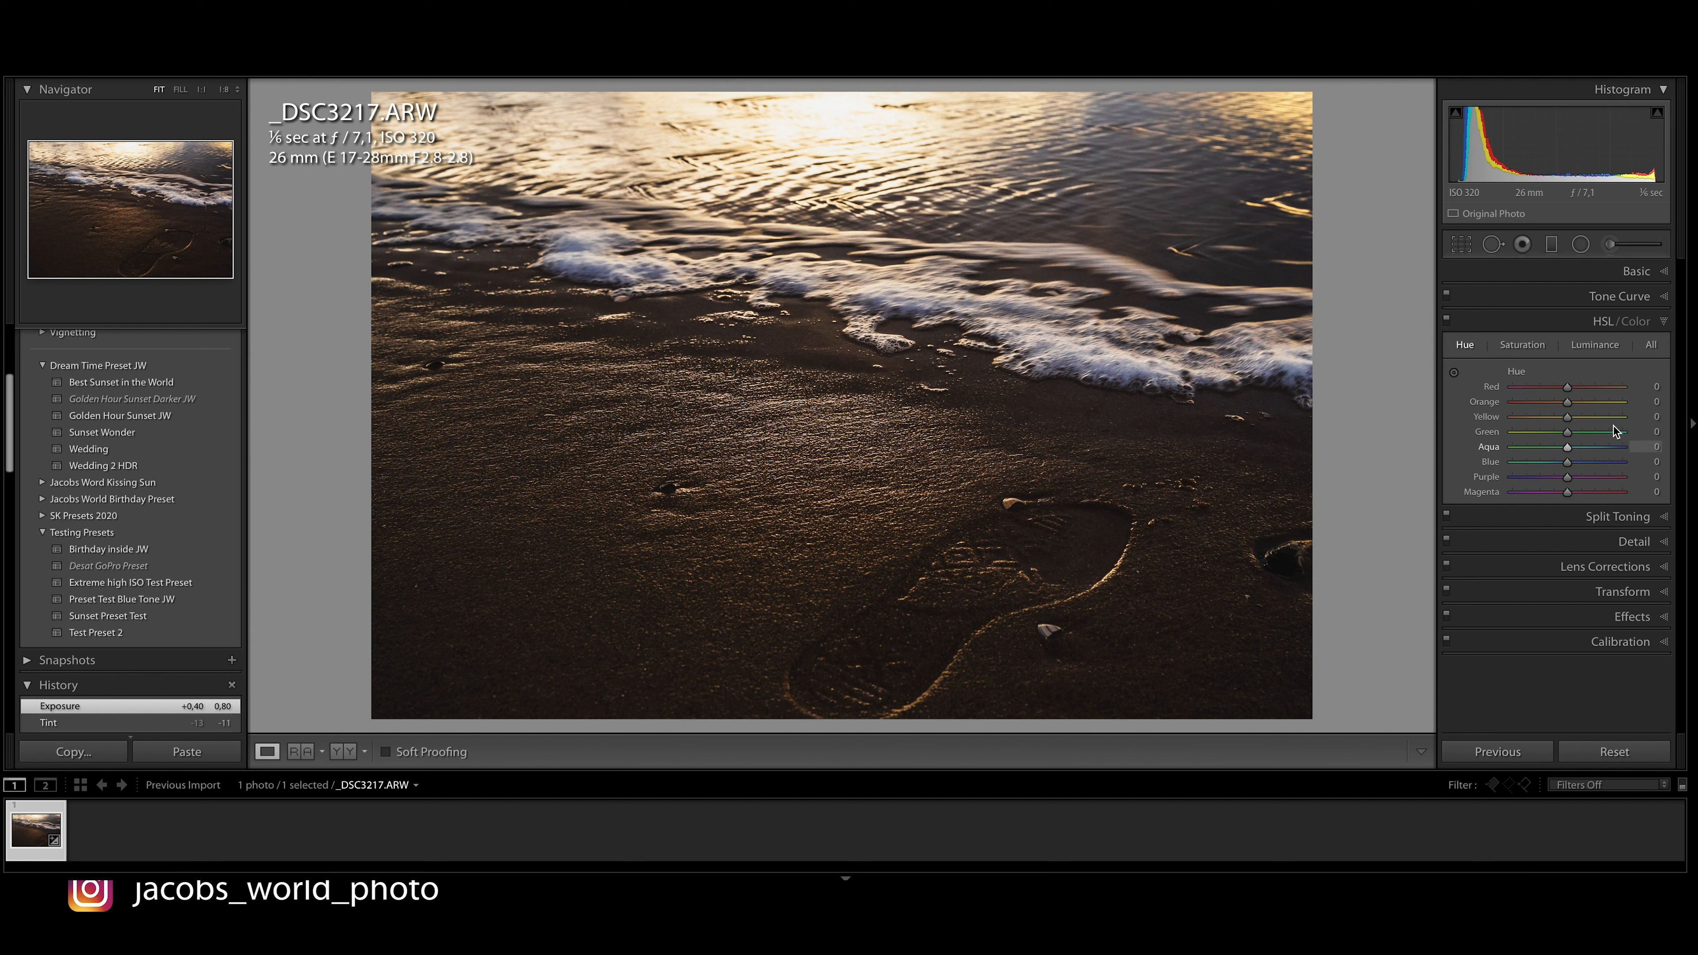
{"action": "left_click_drag", "start_coordinate": [1568, 387], "coordinate": [1530, 429]}
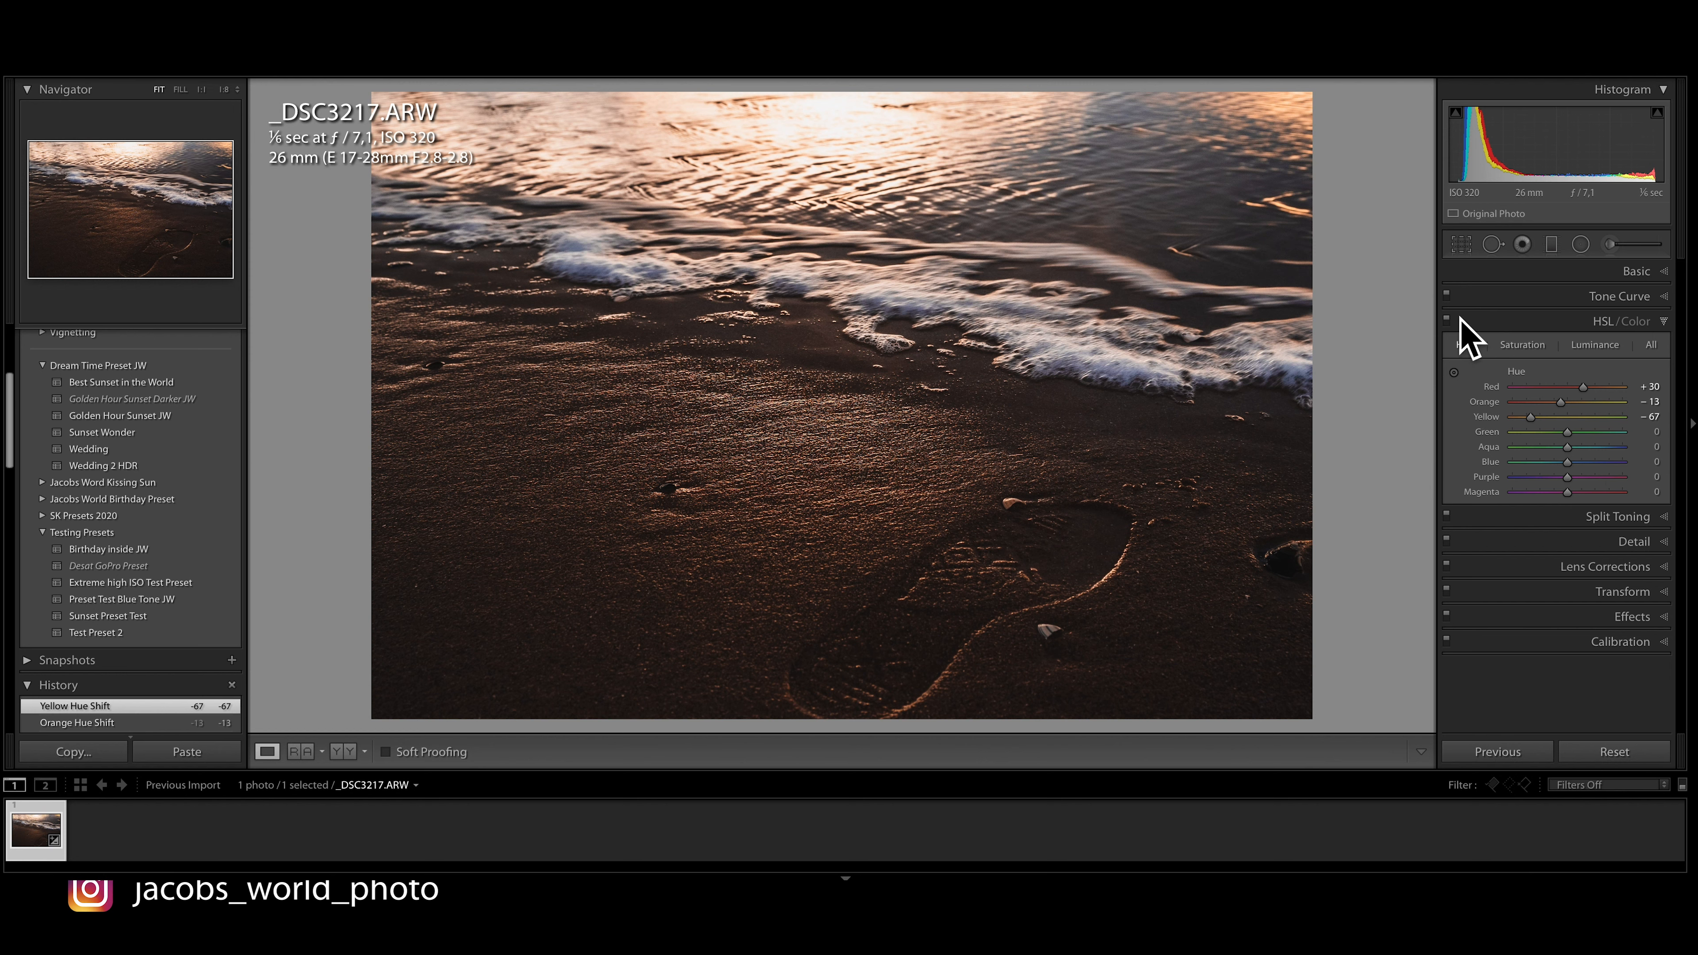
{"action": "left_click", "coordinate": [1448, 323]}
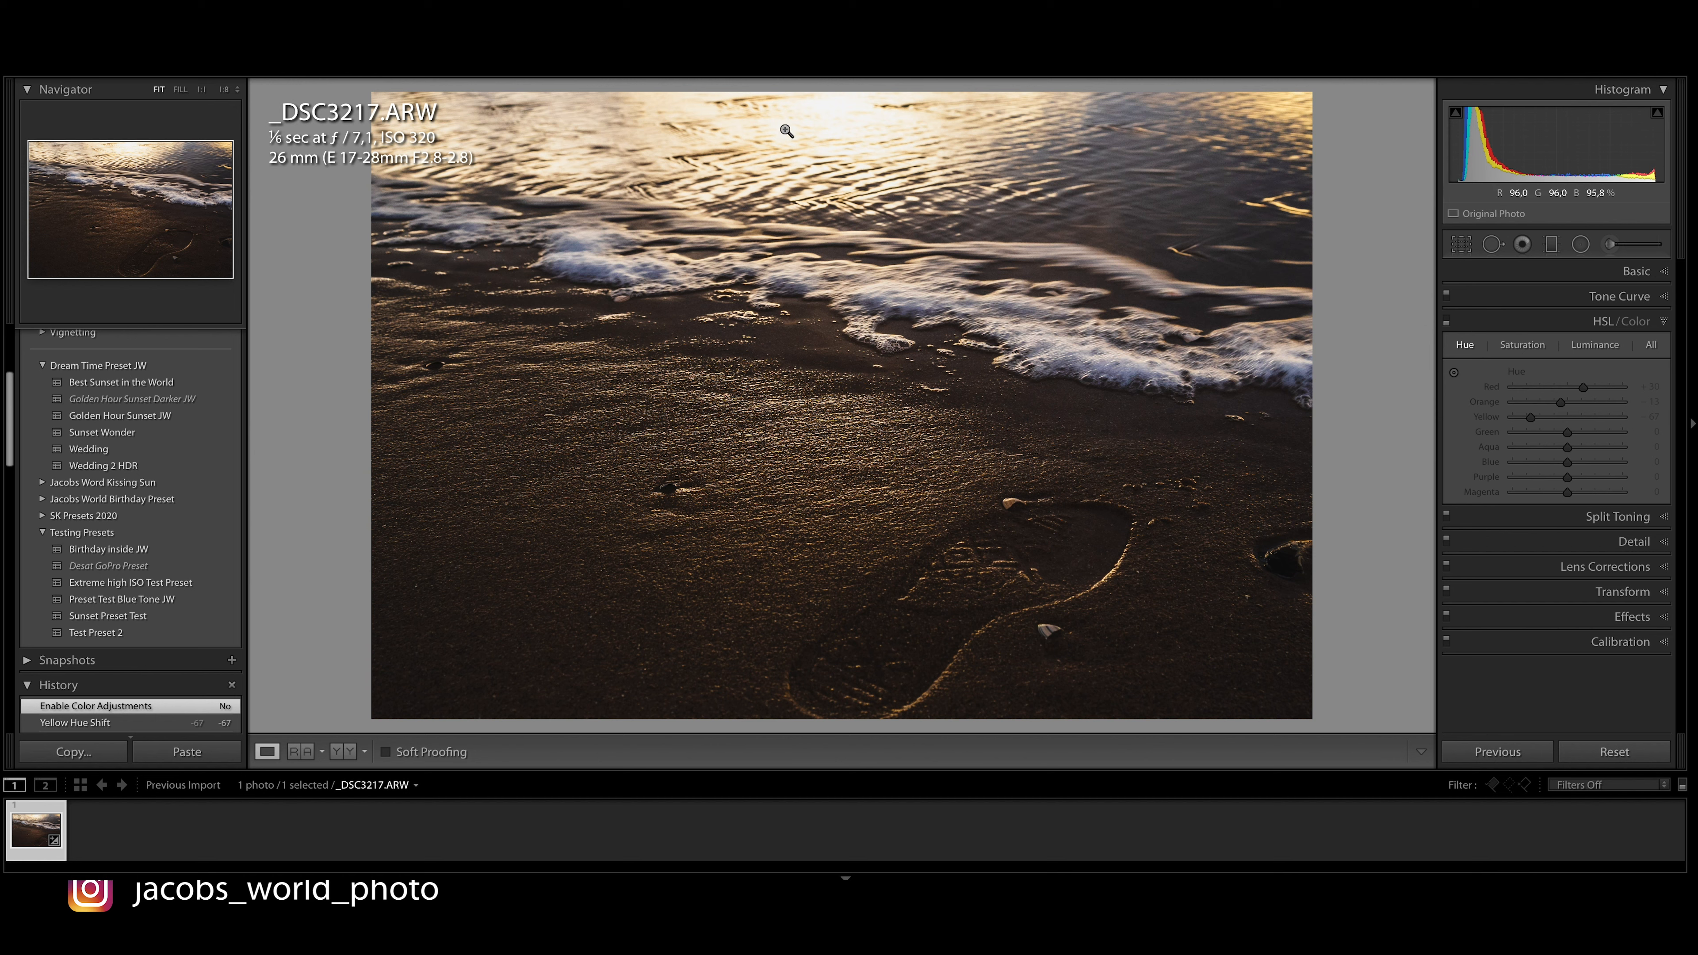
{"action": "left_click", "coordinate": [1448, 324]}
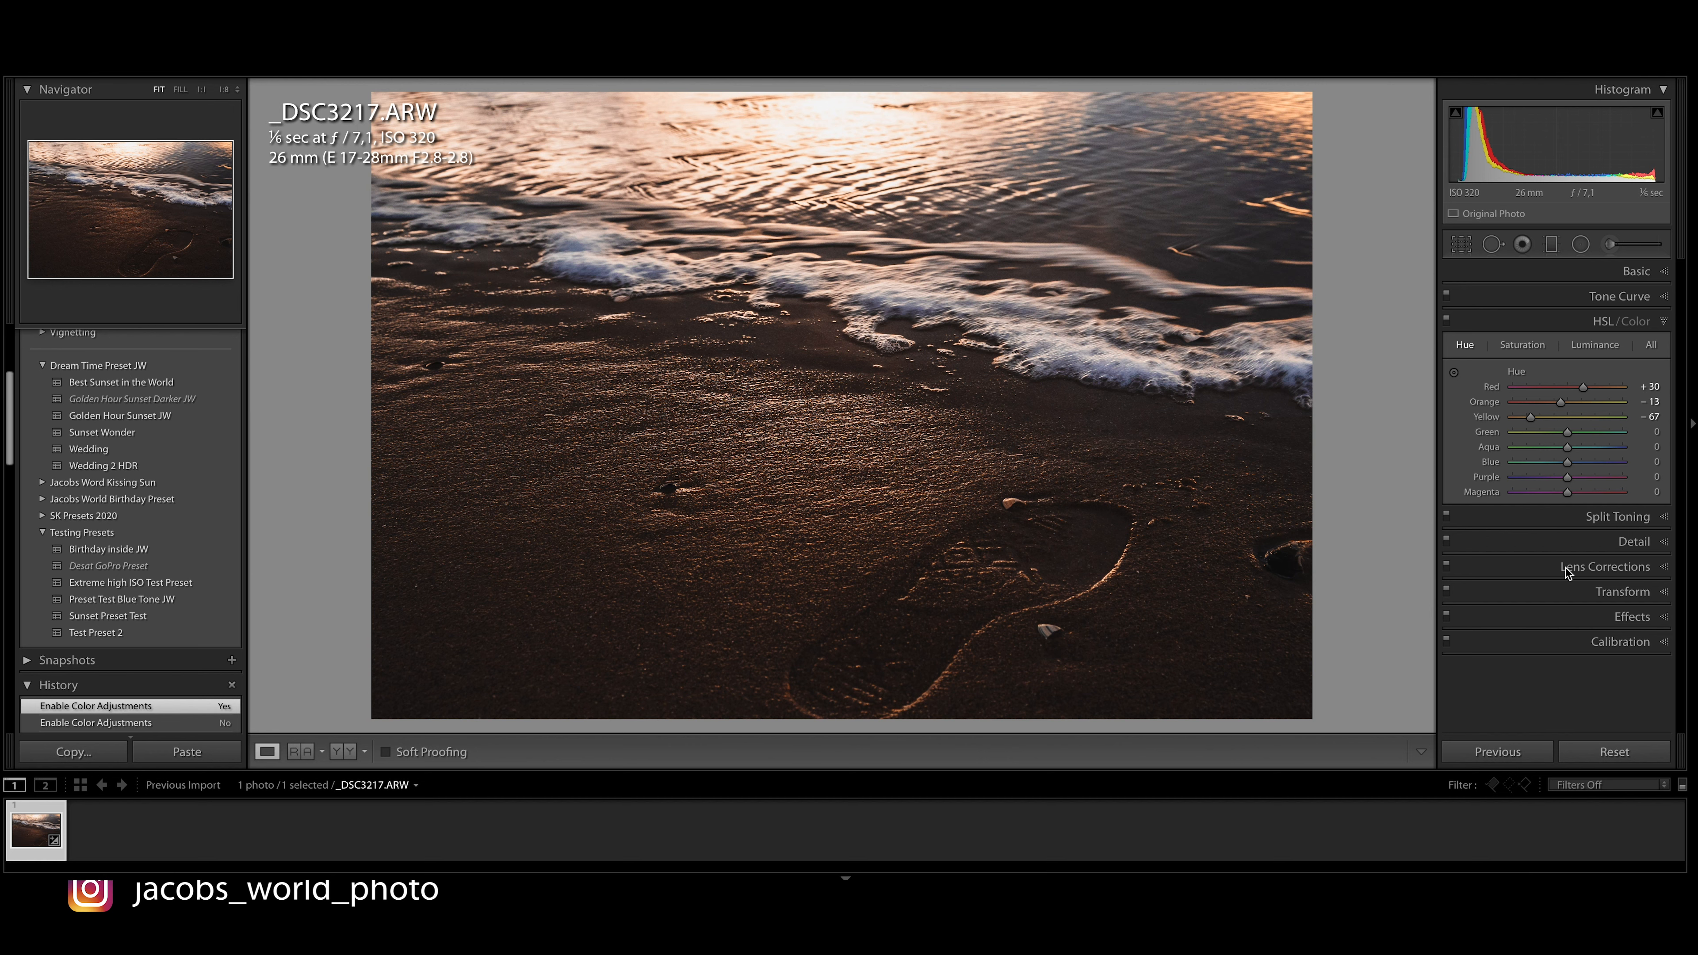
{"action": "mouse_move", "coordinate": [1568, 461]}
{"action": "left_mouse_down"}
{"action": "mouse_move", "coordinate": [1512, 470]}
{"action": "mouse_move", "coordinate": [1554, 468]}
{"action": "left_mouse_up"}
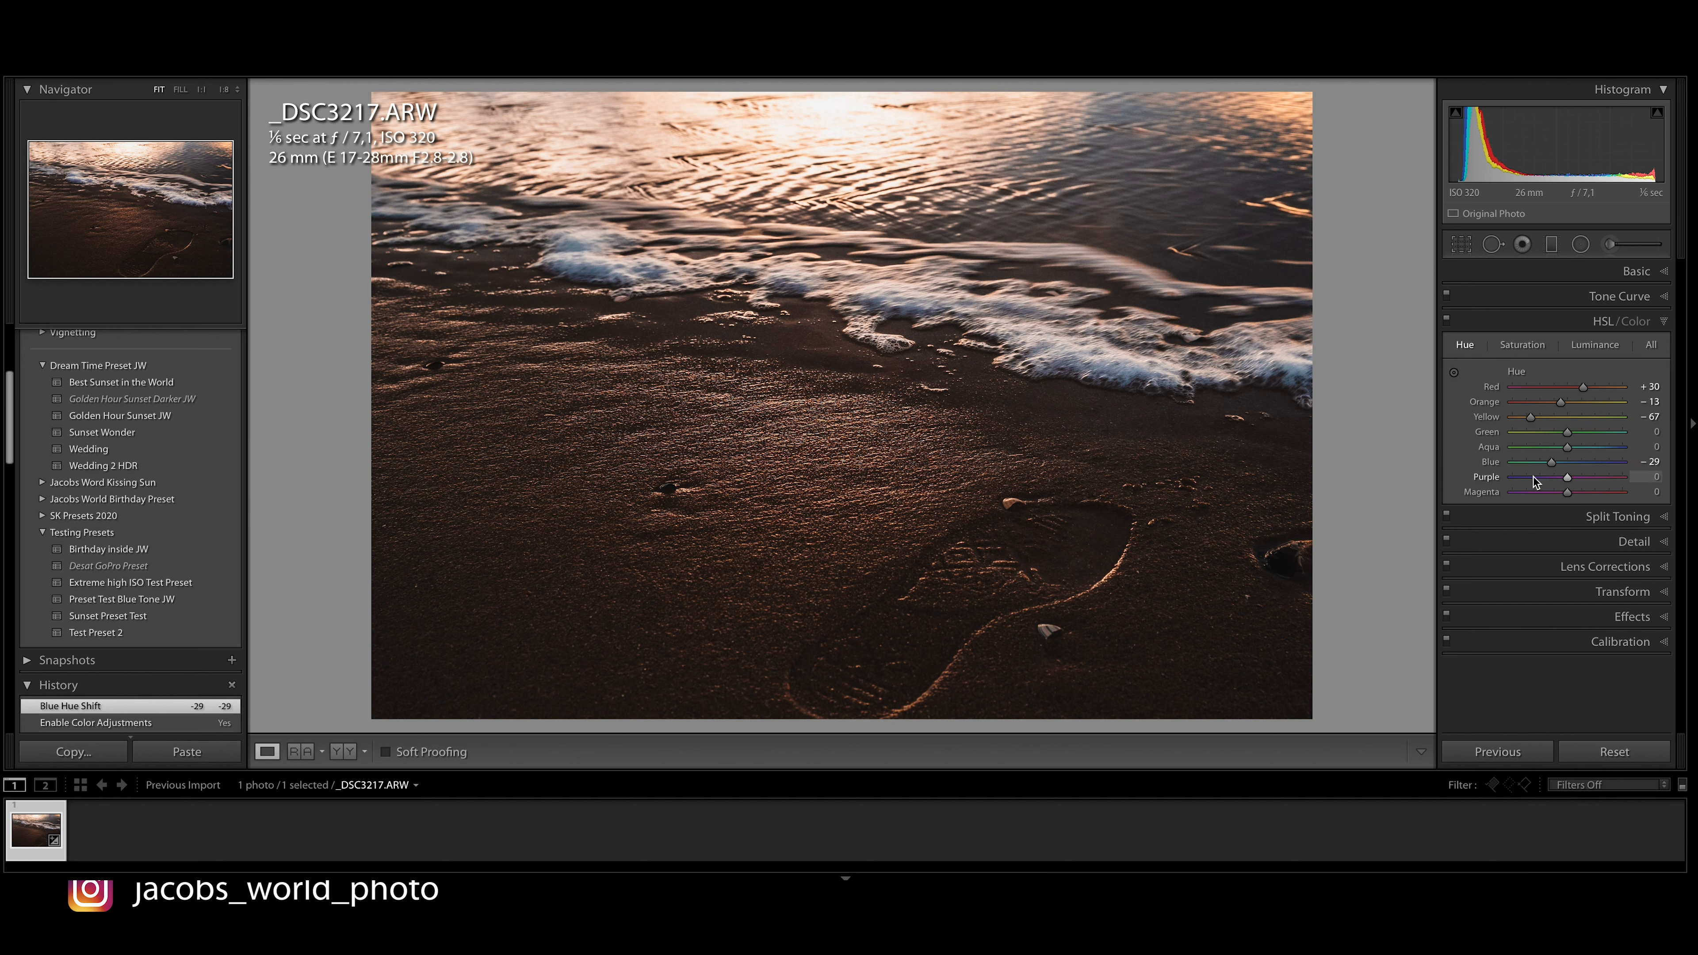
Set HSL saturation to red +24, orange +34 and yellow +25, and luminance to red -11, orange -12 and yellow -11
{"action": "left_click", "coordinate": [1518, 344]}
{"action": "mouse_move", "coordinate": [1569, 402]}
{"action": "left_mouse_down"}
{"action": "mouse_move", "coordinate": [1588, 403]}
{"action": "mouse_move", "coordinate": [1581, 418]}
{"action": "mouse_move", "coordinate": [1587, 387]}
{"action": "mouse_move", "coordinate": [1551, 389]}
{"action": "mouse_move", "coordinate": [1580, 390]}
{"action": "left_mouse_up"}
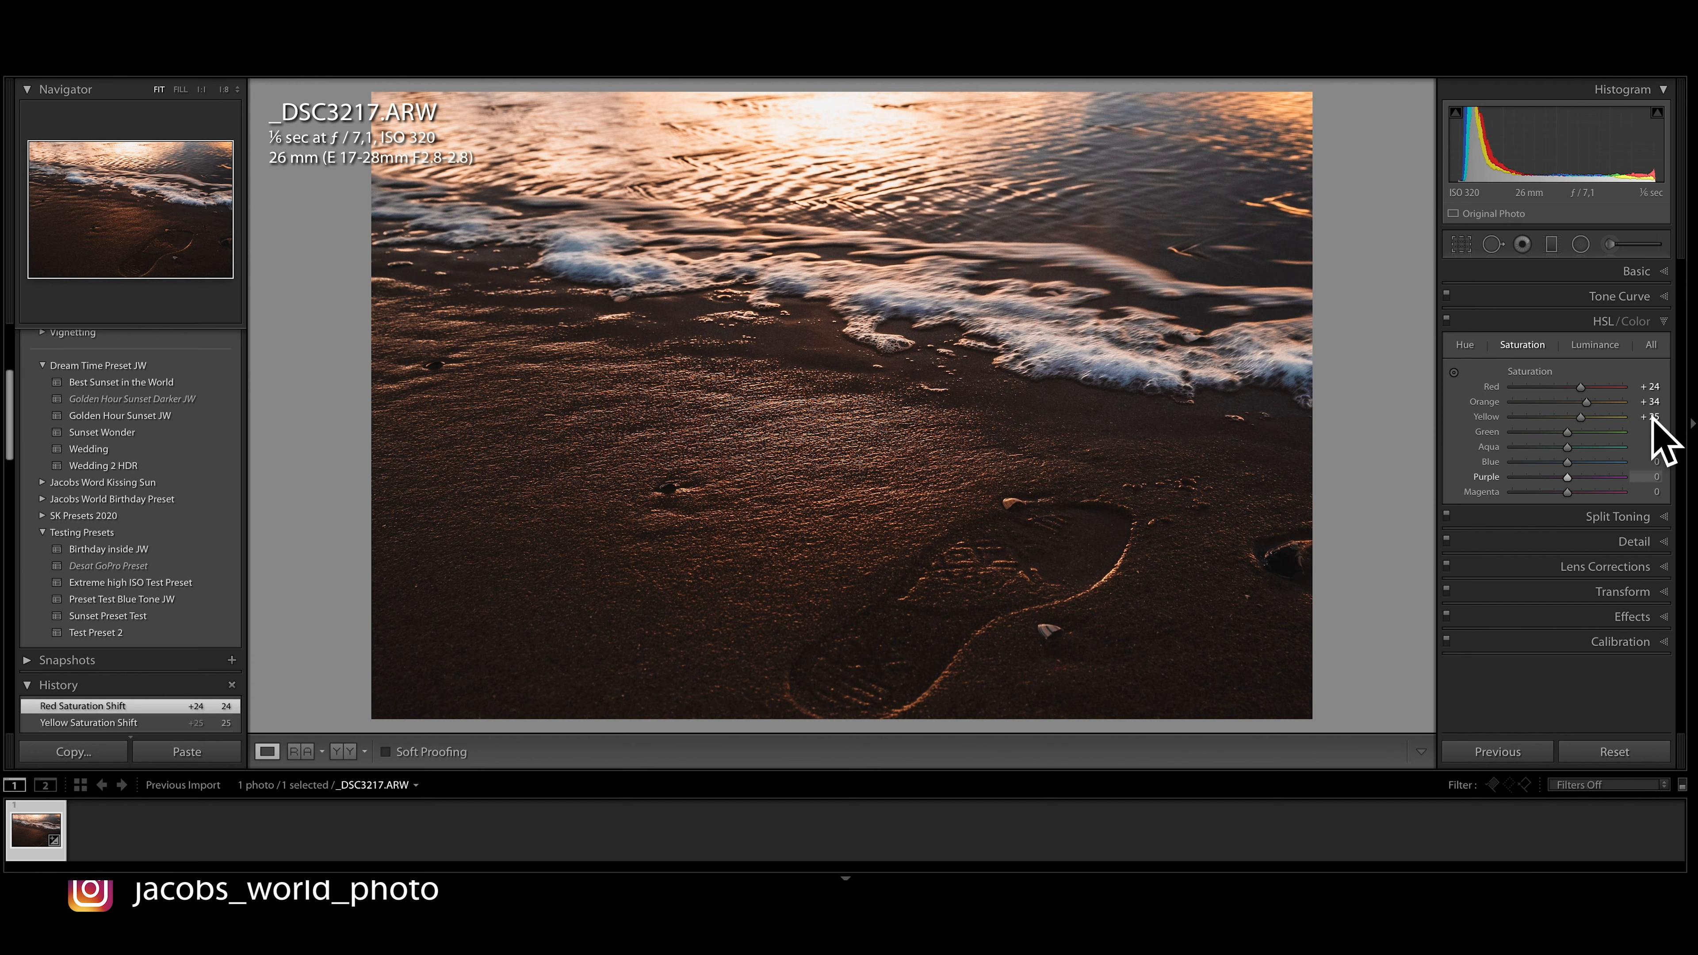
{"action": "left_click", "coordinate": [1593, 346]}
{"action": "left_click_drag", "start_coordinate": [1567, 419], "coordinate": [1561, 391]}
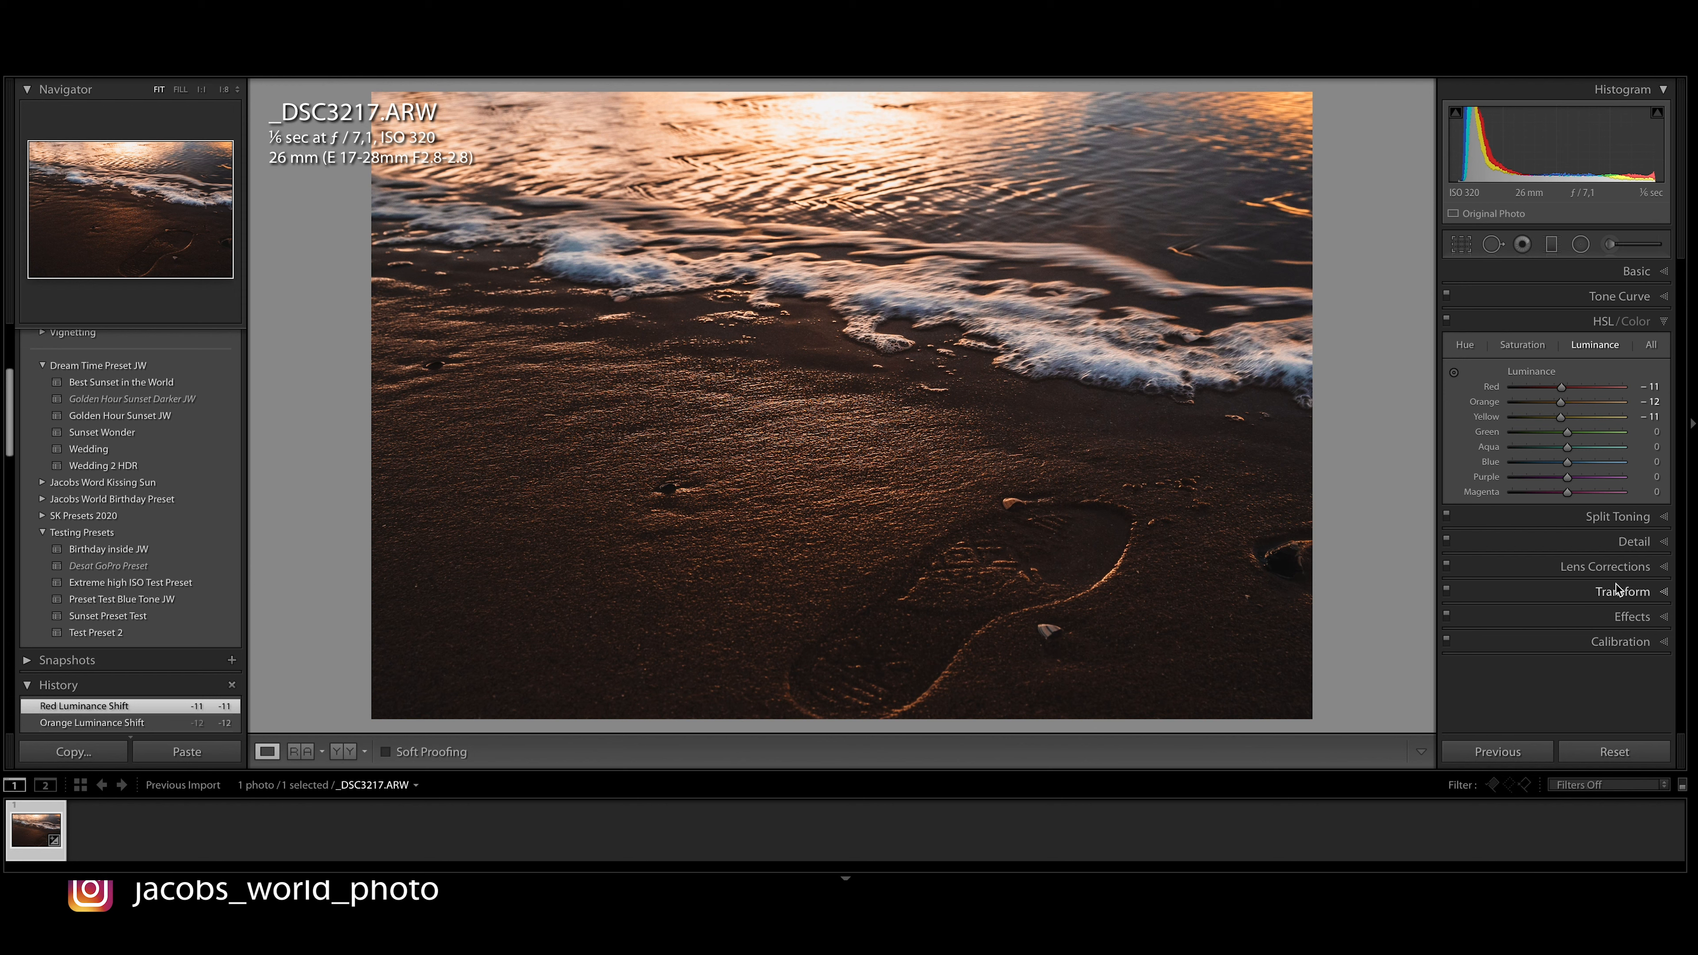
Split-tone the highlights with hue 27 and saturation 64, and the shadows with hue 202 and saturation 18
{"action": "left_click", "coordinate": [1605, 517]}
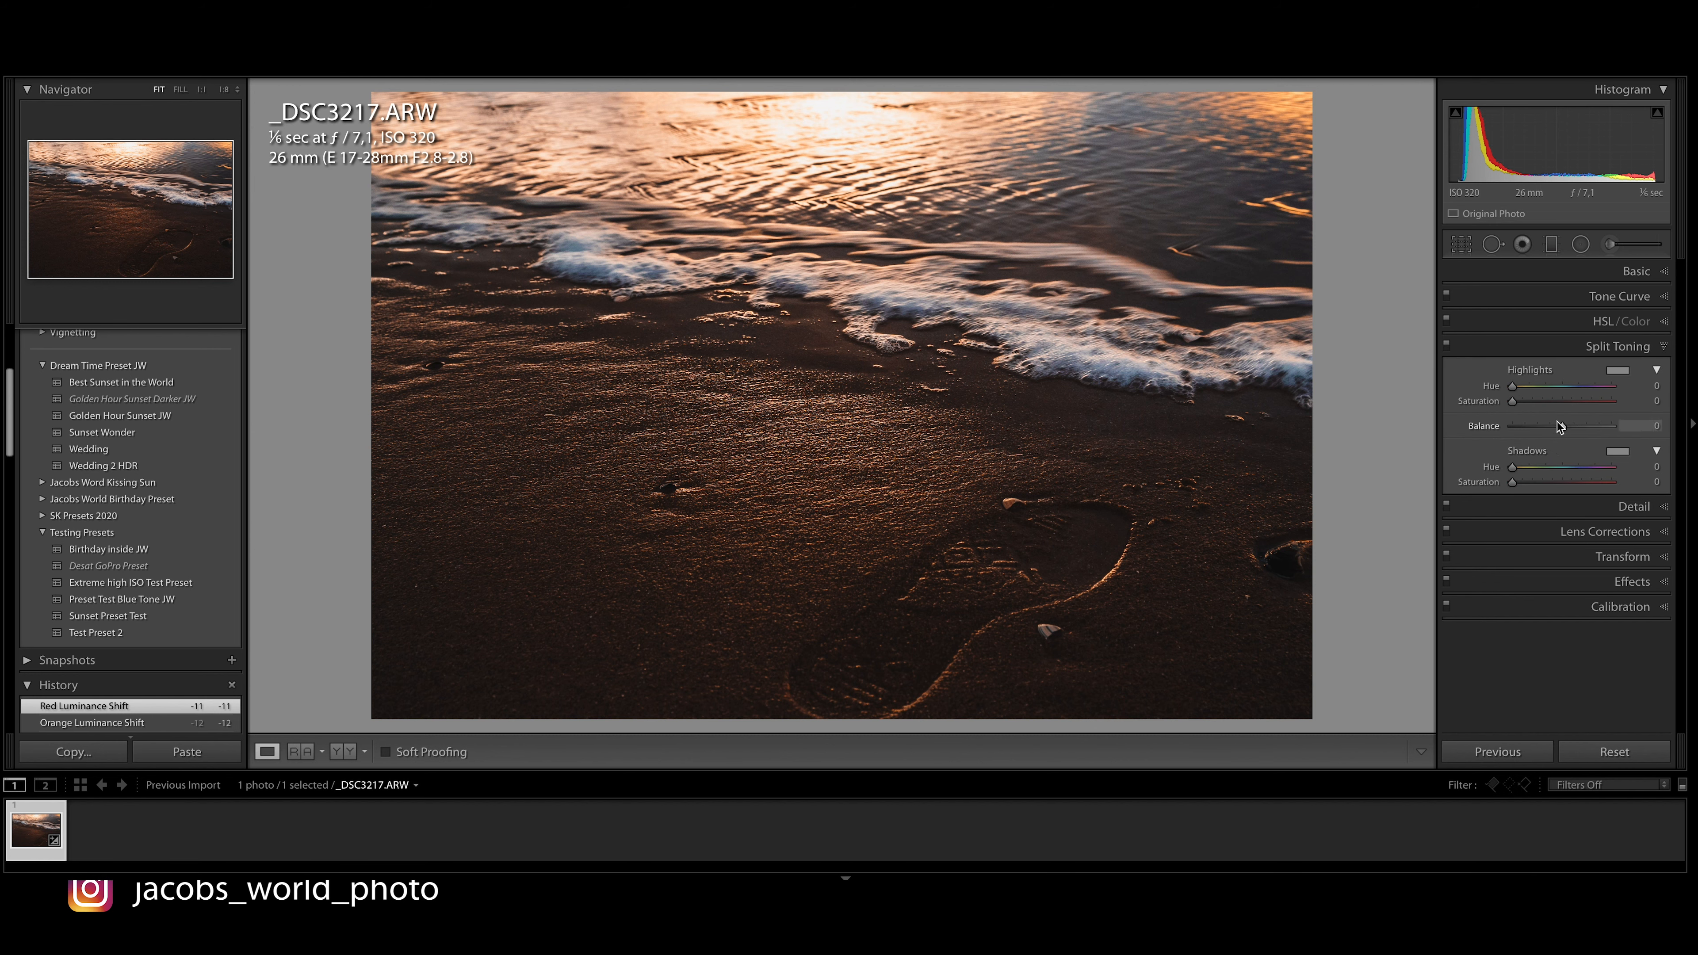
{"action": "left_click", "coordinate": [1515, 387], "text": "alt"}
{"action": "left_click_drag", "start_coordinate": [1515, 388], "coordinate": [1518, 387]}
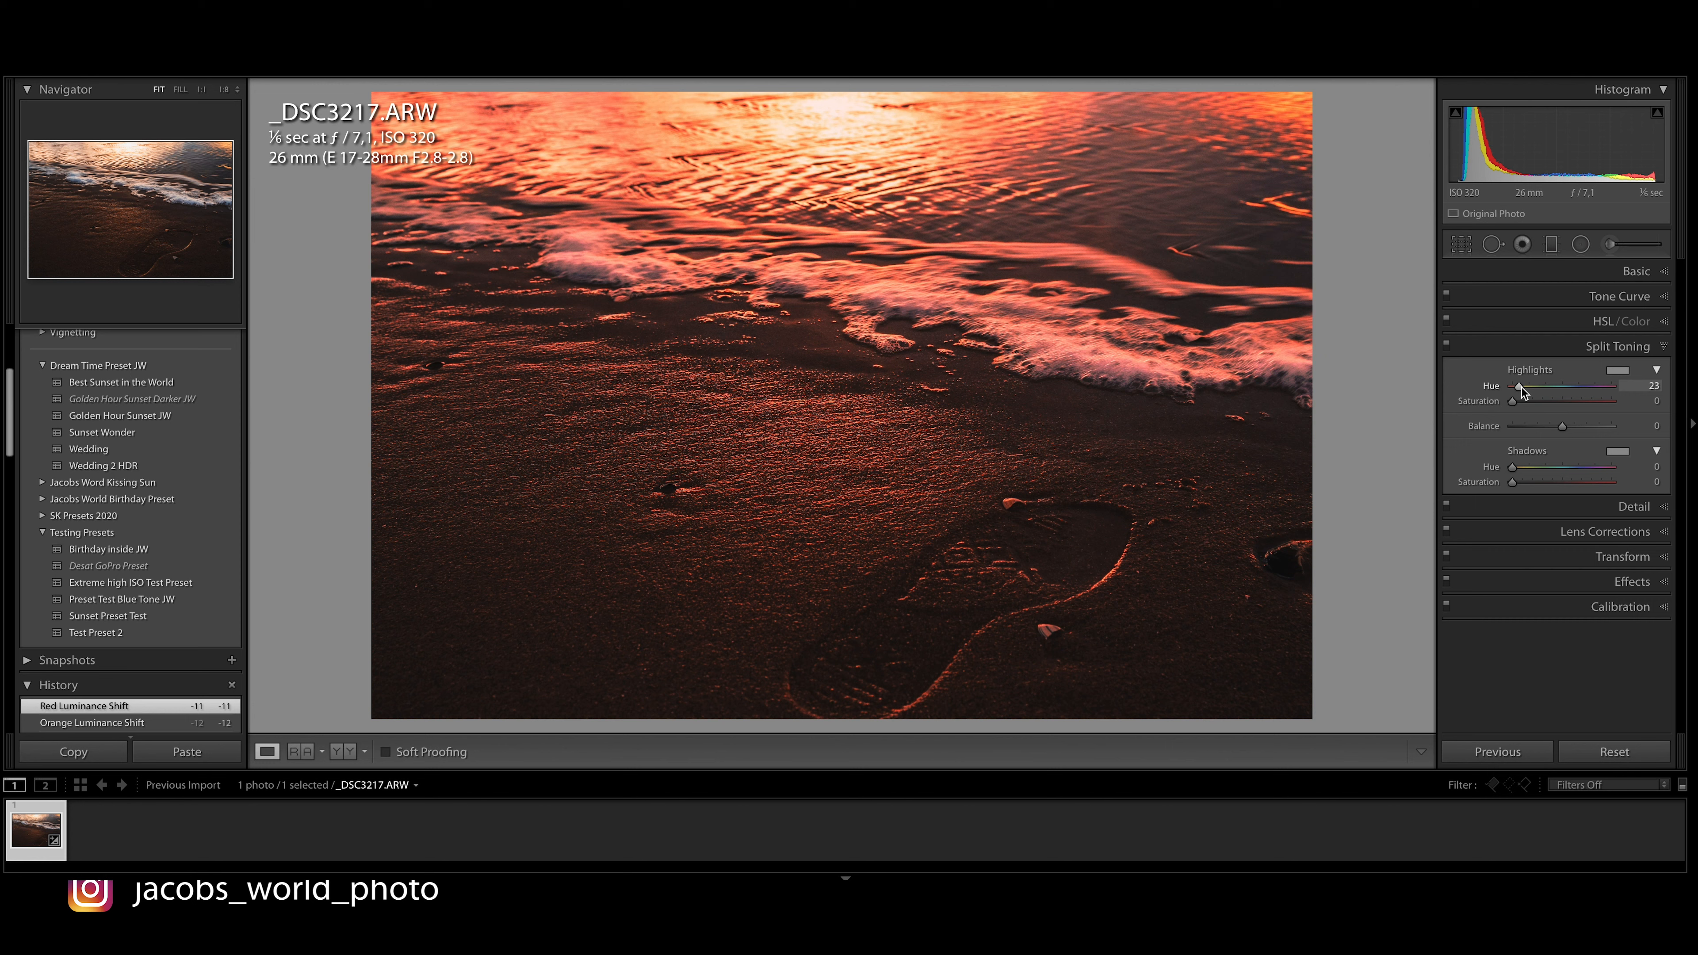
{"action": "left_click_drag", "start_coordinate": [1524, 388], "coordinate": [1565, 406]}
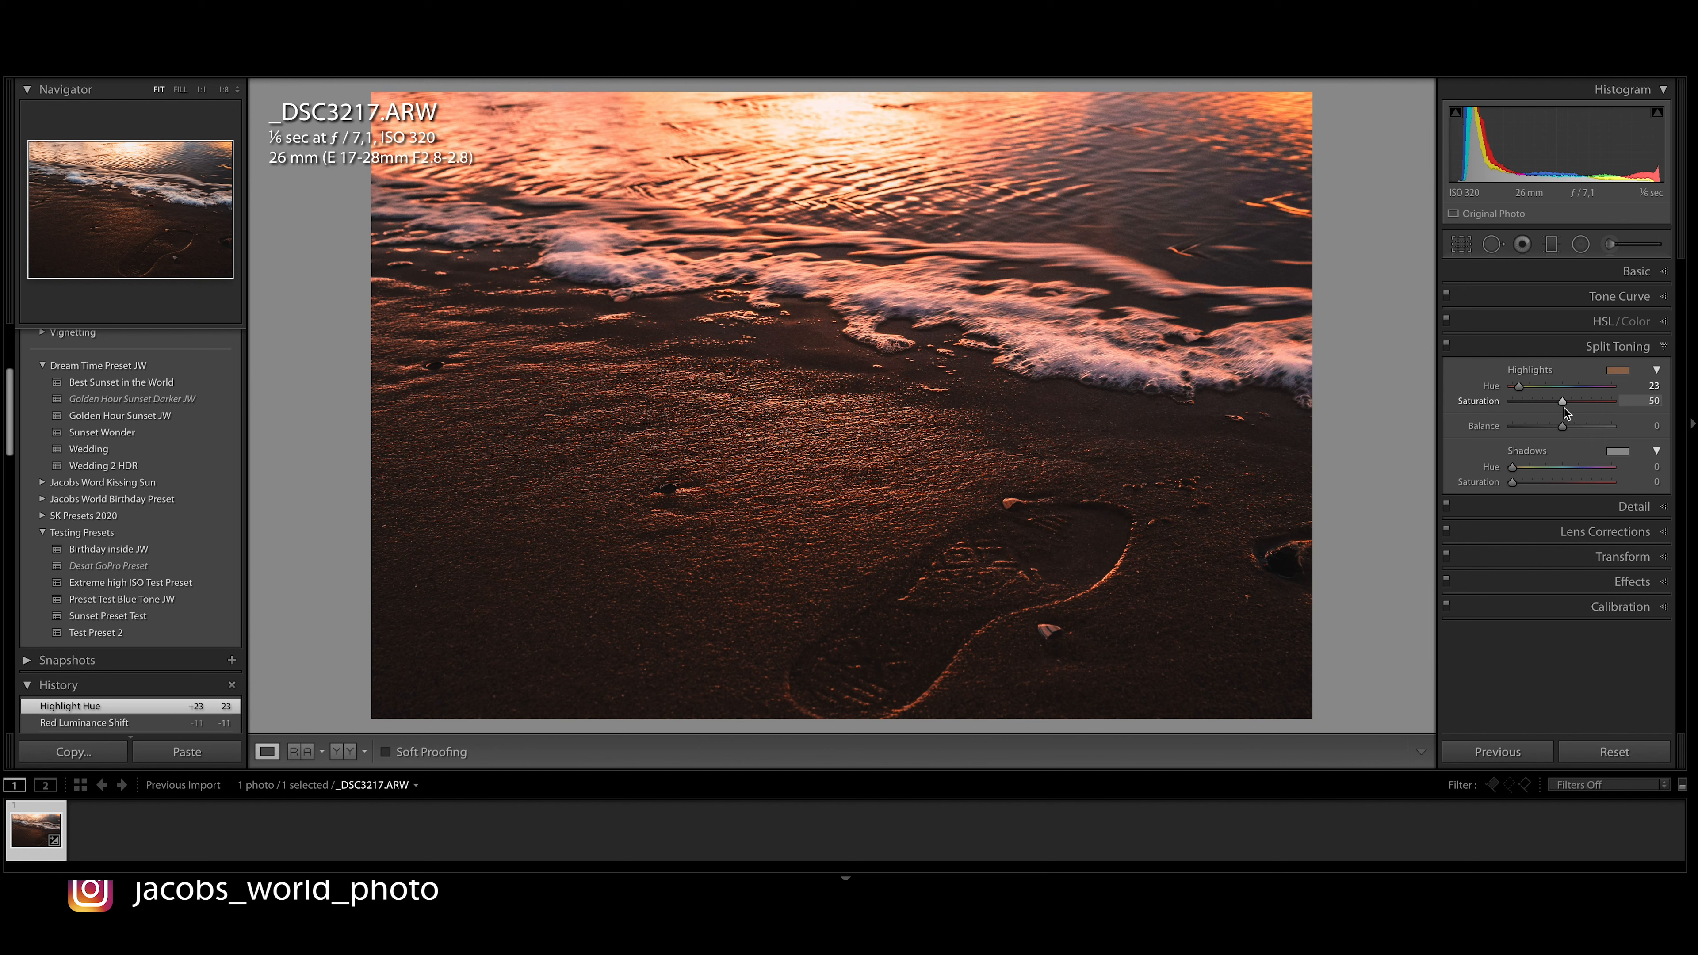
{"action": "key", "text": "alt"}
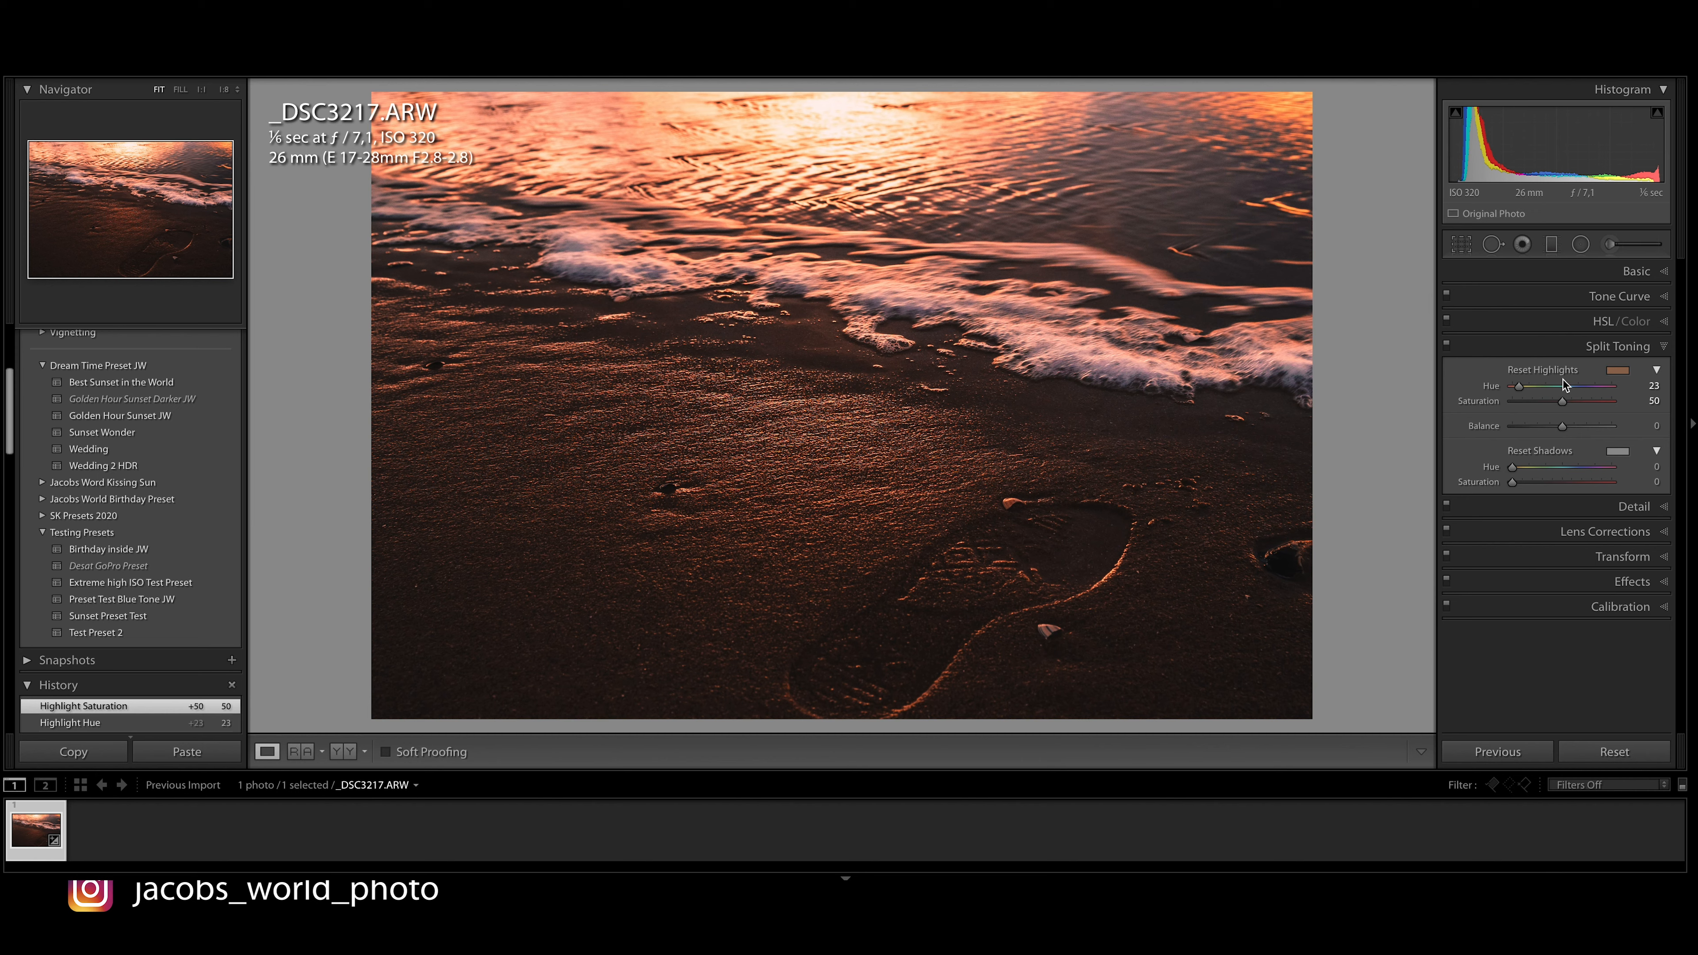
{"action": "mouse_move", "coordinate": [1519, 387]}
{"action": "left_mouse_down"}
{"action": "mouse_move", "coordinate": [1563, 389]}
{"action": "mouse_move", "coordinate": [1505, 390]}
{"action": "mouse_move", "coordinate": [1567, 397]}
{"action": "mouse_move", "coordinate": [1525, 403]}
{"action": "left_mouse_up"}
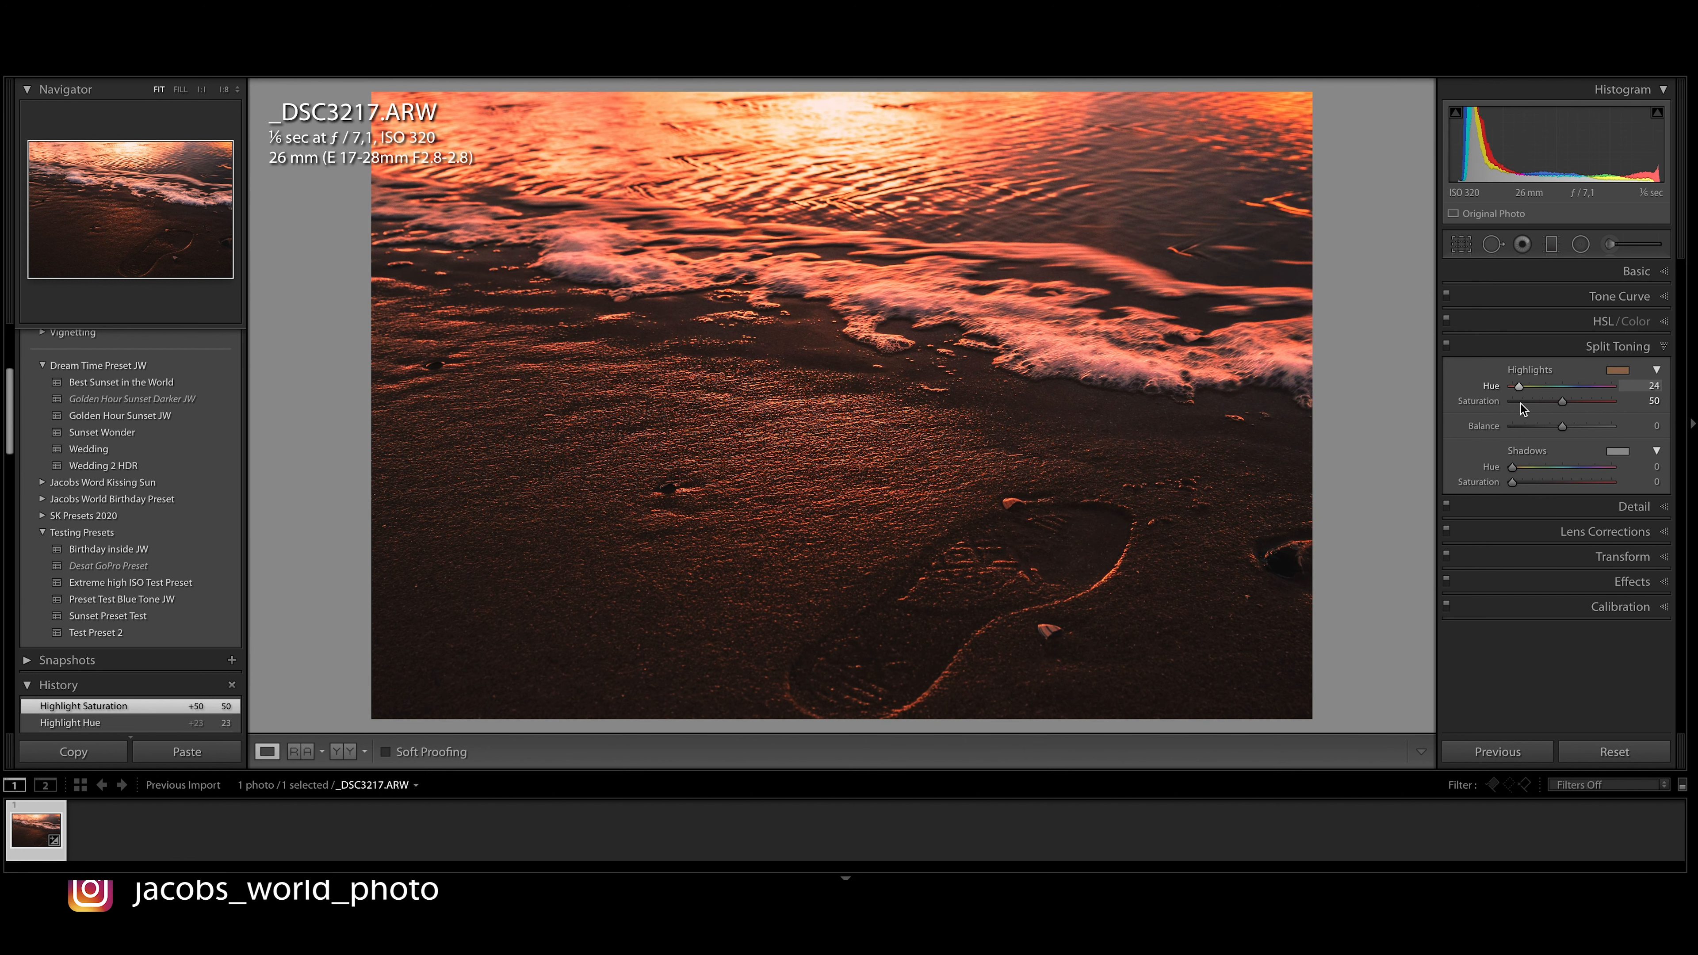
{"action": "left_click_drag", "start_coordinate": [1522, 409], "coordinate": [1525, 408]}
{"action": "left_click_drag", "start_coordinate": [1522, 404], "coordinate": [1523, 404]}
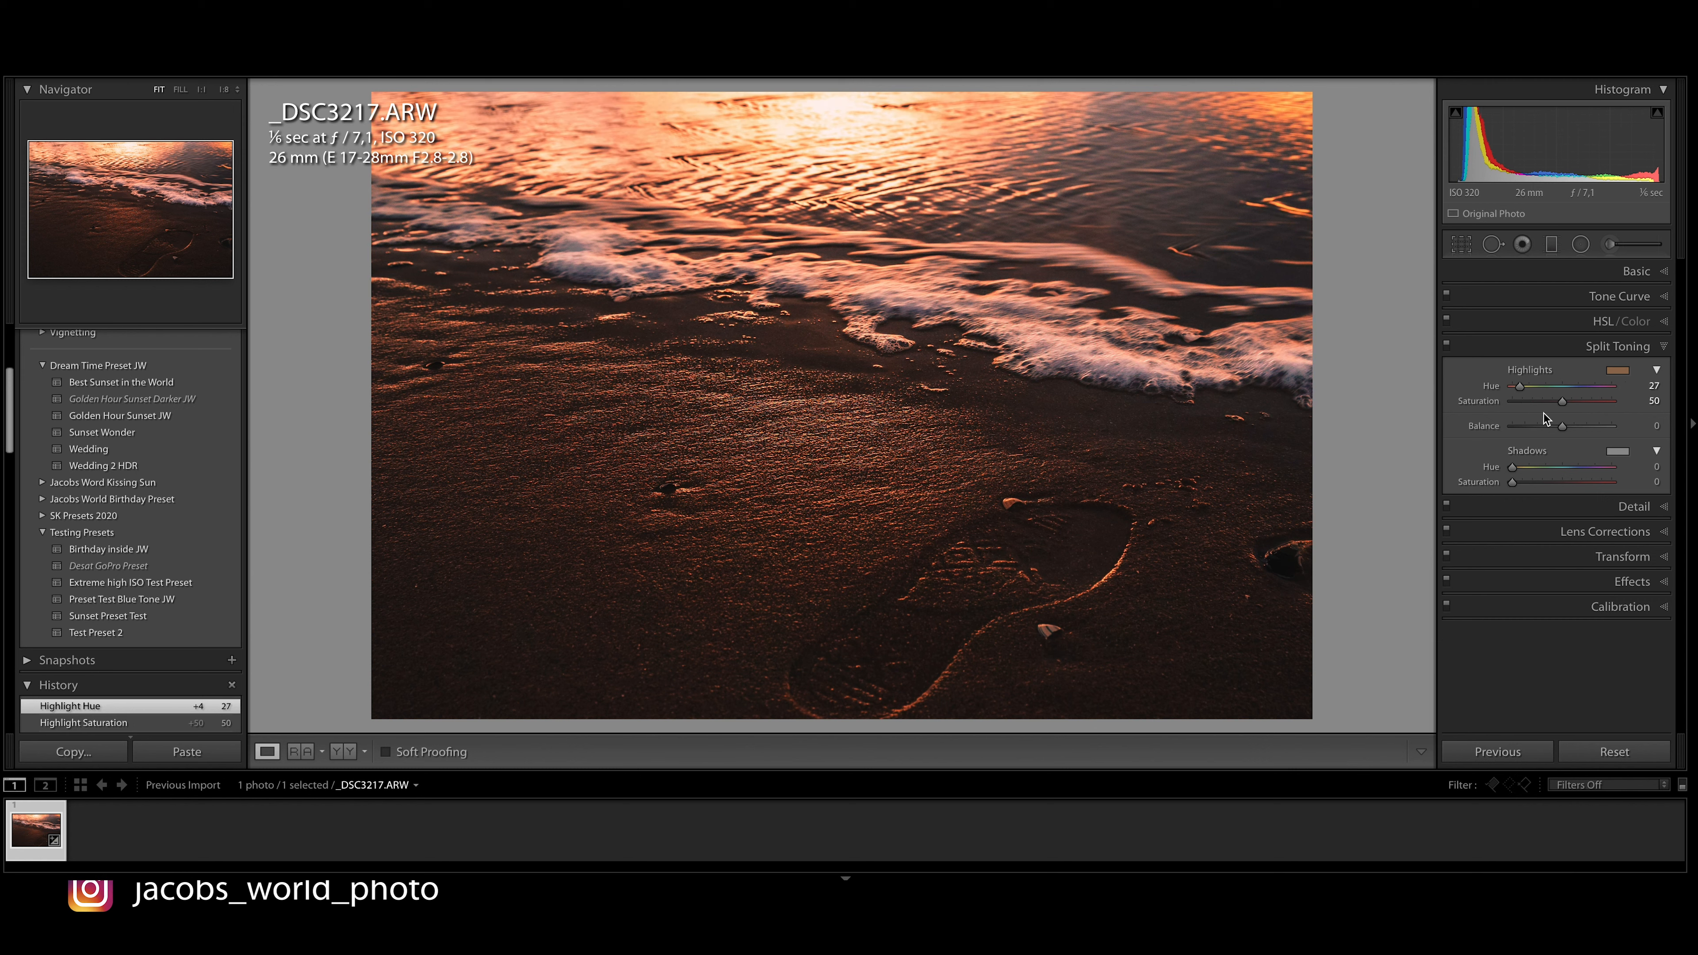
{"action": "left_click_drag", "start_coordinate": [1567, 403], "coordinate": [1581, 403]}
{"action": "mouse_move", "coordinate": [1513, 468]}
{"action": "left_mouse_down"}
{"action": "mouse_move", "coordinate": [1569, 469]}
{"action": "mouse_move", "coordinate": [1533, 485]}
{"action": "left_mouse_up"}
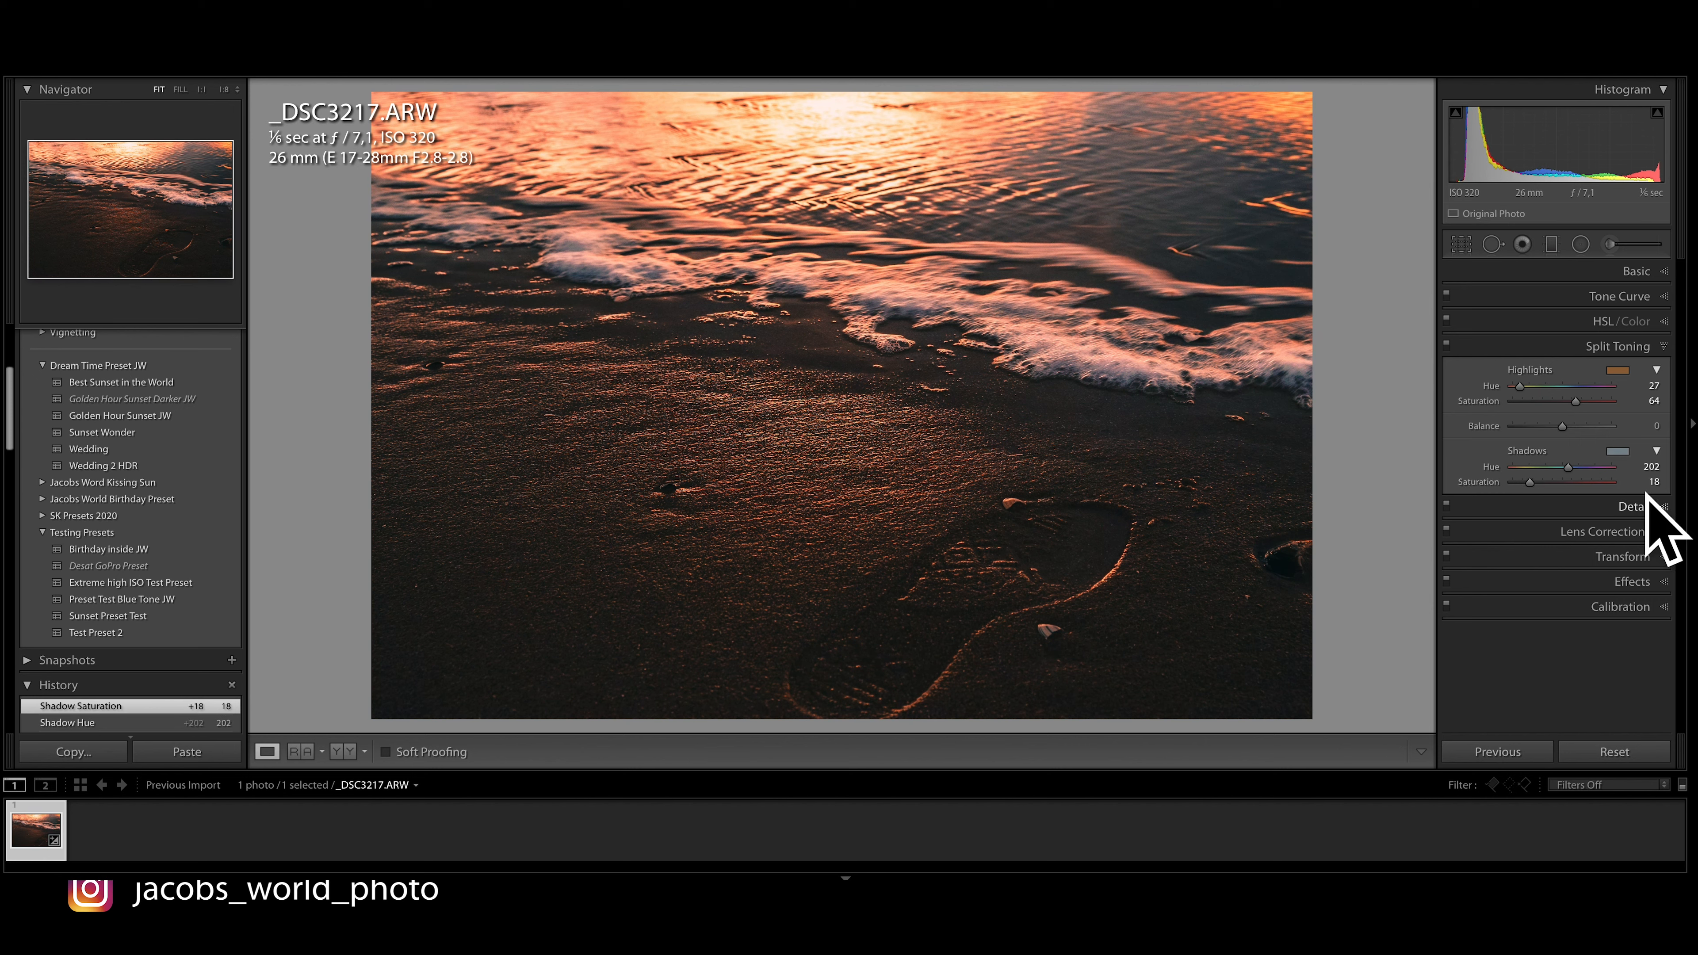
Remove chromatic aberration and enable profile corrections for the Tamron 17-28mm F2.8 lens
{"action": "left_click", "coordinate": [1609, 510]}
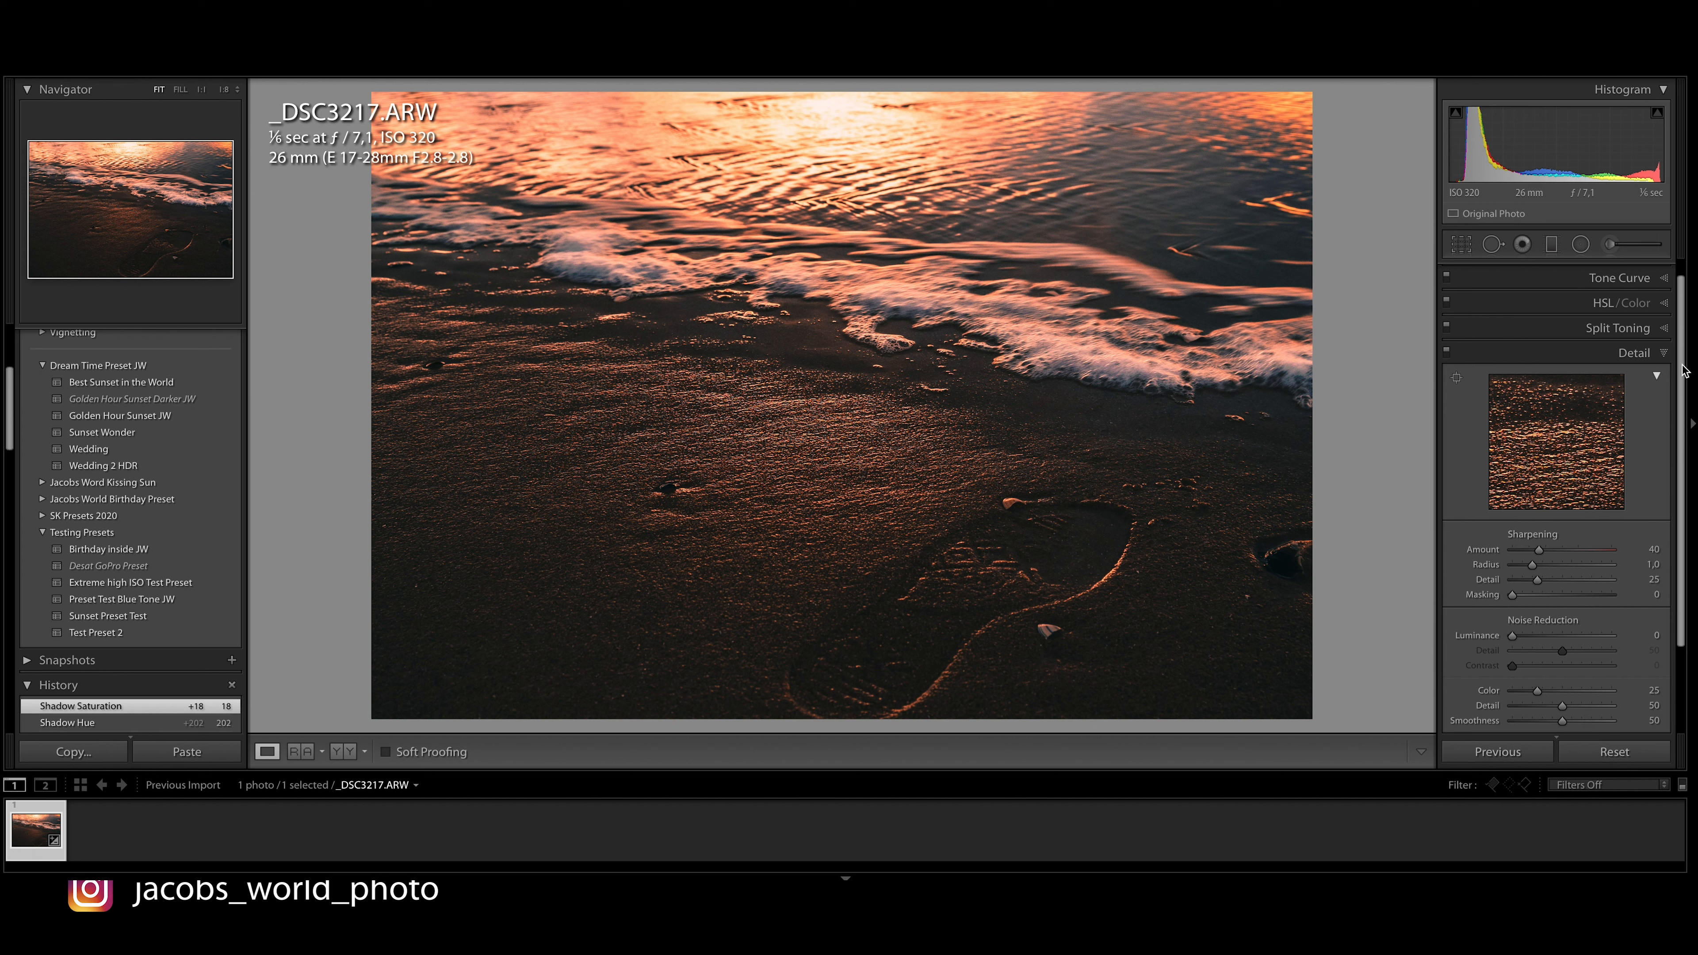
{"action": "left_click_drag", "start_coordinate": [1683, 372], "coordinate": [1686, 472]}
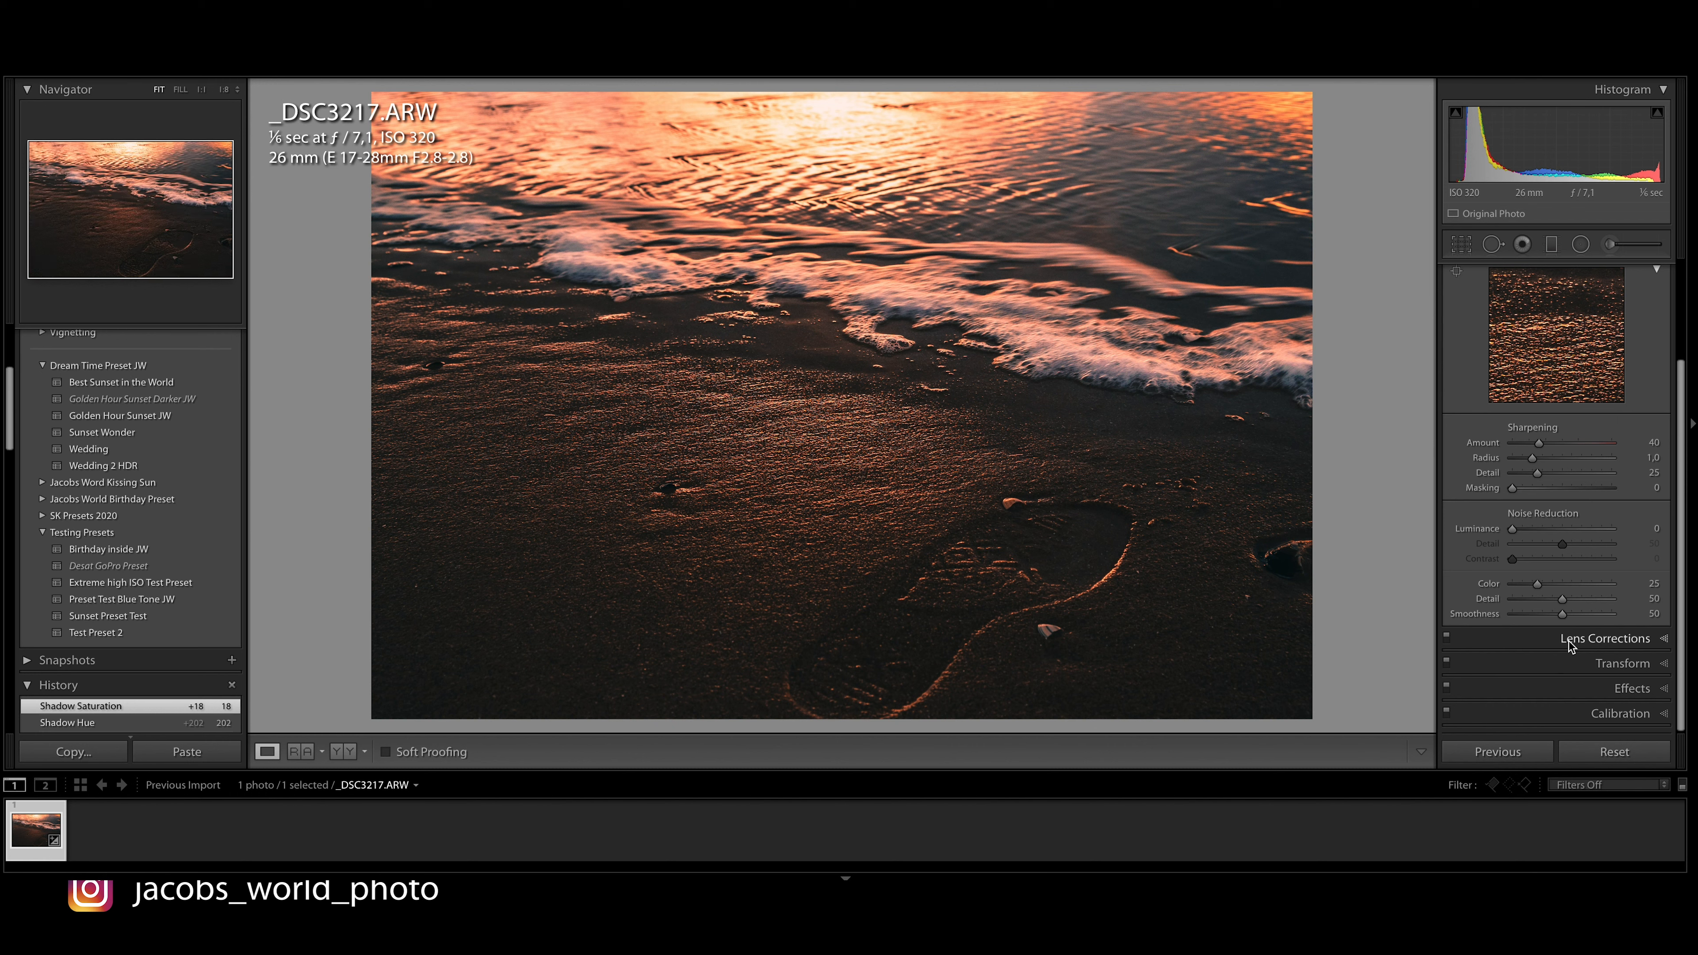
{"action": "left_click", "coordinate": [1539, 641]}
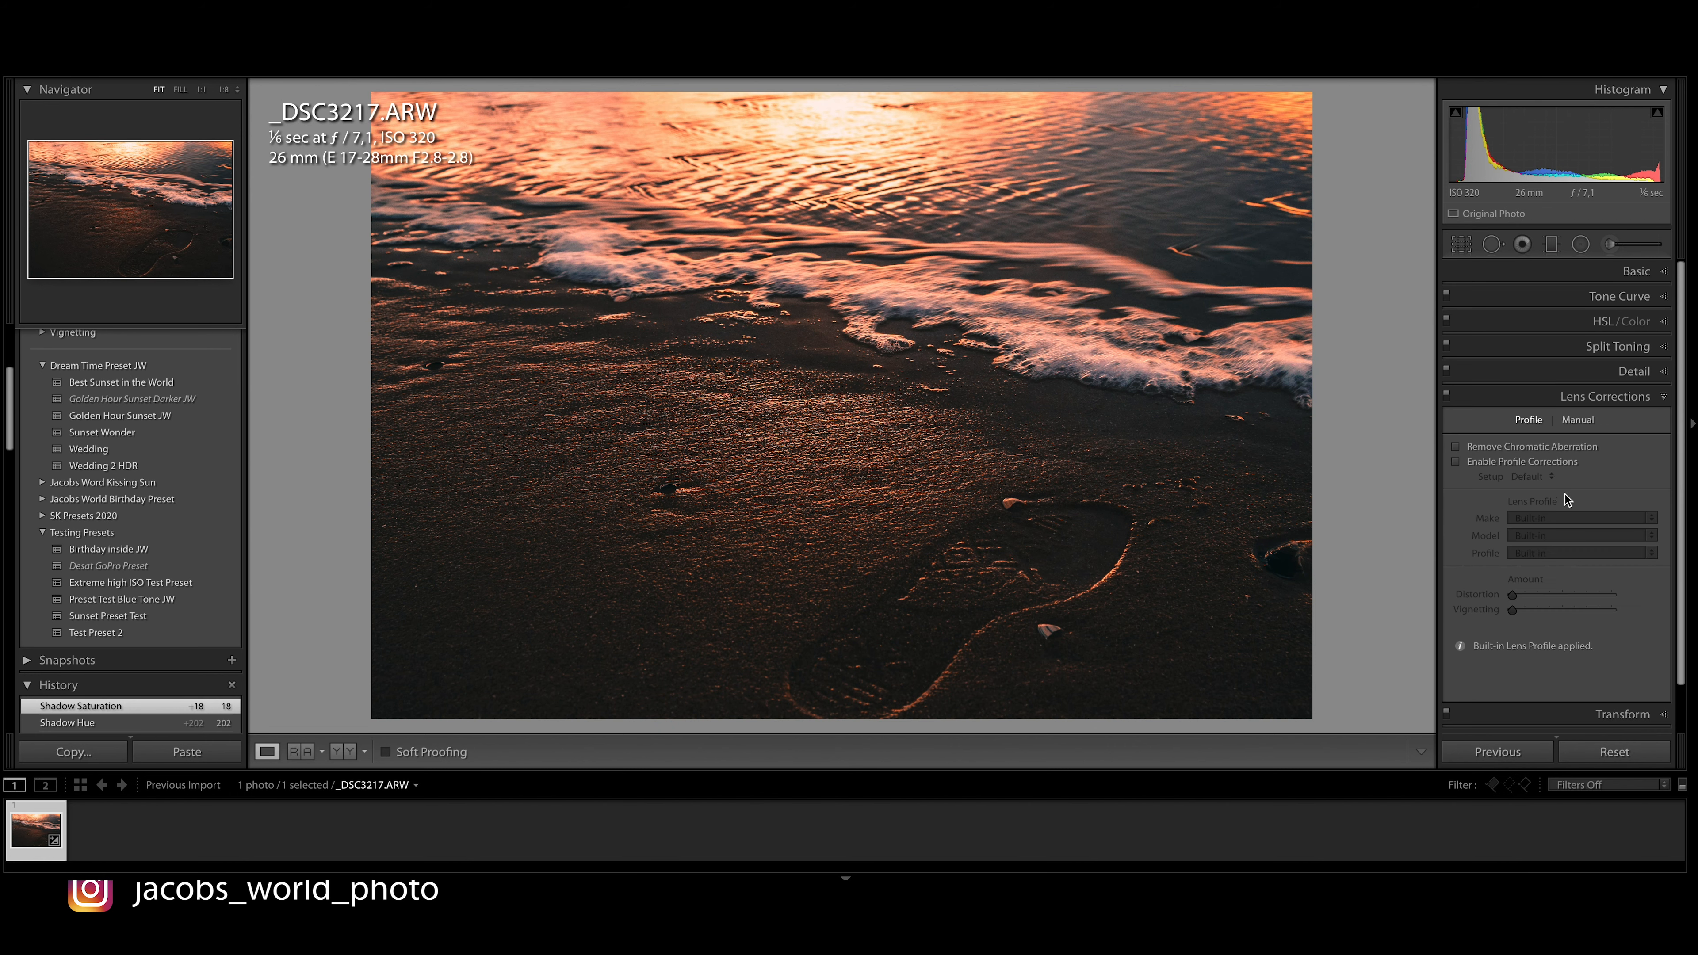
{"action": "left_click", "coordinate": [1518, 447]}
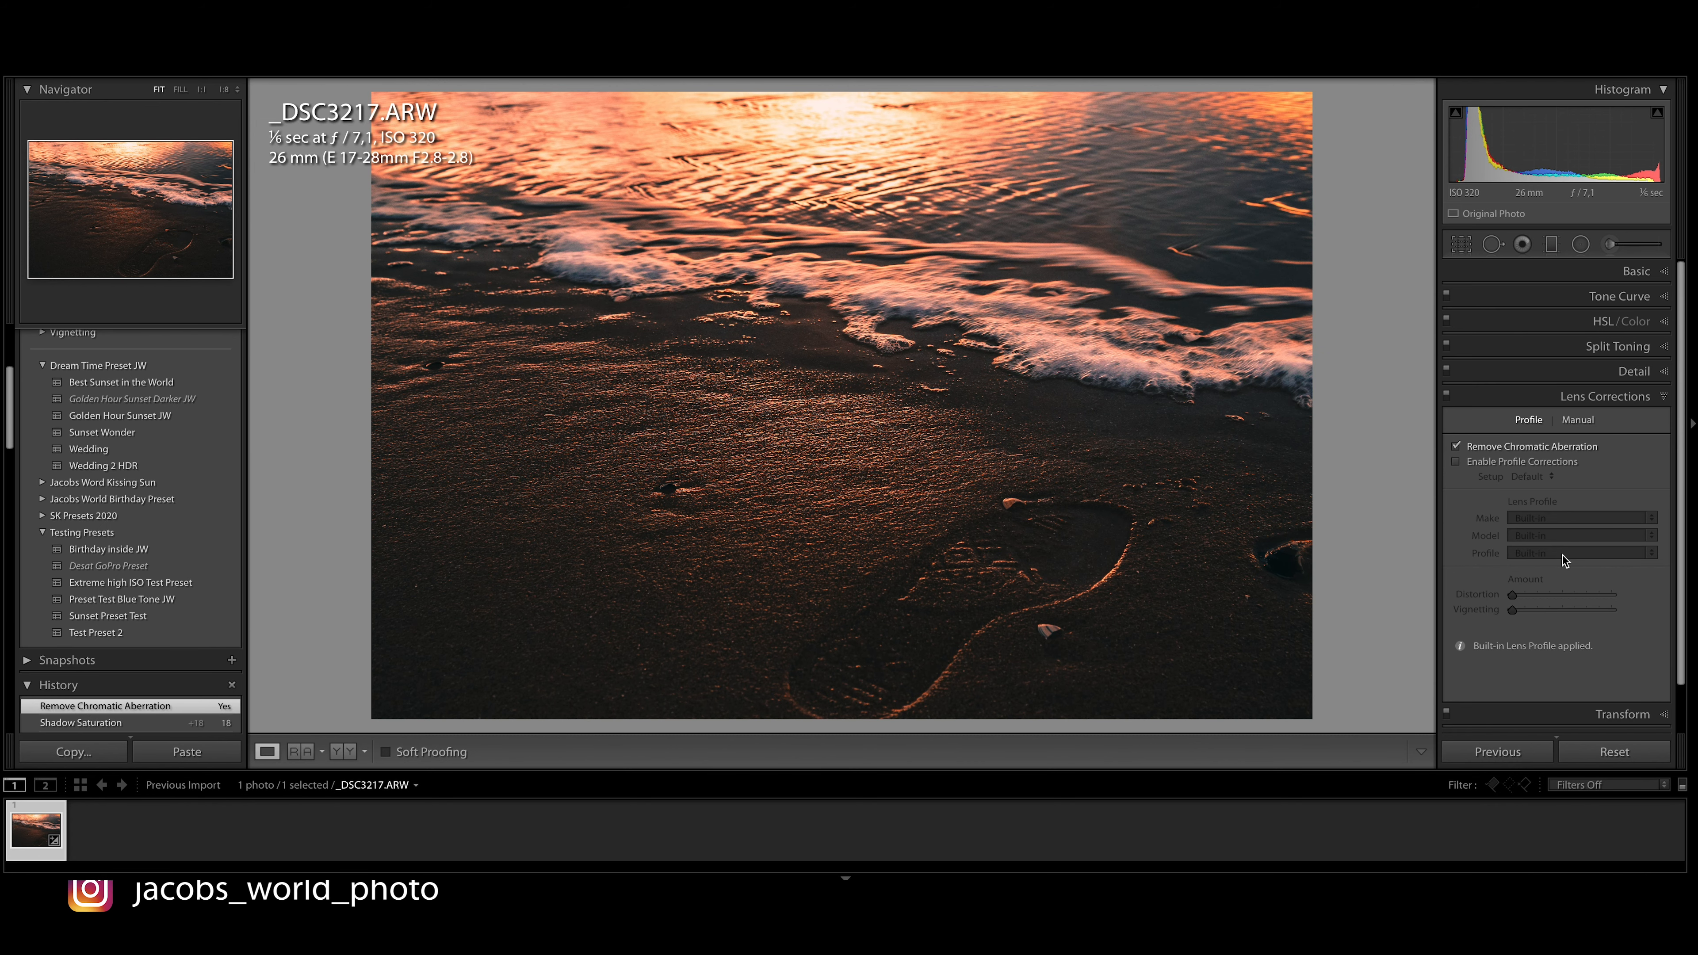
{"action": "left_click", "coordinate": [1499, 464]}
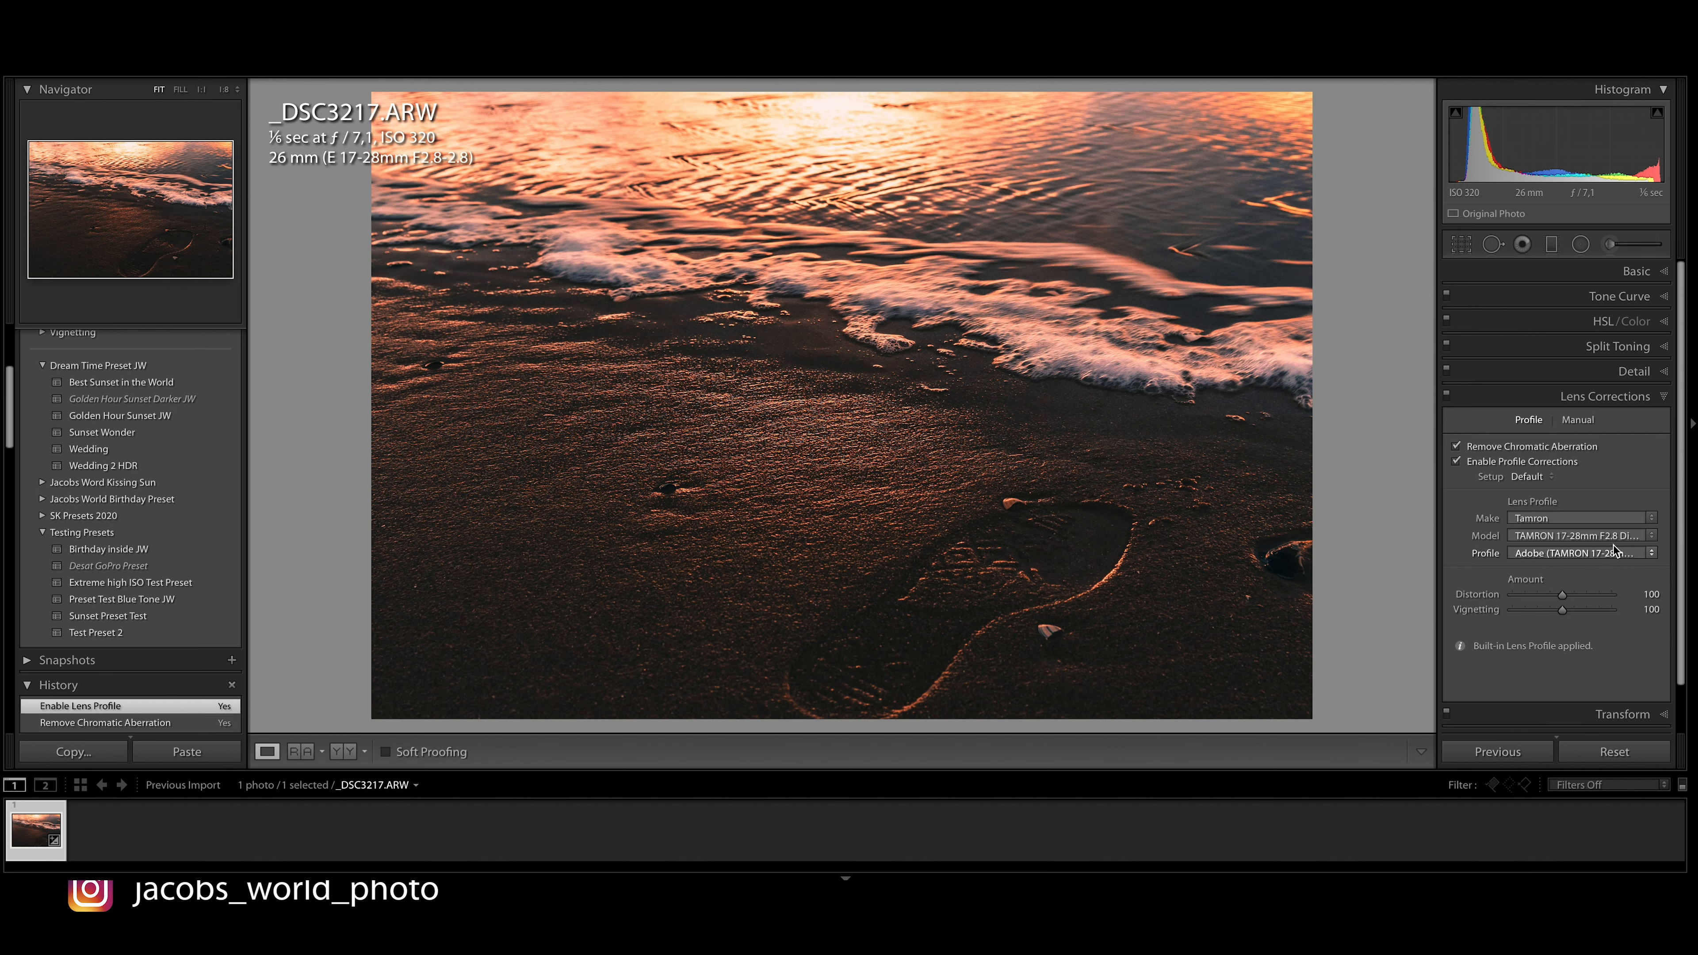
{"action": "scroll", "coordinate": [1613, 544], "scroll_direction": "down", "scroll_amount": 3}
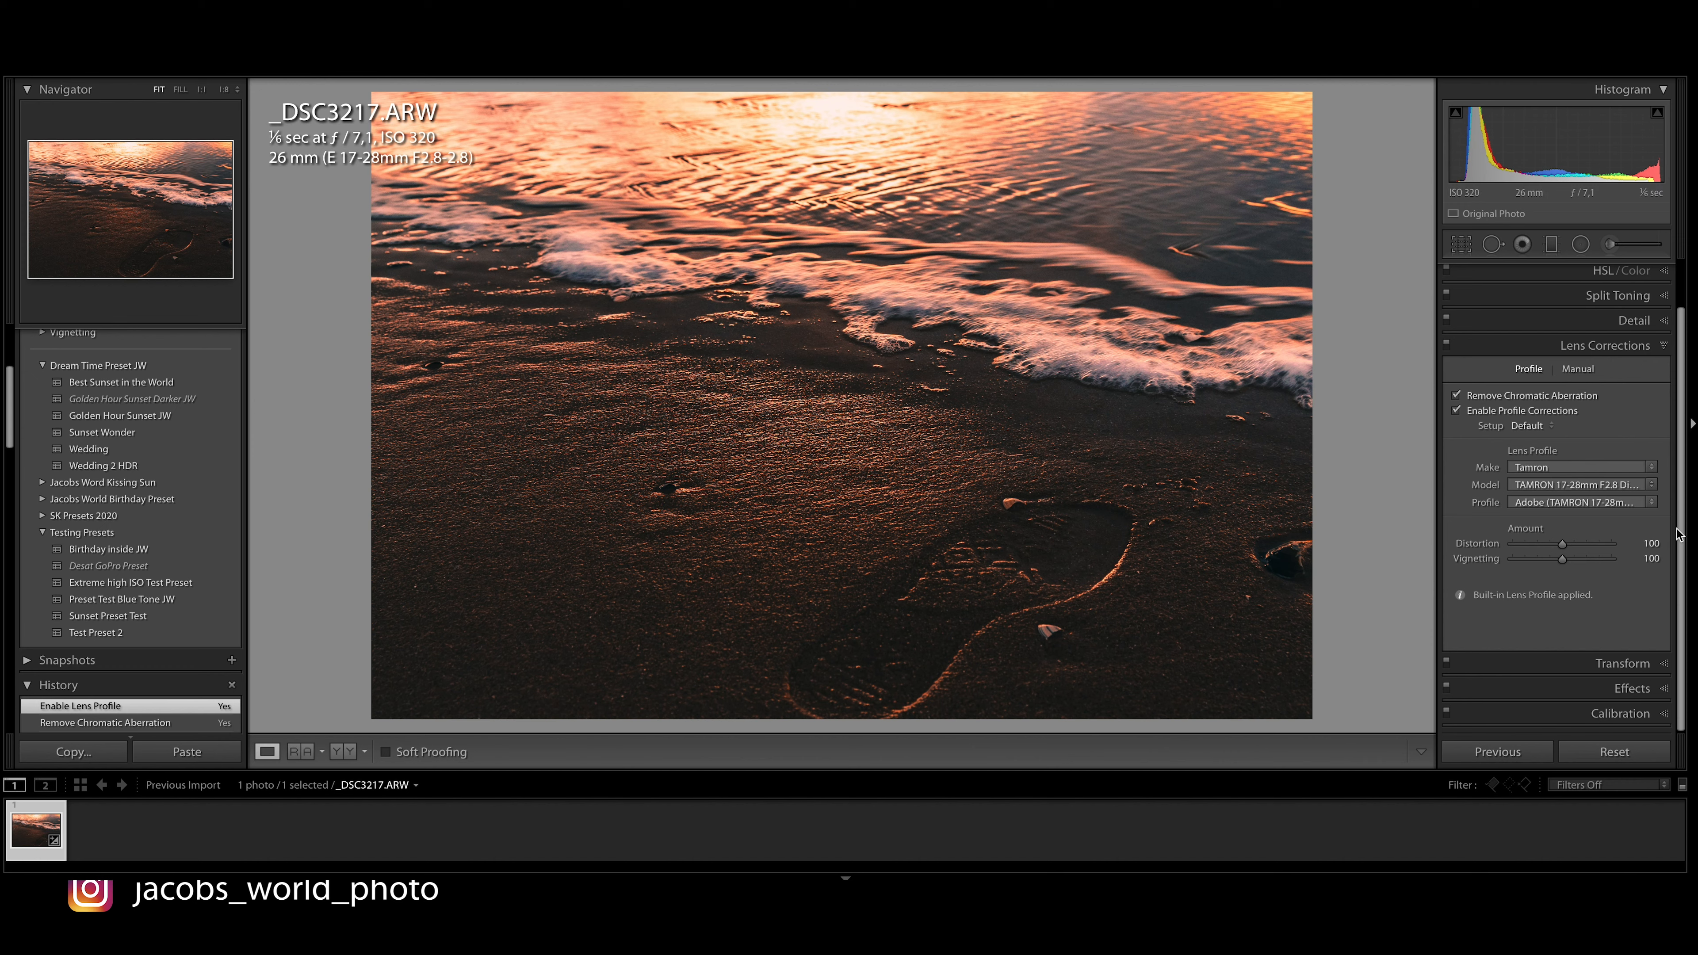
Straighten the photo with automatic Upright perspective correction and constrain the crop to remove the white edges
{"action": "left_click", "coordinate": [1562, 543]}
{"action": "scroll", "coordinate": [1547, 633], "scroll_direction": "up", "scroll_amount": 1}
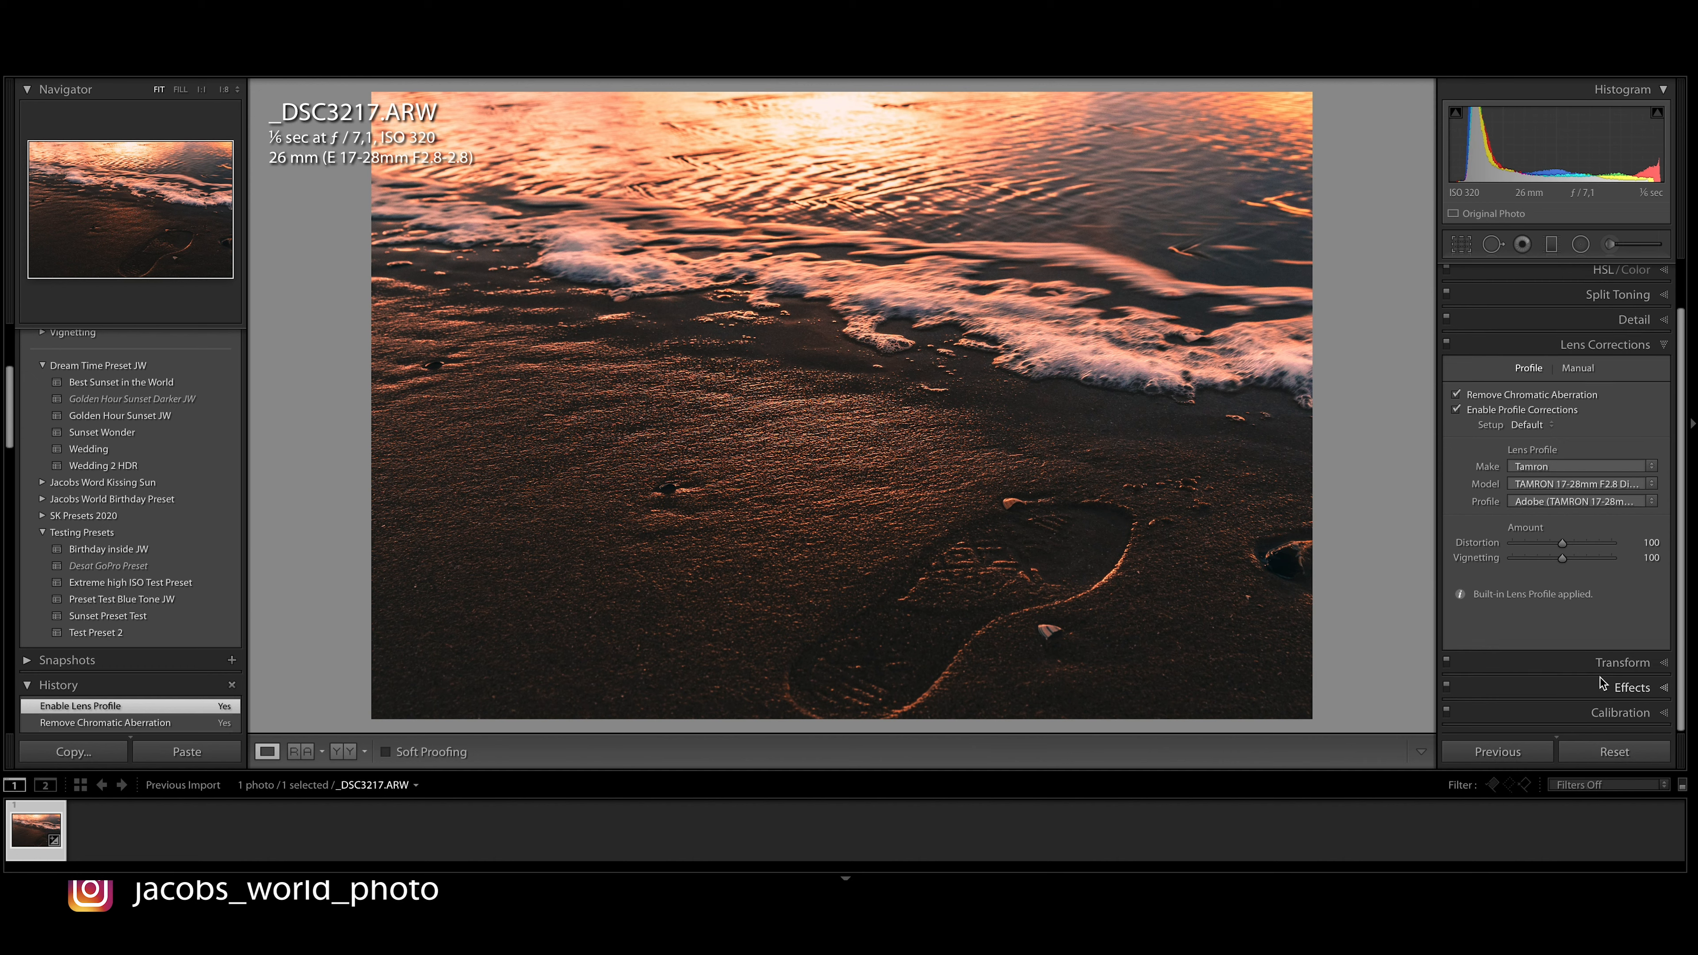
{"action": "left_click", "coordinate": [1605, 671]}
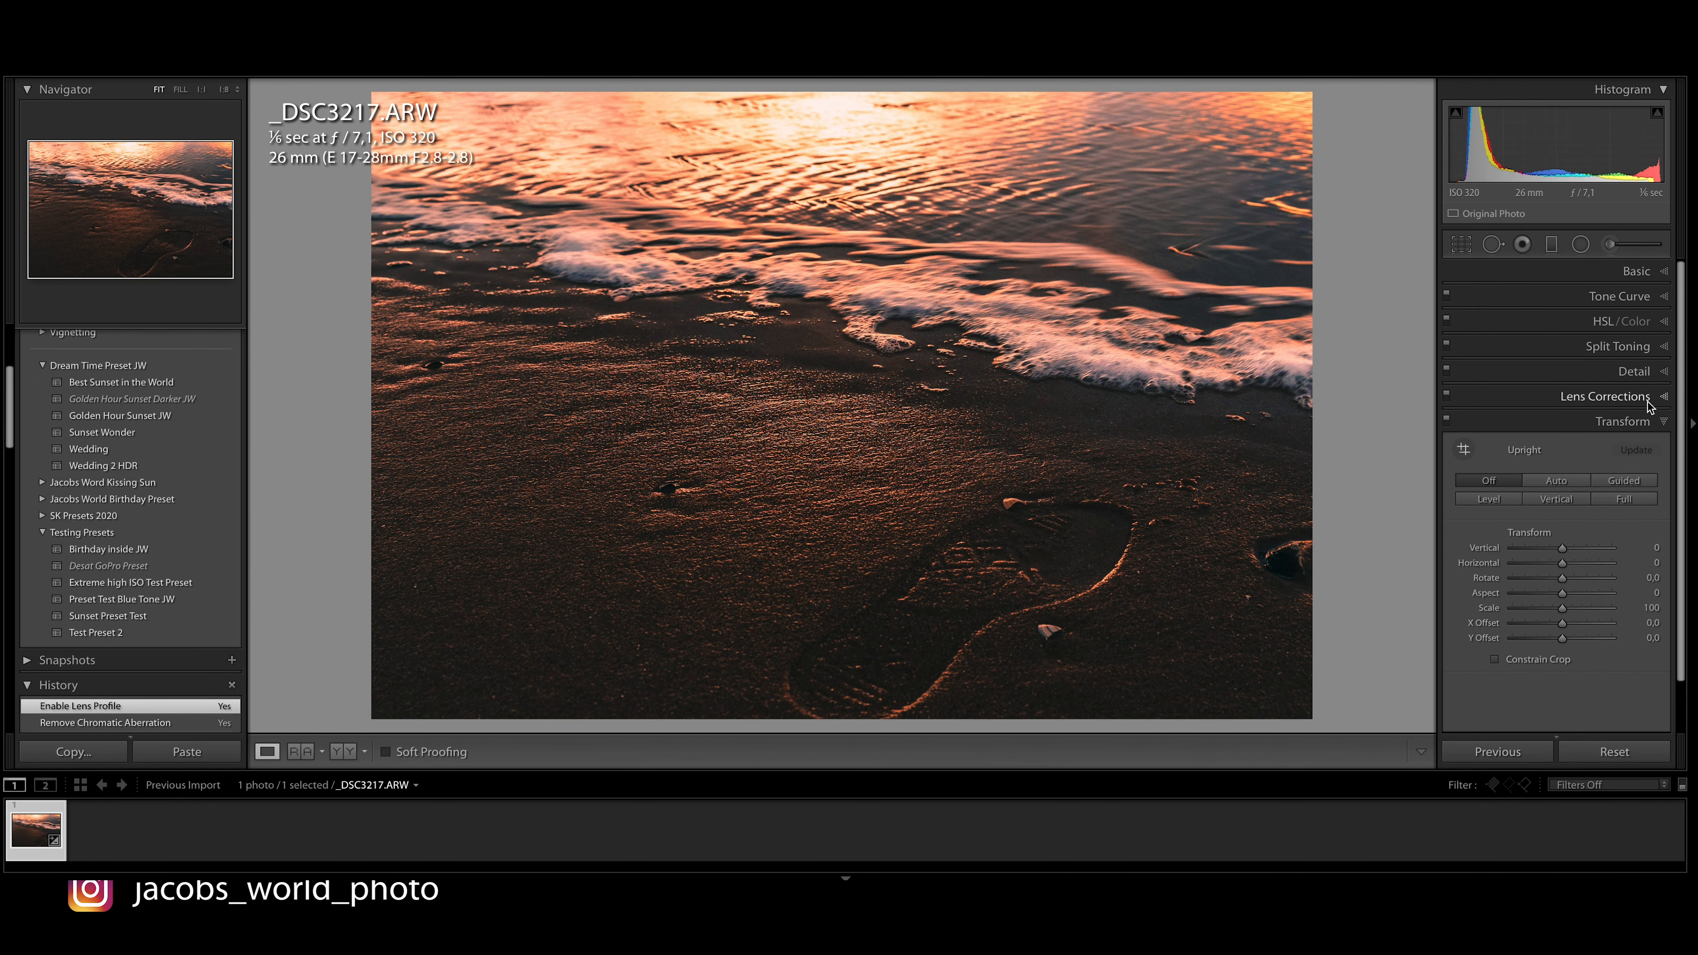
{"action": "scroll", "coordinate": [1628, 421], "scroll_direction": "down", "scroll_amount": 2}
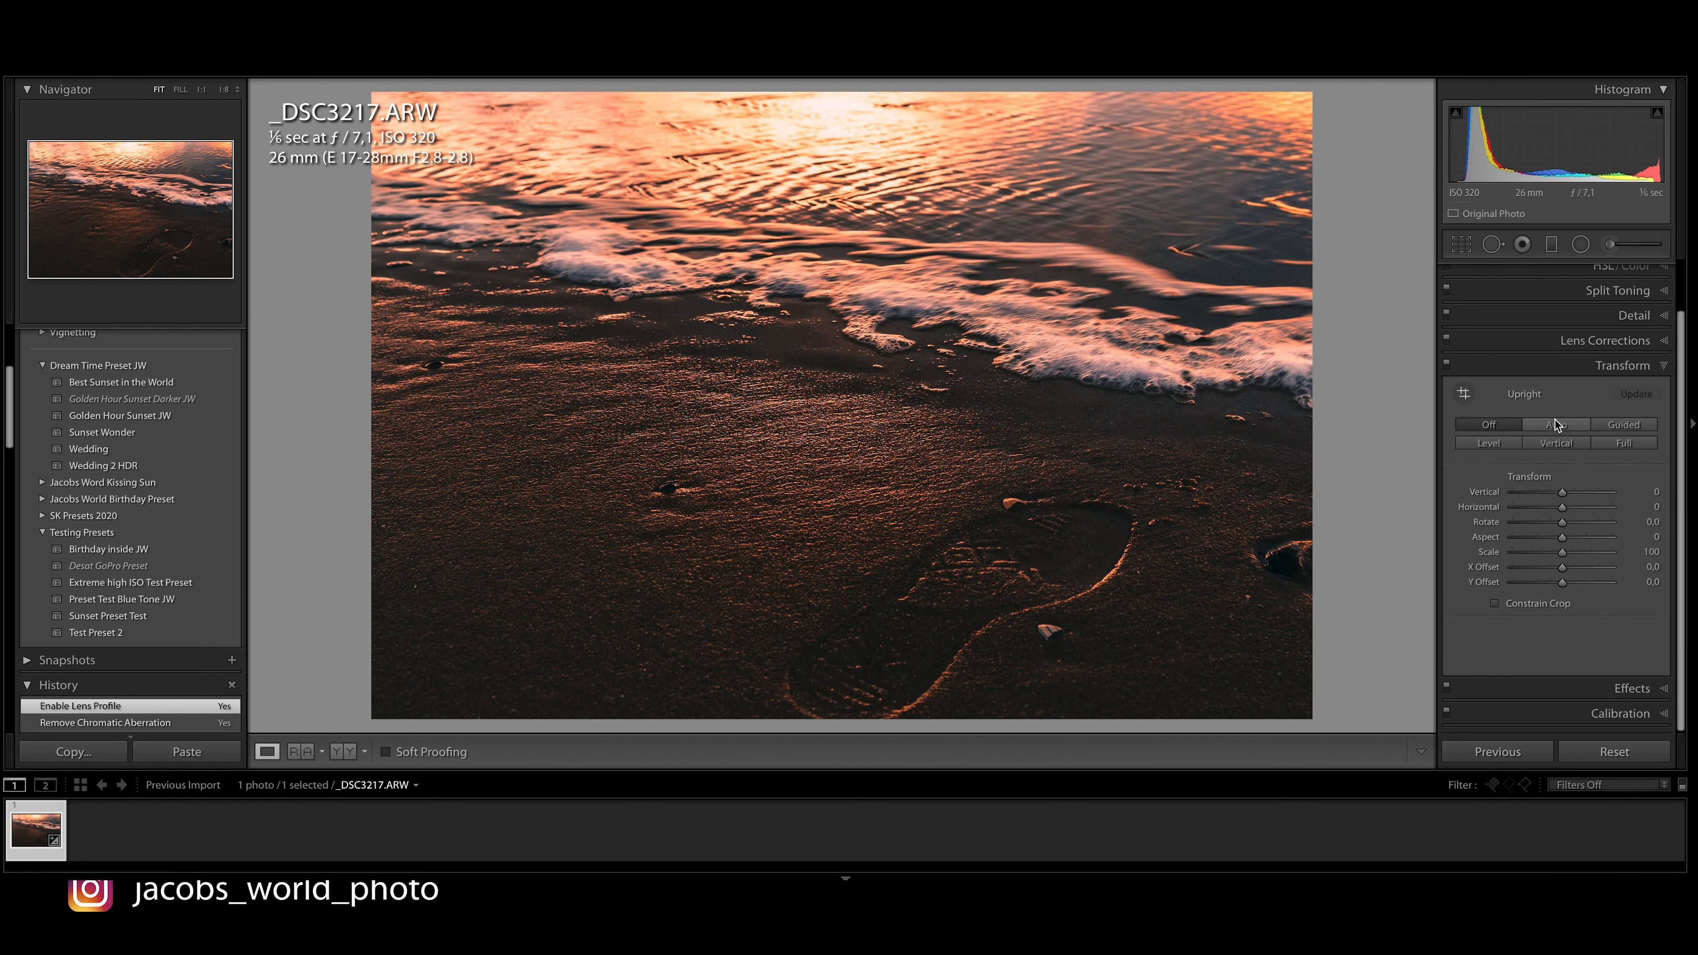
{"action": "left_click", "coordinate": [1565, 427]}
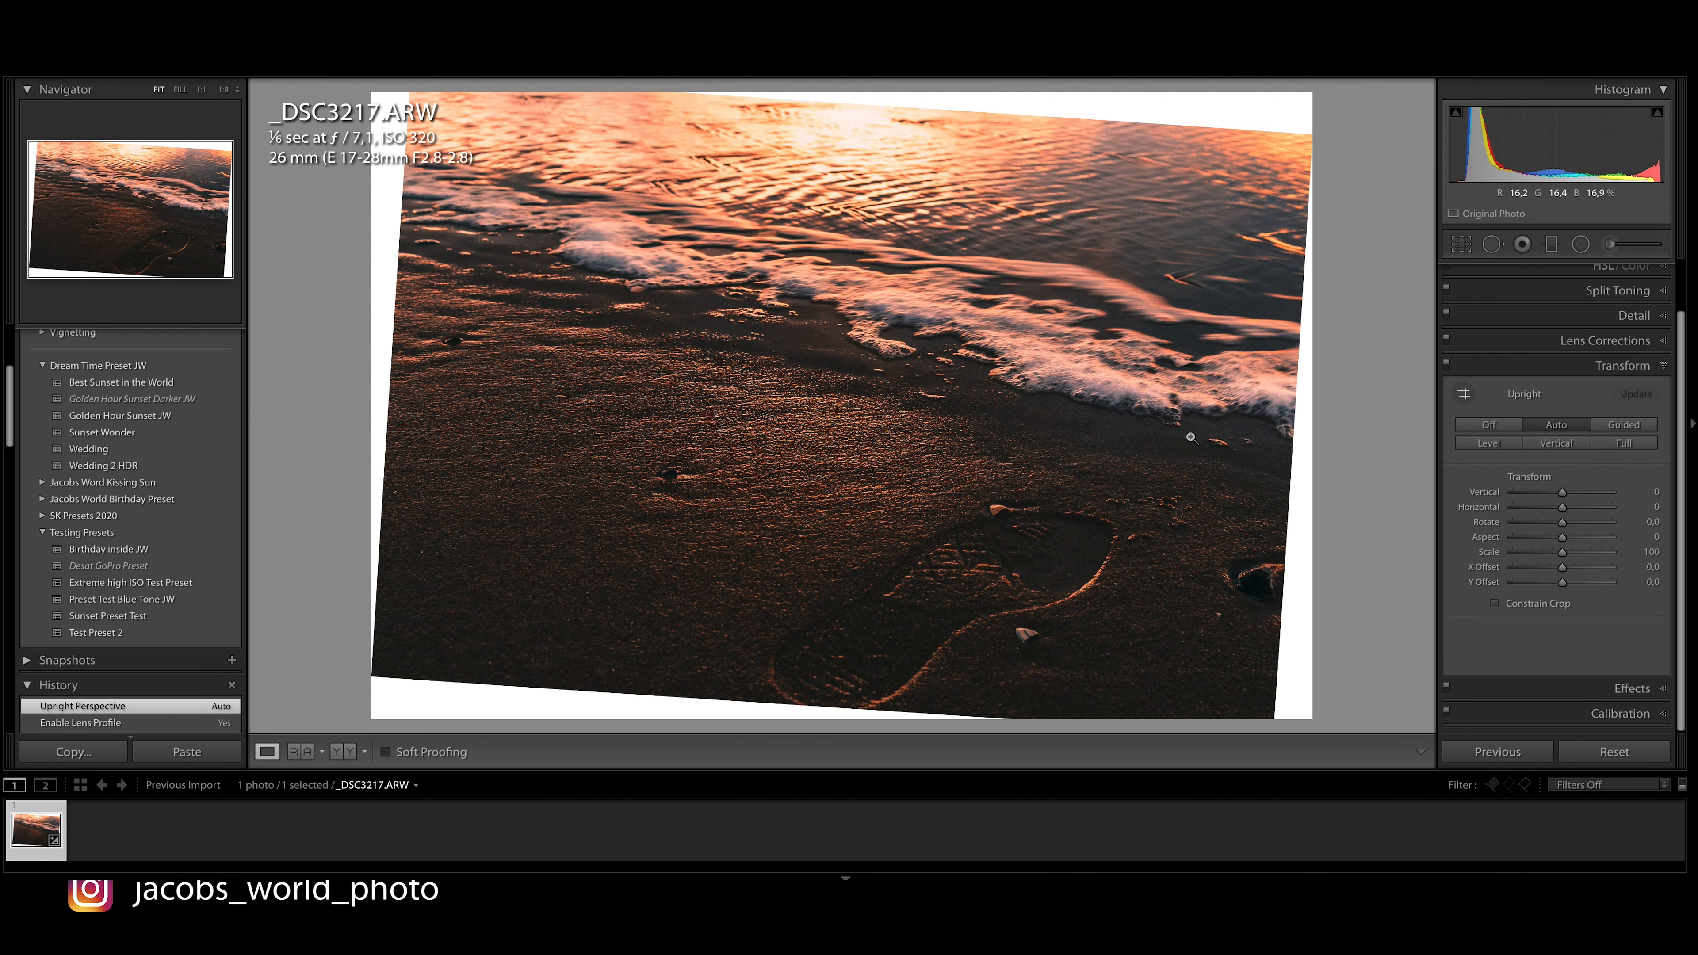
{"action": "left_click", "coordinate": [1495, 603]}
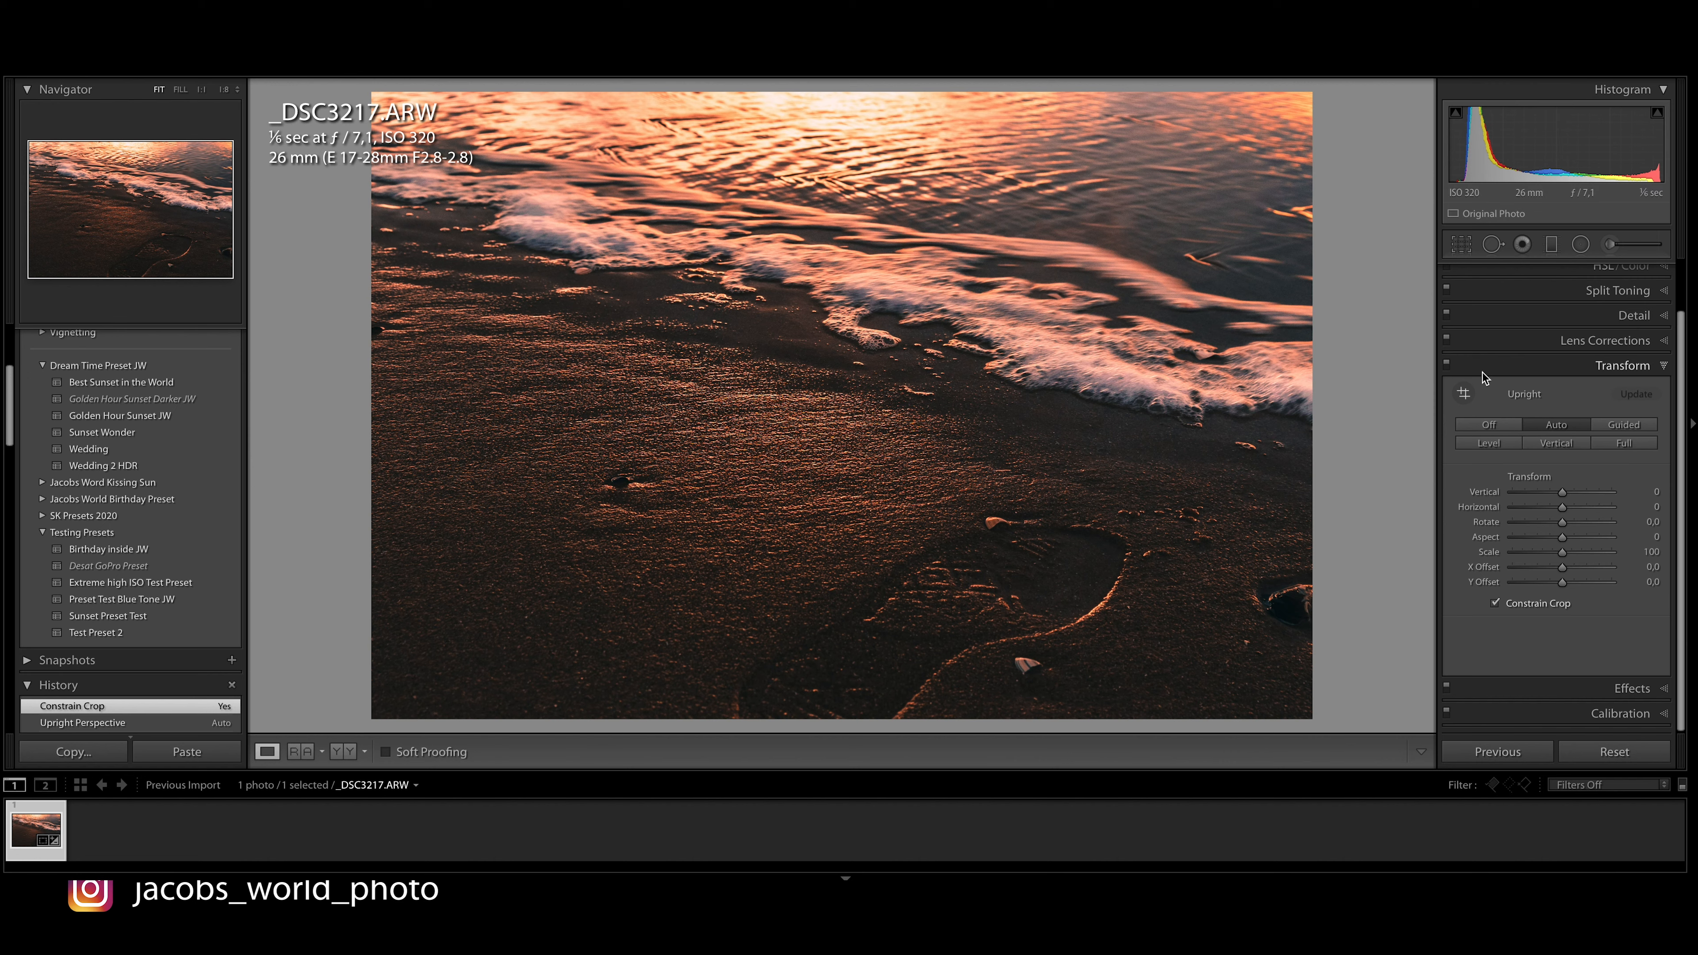
{"action": "scroll", "coordinate": [1551, 469], "scroll_direction": "up", "scroll_amount": 2}
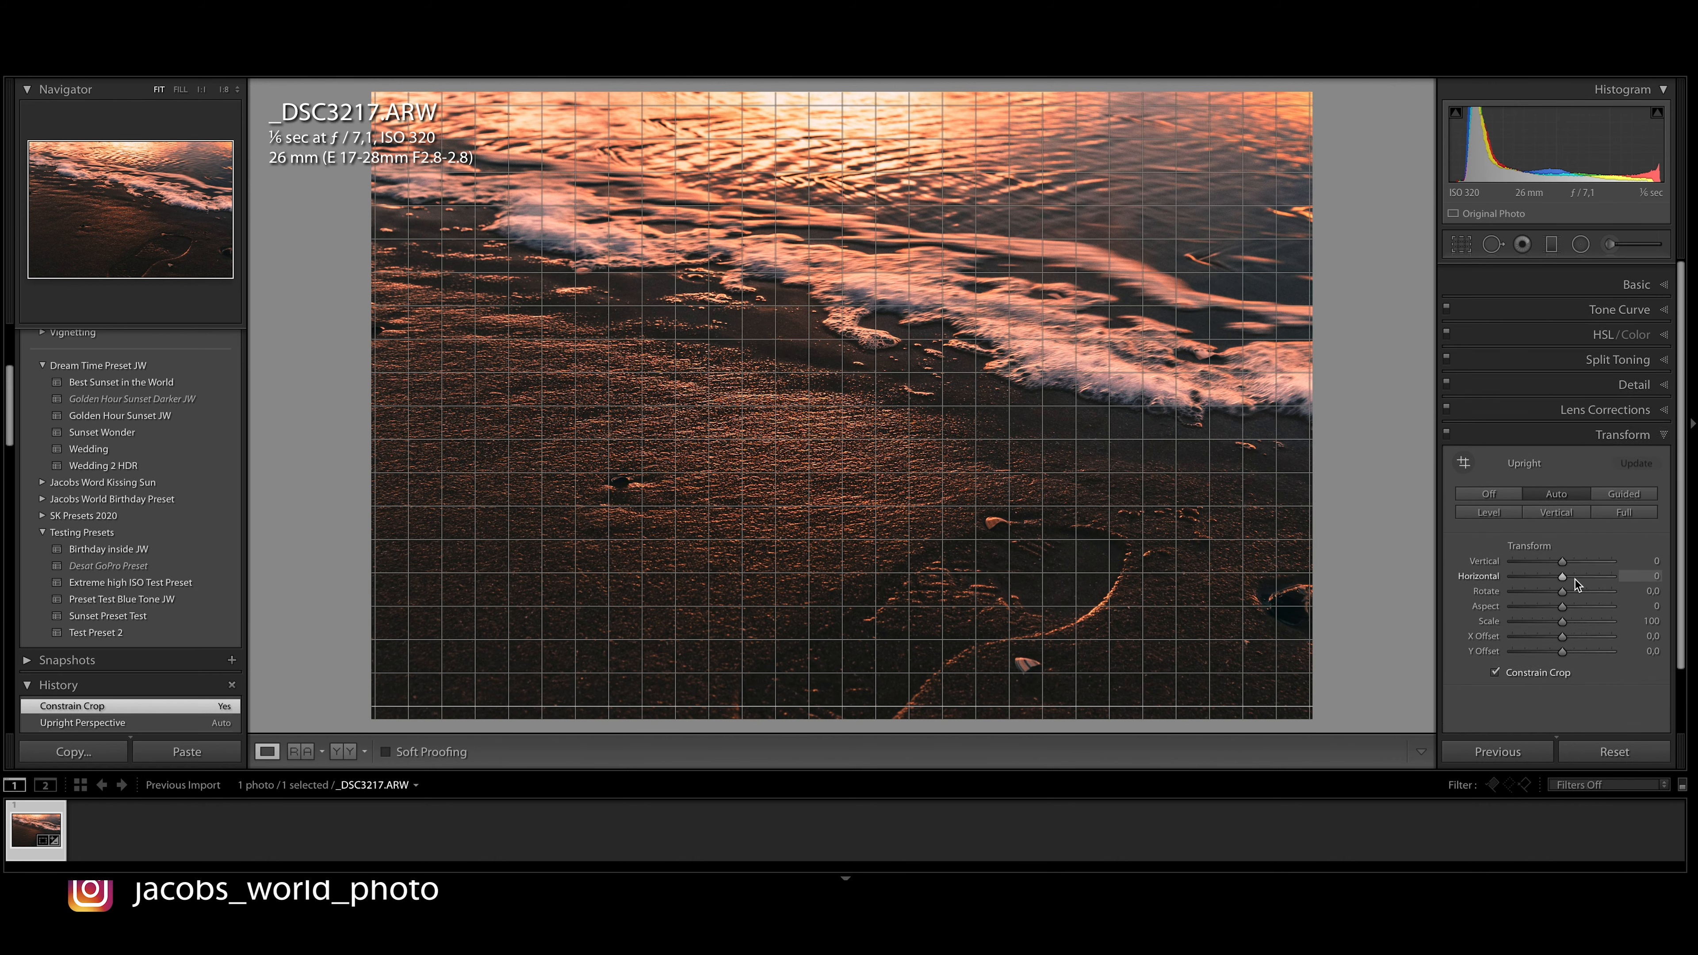
{"action": "scroll", "coordinate": [1572, 588], "scroll_direction": "down", "scroll_amount": 2}
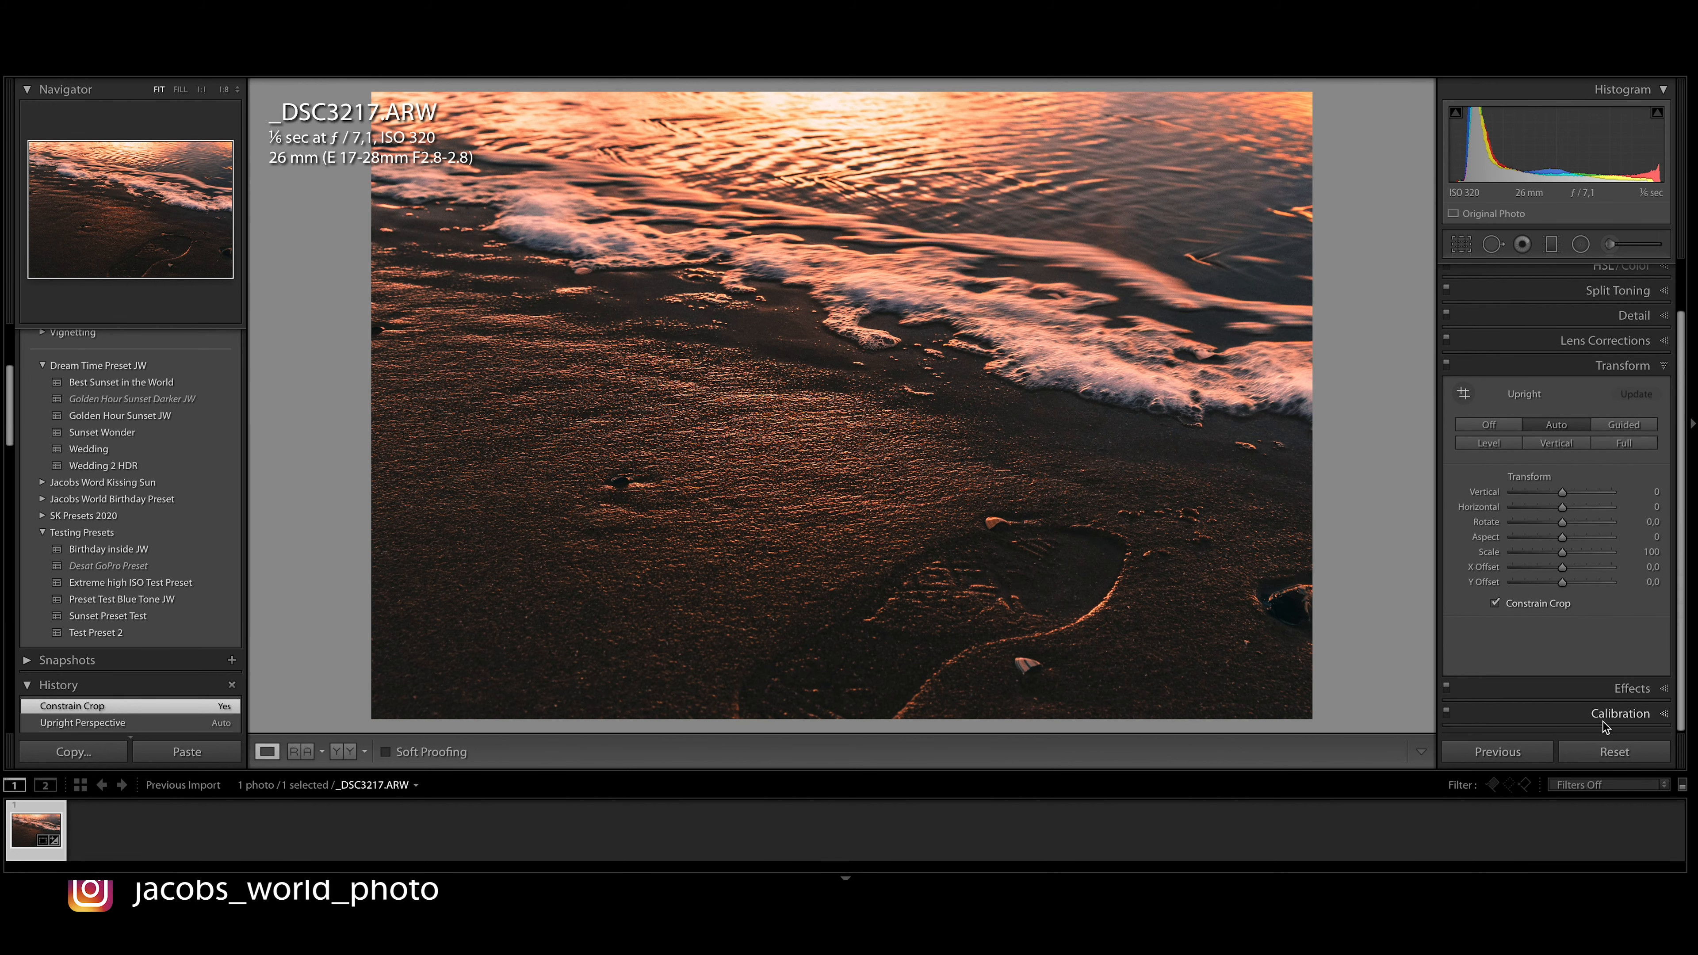
Calibrate the colors with shadows tint +5, red primary hue +32 and red primary saturation +43
{"action": "left_click", "coordinate": [1612, 711]}
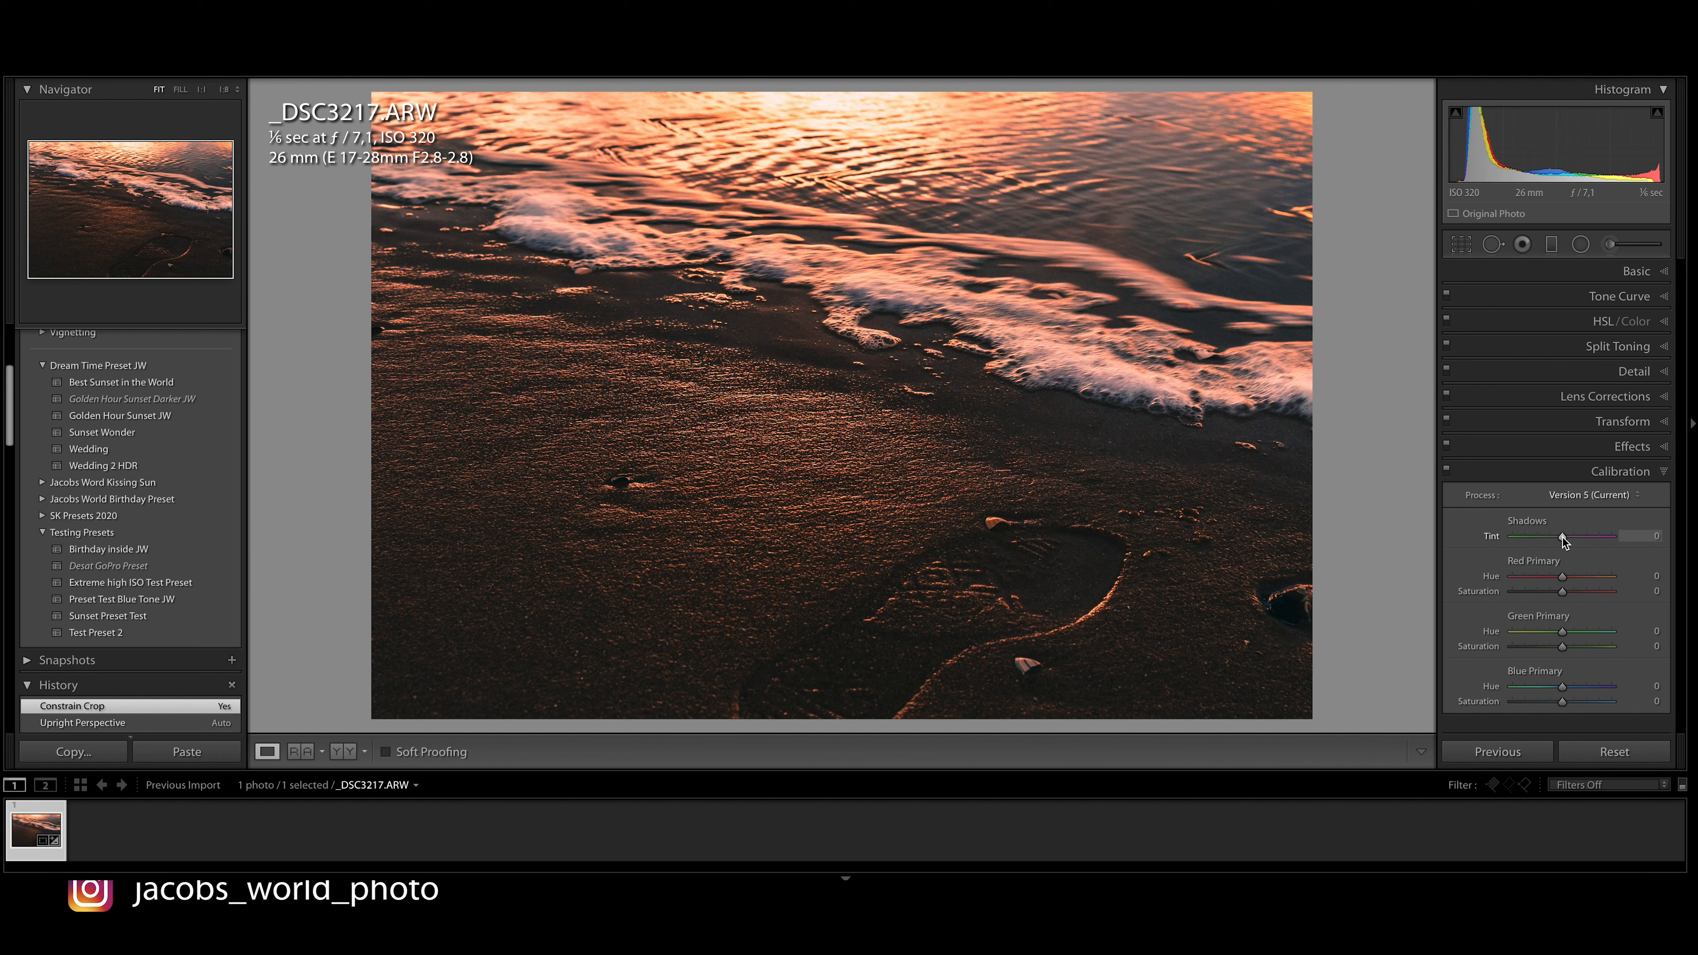
{"action": "left_click_drag", "start_coordinate": [1560, 542], "coordinate": [1568, 539]}
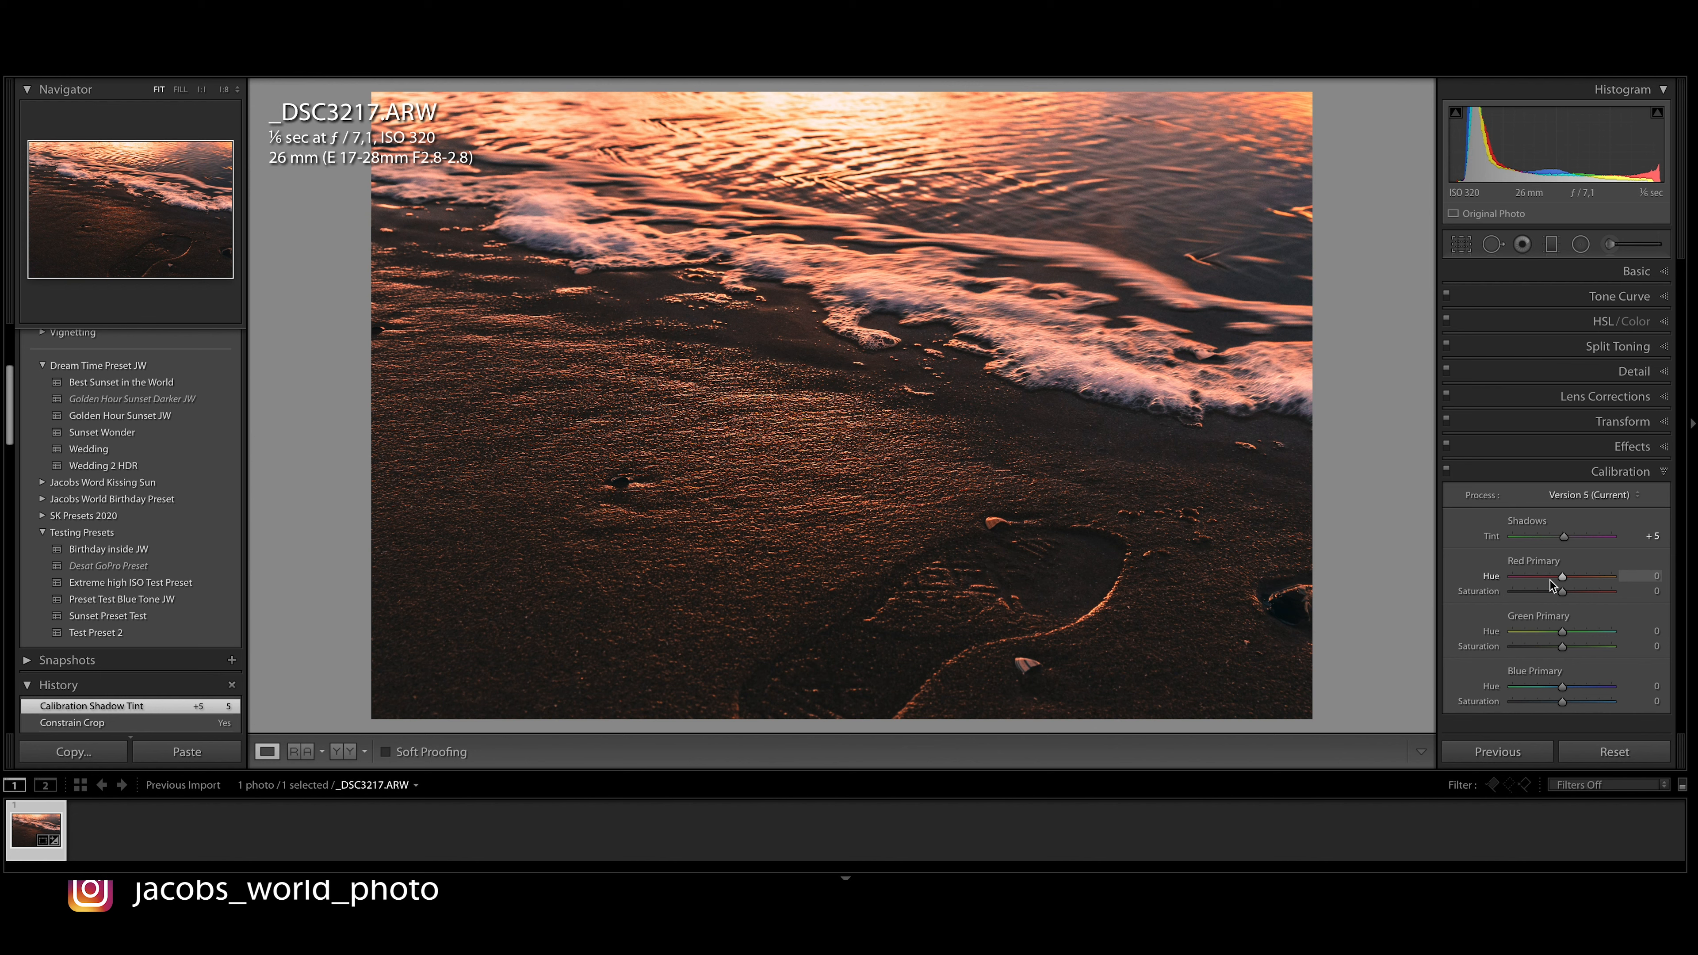
{"action": "left_click_drag", "start_coordinate": [1567, 577], "coordinate": [1584, 596]}
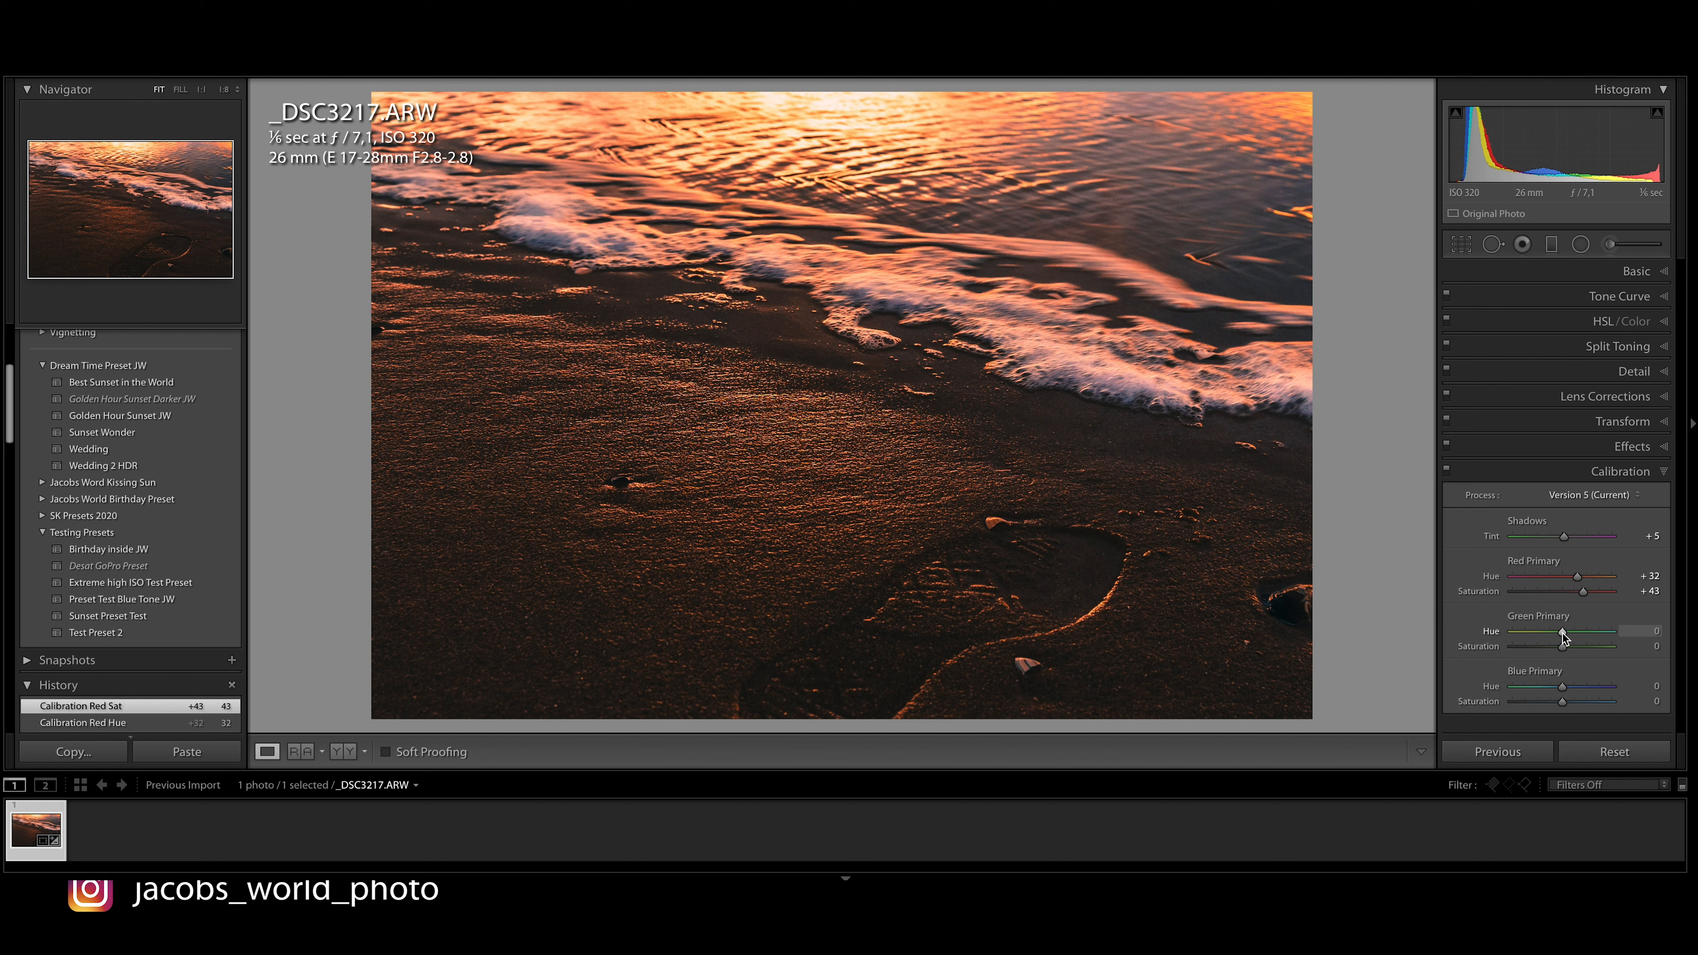
Calibrate the green primary to hue -21 and saturation +28, and the blue primary to hue -20 and saturation +54
{"action": "mouse_move", "coordinate": [1559, 638]}
{"action": "left_mouse_down"}
{"action": "mouse_move", "coordinate": [1537, 639]}
{"action": "mouse_move", "coordinate": [1611, 652]}
{"action": "mouse_move", "coordinate": [1577, 653]}
{"action": "left_mouse_up"}
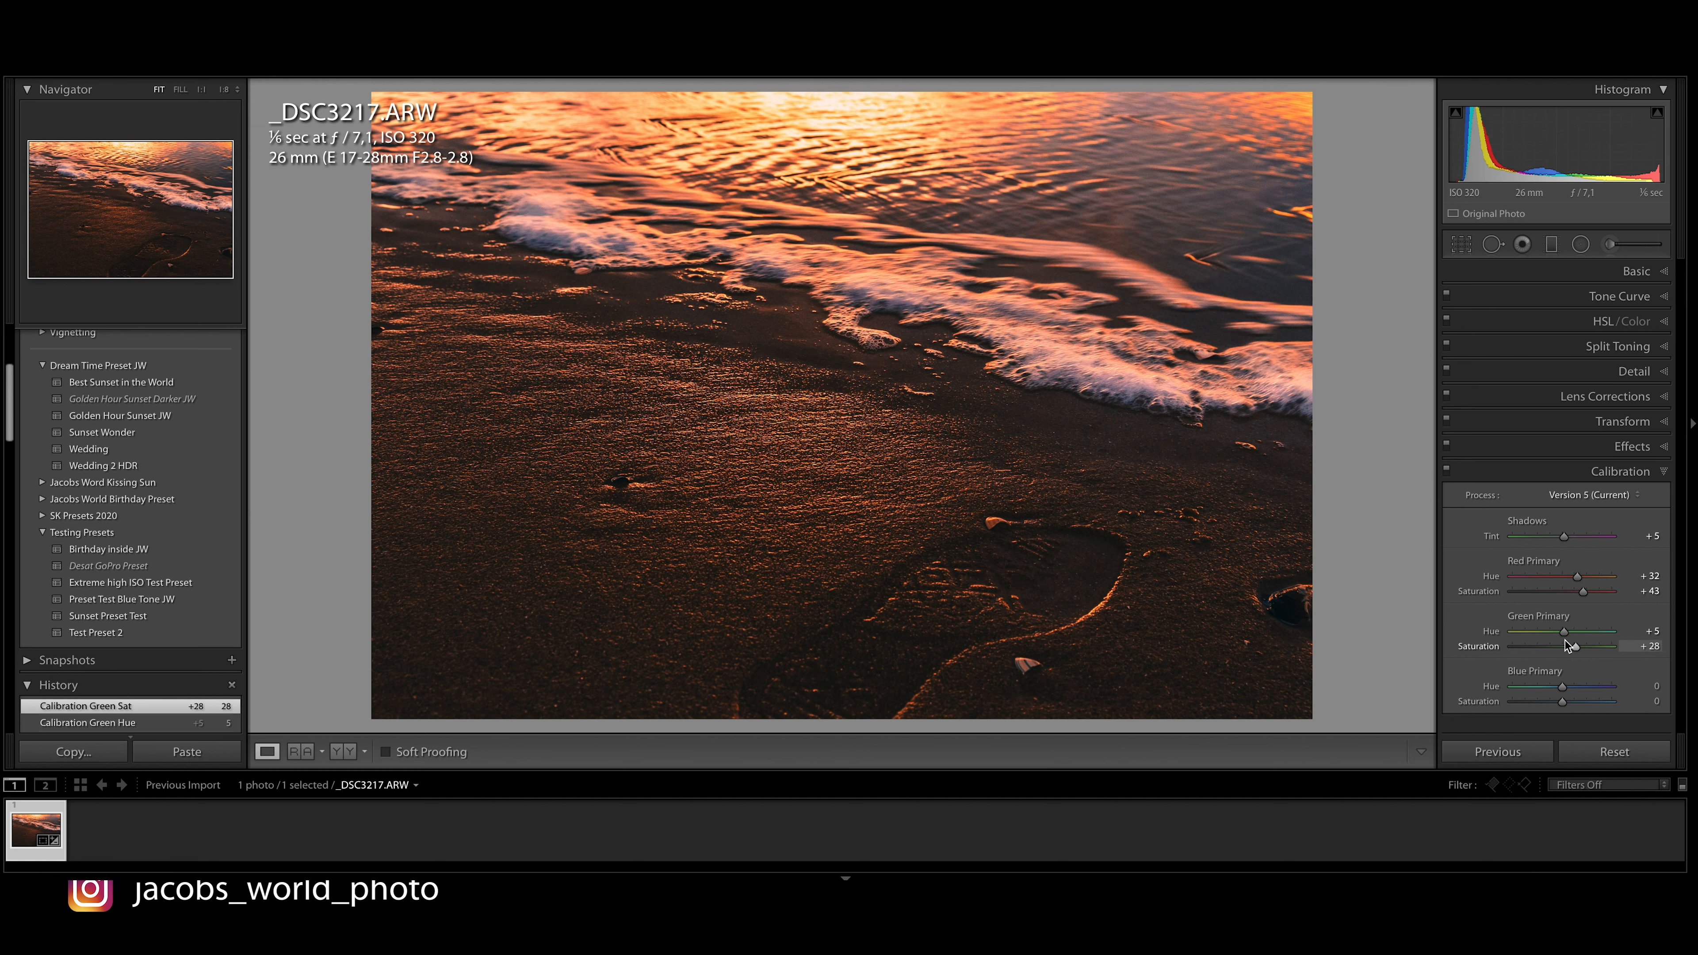
{"action": "mouse_move", "coordinate": [1568, 639]}
{"action": "left_mouse_down"}
{"action": "mouse_move", "coordinate": [1539, 639]}
{"action": "mouse_move", "coordinate": [1553, 644]}
{"action": "left_mouse_up"}
{"action": "left_click", "coordinate": [1552, 689]}
{"action": "mouse_move", "coordinate": [1561, 703]}
{"action": "left_mouse_down"}
{"action": "mouse_move", "coordinate": [1611, 702]}
{"action": "mouse_move", "coordinate": [1590, 703]}
{"action": "left_mouse_up"}
Send the photo to Photoshop for editing and duplicate its background layer
{"action": "right_click", "coordinate": [30, 863]}
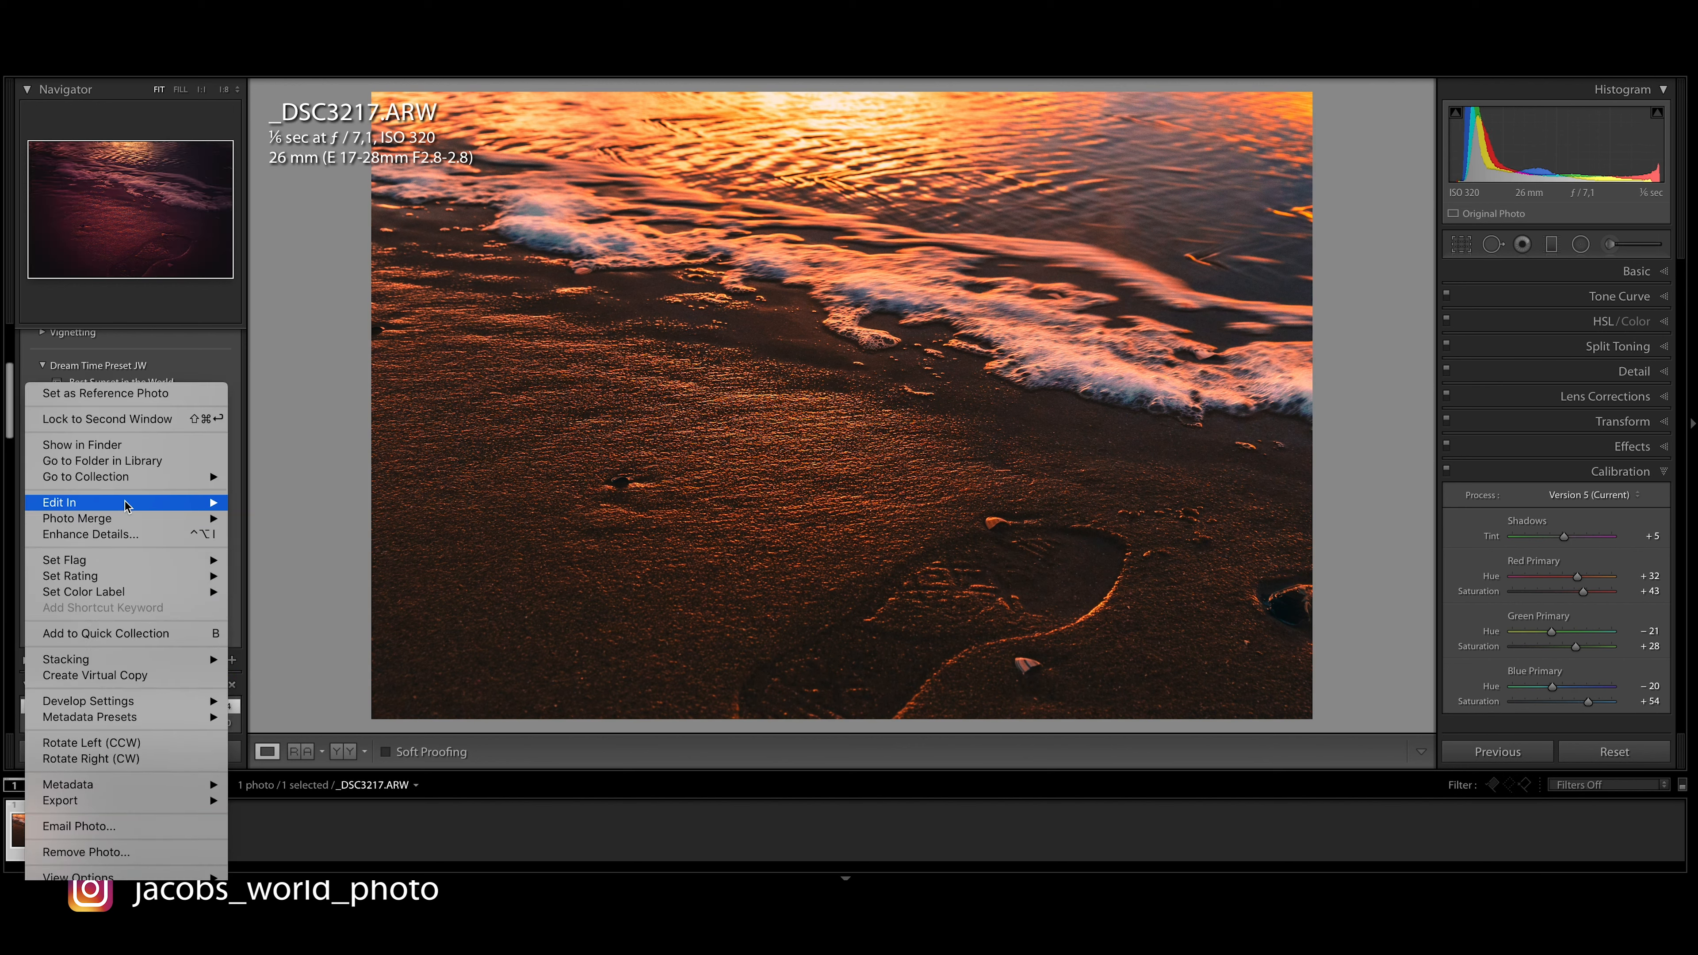
{"action": "mouse_move", "coordinate": [128, 503]}
{"action": "left_click", "coordinate": [274, 508]}
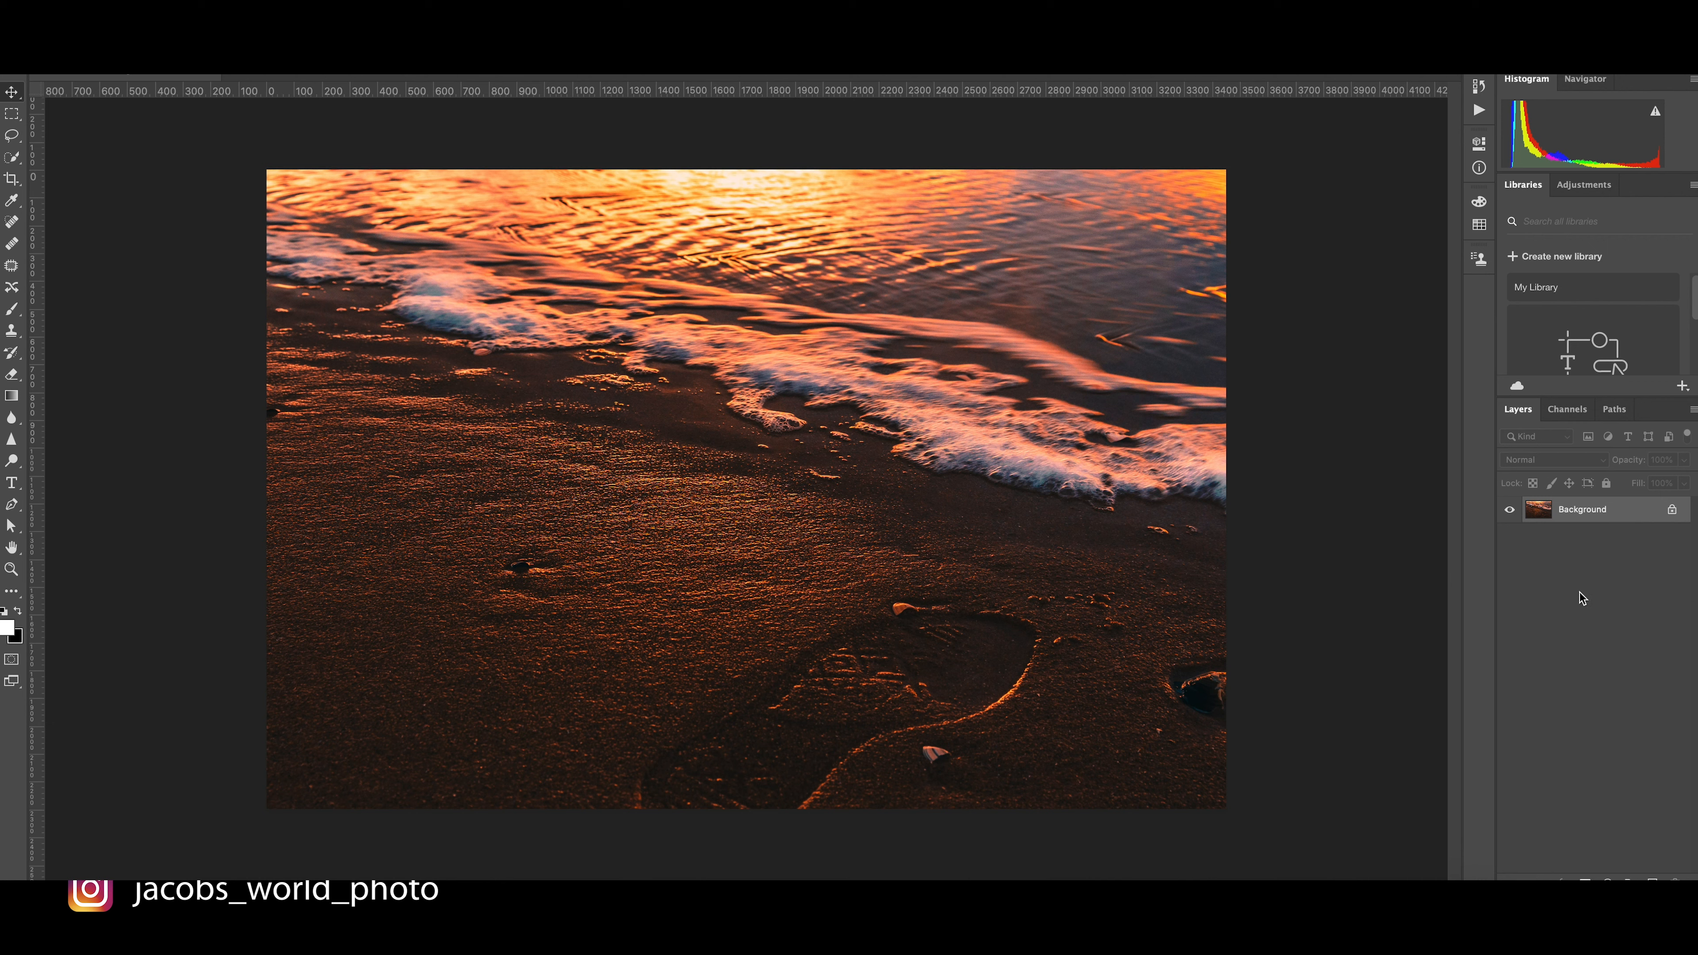
{"action": "key", "text": "ctrl+j"}
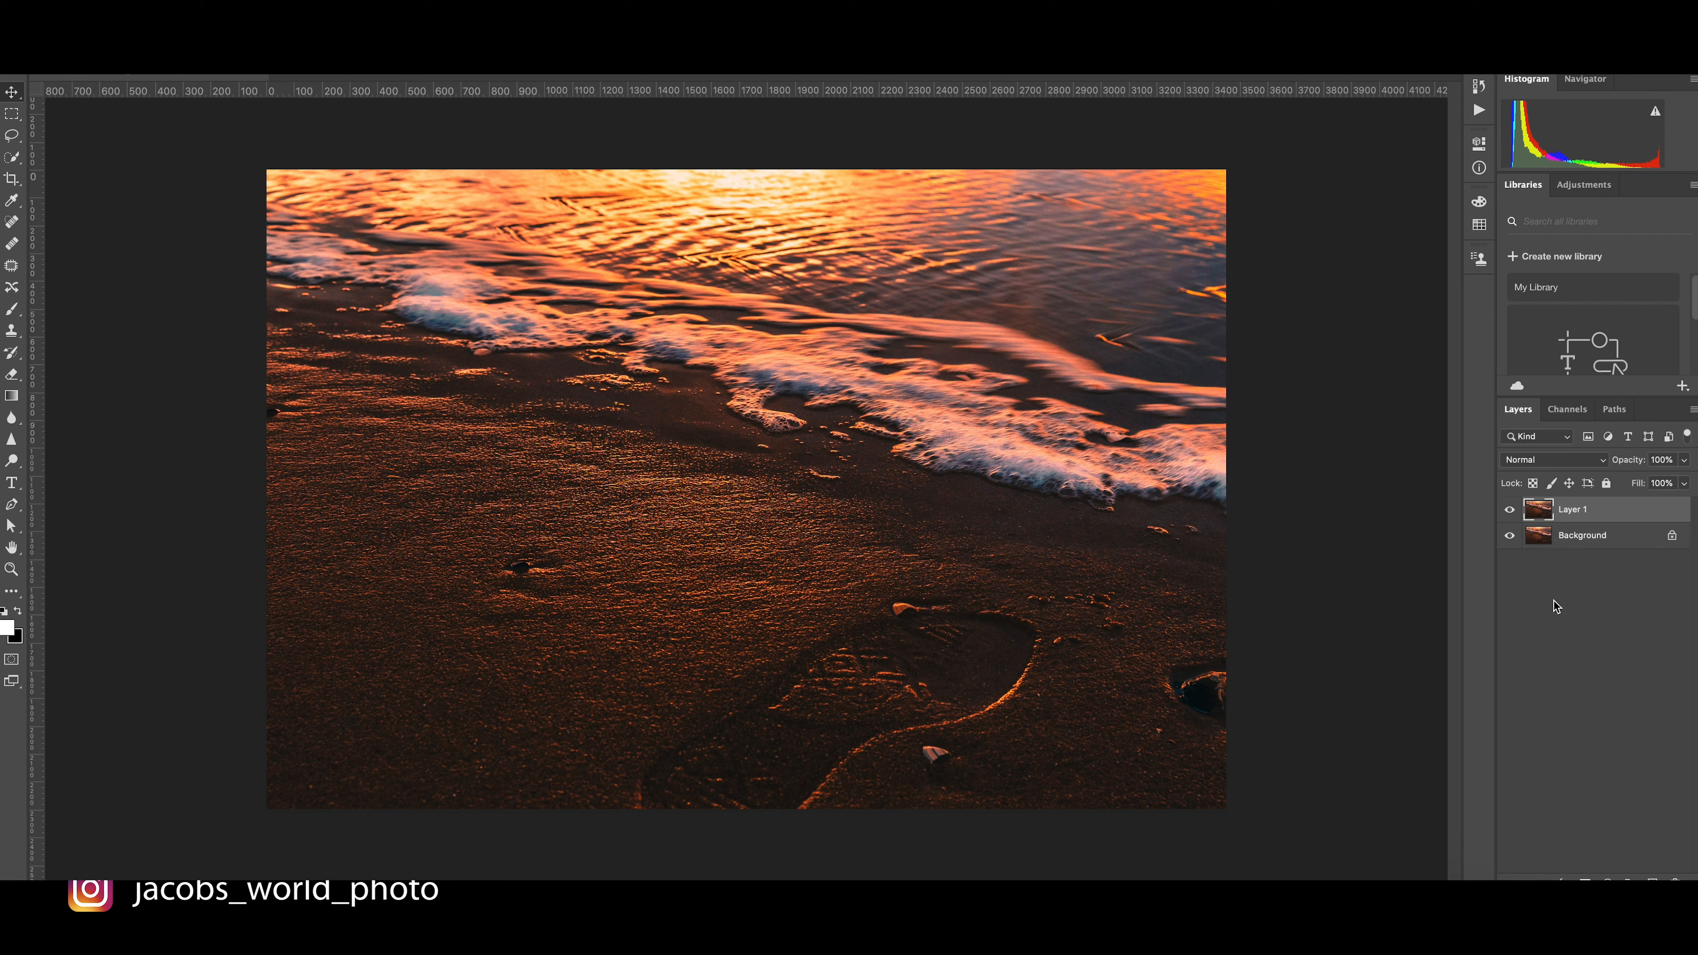
Add a Levels adjustment layer with the black input level set to 5
{"action": "left_click", "coordinate": [1597, 879]}
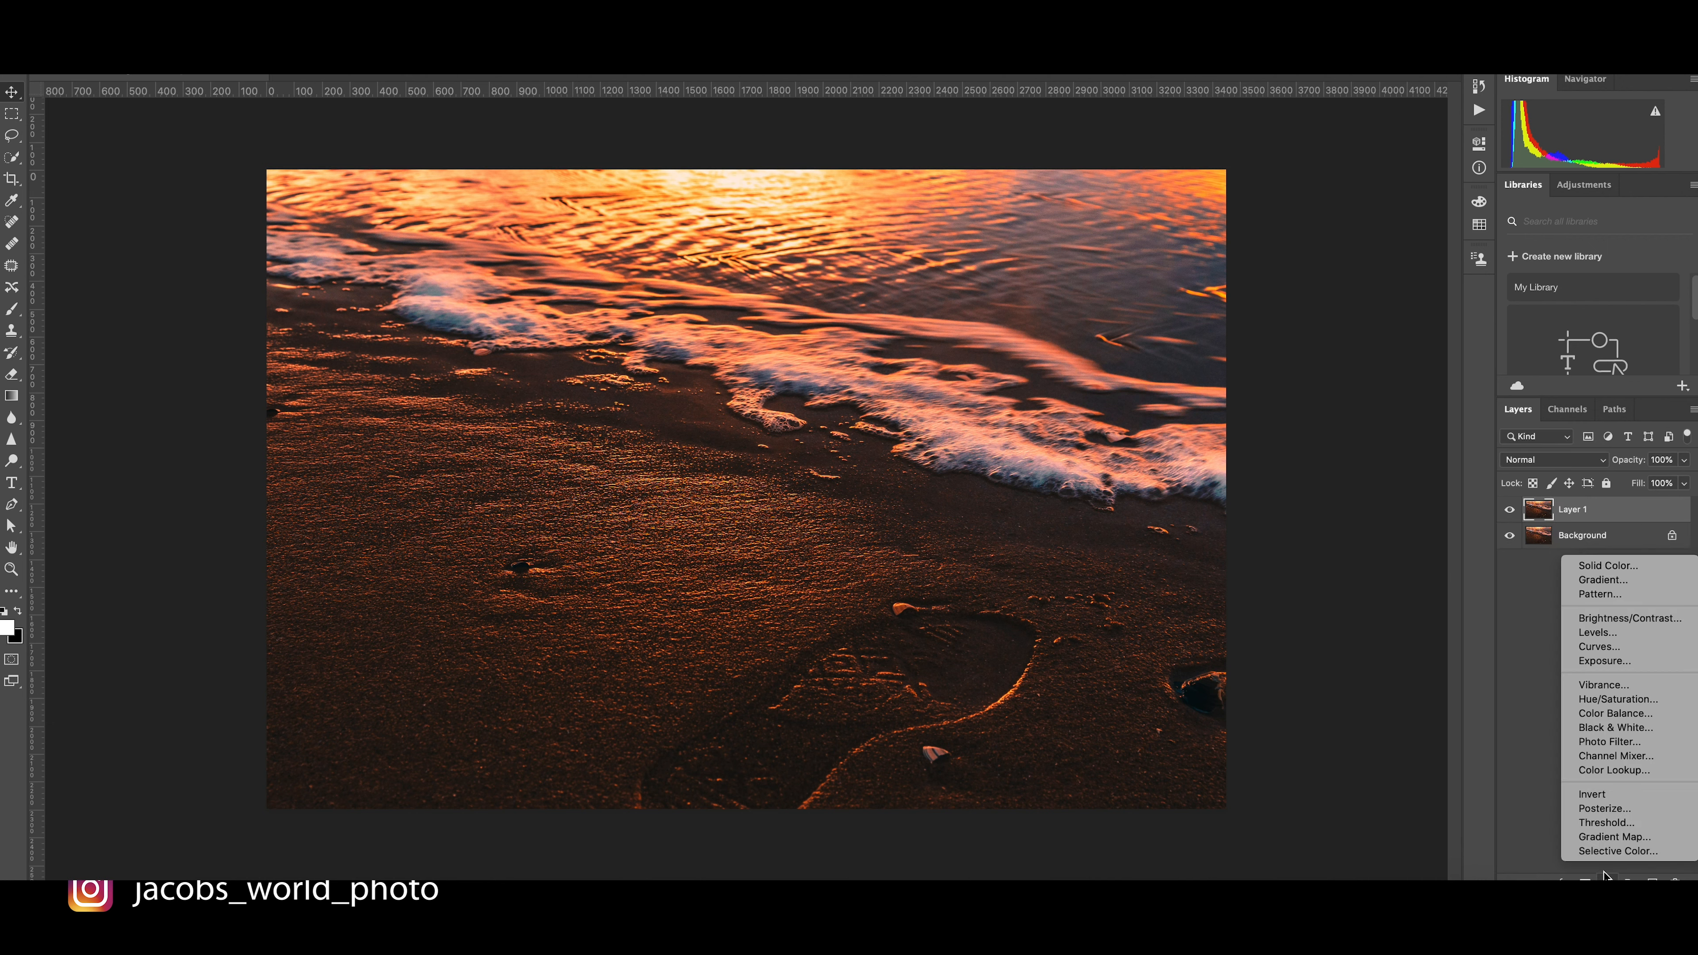
{"action": "left_click", "coordinate": [1592, 636]}
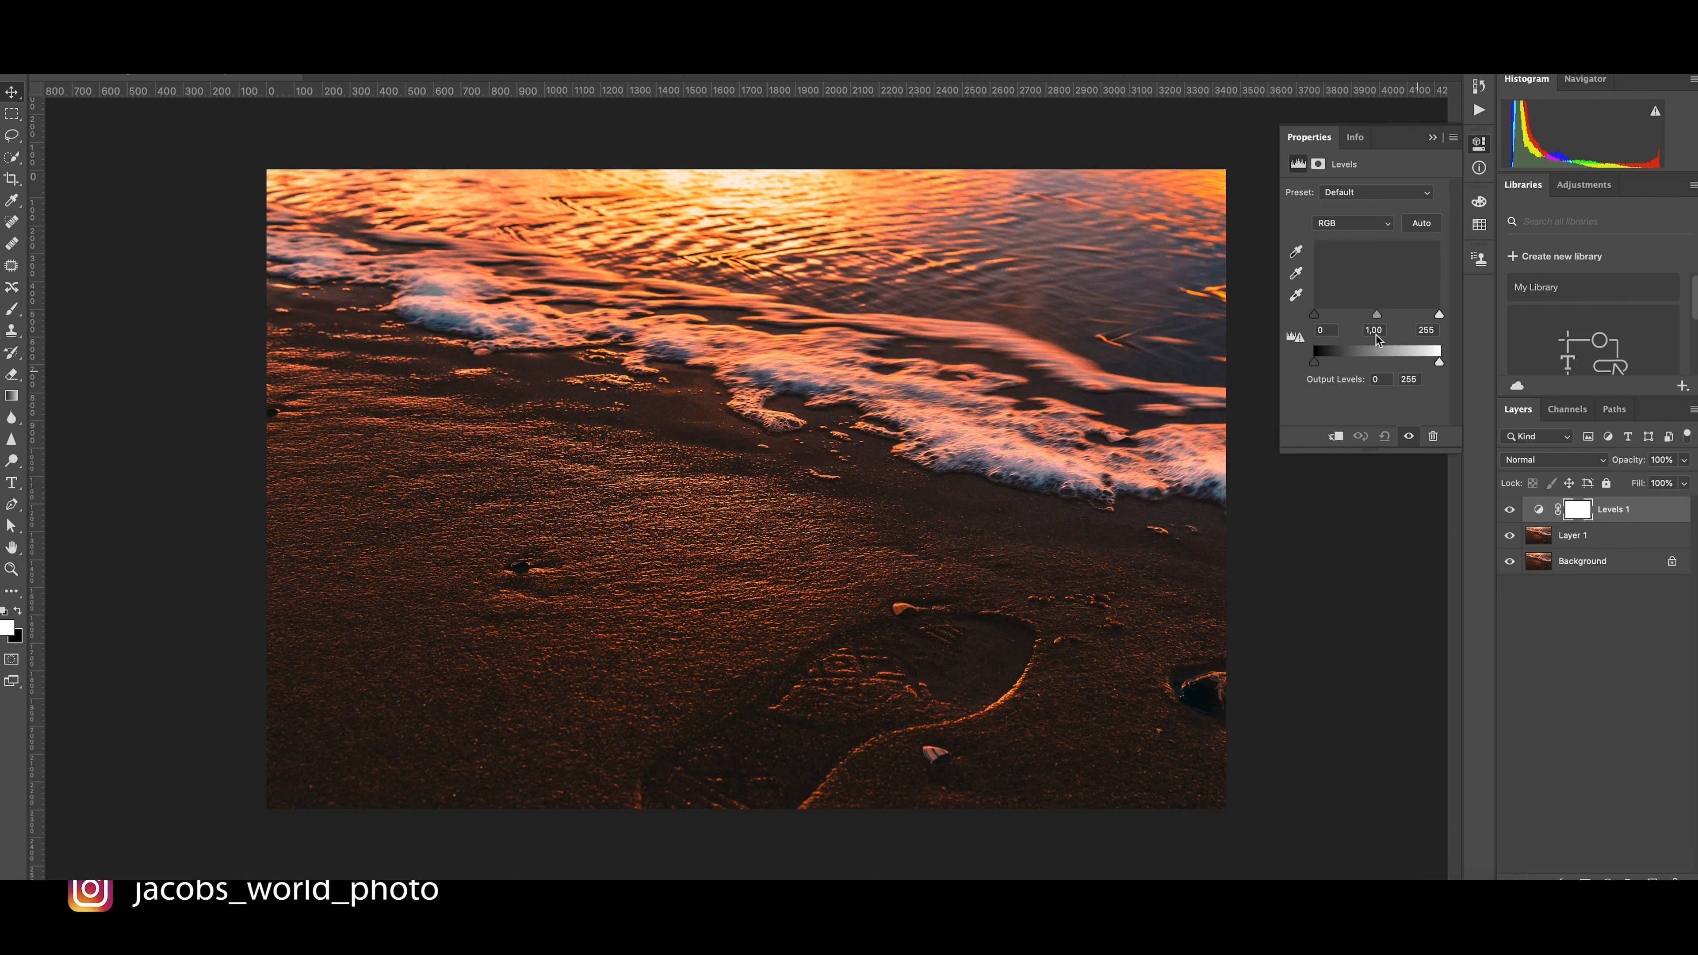
{"action": "left_click_drag", "start_coordinate": [1315, 319], "coordinate": [1317, 320]}
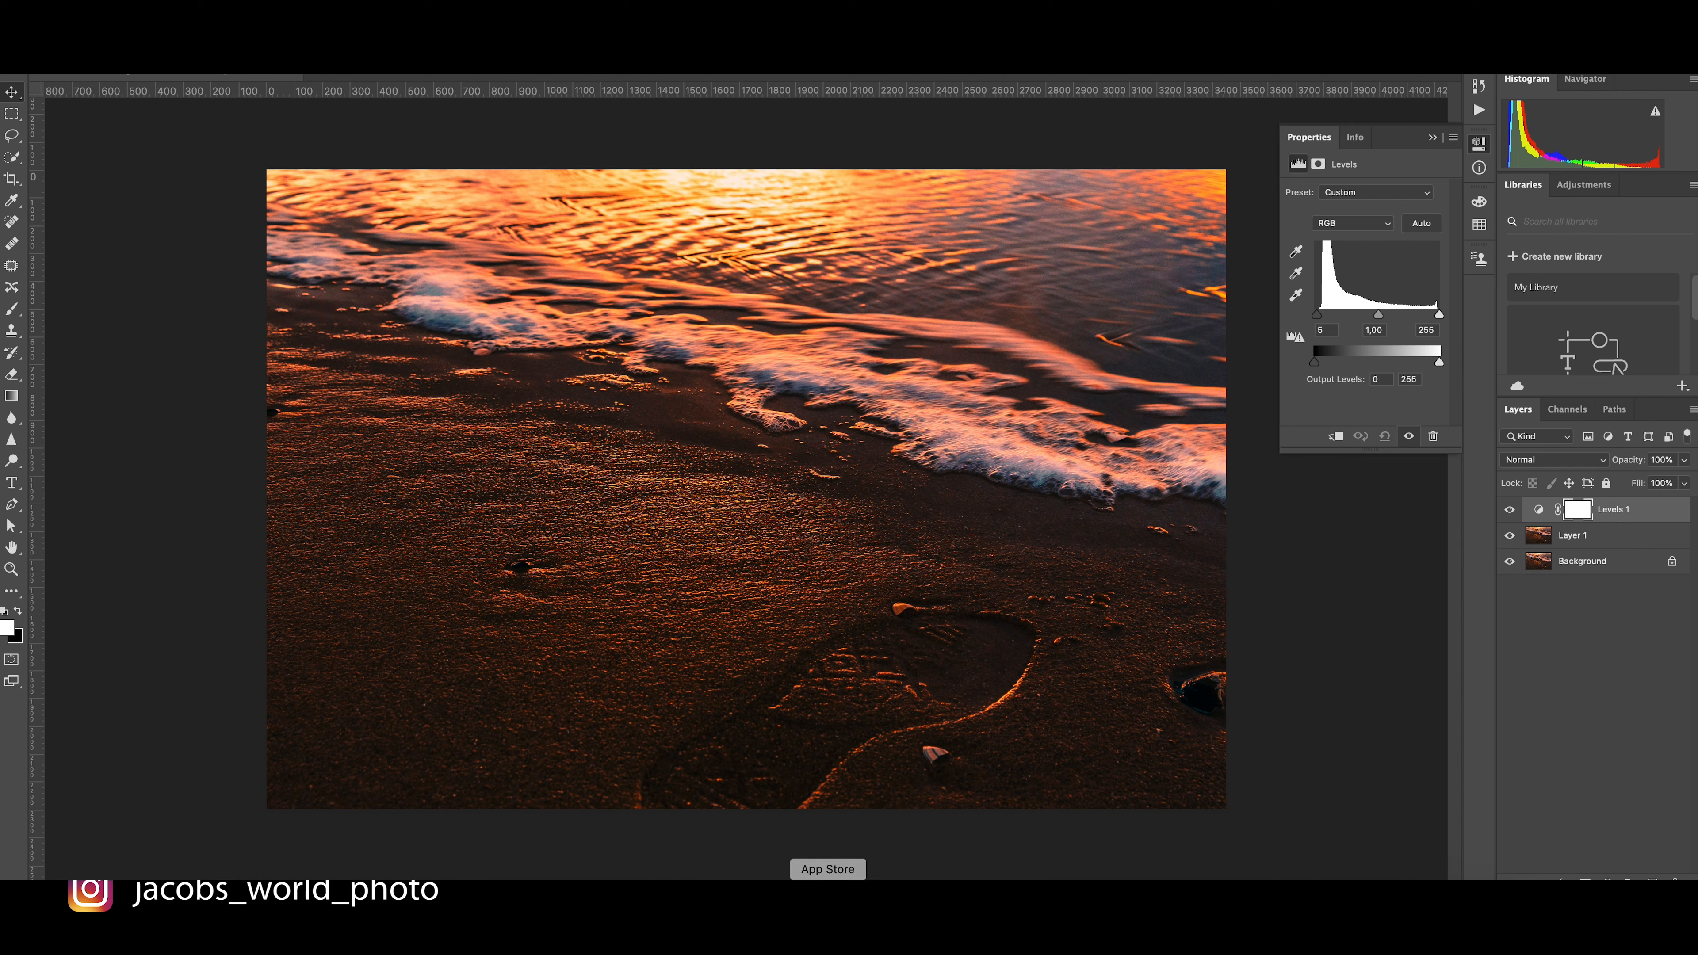
{"action": "left_click", "coordinate": [1431, 139]}
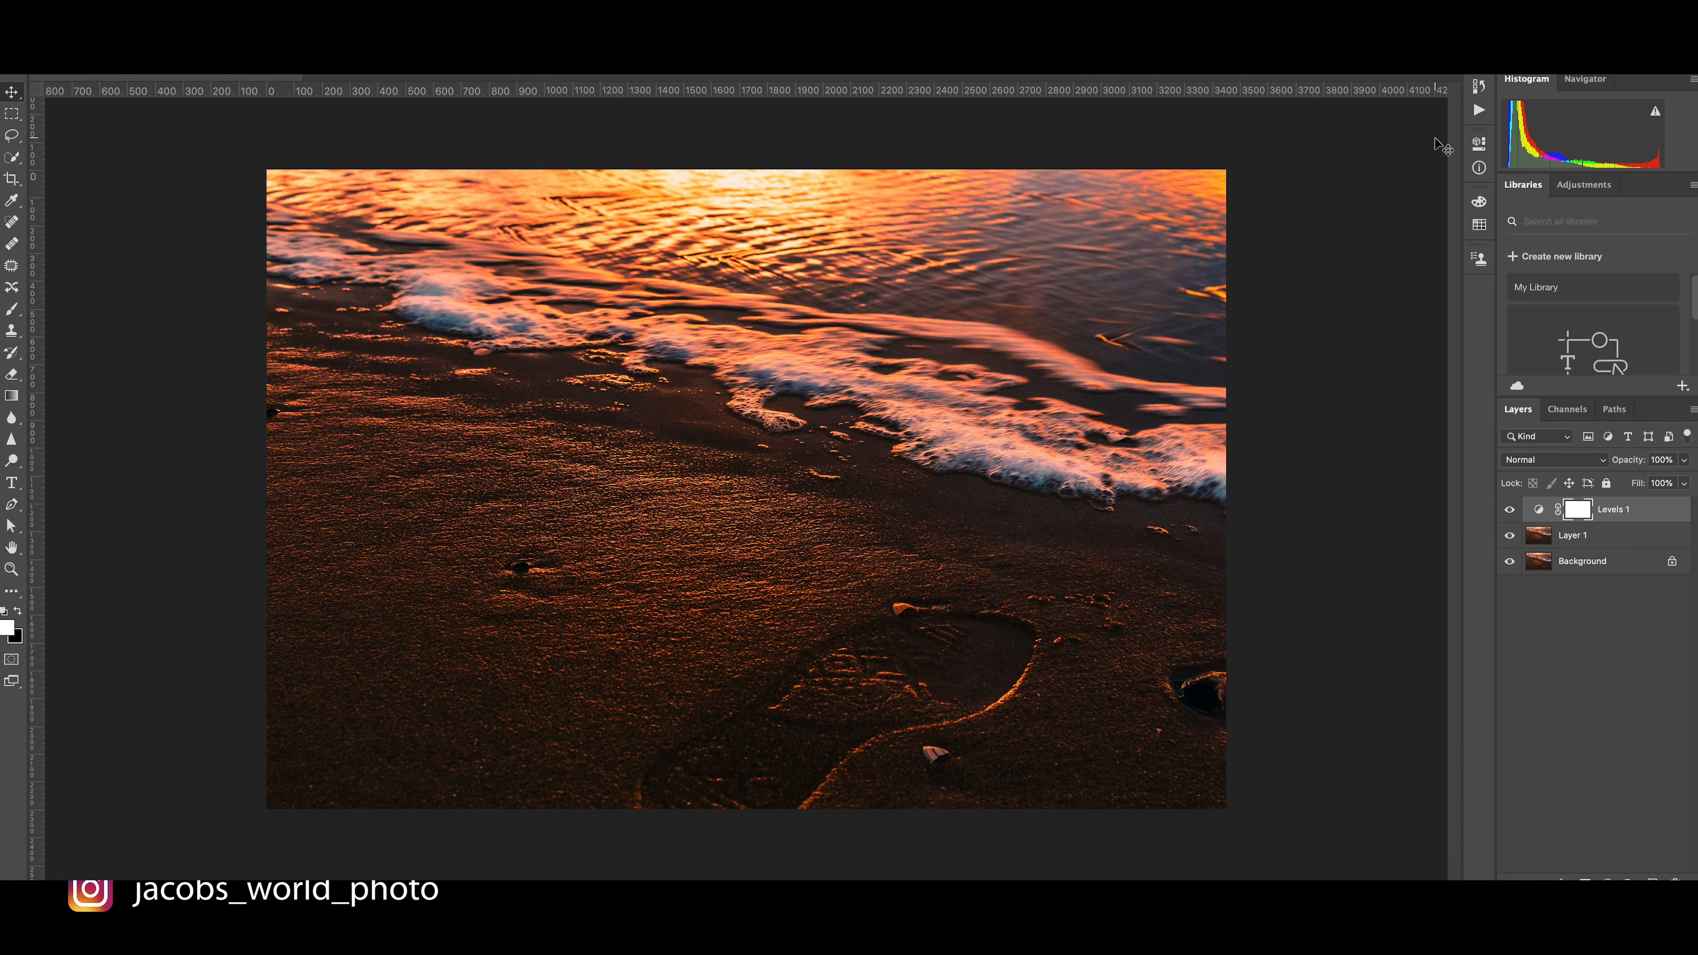
Add a Color Lookup adjustment layer using the FallColors.look 3D LUT
{"action": "left_click", "coordinate": [1597, 879]}
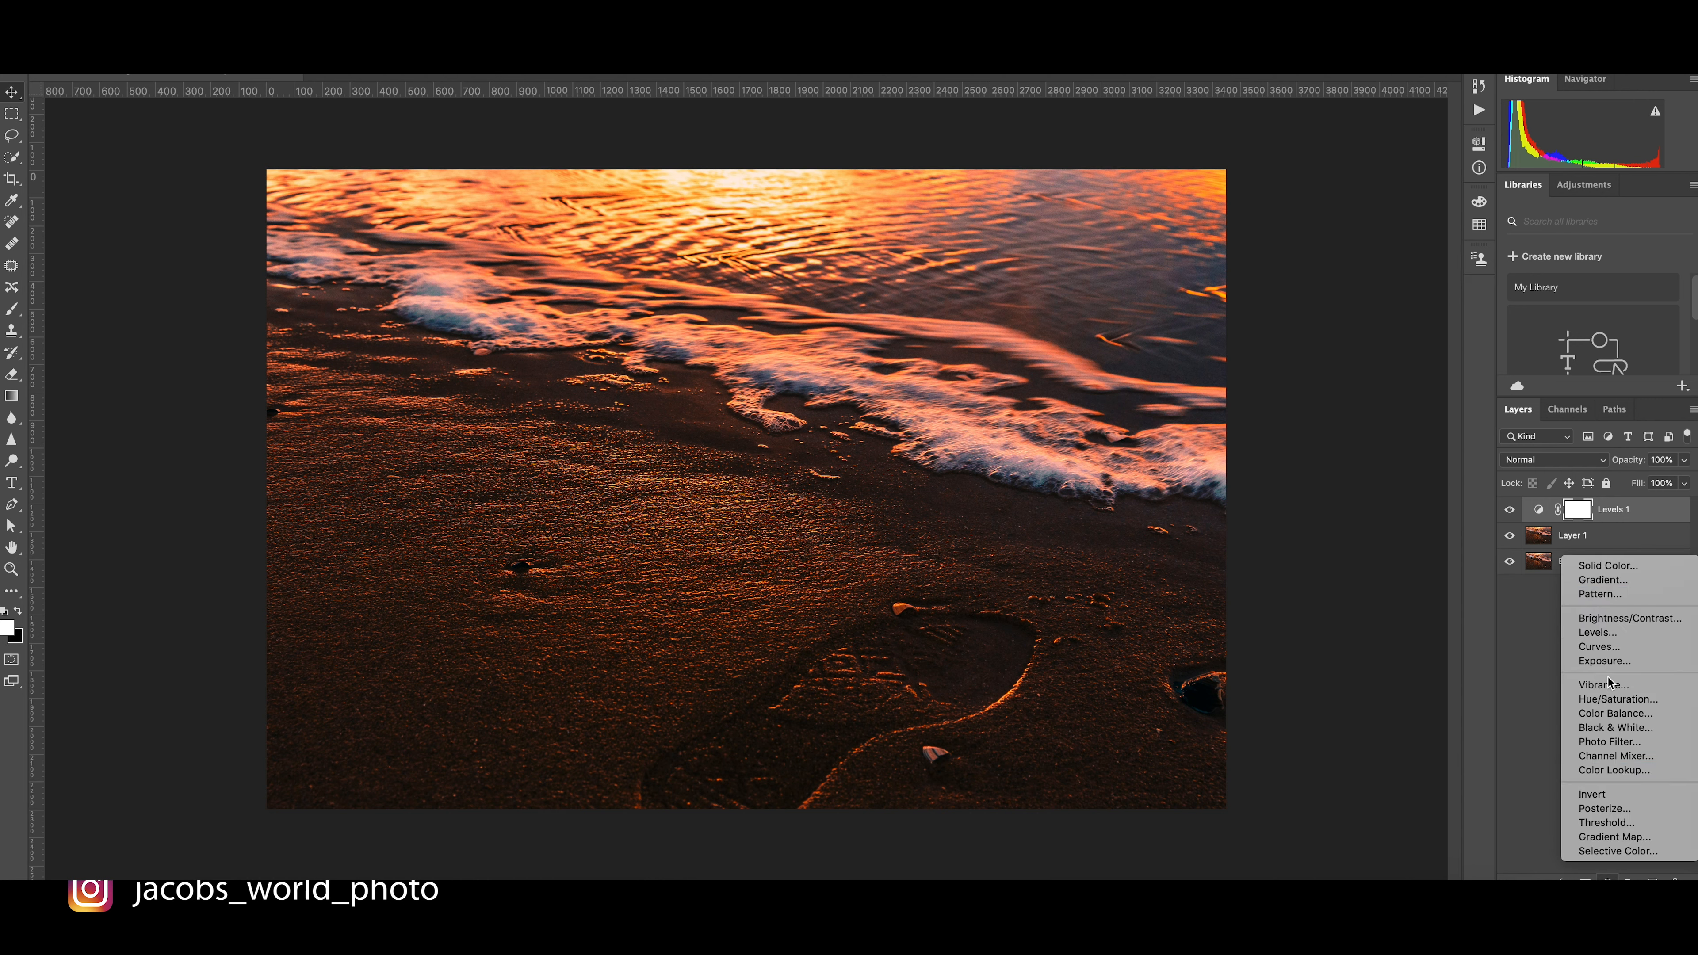
{"action": "key", "text": "Return"}
{"action": "left_click", "coordinate": [1405, 194]}
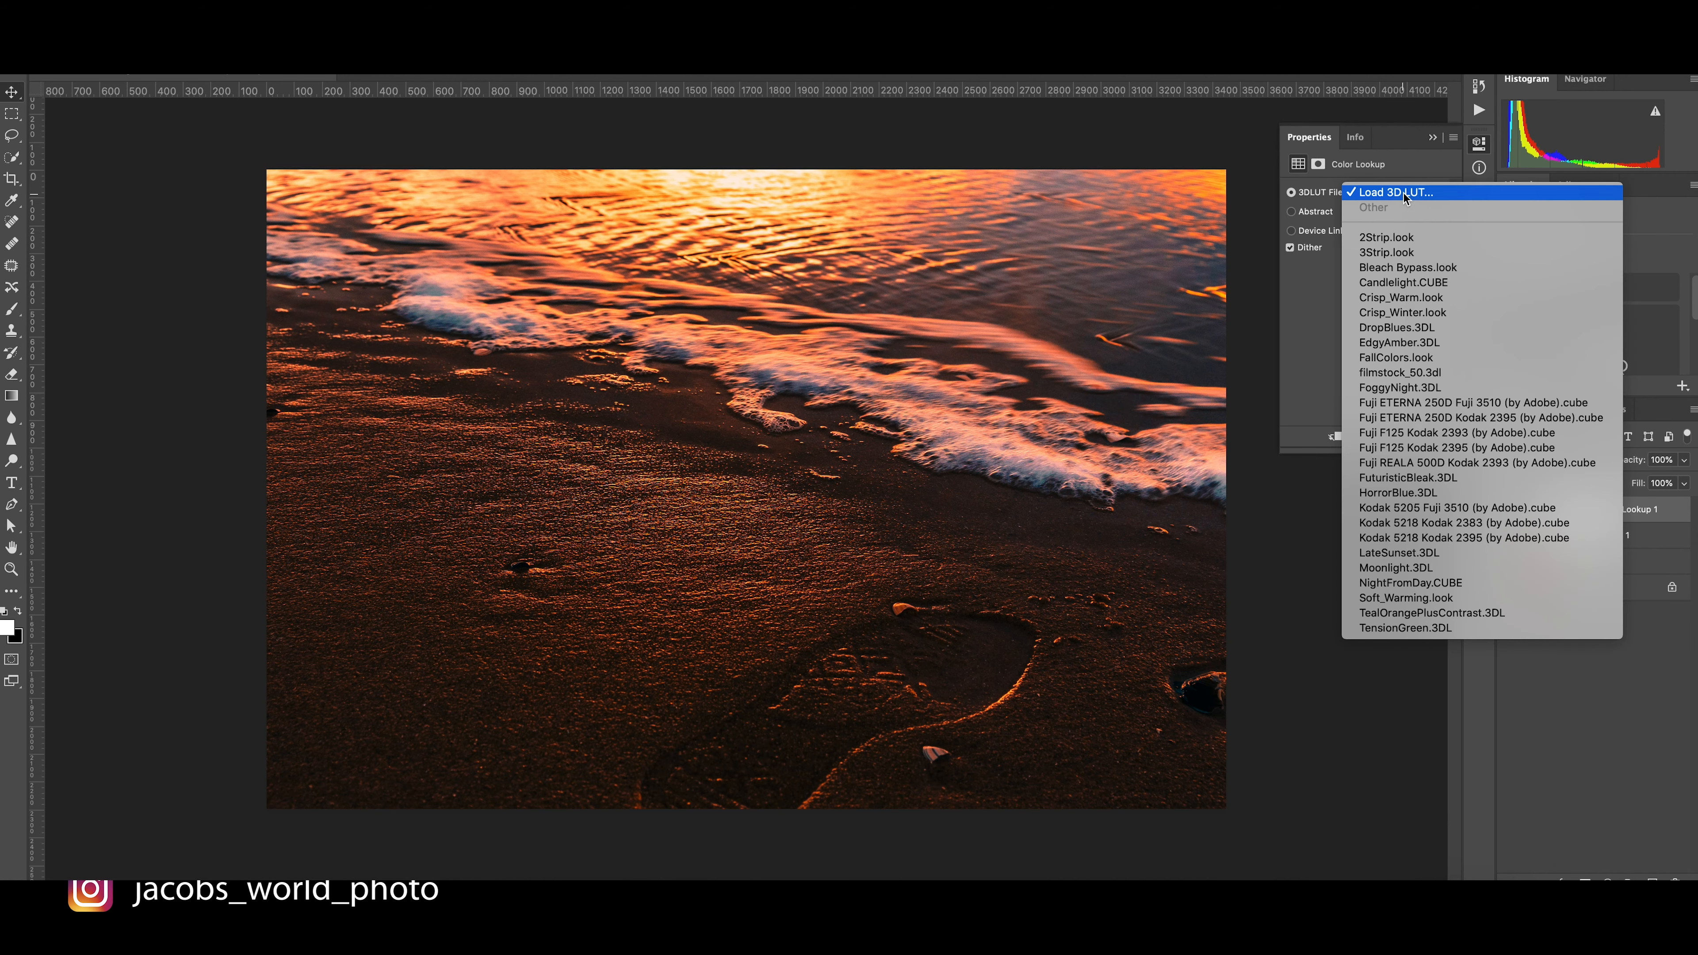
{"action": "left_click", "coordinate": [1408, 359]}
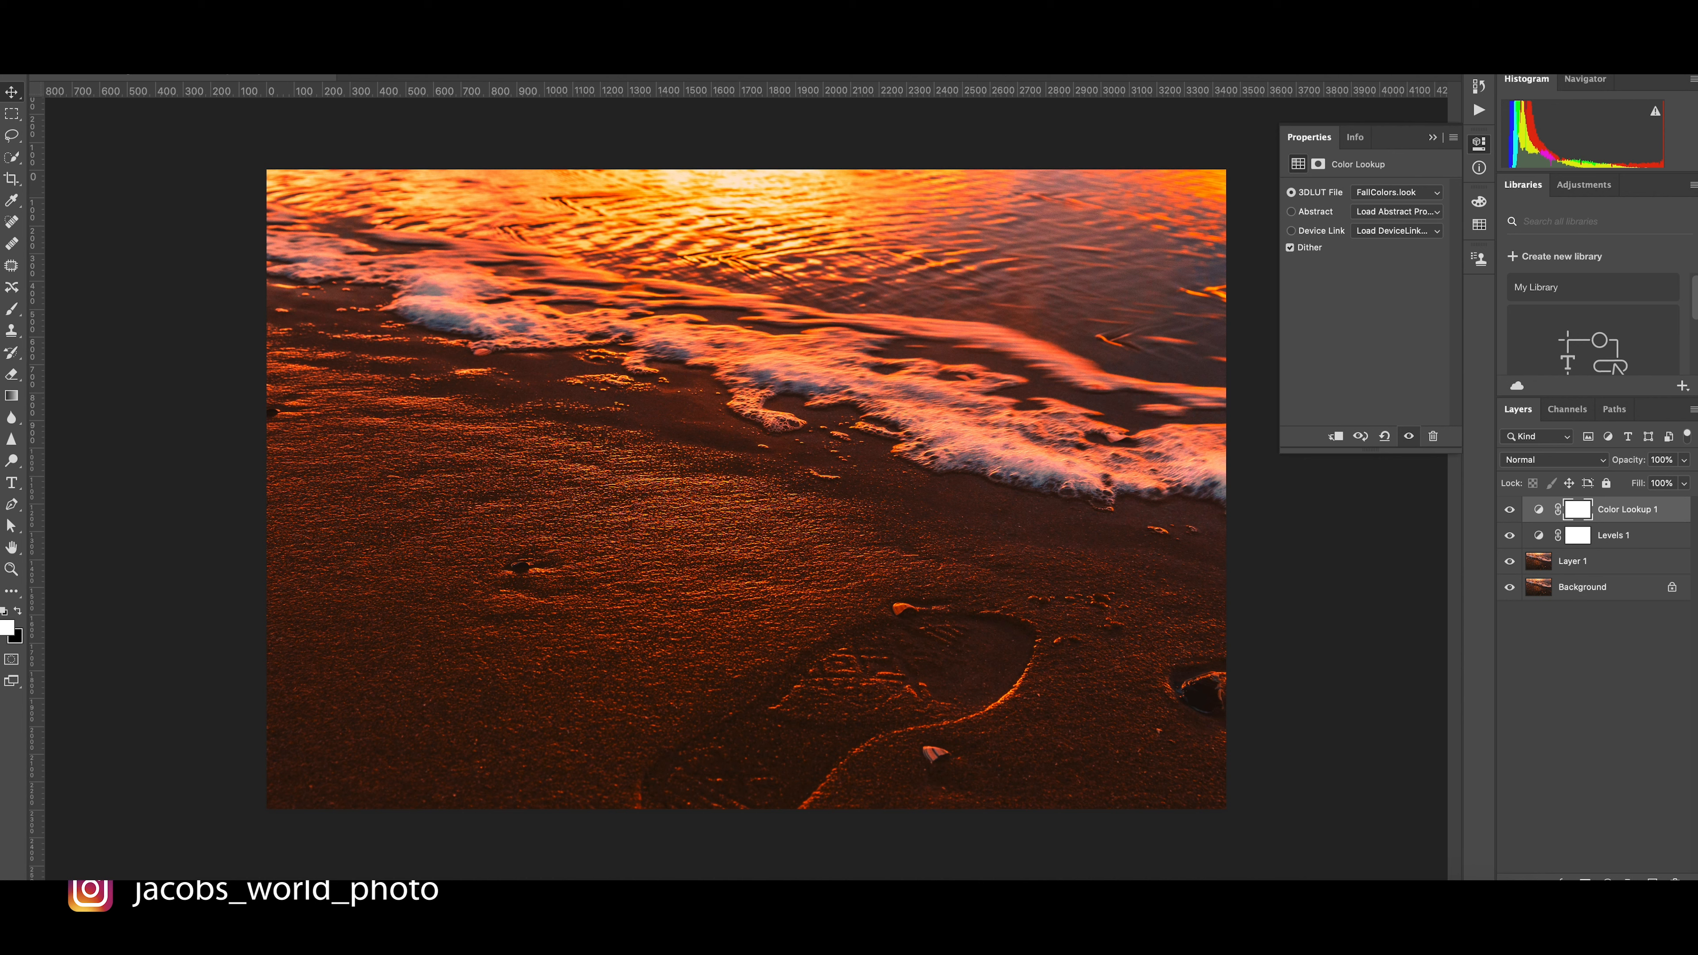
Mask the FallColors lookup to the highlights using Color Range with fuzziness 93% and range 184, comparing the photo with and without it
{"action": "left_click", "coordinate": [330, 66]}
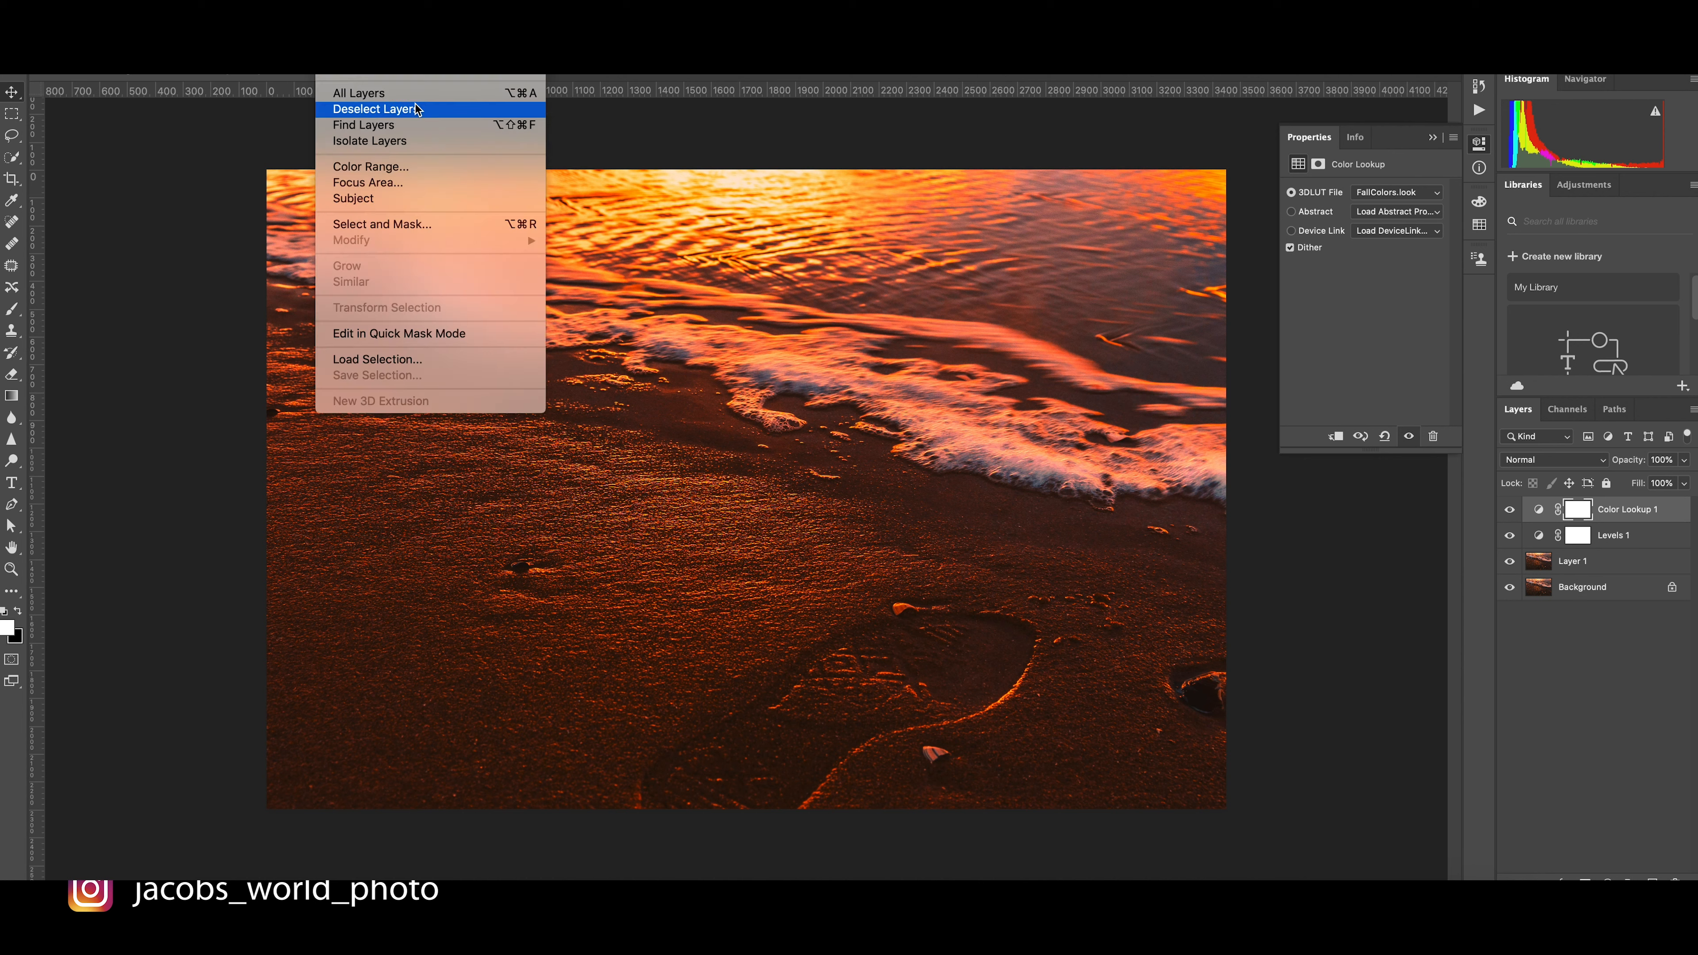
{"action": "left_click", "coordinate": [369, 167]}
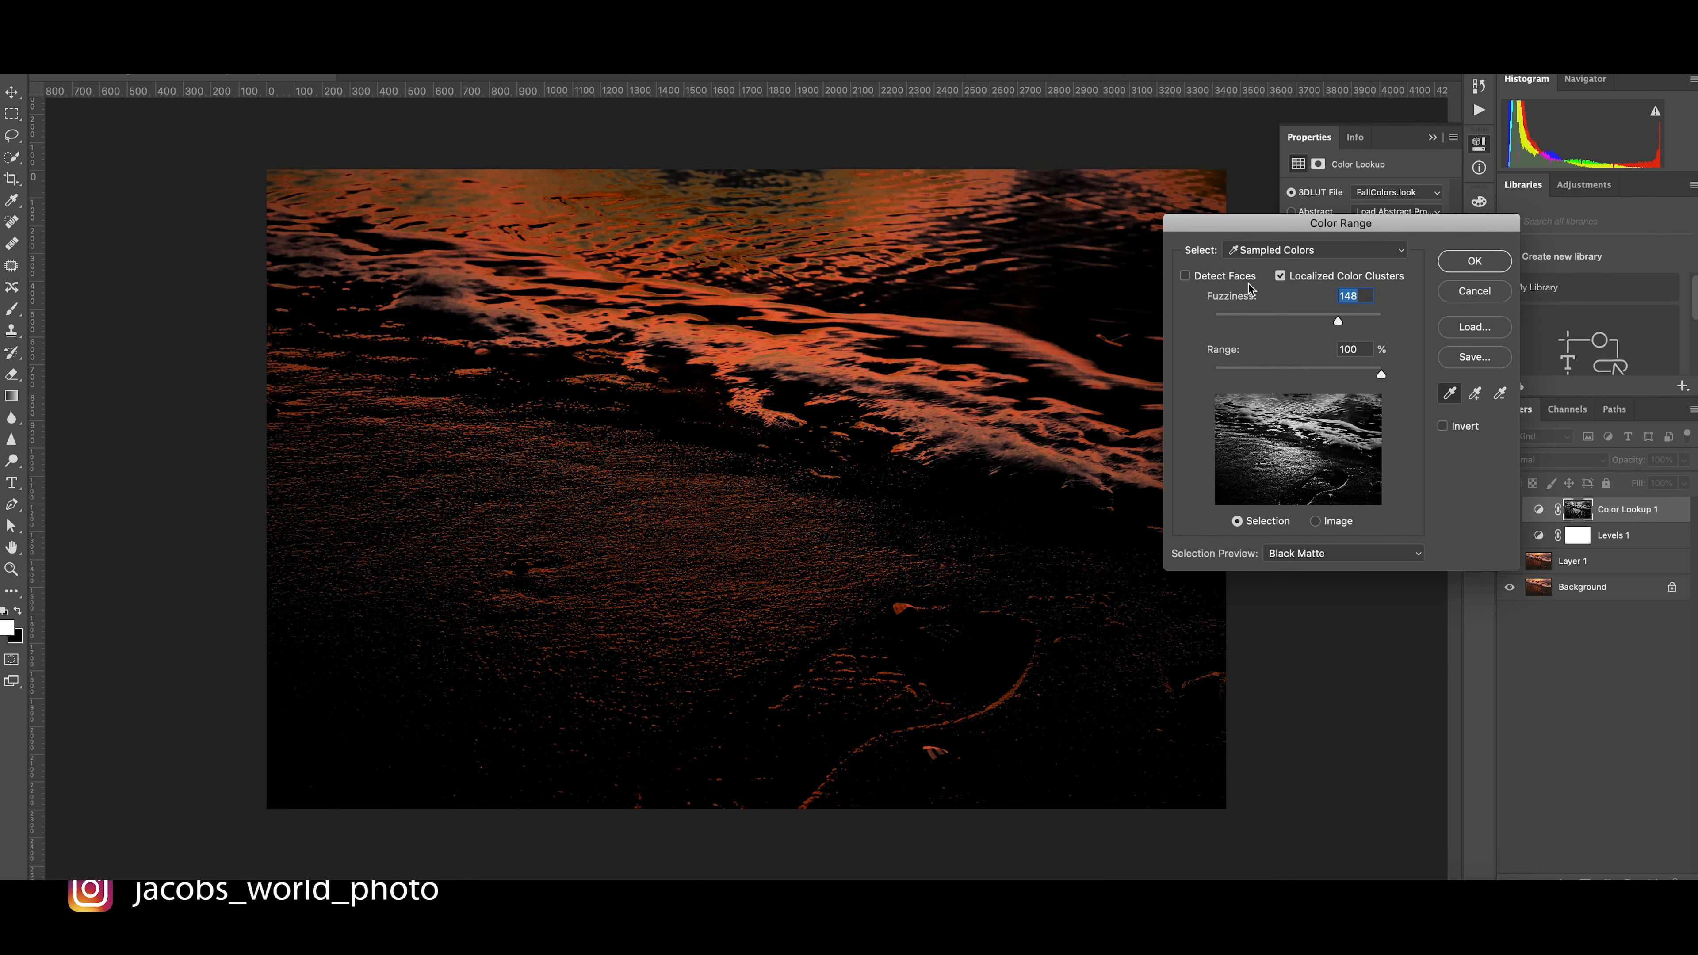
{"action": "left_click", "coordinate": [1245, 251]}
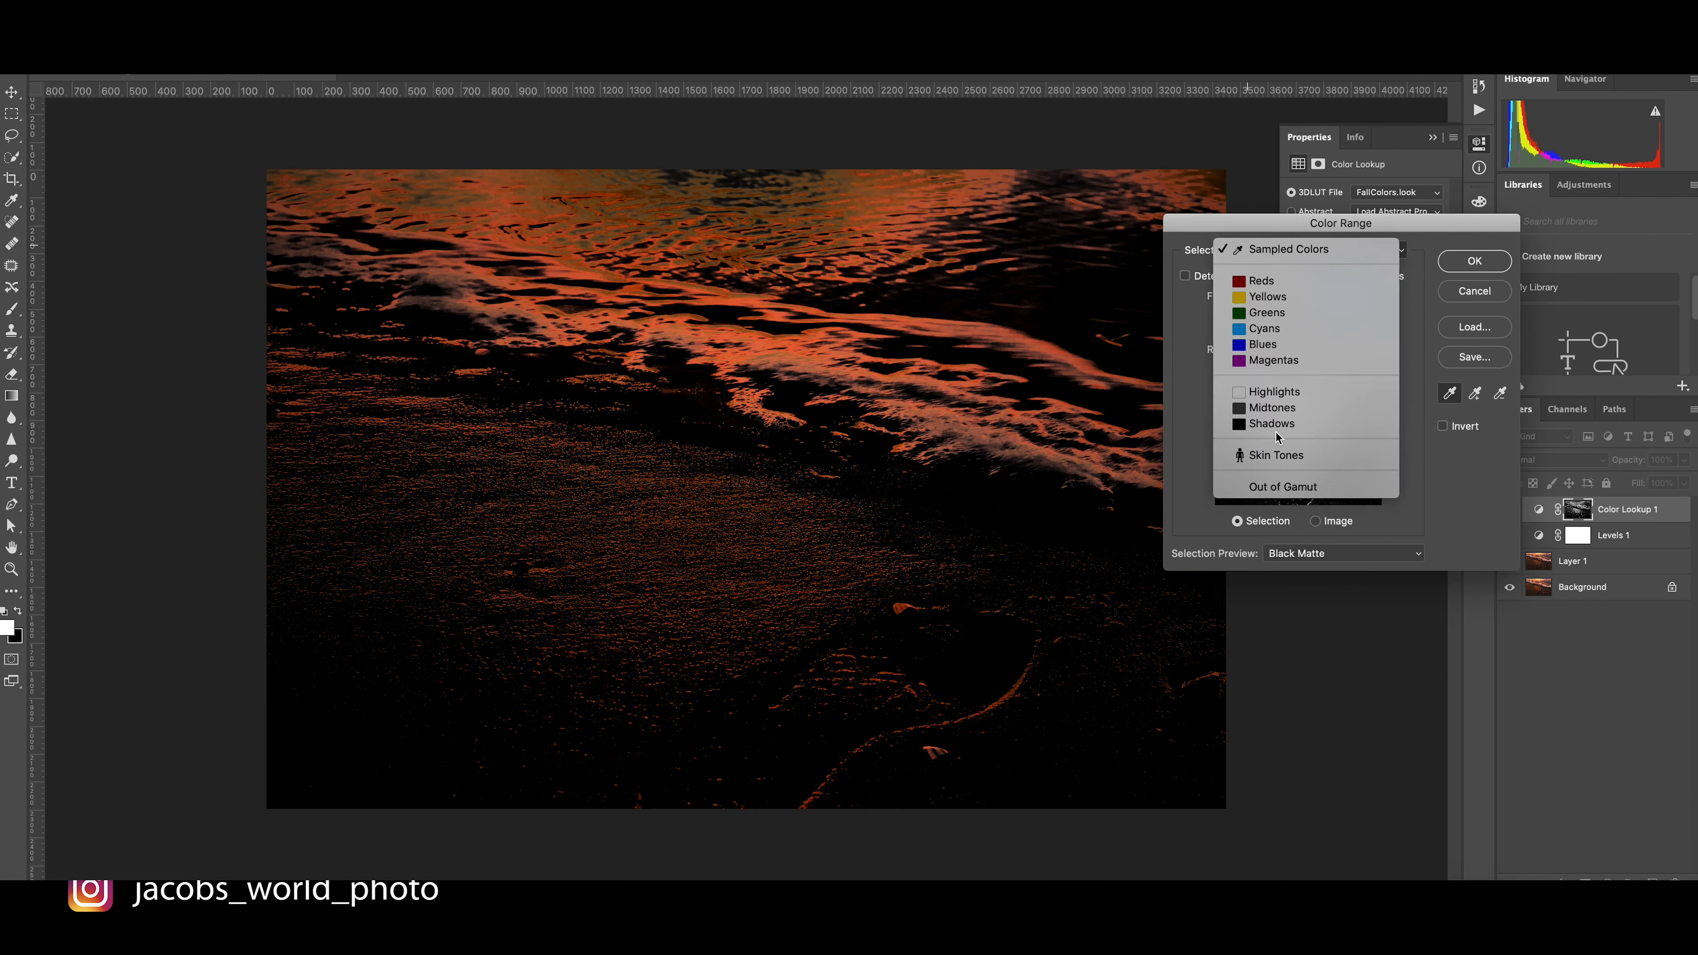
{"action": "left_click", "coordinate": [1287, 393]}
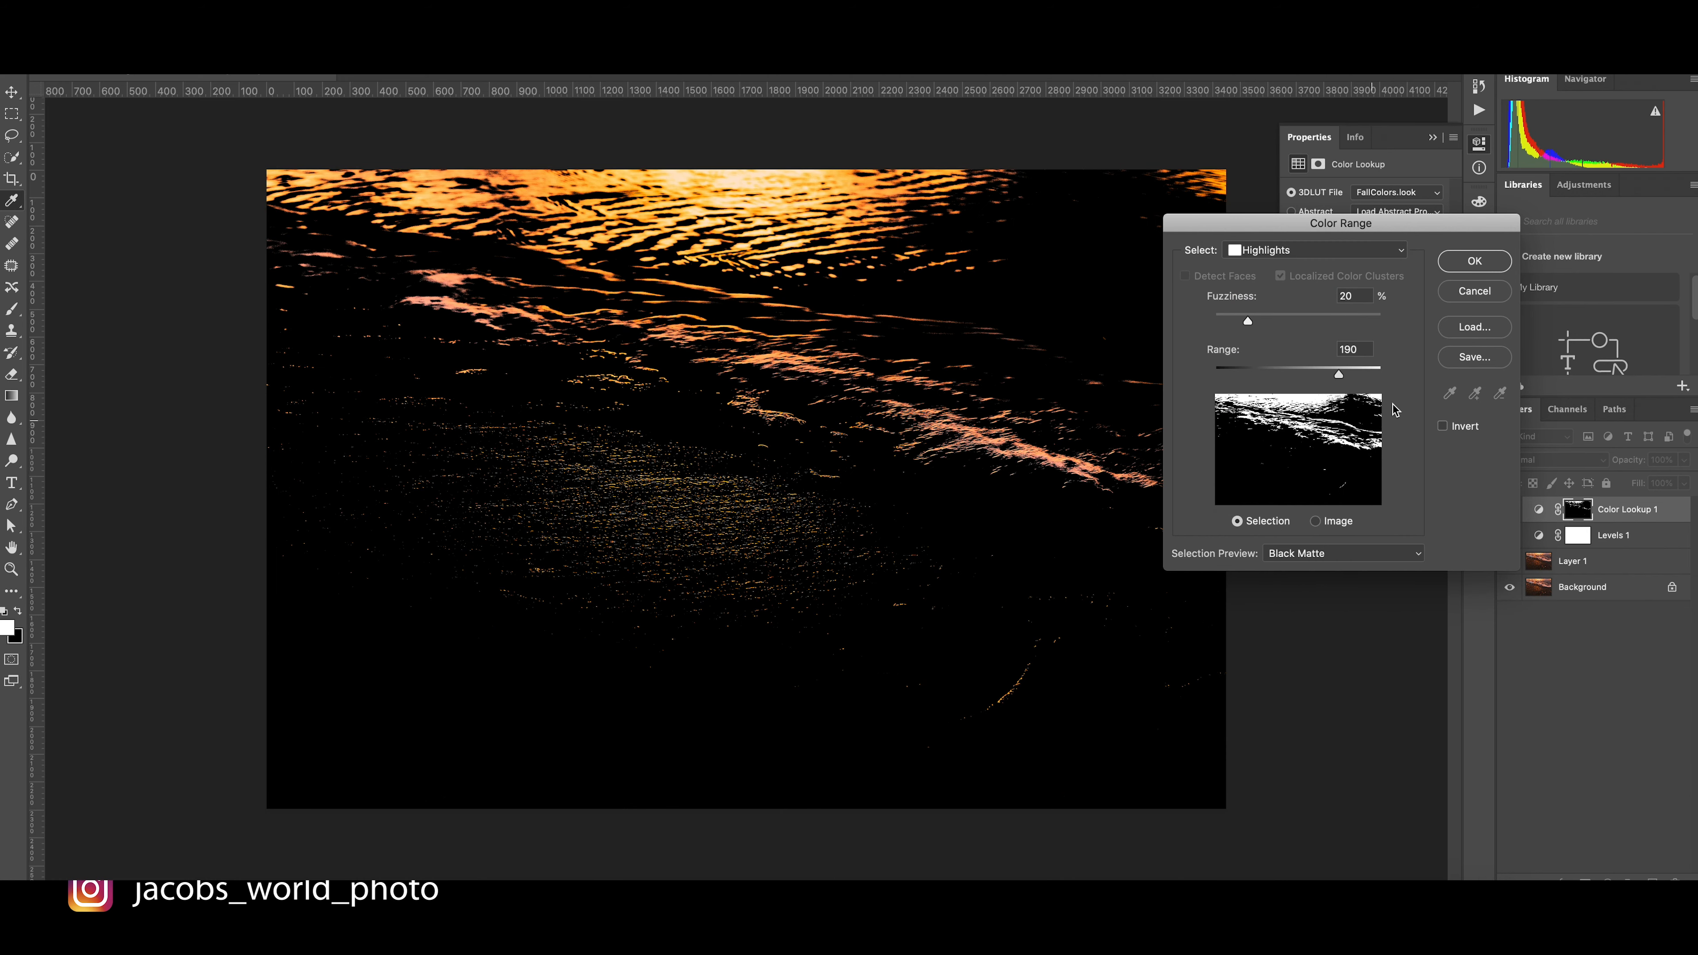
{"action": "left_click_drag", "start_coordinate": [1248, 321], "coordinate": [1325, 377]}
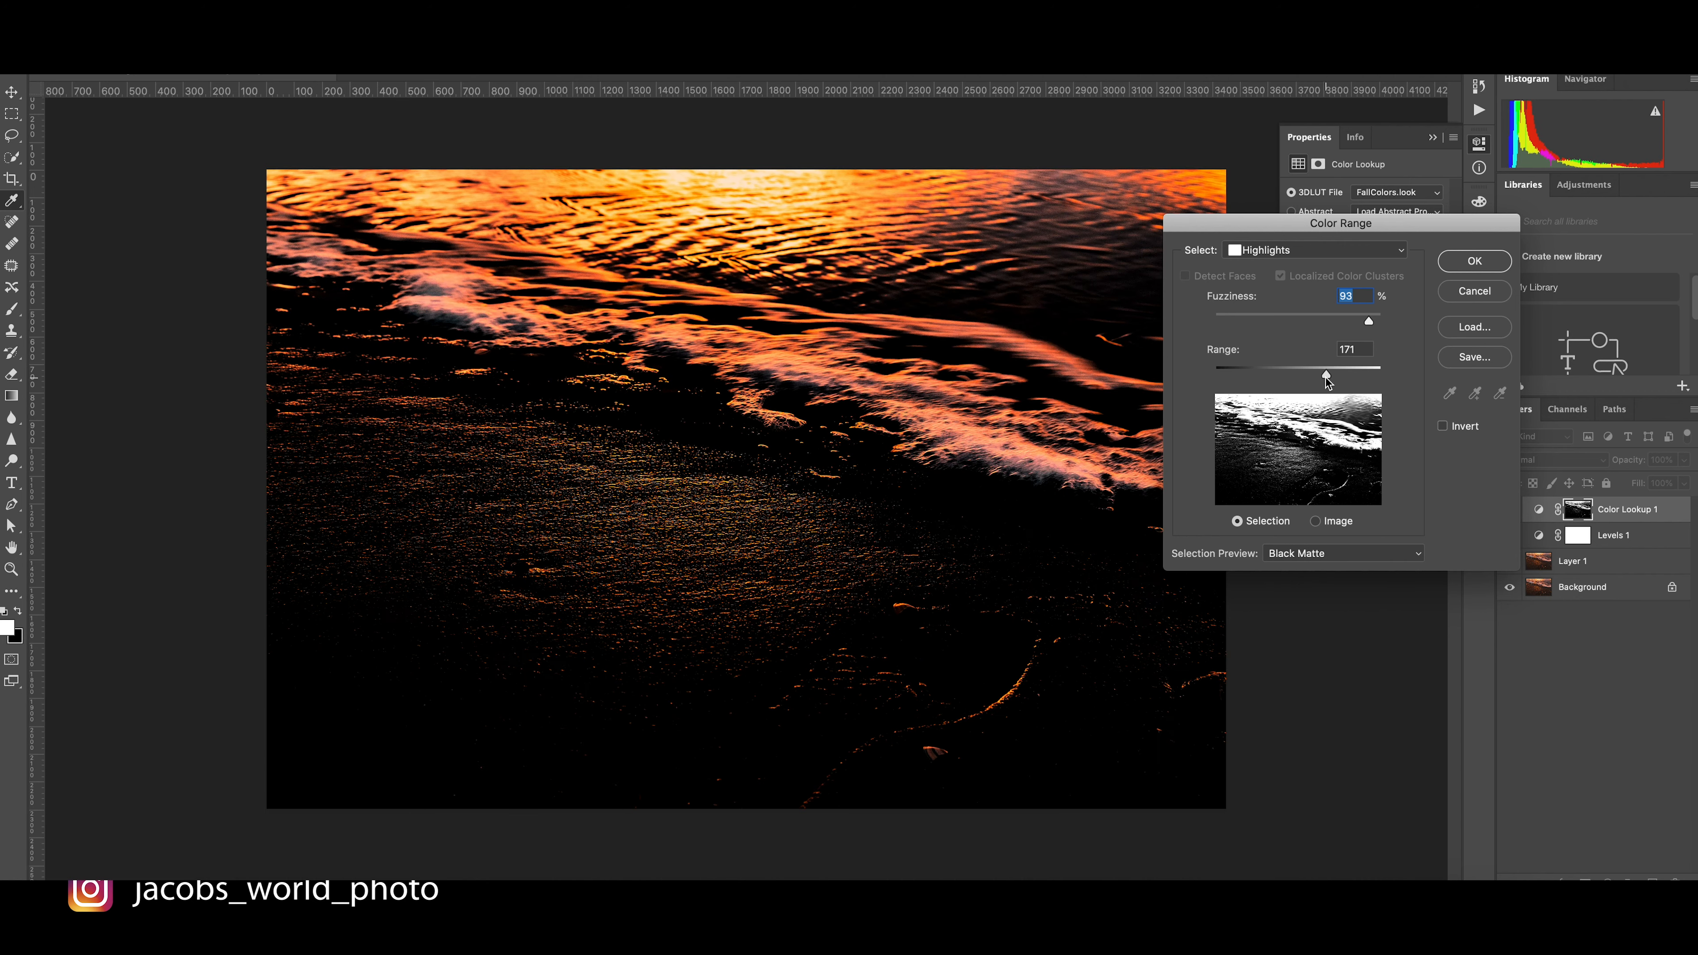
{"action": "left_click", "coordinate": [1485, 264]}
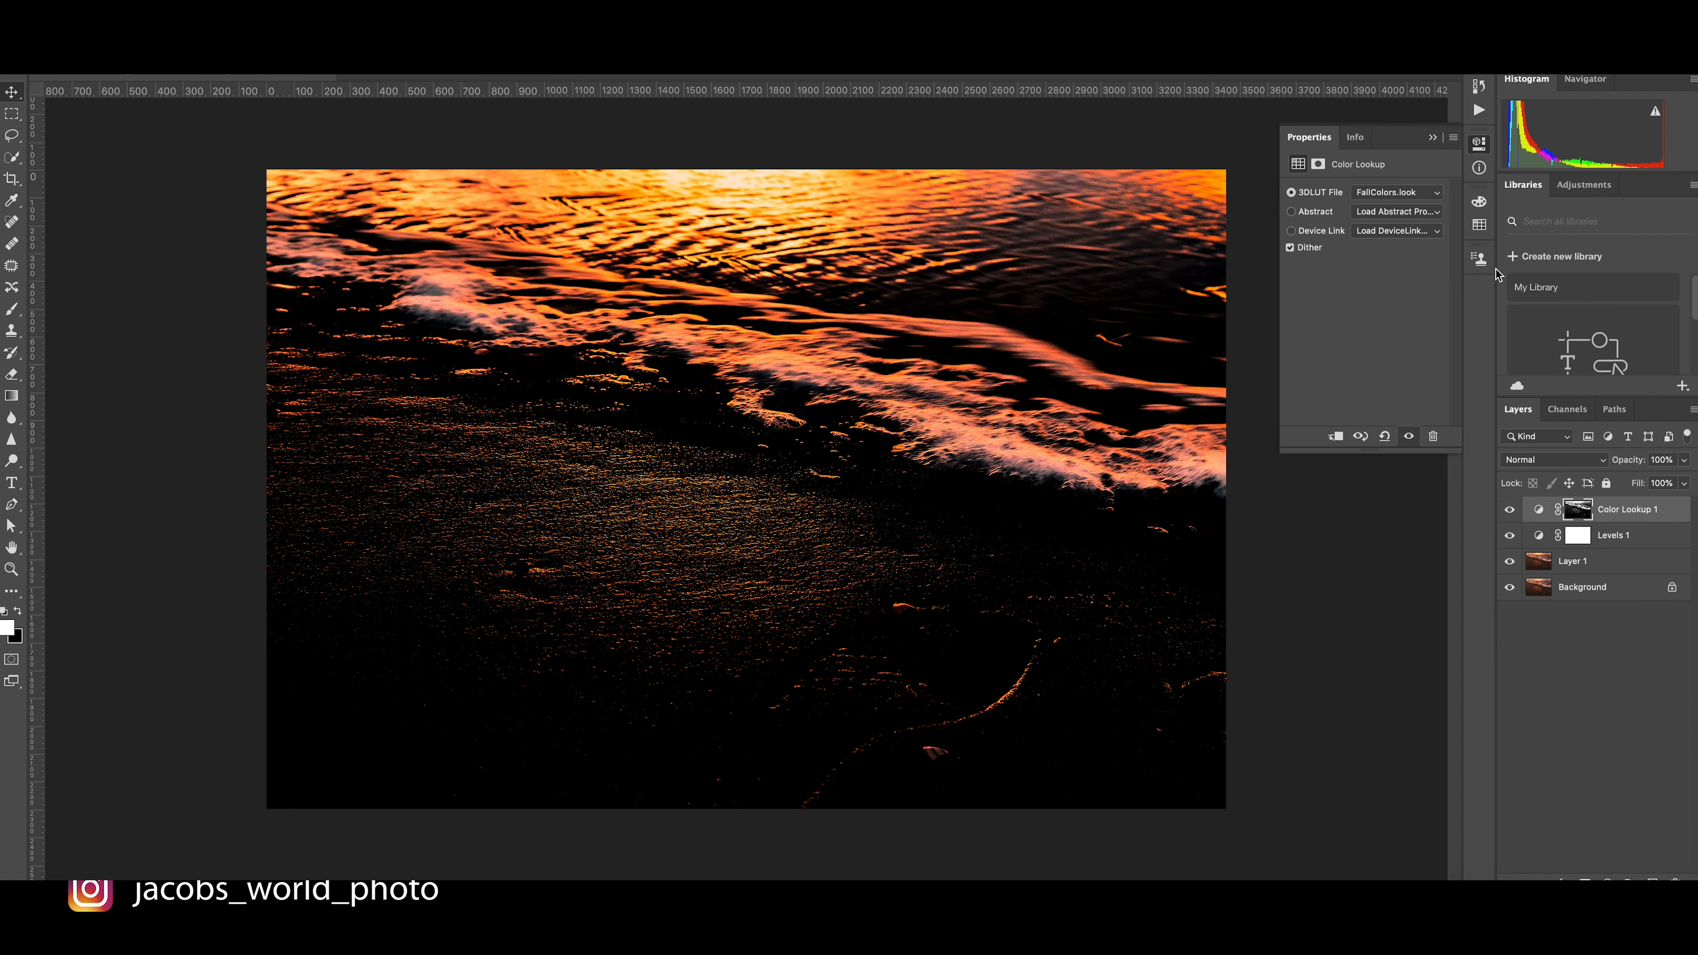
{"action": "left_click", "coordinate": [1509, 511]}
{"action": "left_click", "coordinate": [1509, 511]}
{"action": "left_click", "coordinate": [1509, 510]}
{"action": "left_click", "coordinate": [1509, 510]}
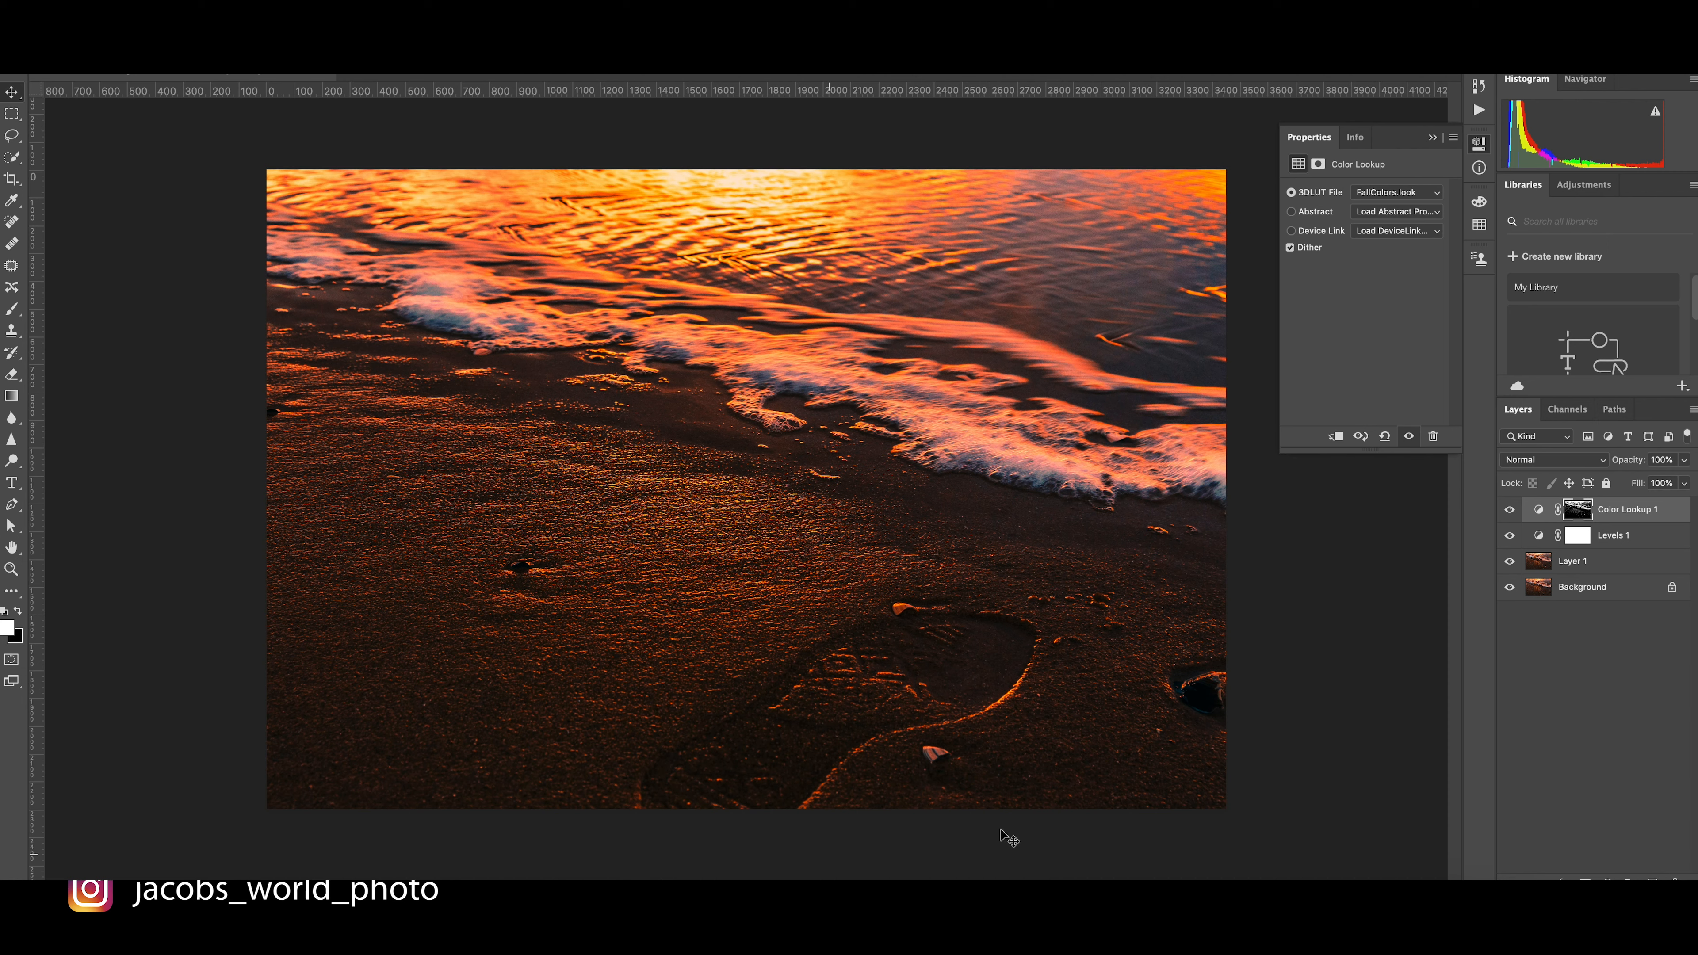
Add a second Color Lookup layer using the Crisp_Winter.look 3D LUT and reduce its opacity to 39%
{"action": "left_click", "coordinate": [1608, 882]}
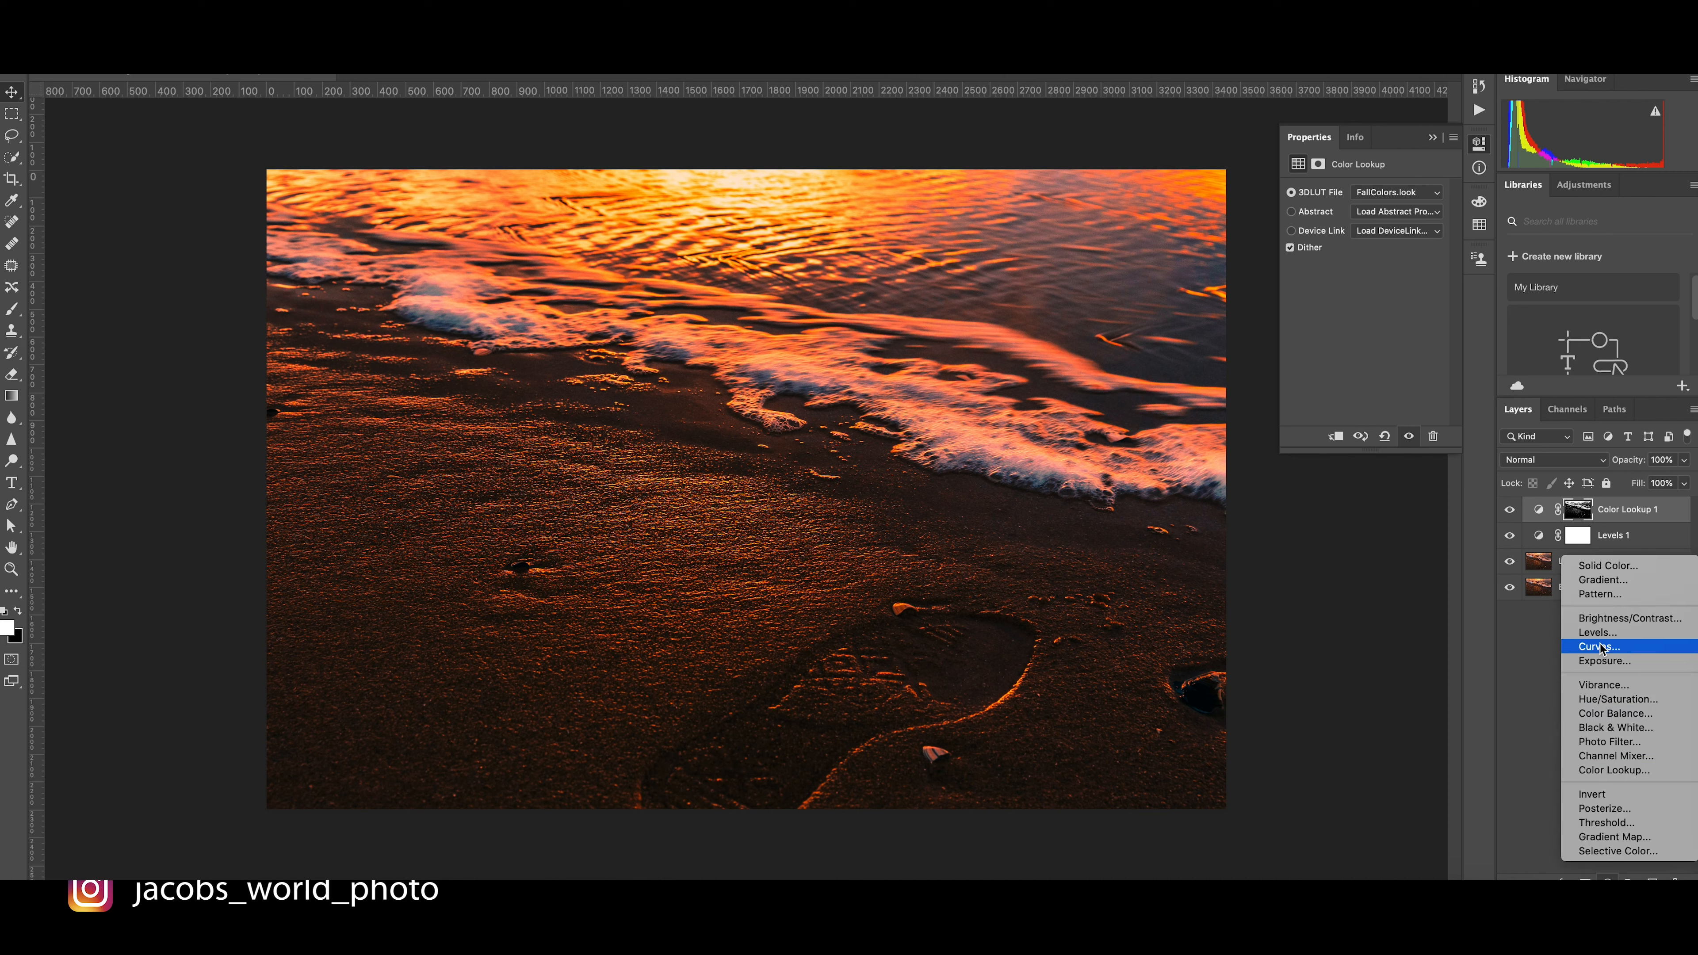
{"action": "left_click", "coordinate": [1615, 770]}
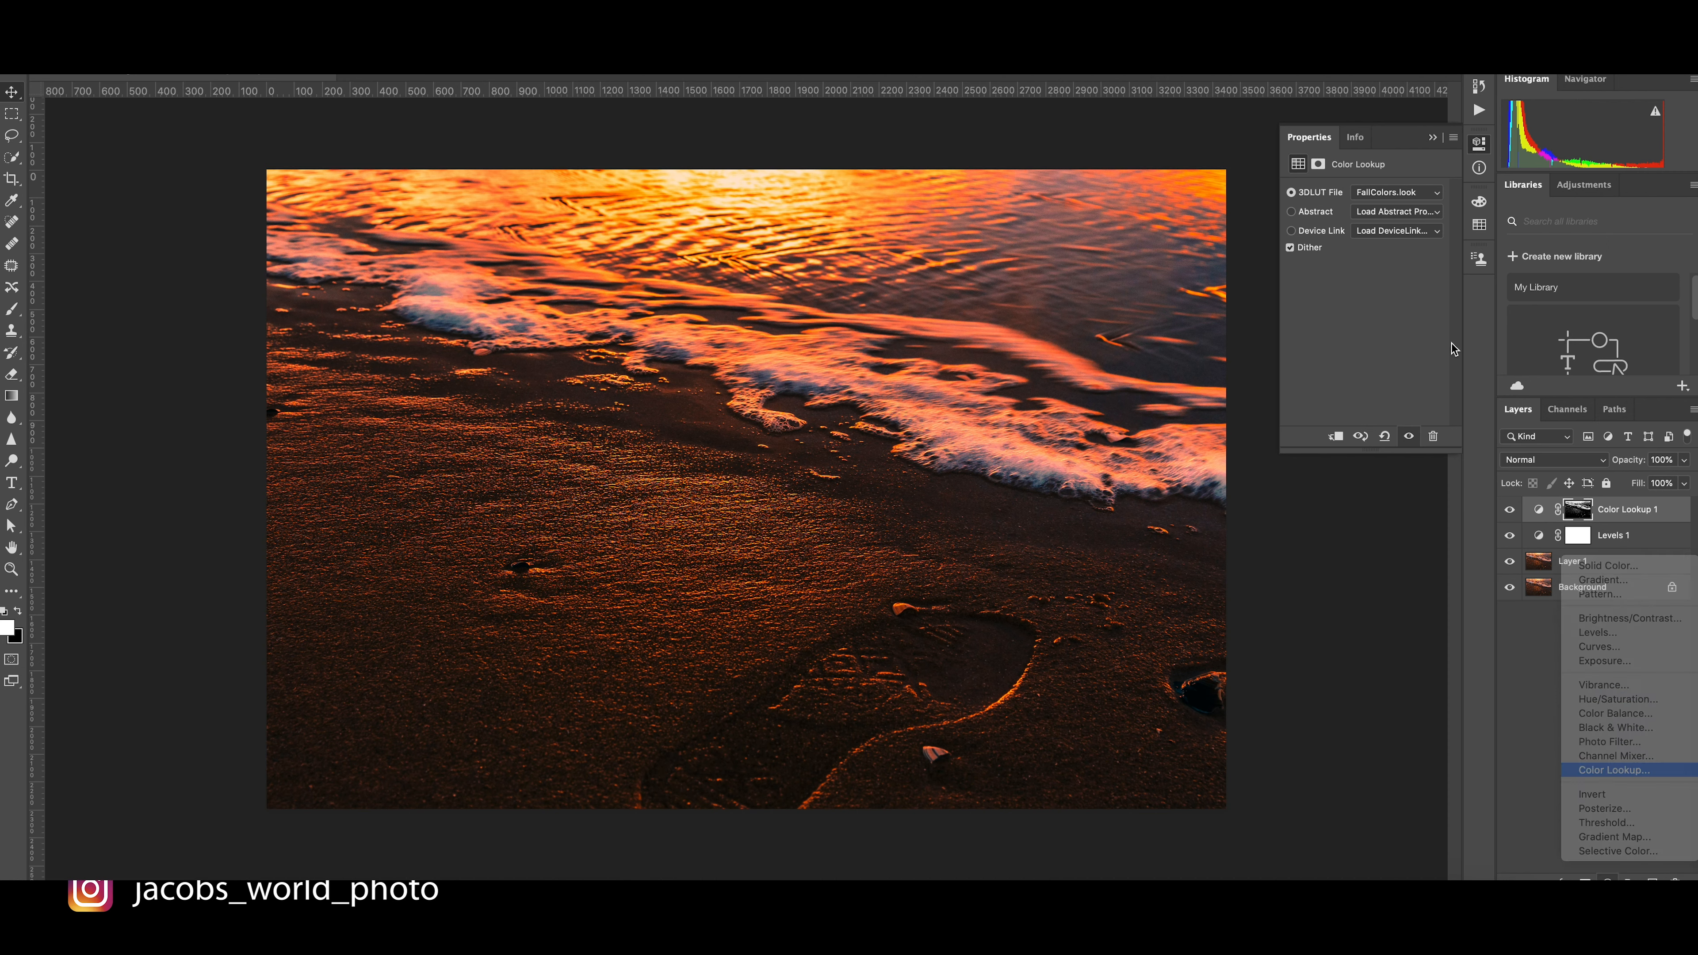
{"action": "left_click", "coordinate": [1396, 192]}
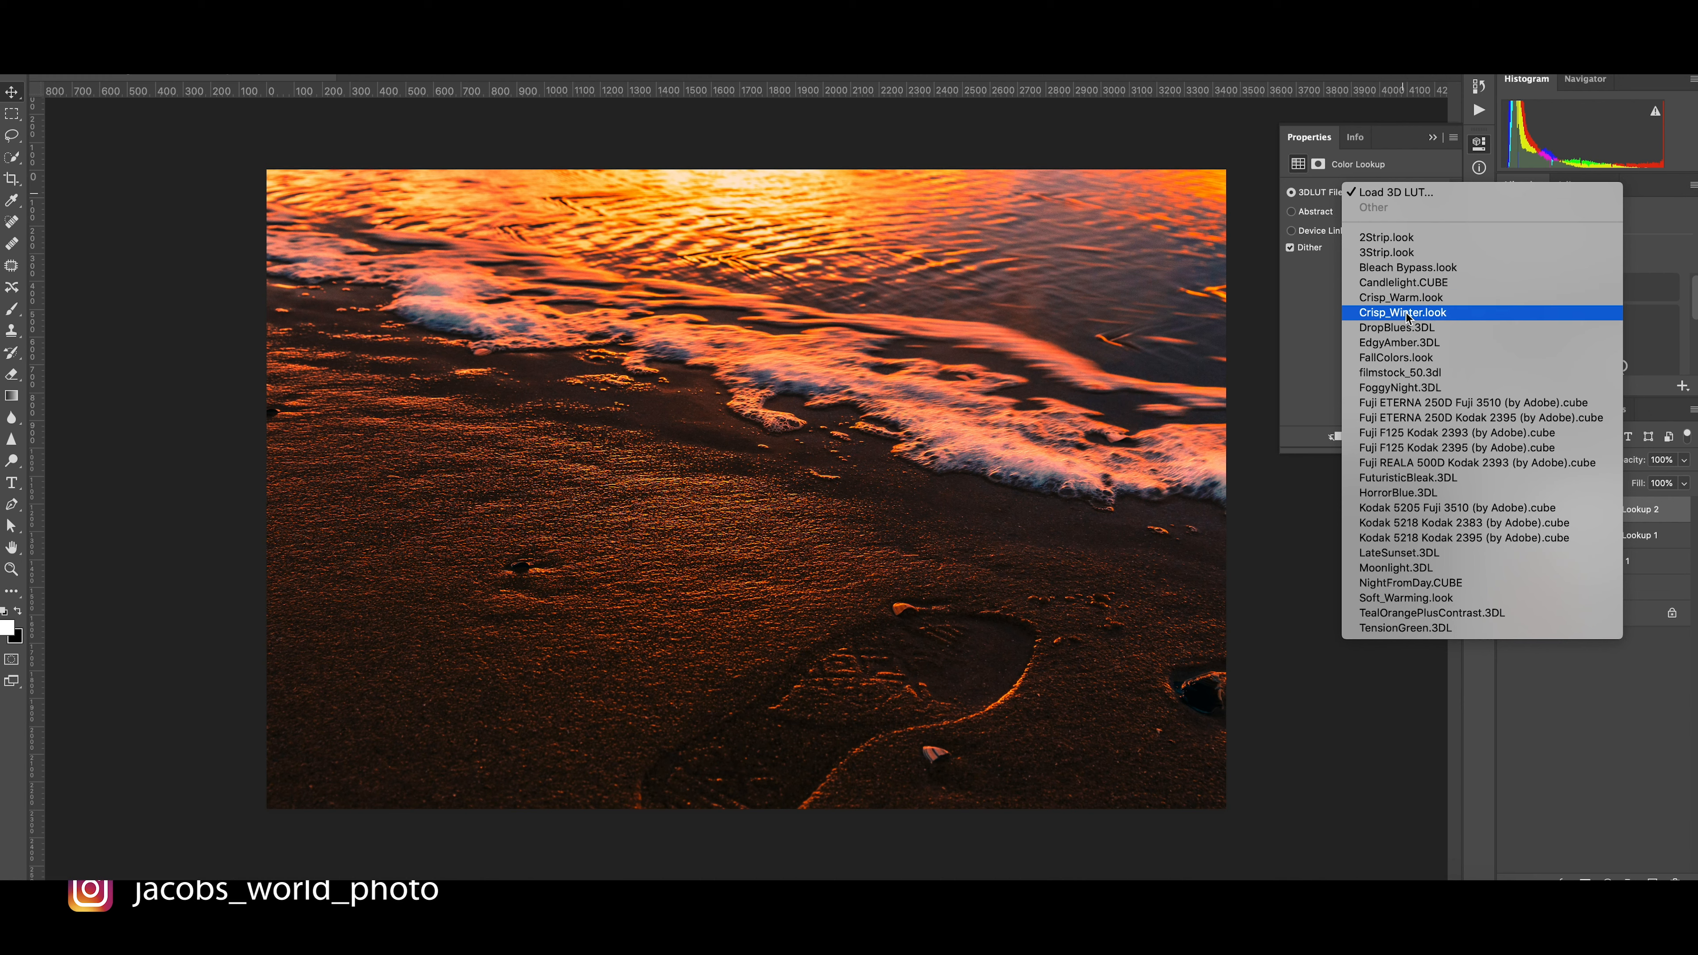
{"action": "left_click", "coordinate": [1404, 313]}
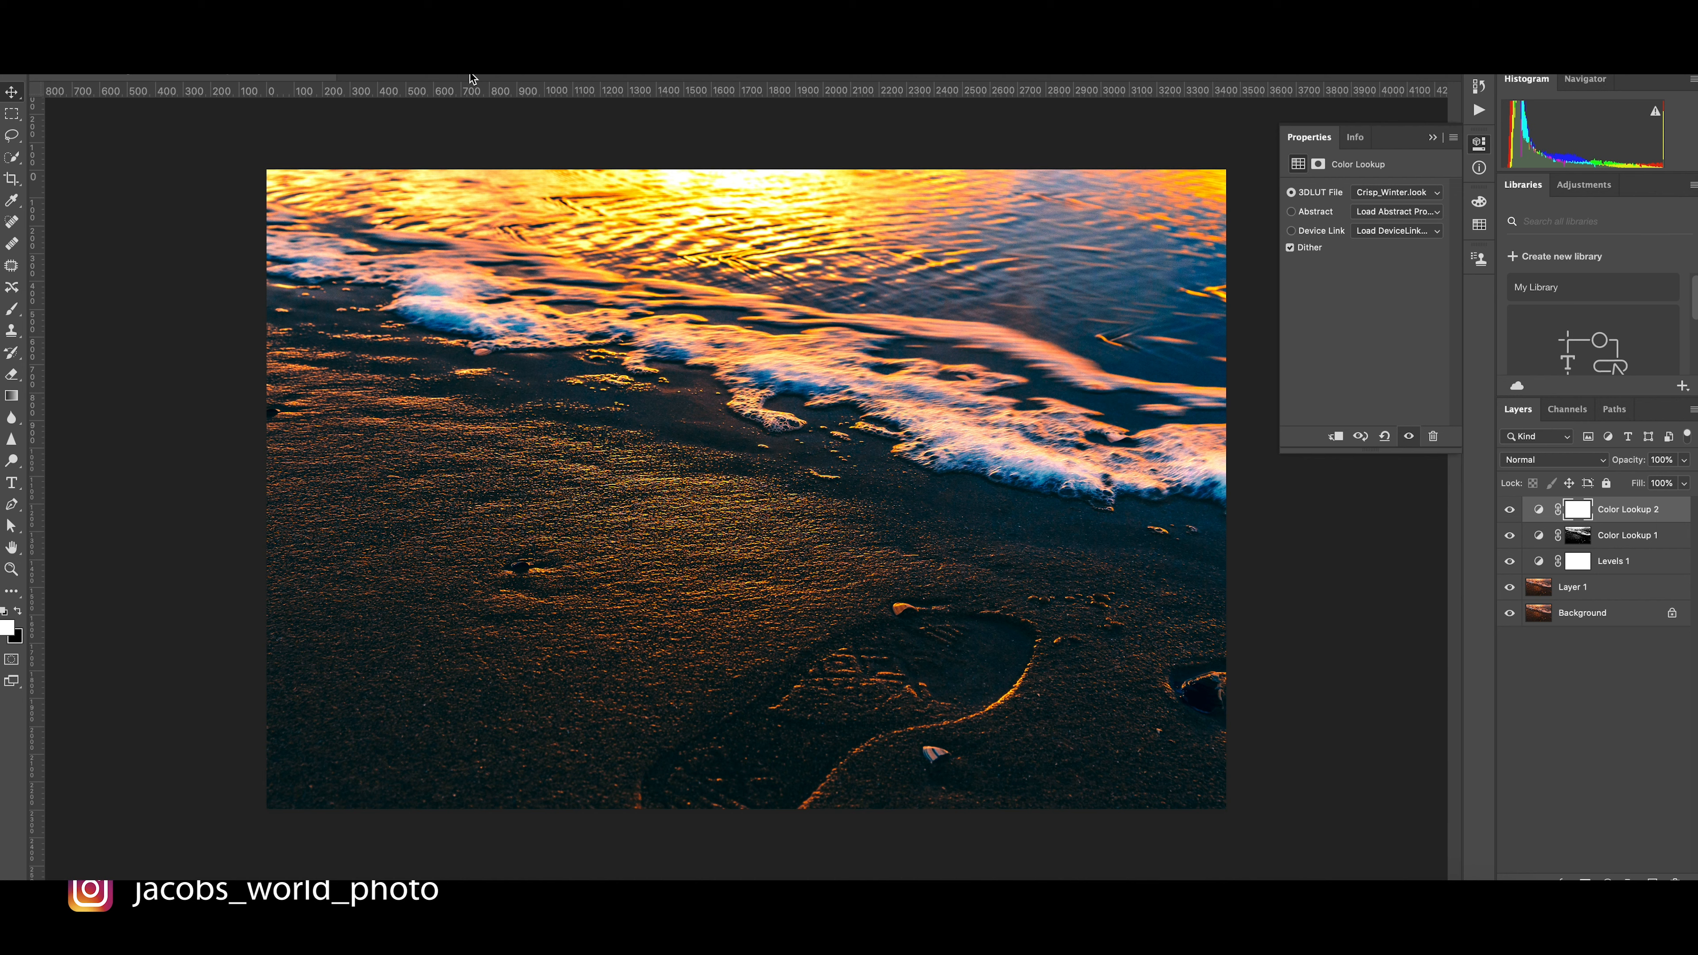
{"action": "left_click", "coordinate": [1684, 461]}
{"action": "left_click_drag", "start_coordinate": [1637, 485], "coordinate": [1635, 486]}
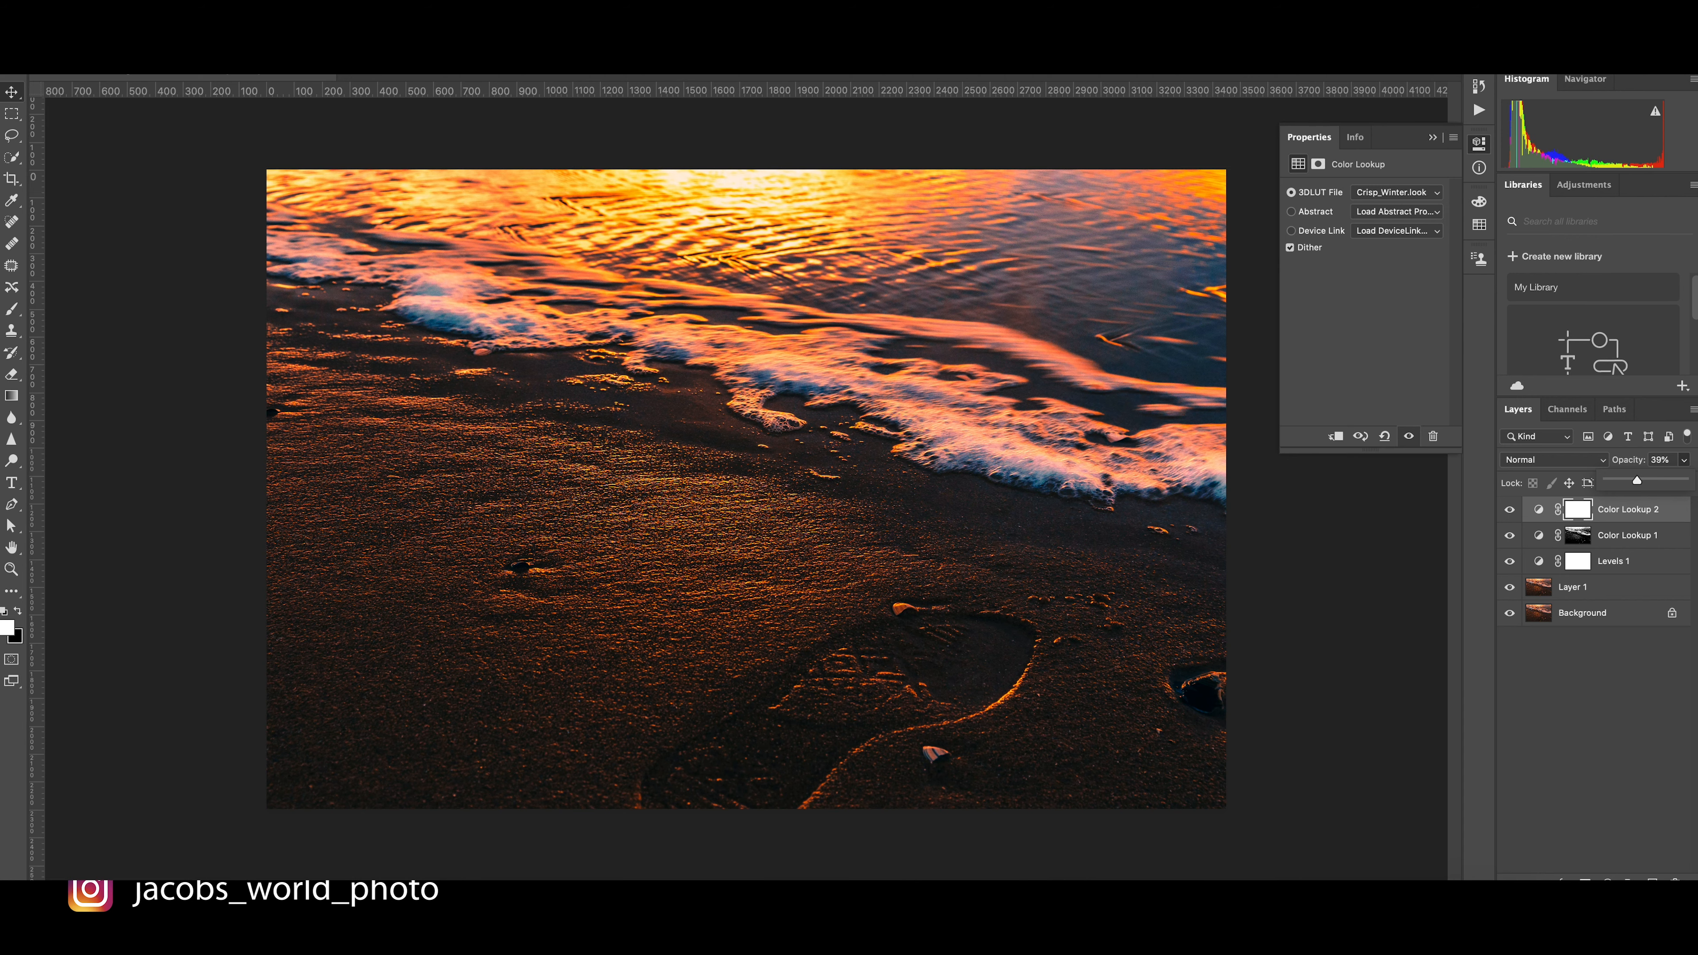
Mask the Crisp_Winter lookup layer to the shadows using Color Range with fuzziness 5% and range 41, and compare the photo without it
{"action": "left_click", "coordinate": [328, 67]}
{"action": "left_click", "coordinate": [374, 171]}
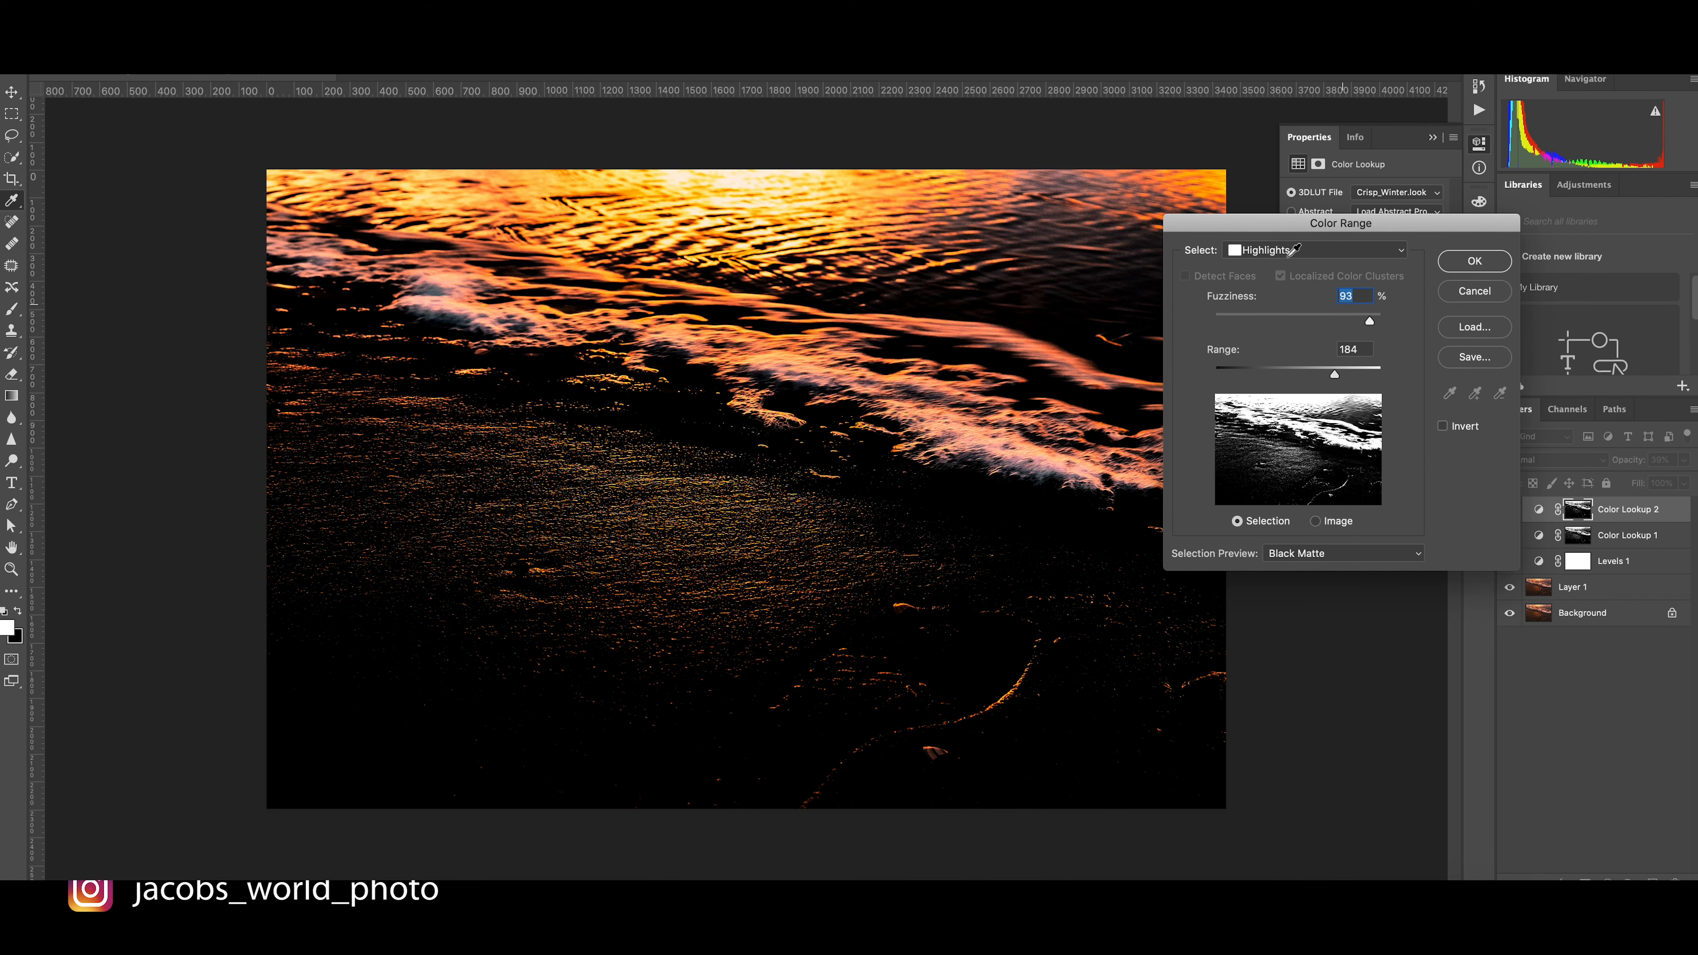
{"action": "left_click", "coordinate": [1295, 251]}
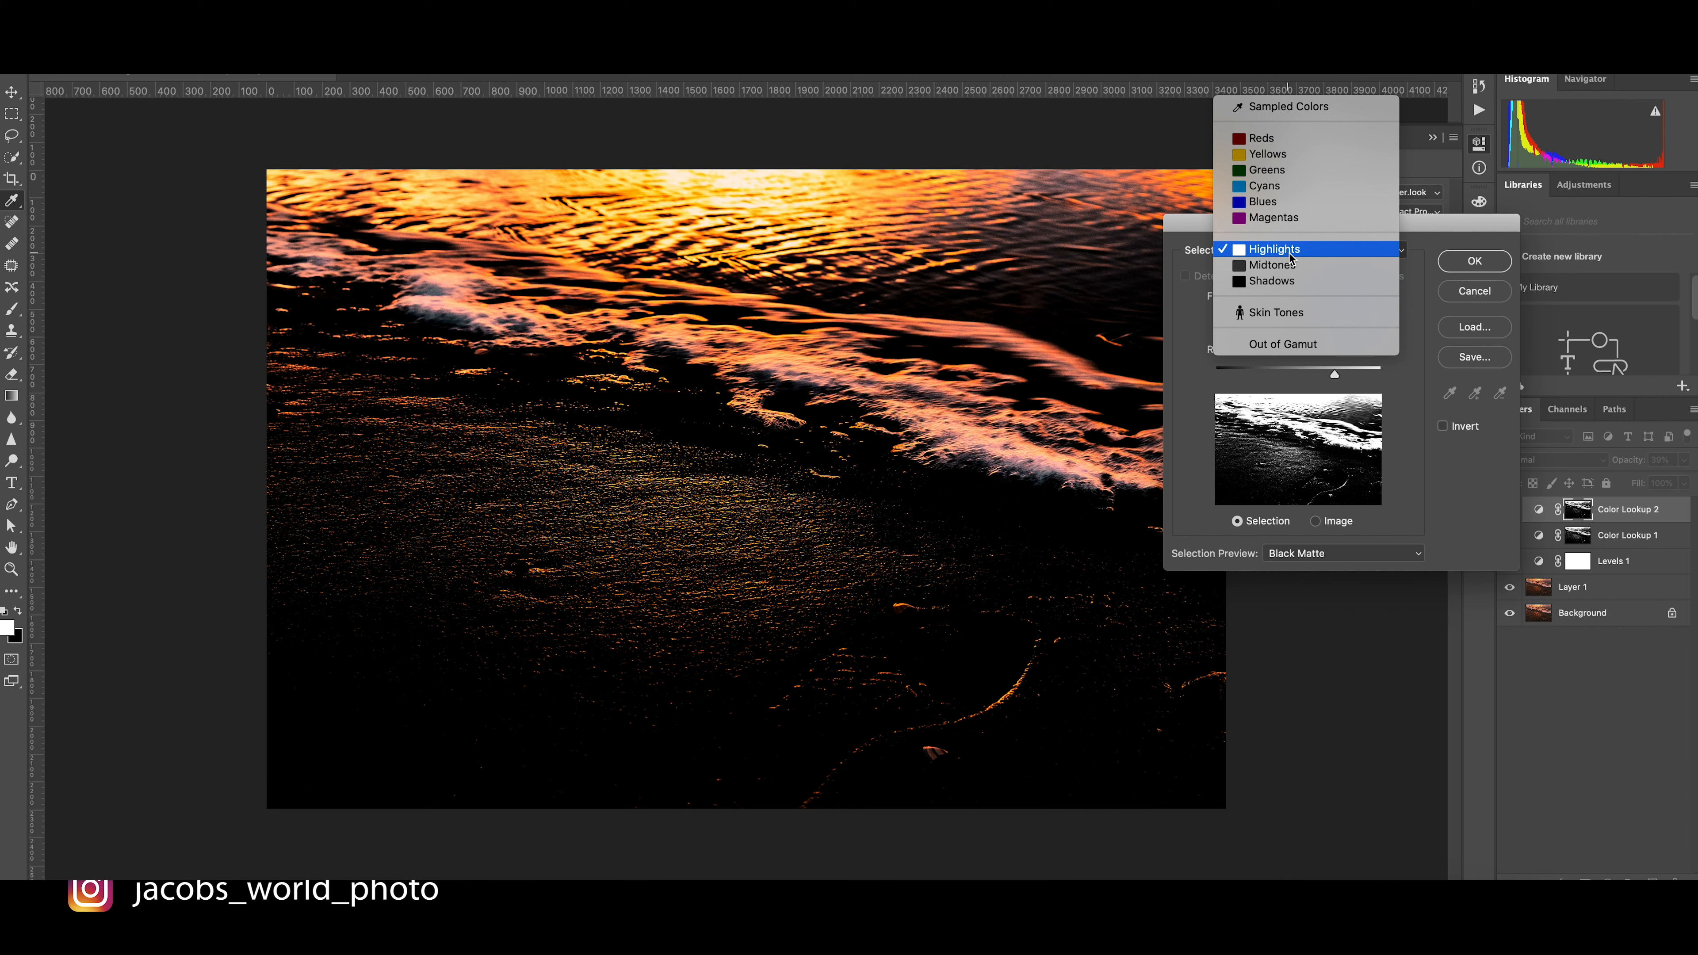
{"action": "left_click", "coordinate": [1254, 282]}
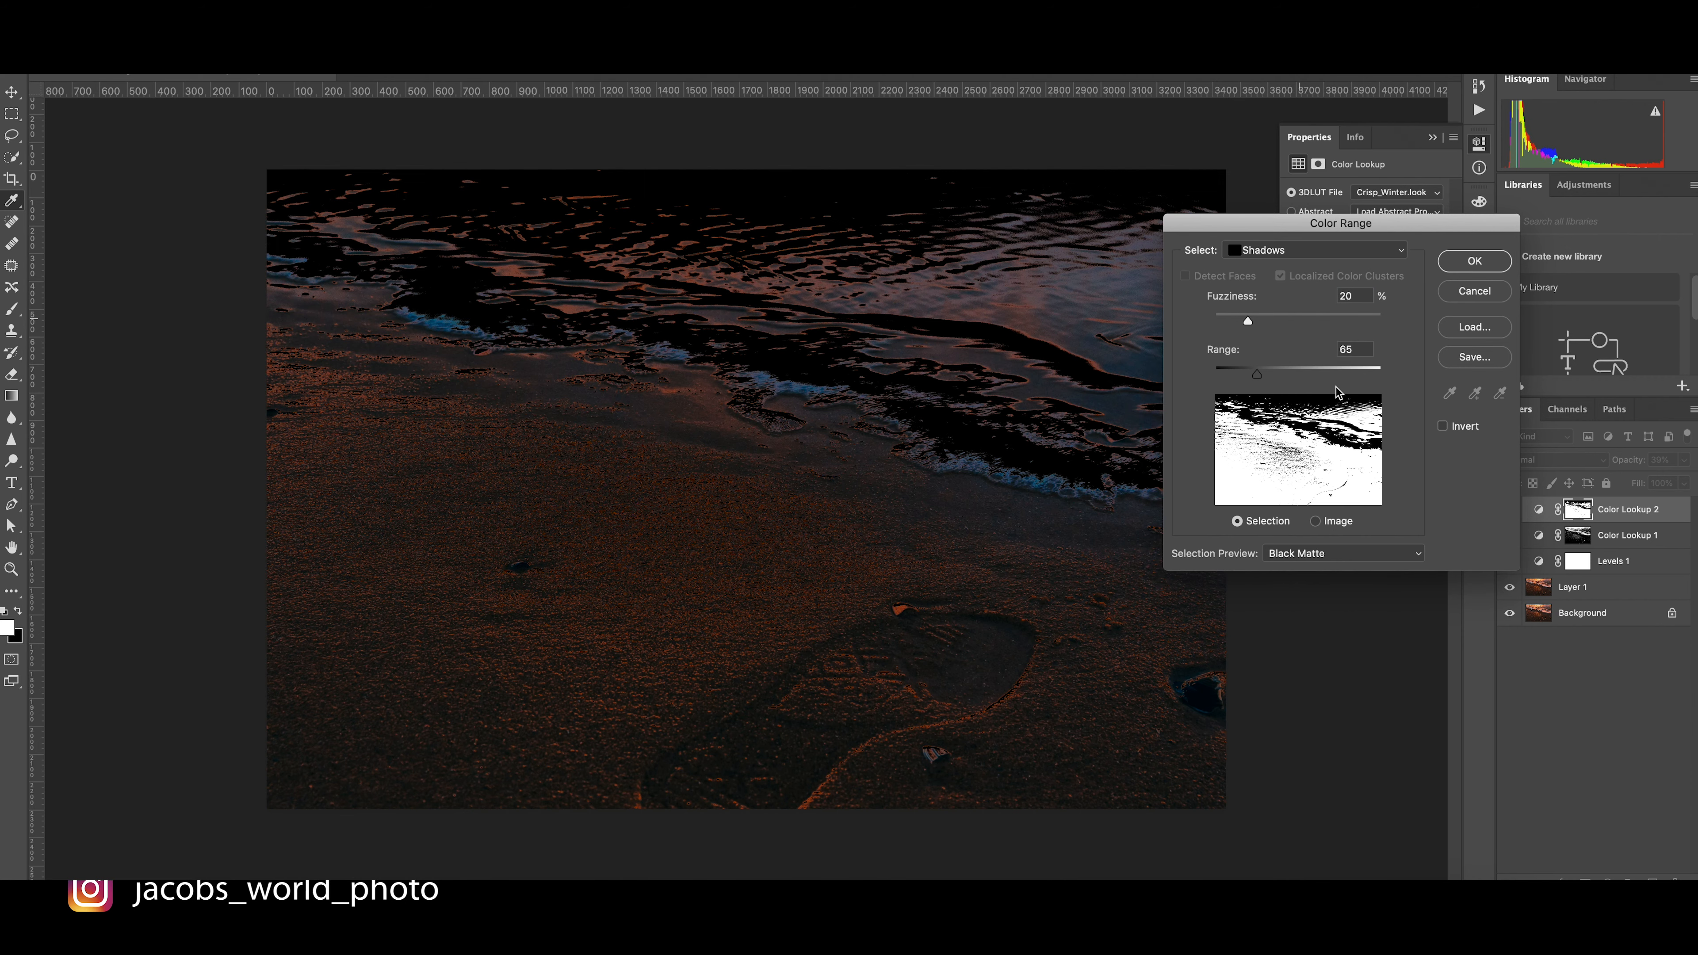
{"action": "left_click_drag", "start_coordinate": [1258, 375], "coordinate": [1241, 378]}
{"action": "left_click_drag", "start_coordinate": [1259, 320], "coordinate": [1224, 325]}
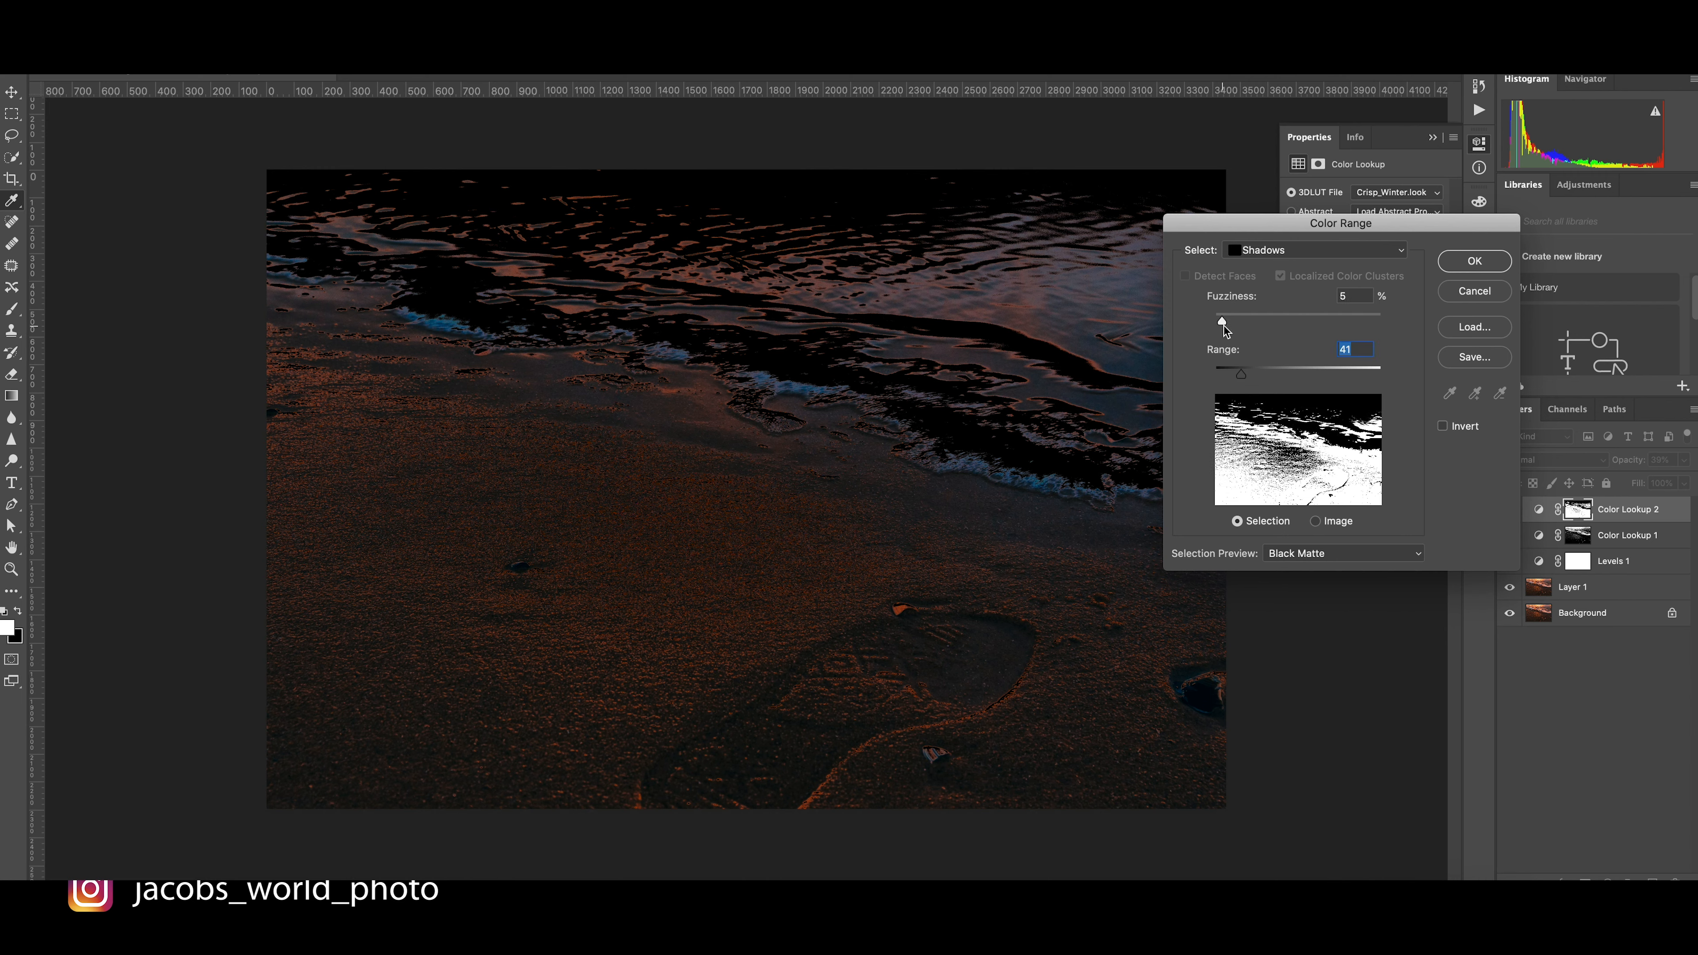
{"action": "left_click", "coordinate": [1474, 261]}
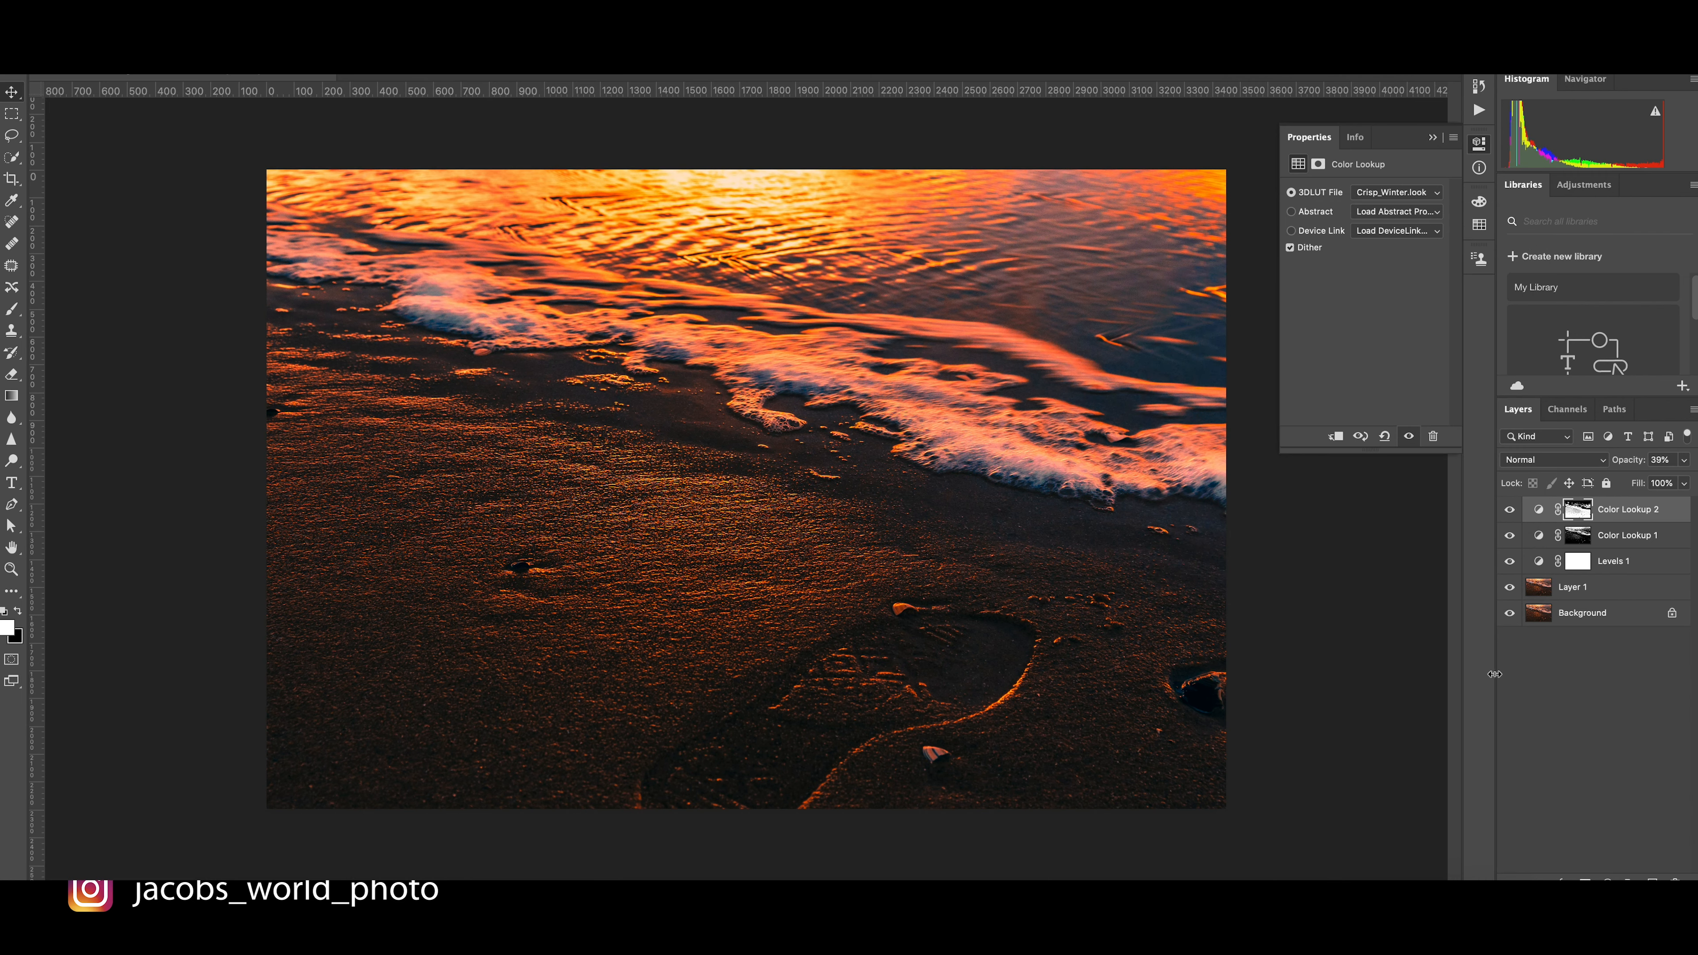
{"action": "left_click", "coordinate": [1510, 510]}
Merge all visible layers into a new layer on top and open it in the Camera Raw Filter
{"action": "key", "text": "alt+shift+super+e"}
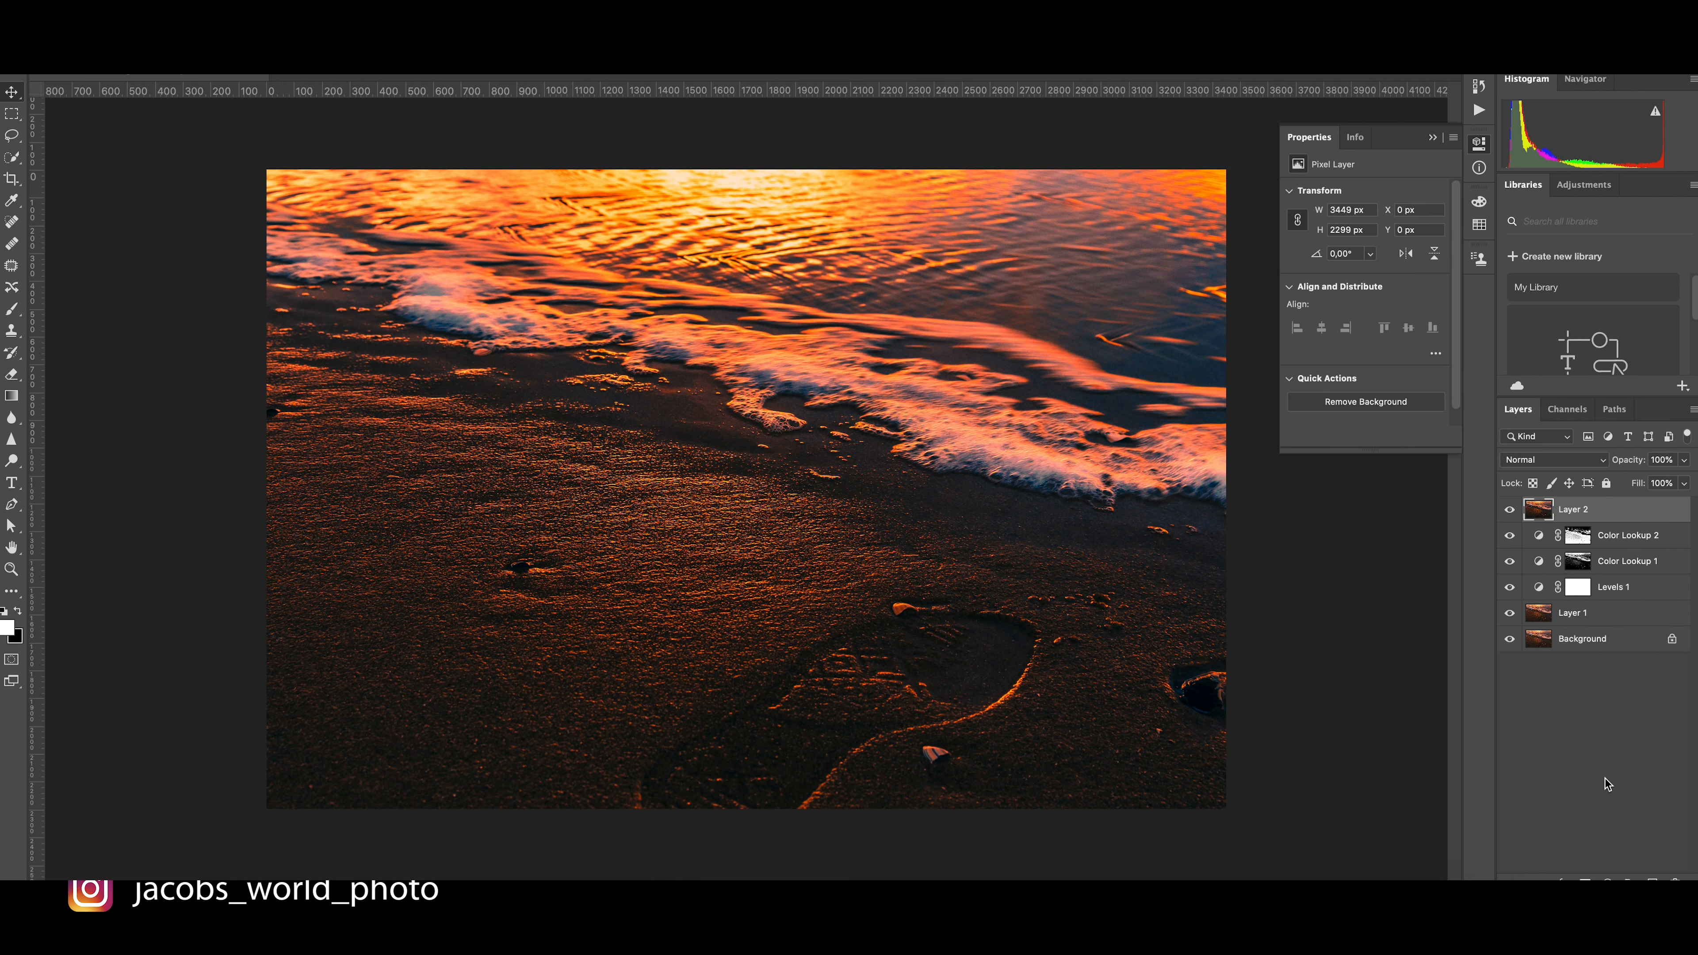
{"action": "left_click", "coordinate": [379, 3]}
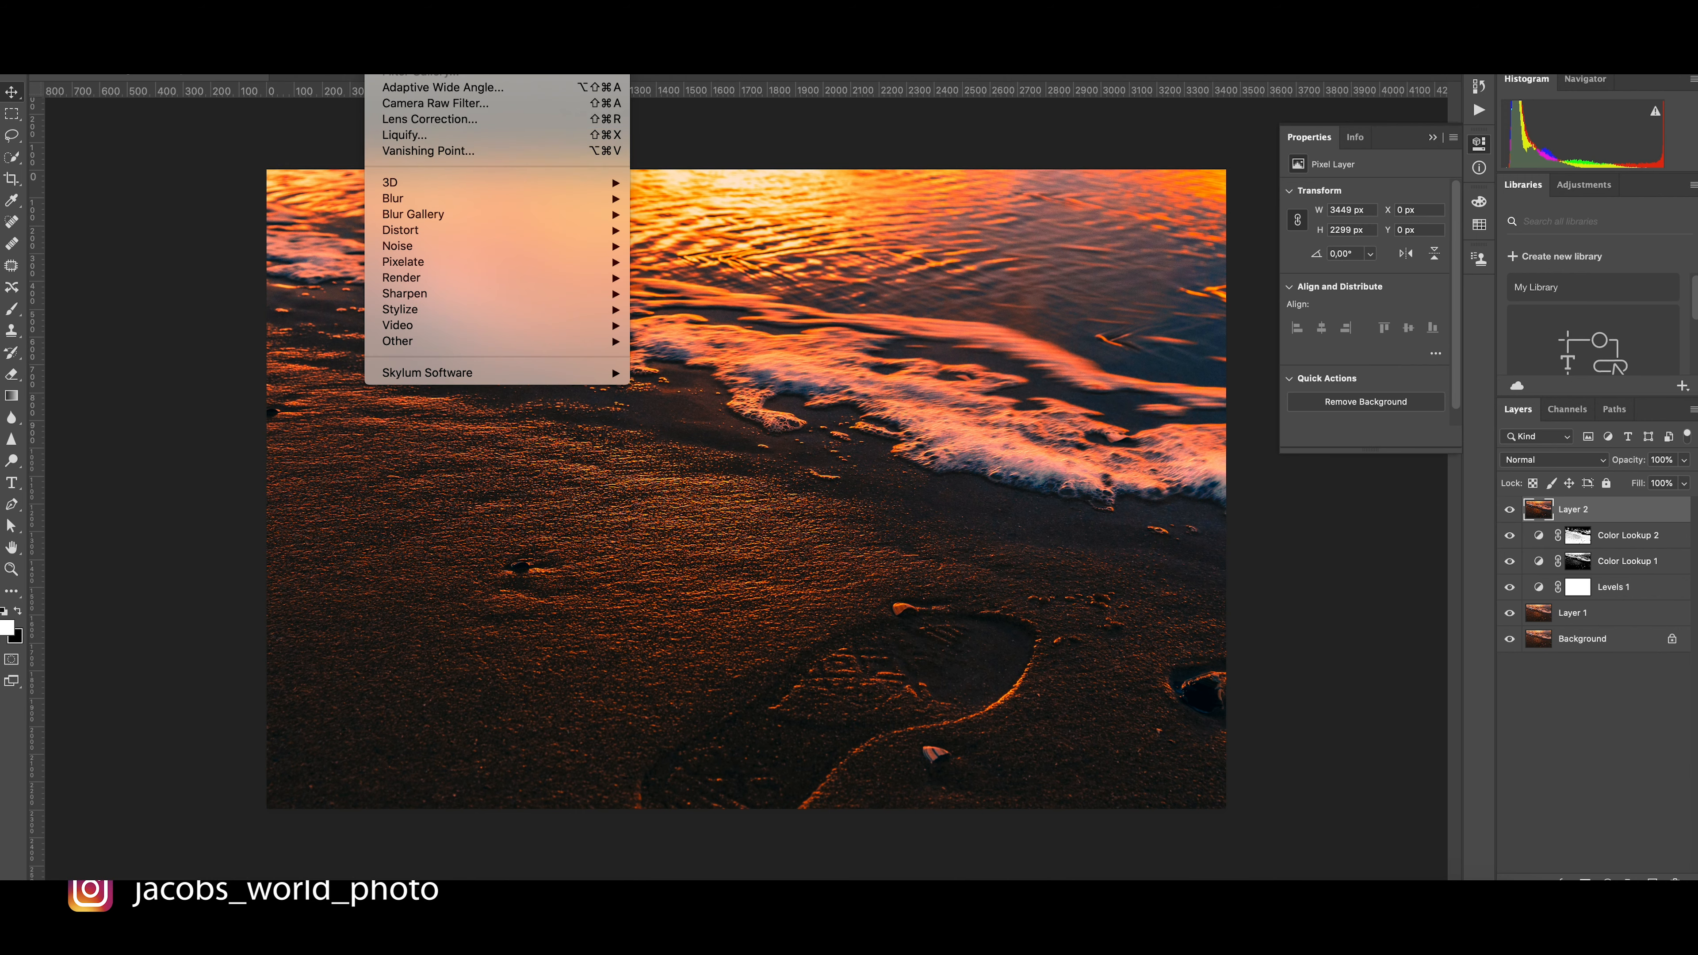
{"action": "left_click", "coordinate": [428, 105]}
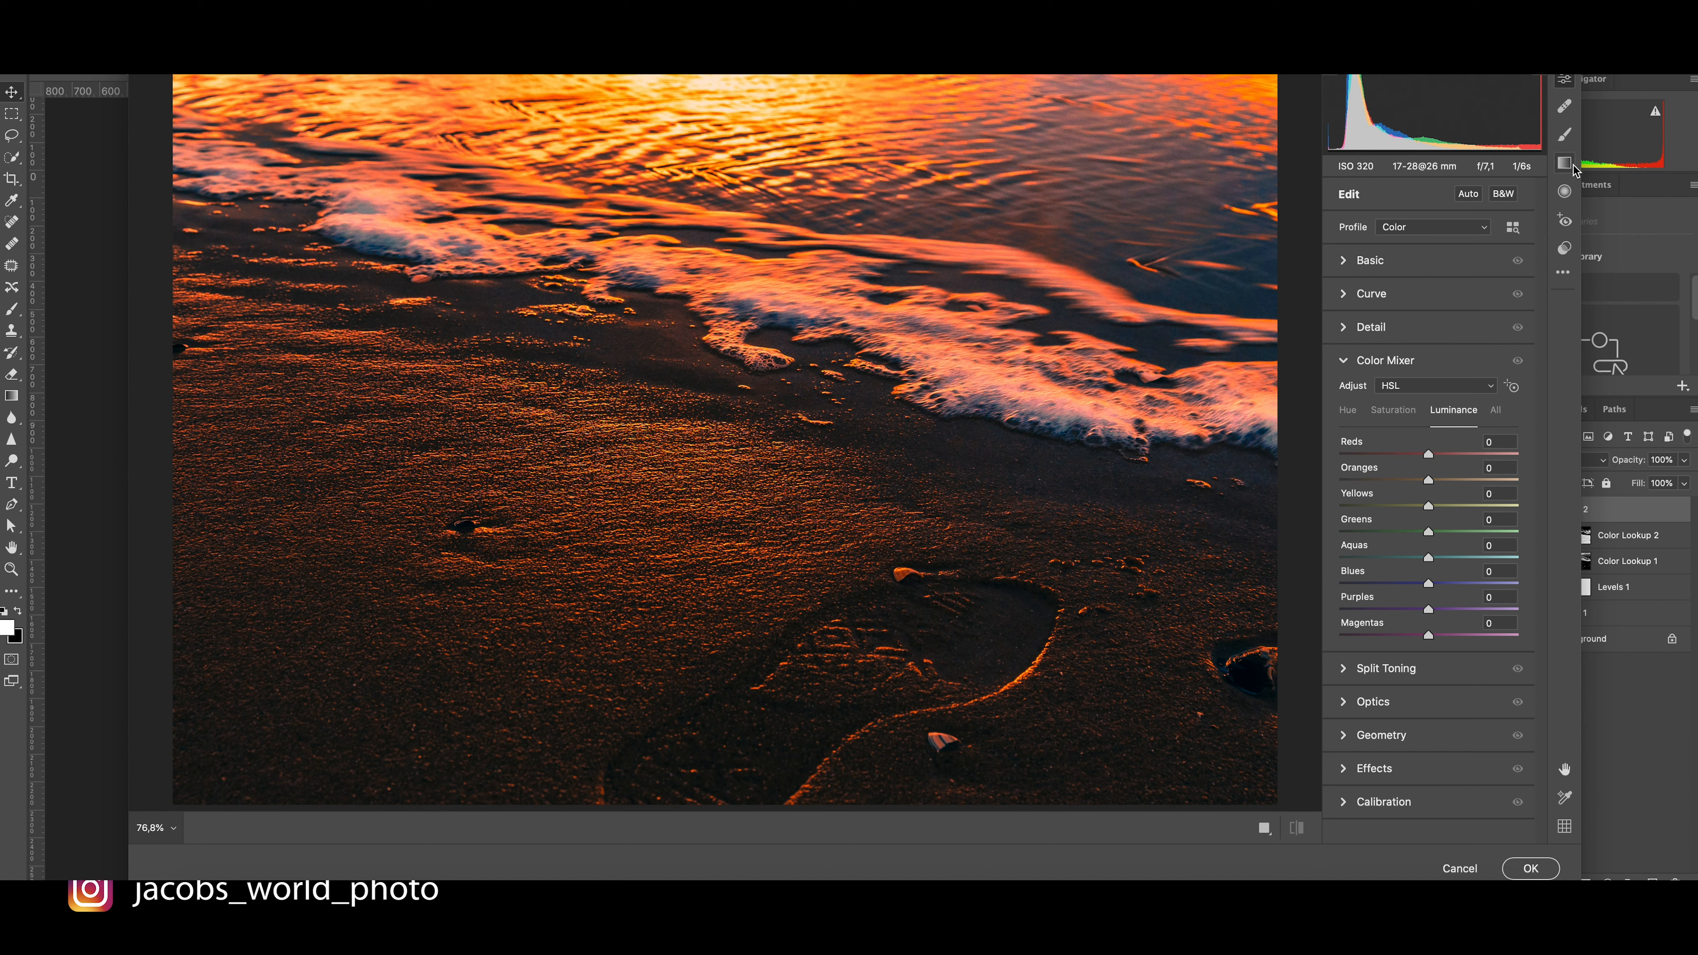
Add a graduated filter over the lower sand with temperature +4, exposure +0.22, contrast +10, highlights -35 and shadows +39
{"action": "left_click", "coordinate": [1566, 163]}
{"action": "left_click_drag", "start_coordinate": [756, 538], "coordinate": [757, 391]}
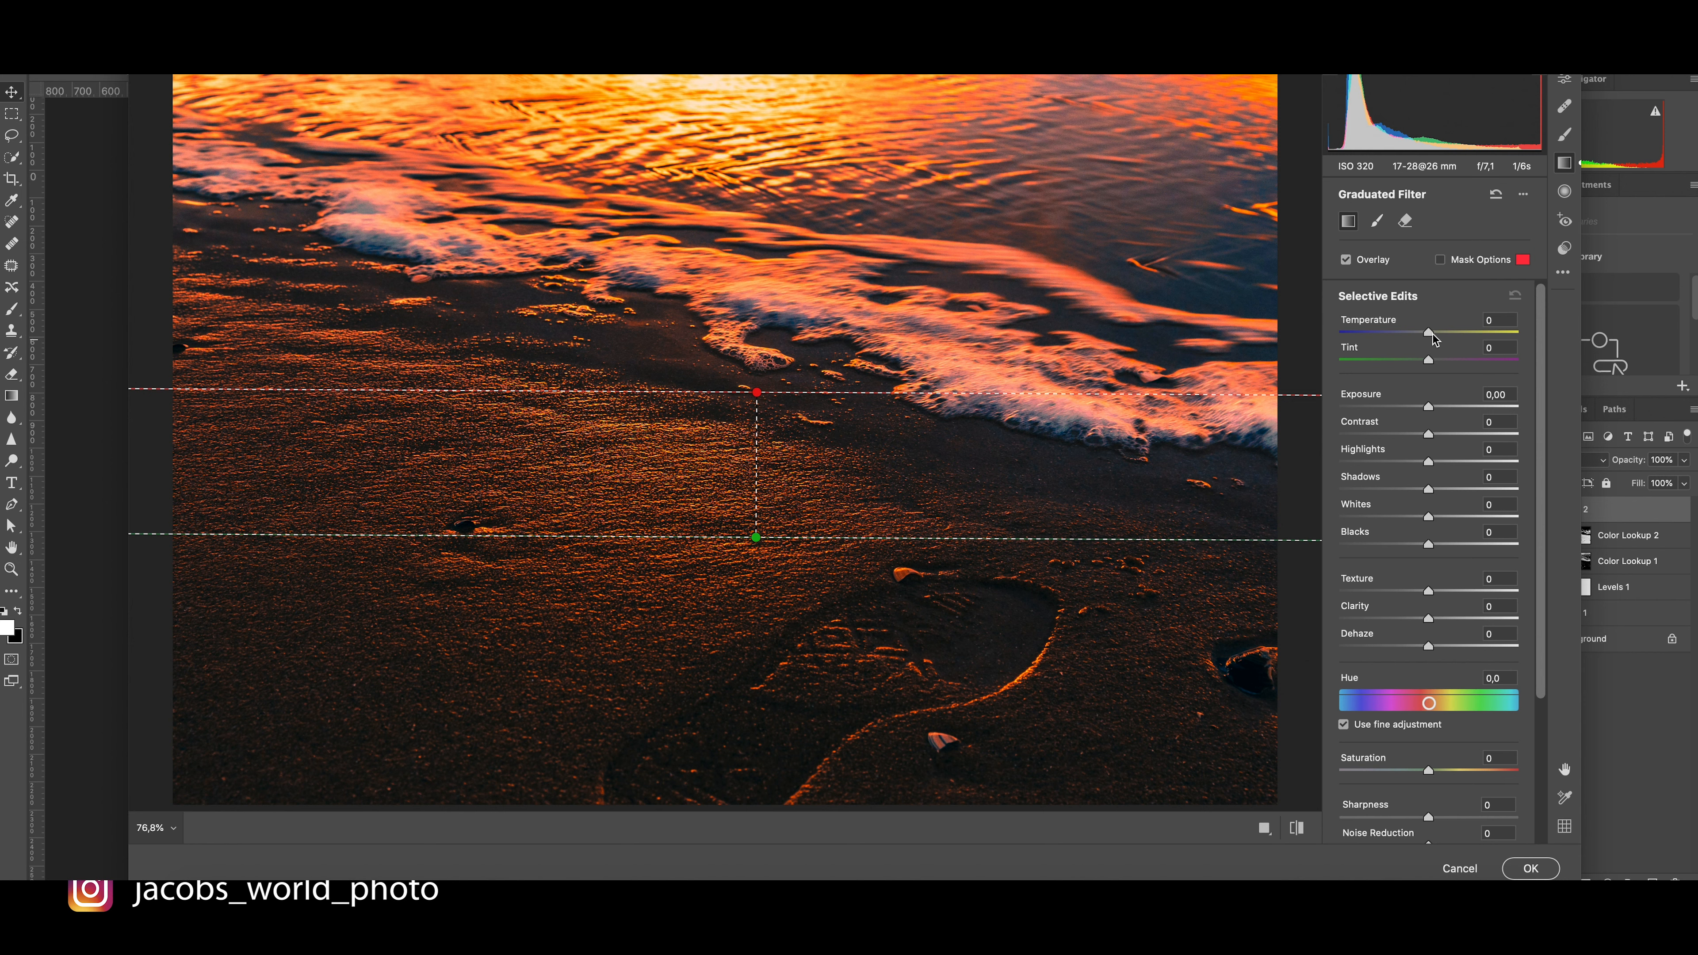
{"action": "left_click_drag", "start_coordinate": [1429, 332], "coordinate": [1433, 341]}
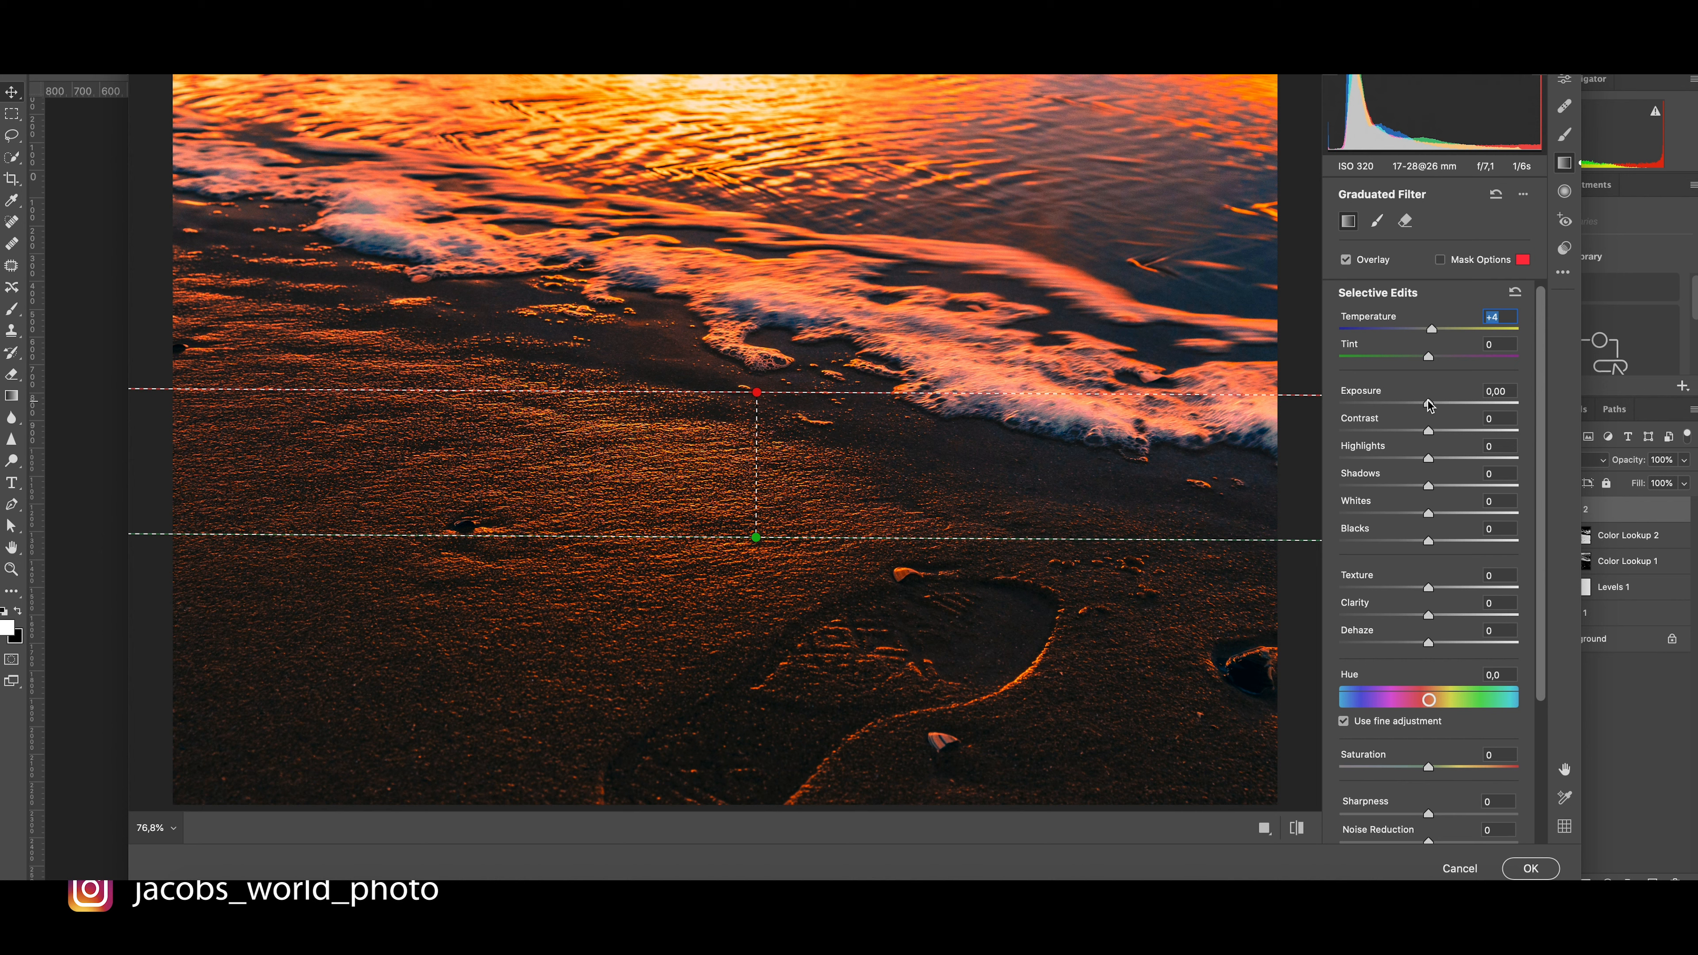
{"action": "left_click_drag", "start_coordinate": [1428, 404], "coordinate": [1463, 484]}
{"action": "left_click", "coordinate": [1429, 428]}
{"action": "left_click", "coordinate": [1431, 485]}
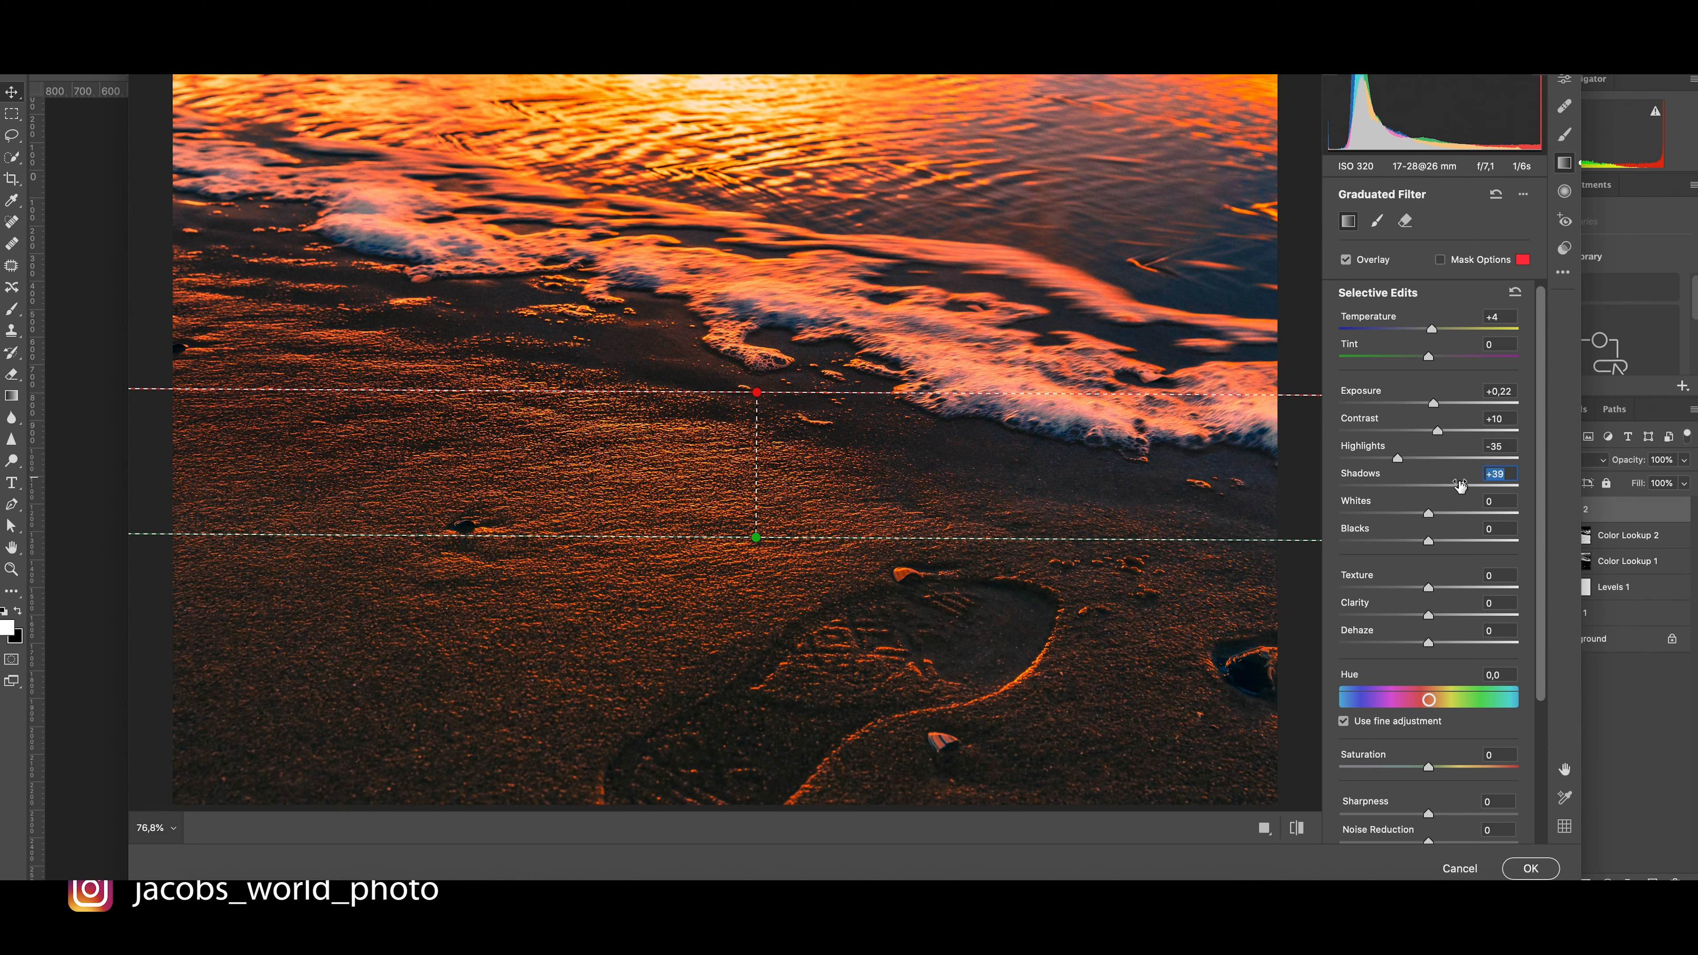
Set the graduated filter's whites to +8, blacks to -6, texture to -15, clarity to -27 and saturation to -10
{"action": "left_click_drag", "start_coordinate": [1429, 541], "coordinate": [1434, 508]}
{"action": "mouse_move", "coordinate": [1425, 611]}
{"action": "left_mouse_down"}
{"action": "mouse_move", "coordinate": [1411, 587]}
{"action": "mouse_move", "coordinate": [1385, 589]}
{"action": "mouse_move", "coordinate": [1417, 598]}
{"action": "left_mouse_up"}
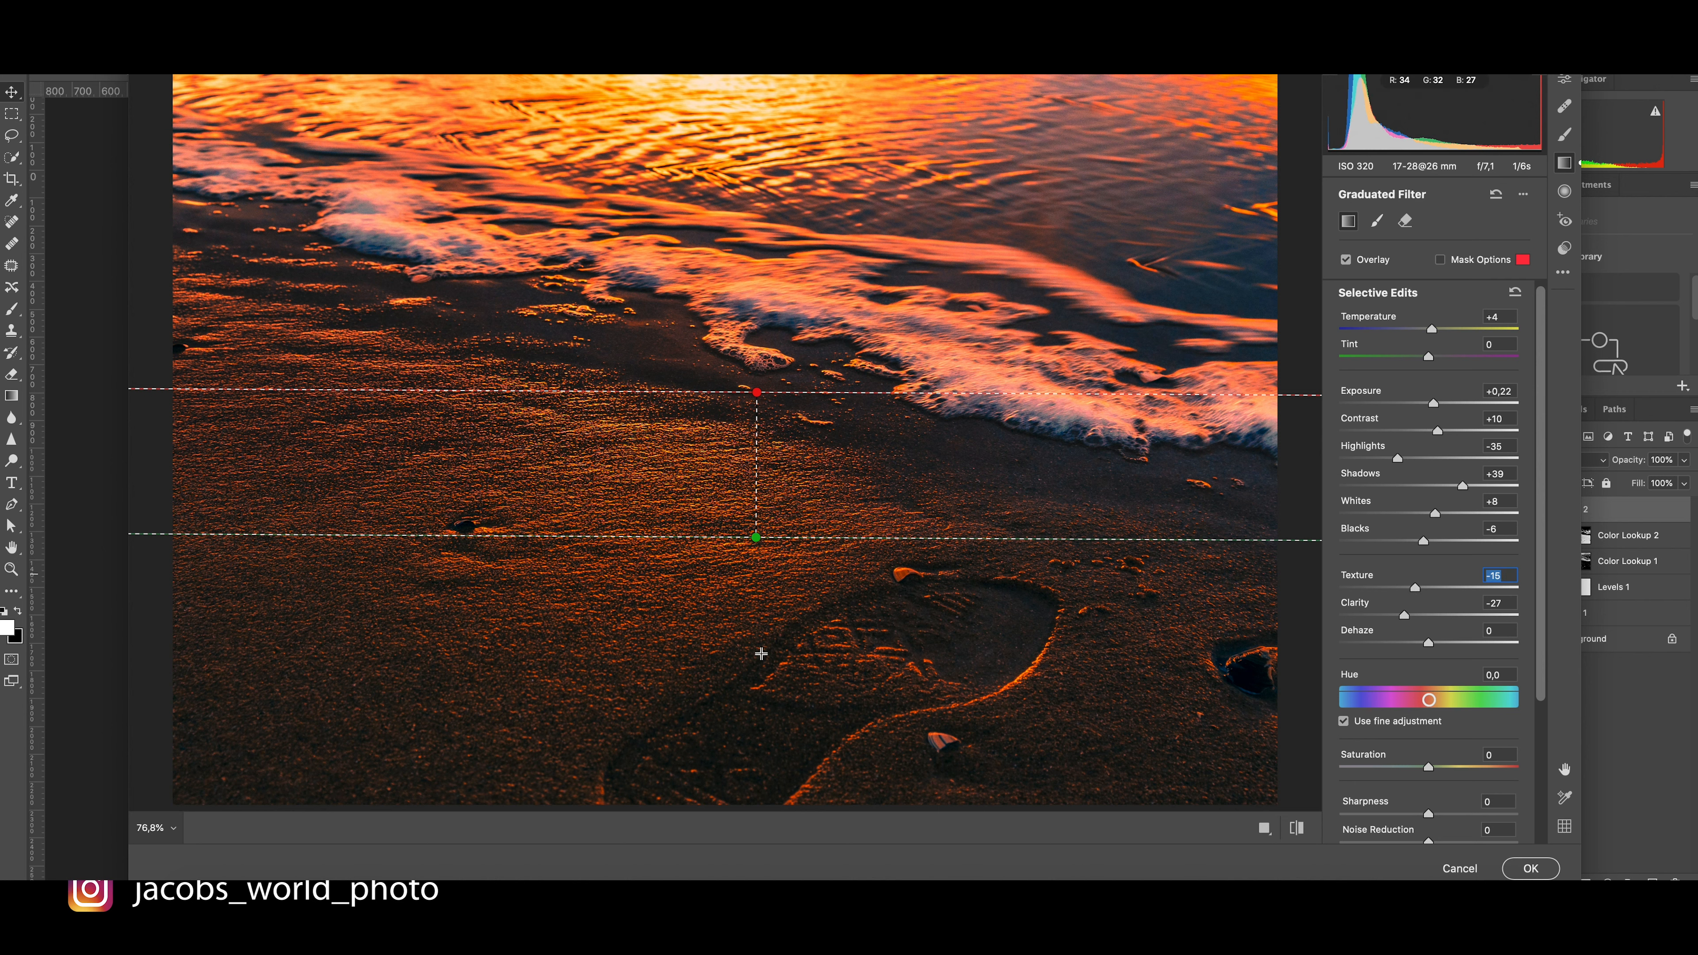
{"action": "left_click_drag", "start_coordinate": [1429, 769], "coordinate": [1420, 772]}
{"action": "left_click_drag", "start_coordinate": [1542, 459], "coordinate": [1537, 755]}
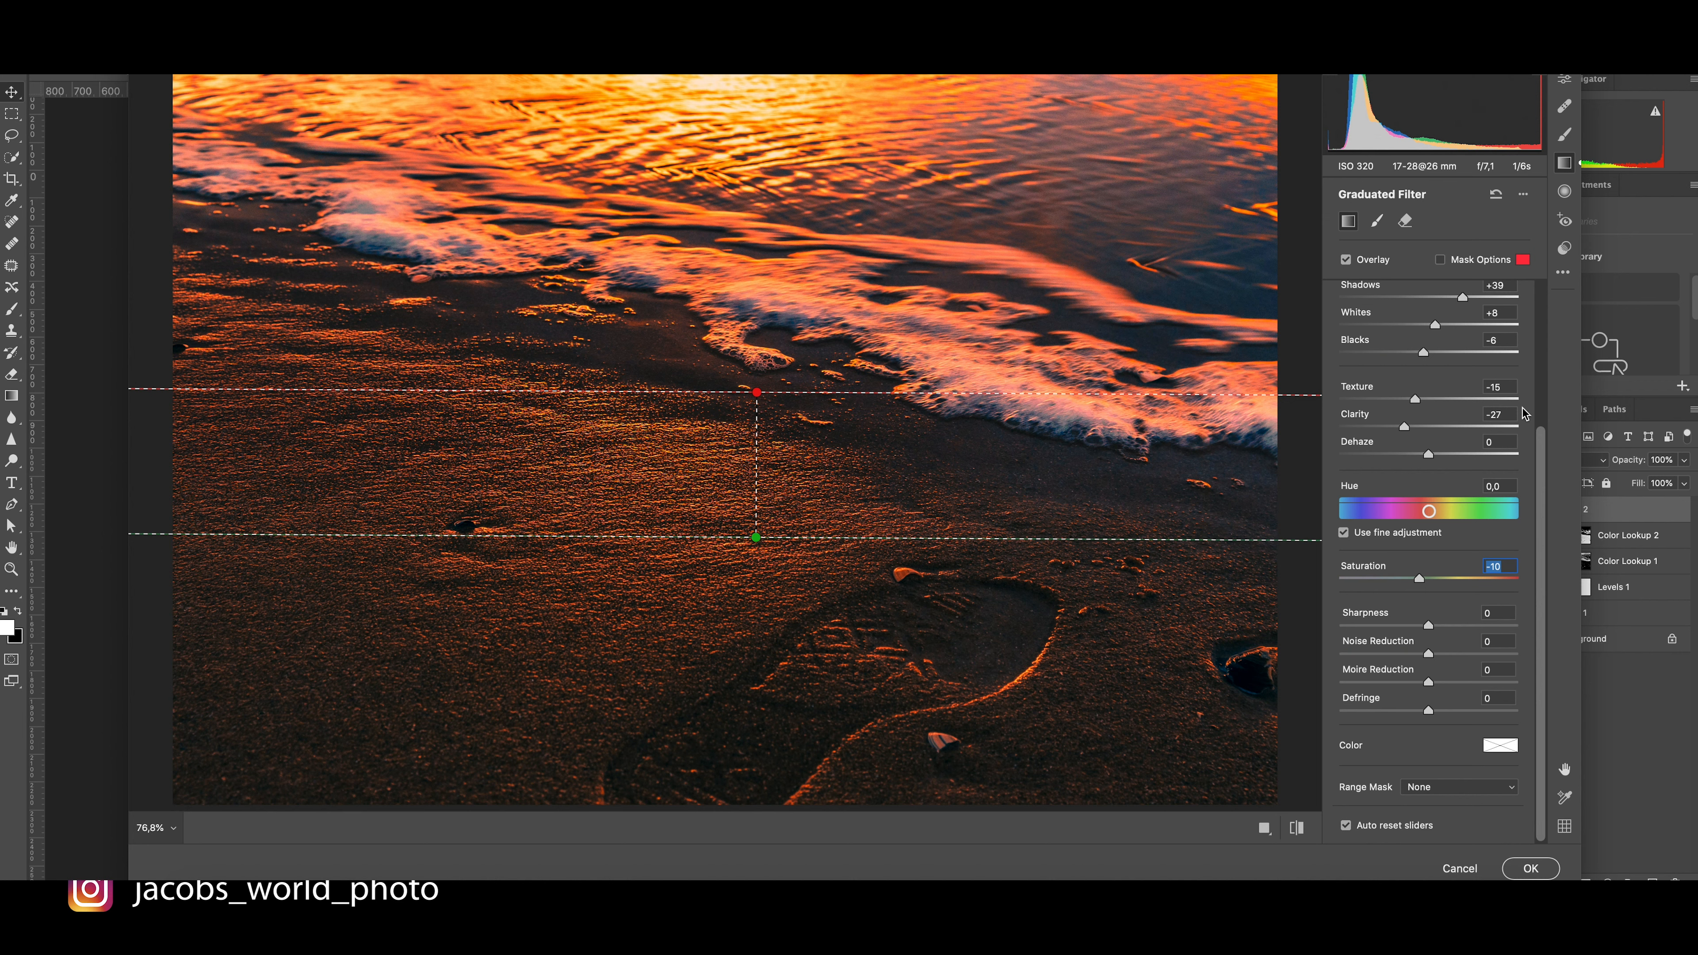
{"action": "scroll", "coordinate": [1493, 403], "scroll_direction": "up", "scroll_amount": 5}
Adjust the whole image: temperature +11, tint +6, exposure -0.12, contrast +7, highlights -8, shadows +31, whites -13, blacks -11, texture +8, clarity -11
{"action": "left_click", "coordinate": [1564, 80]}
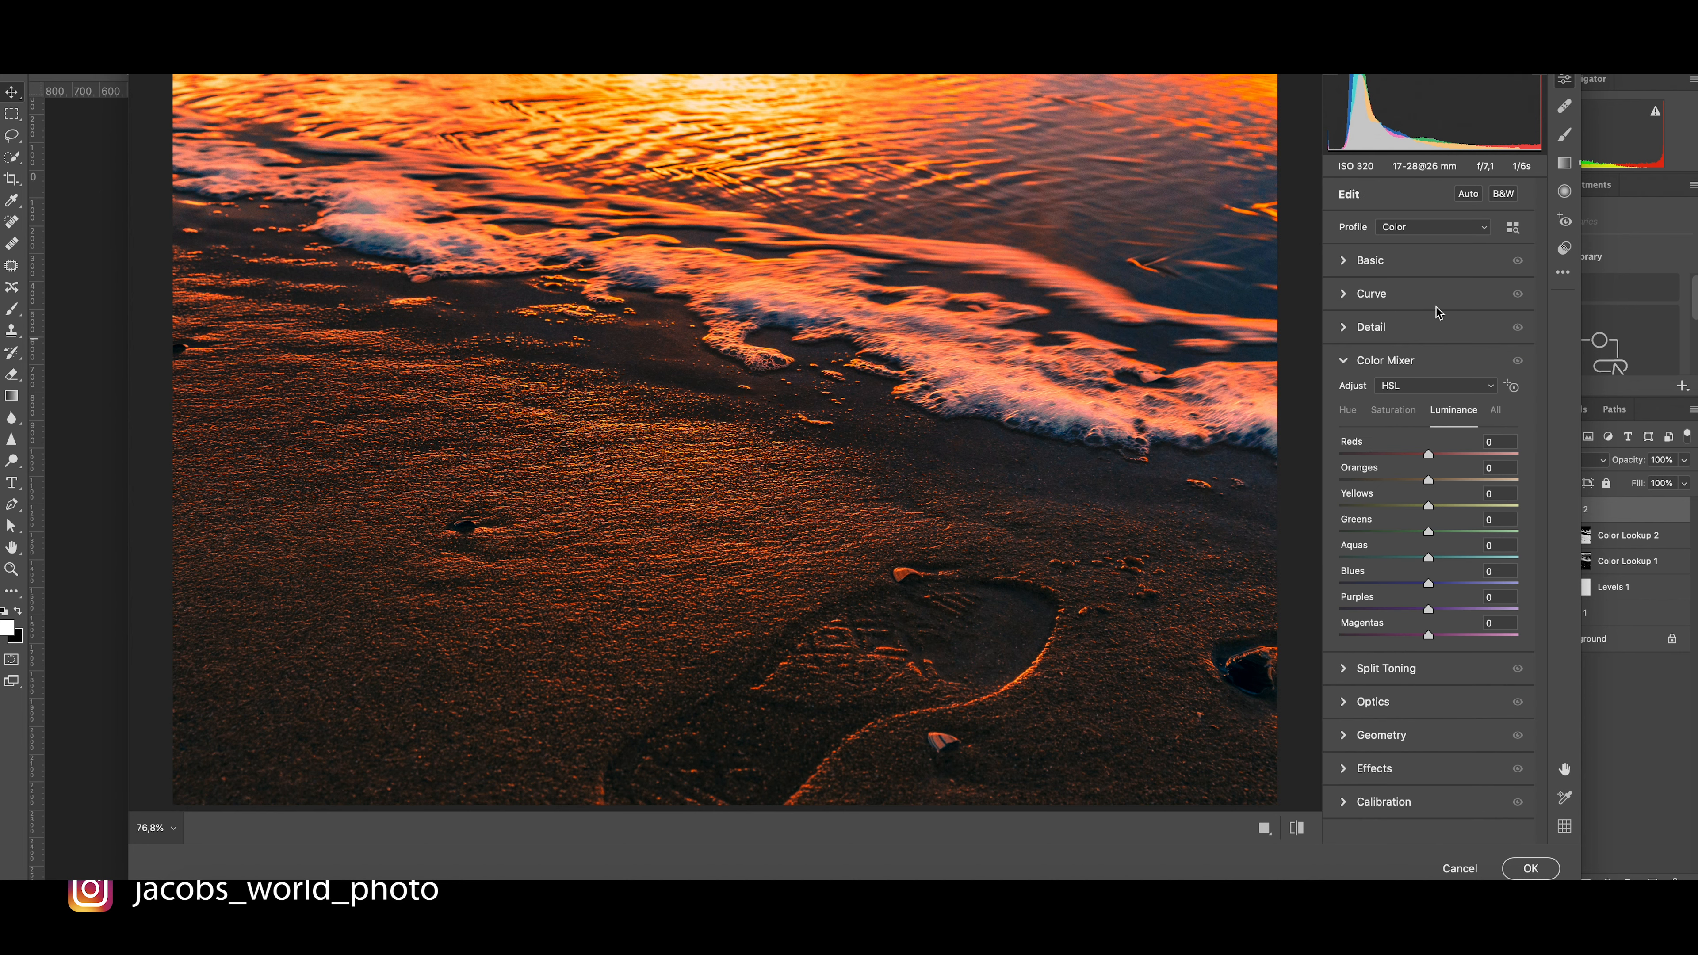
{"action": "left_click", "coordinate": [1368, 261]}
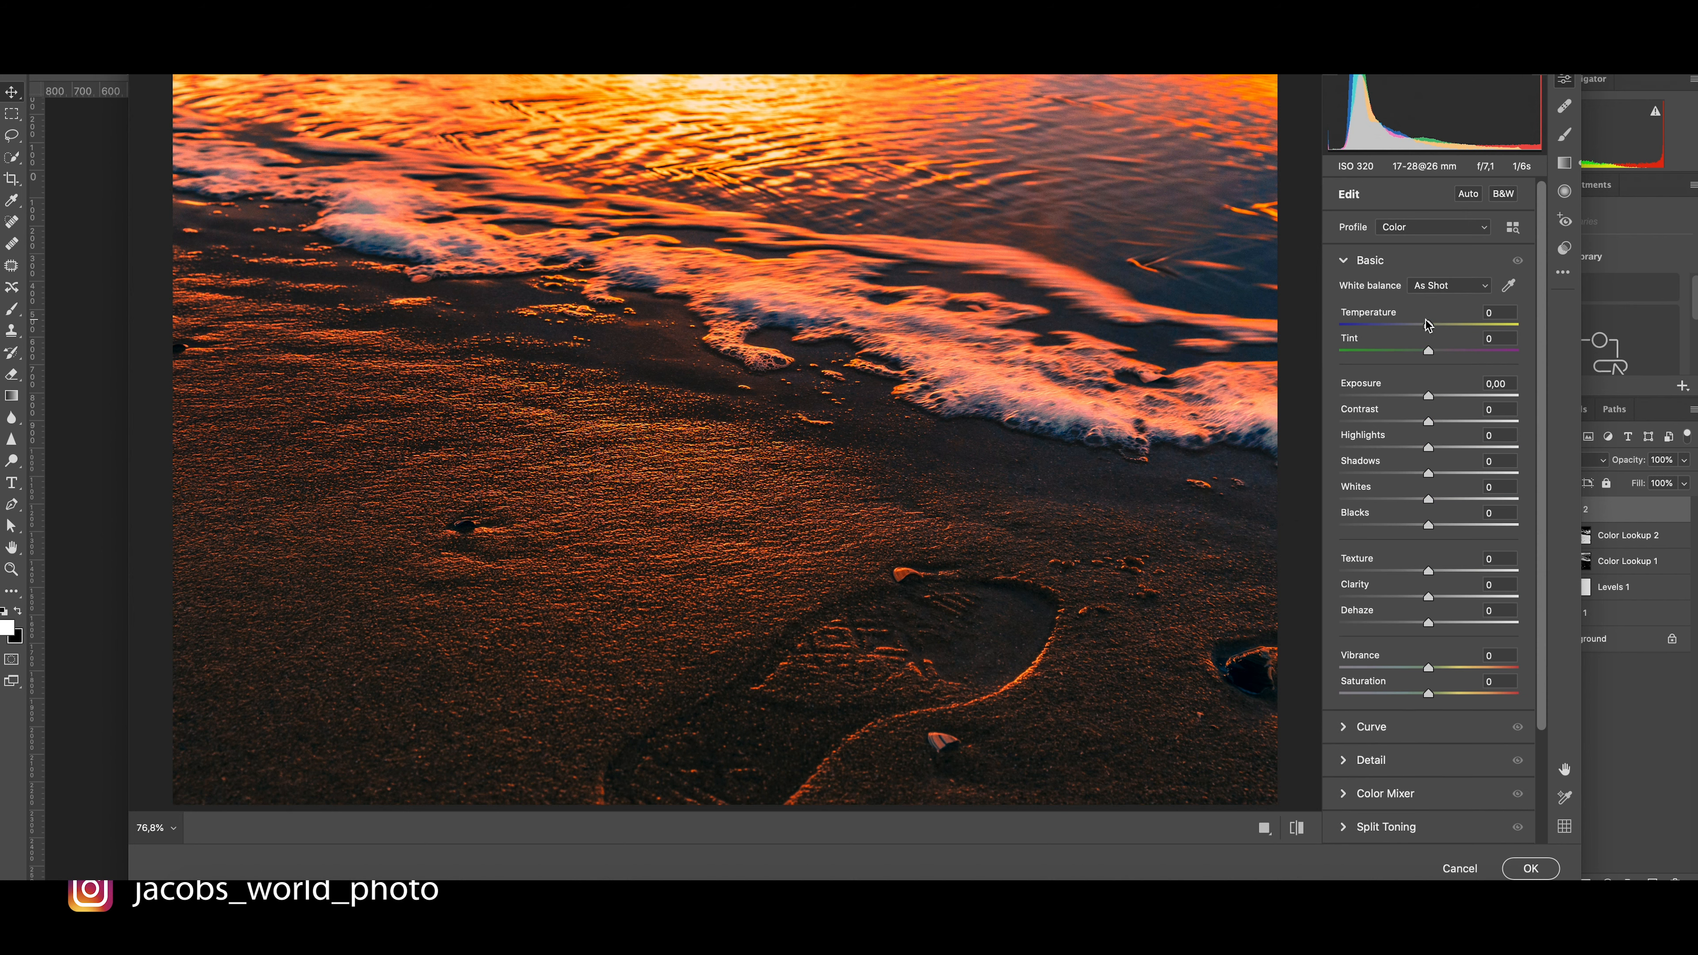
{"action": "left_click_drag", "start_coordinate": [1429, 326], "coordinate": [1419, 528]}
{"action": "mouse_move", "coordinate": [1429, 598]}
{"action": "left_mouse_down"}
{"action": "mouse_move", "coordinate": [1449, 602]}
{"action": "mouse_move", "coordinate": [1396, 608]}
{"action": "mouse_move", "coordinate": [1440, 571]}
{"action": "left_mouse_up"}
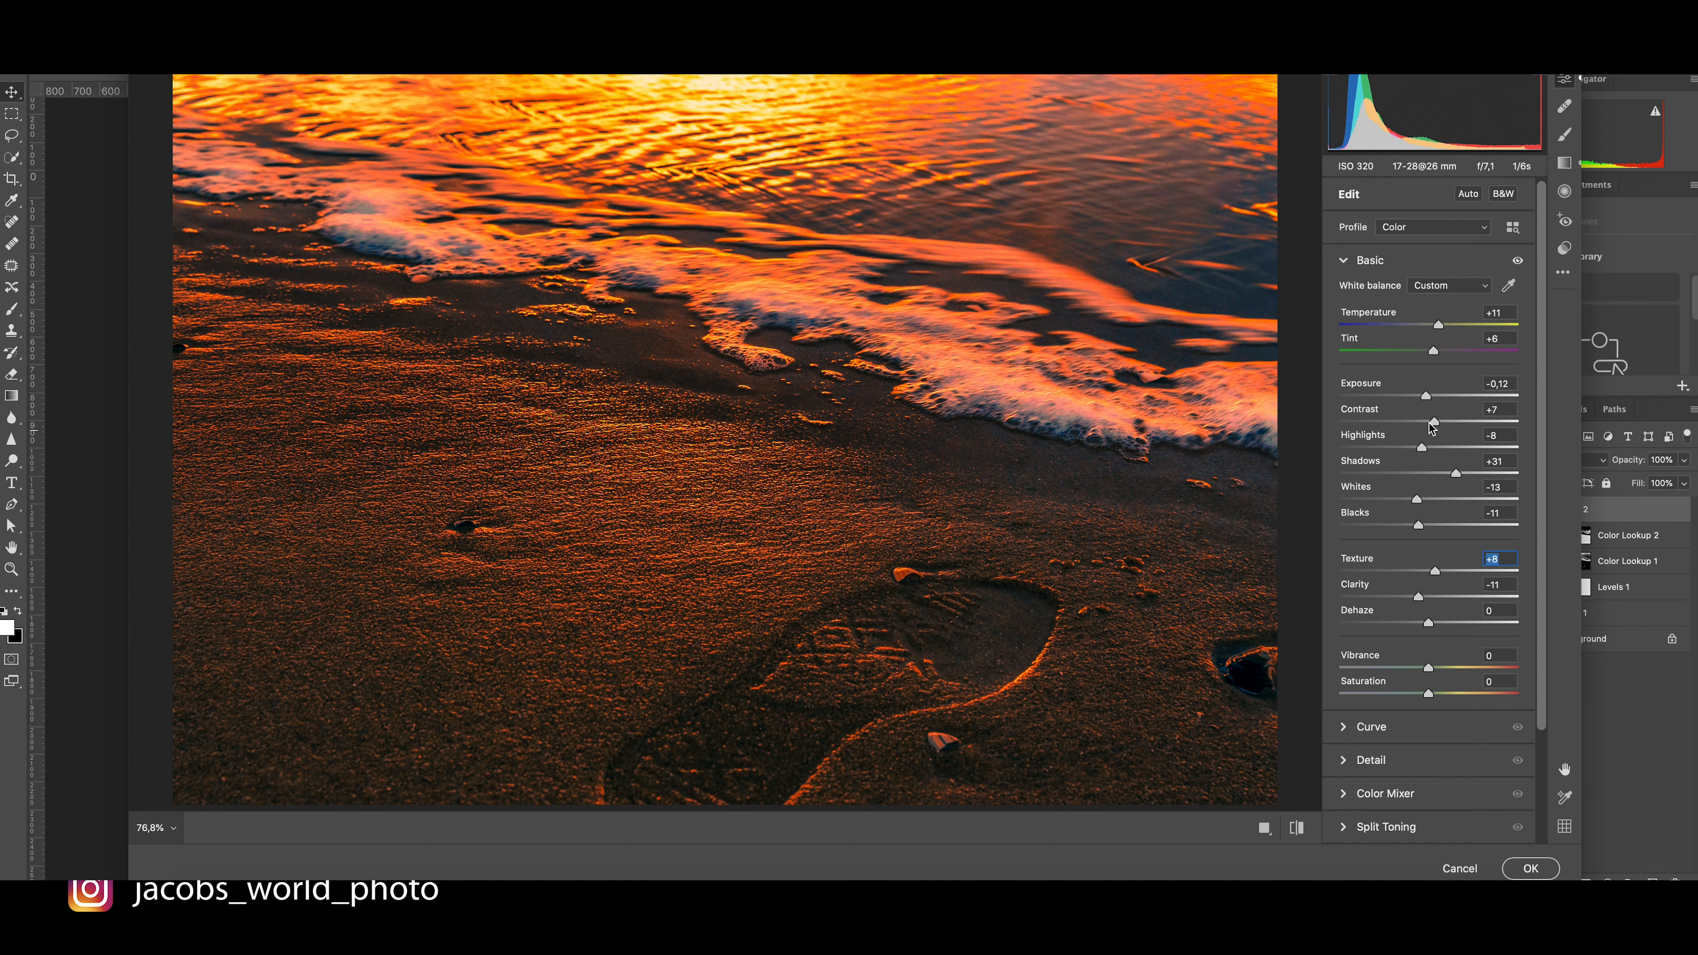
In the Color Mixer, set the oranges' hue to -8 and slightly lower the yellows' hue
{"action": "left_click", "coordinate": [1389, 806]}
{"action": "left_click_drag", "start_coordinate": [1429, 481], "coordinate": [1419, 487]}
{"action": "left_click", "coordinate": [1348, 410]}
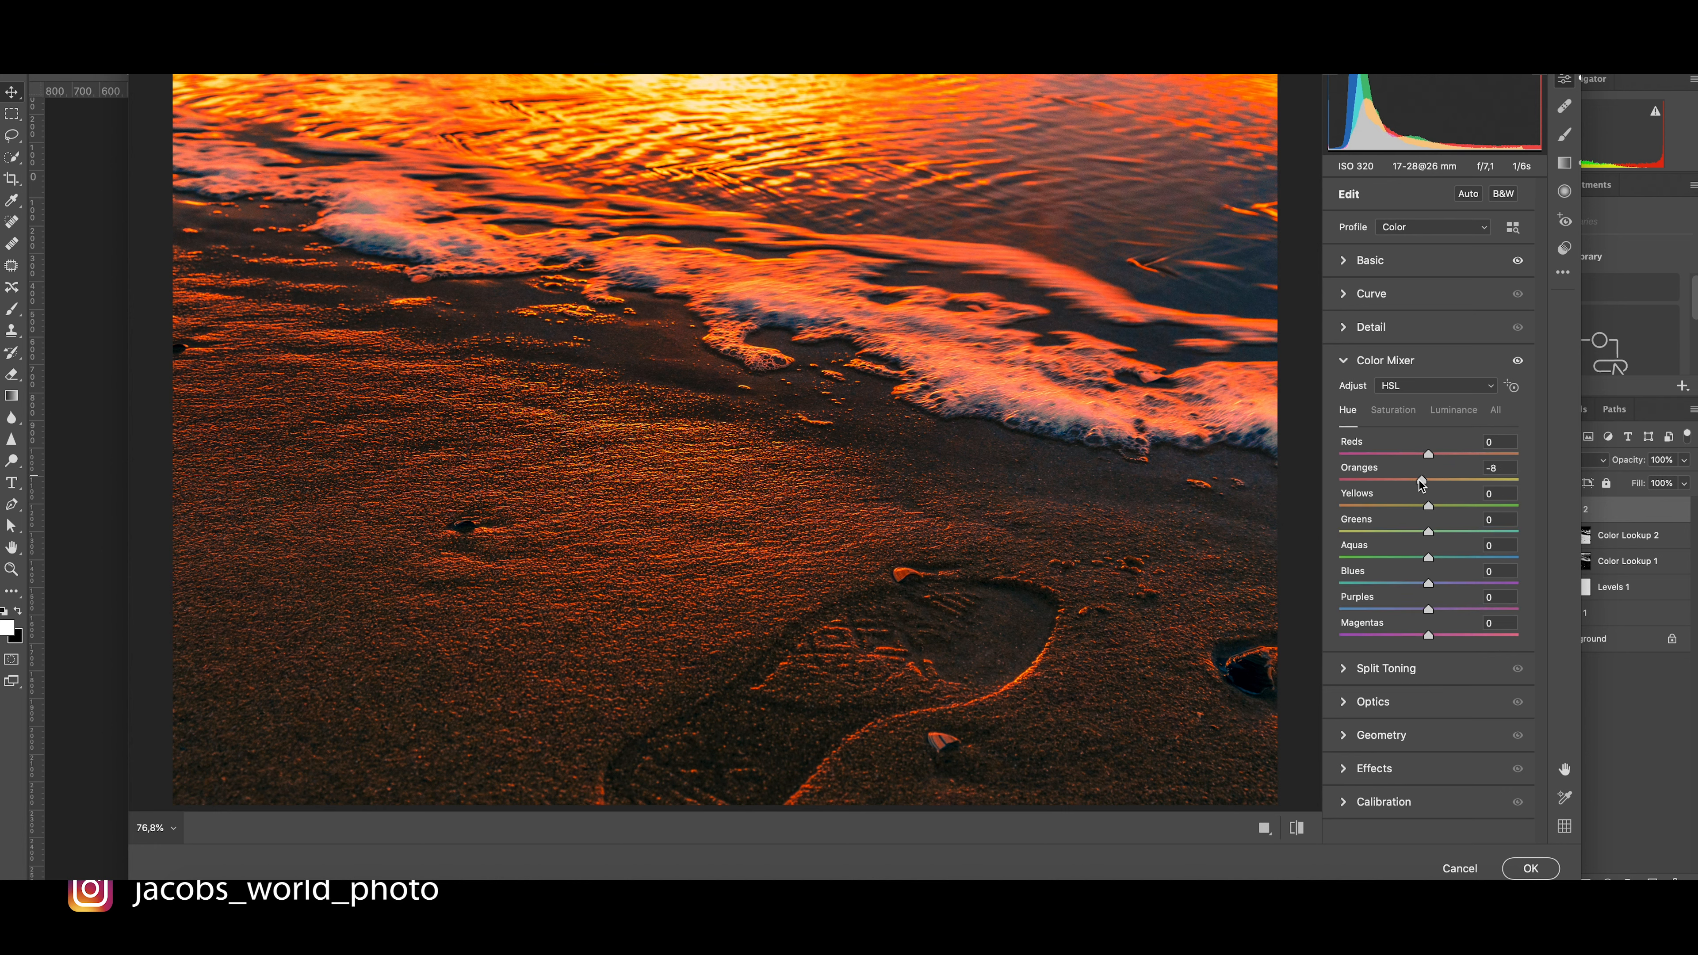
{"action": "left_click", "coordinate": [1423, 482]}
{"action": "left_click_drag", "start_coordinate": [1424, 506], "coordinate": [1421, 509]}
{"action": "left_click", "coordinate": [1423, 508]}
Raise the oranges' saturation, set luminance to -8 for oranges and -9 for yellows, and apply the Camera Raw Filter
{"action": "left_click", "coordinate": [1382, 411]}
{"action": "mouse_move", "coordinate": [1428, 480]}
{"action": "left_mouse_down"}
{"action": "mouse_move", "coordinate": [1448, 483]}
{"action": "mouse_move", "coordinate": [1442, 510]}
{"action": "left_mouse_up"}
{"action": "left_click", "coordinate": [1431, 416]}
{"action": "mouse_move", "coordinate": [1430, 484]}
{"action": "left_mouse_down"}
{"action": "mouse_move", "coordinate": [1416, 476]}
{"action": "mouse_move", "coordinate": [1420, 512]}
{"action": "left_mouse_up"}
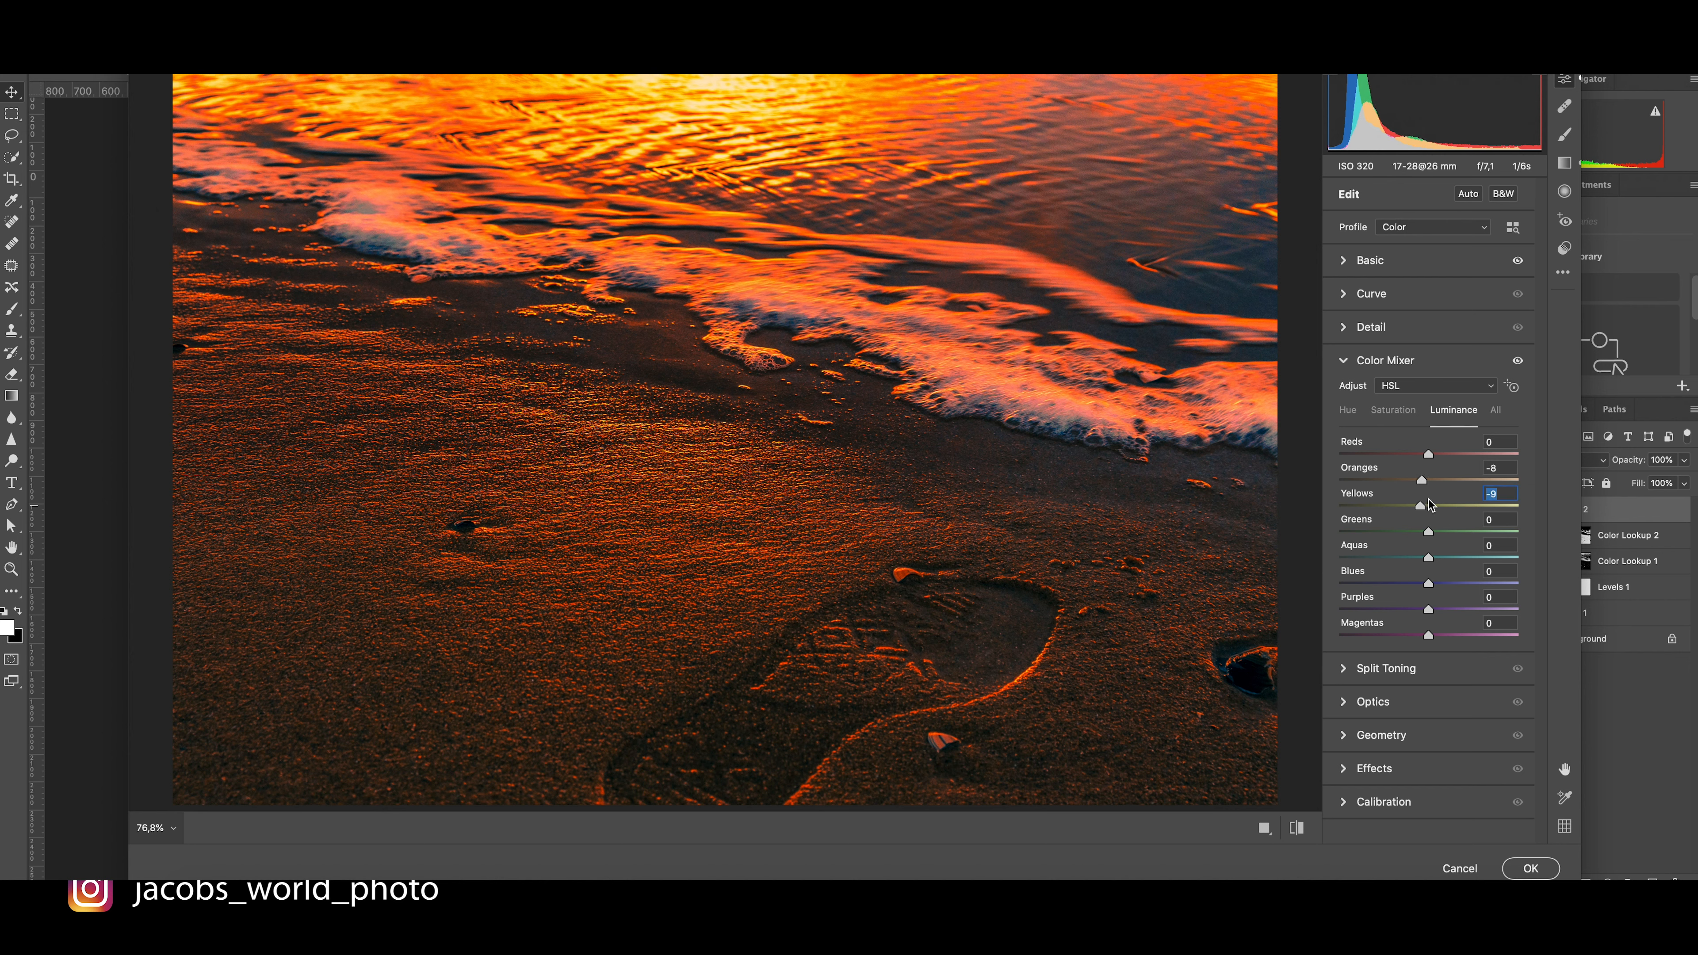
{"action": "left_click", "coordinate": [1531, 868]}
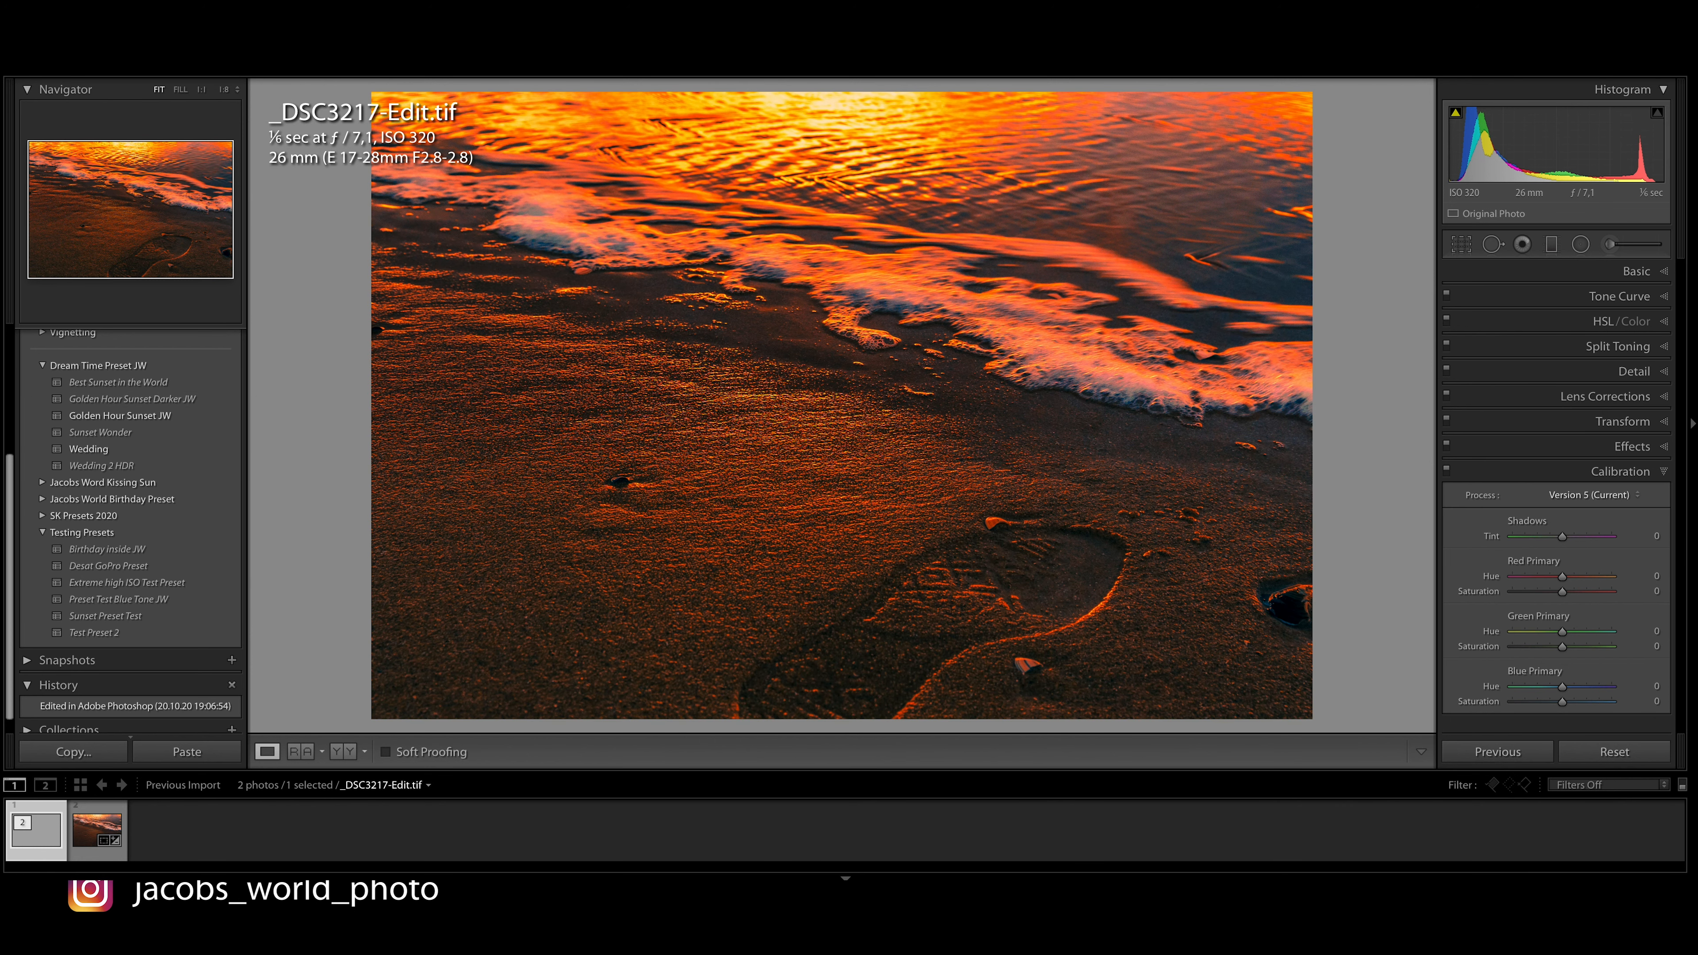
In Lightroom, apply the Golden Hour Sunset Darker JW preset to the edited photo at 18% opacity using The Fader plug-in
{"action": "left_click", "coordinate": [197, 16]}
{"action": "mouse_move", "coordinate": [163, 15]}
{"action": "left_click", "coordinate": [190, 228]}
{"action": "left_click", "coordinate": [164, 17]}
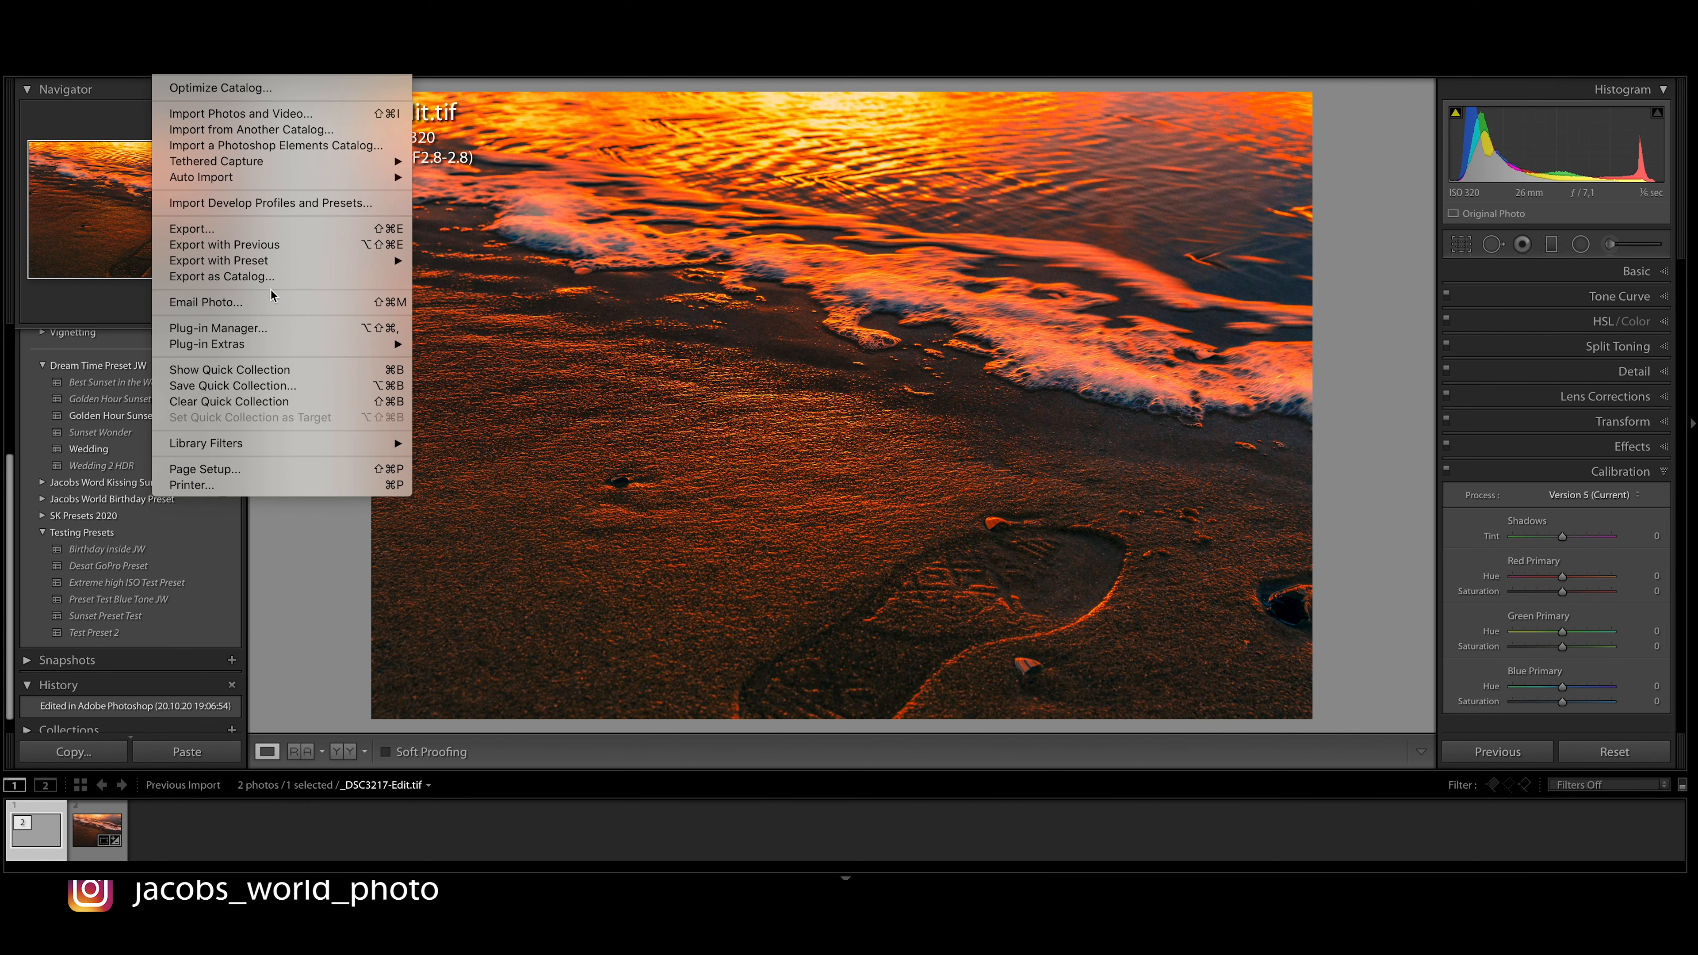
{"action": "mouse_move", "coordinate": [368, 347]}
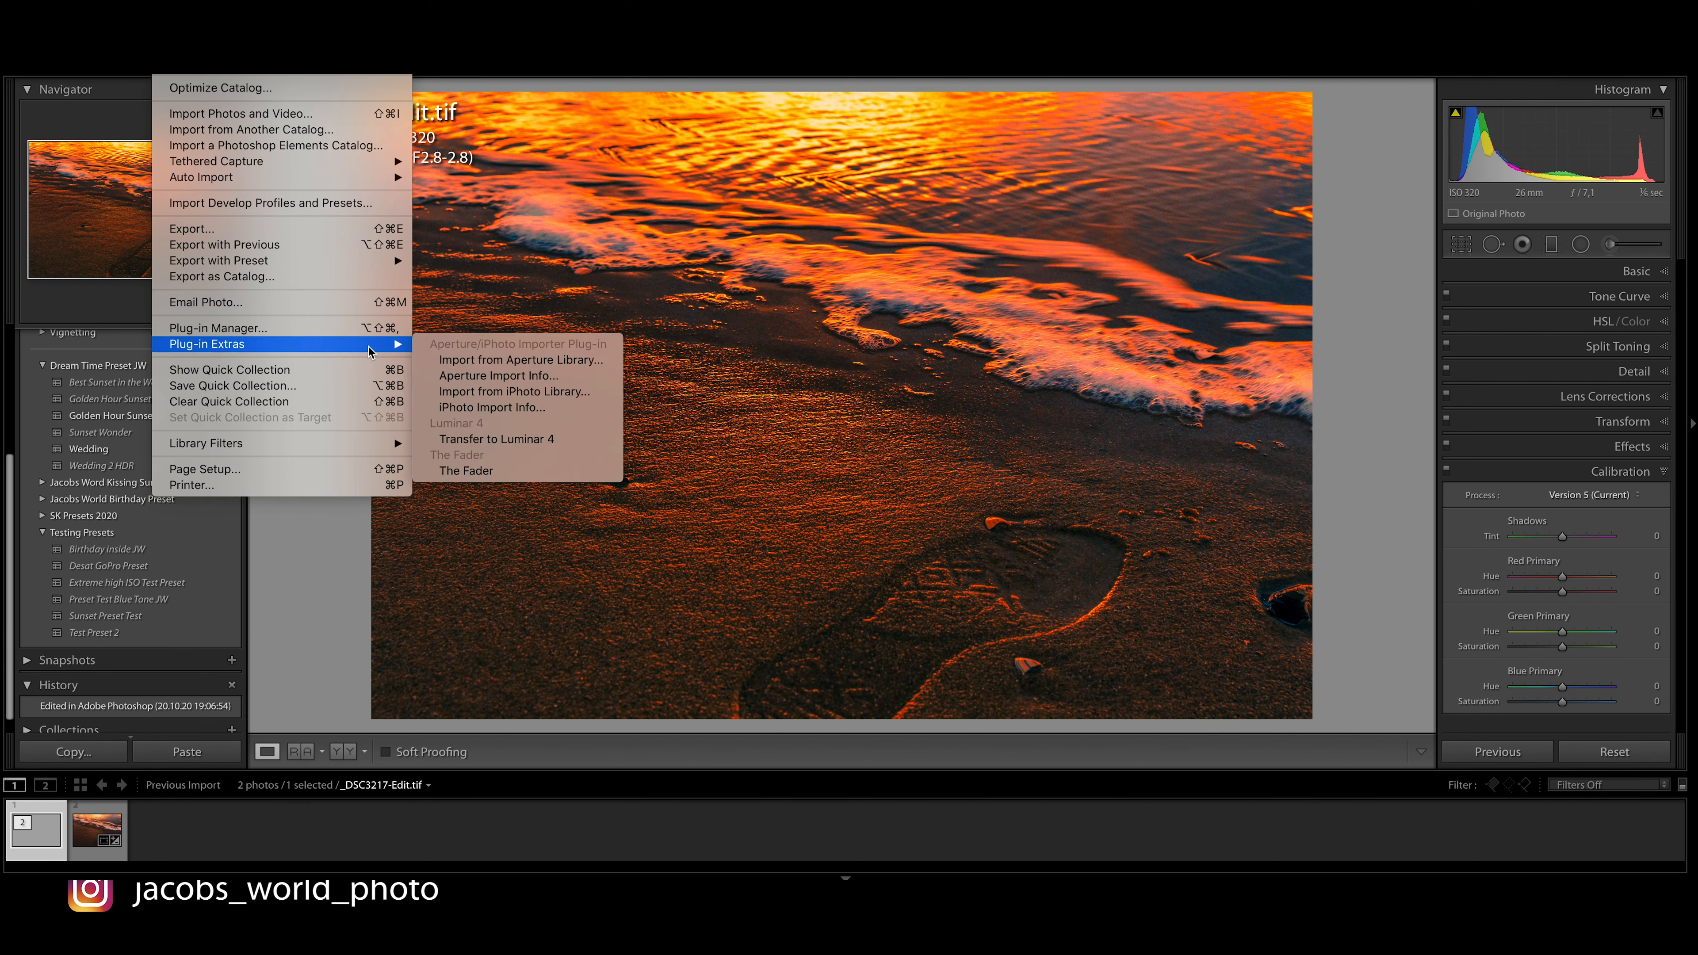
{"action": "left_click", "coordinate": [466, 471]}
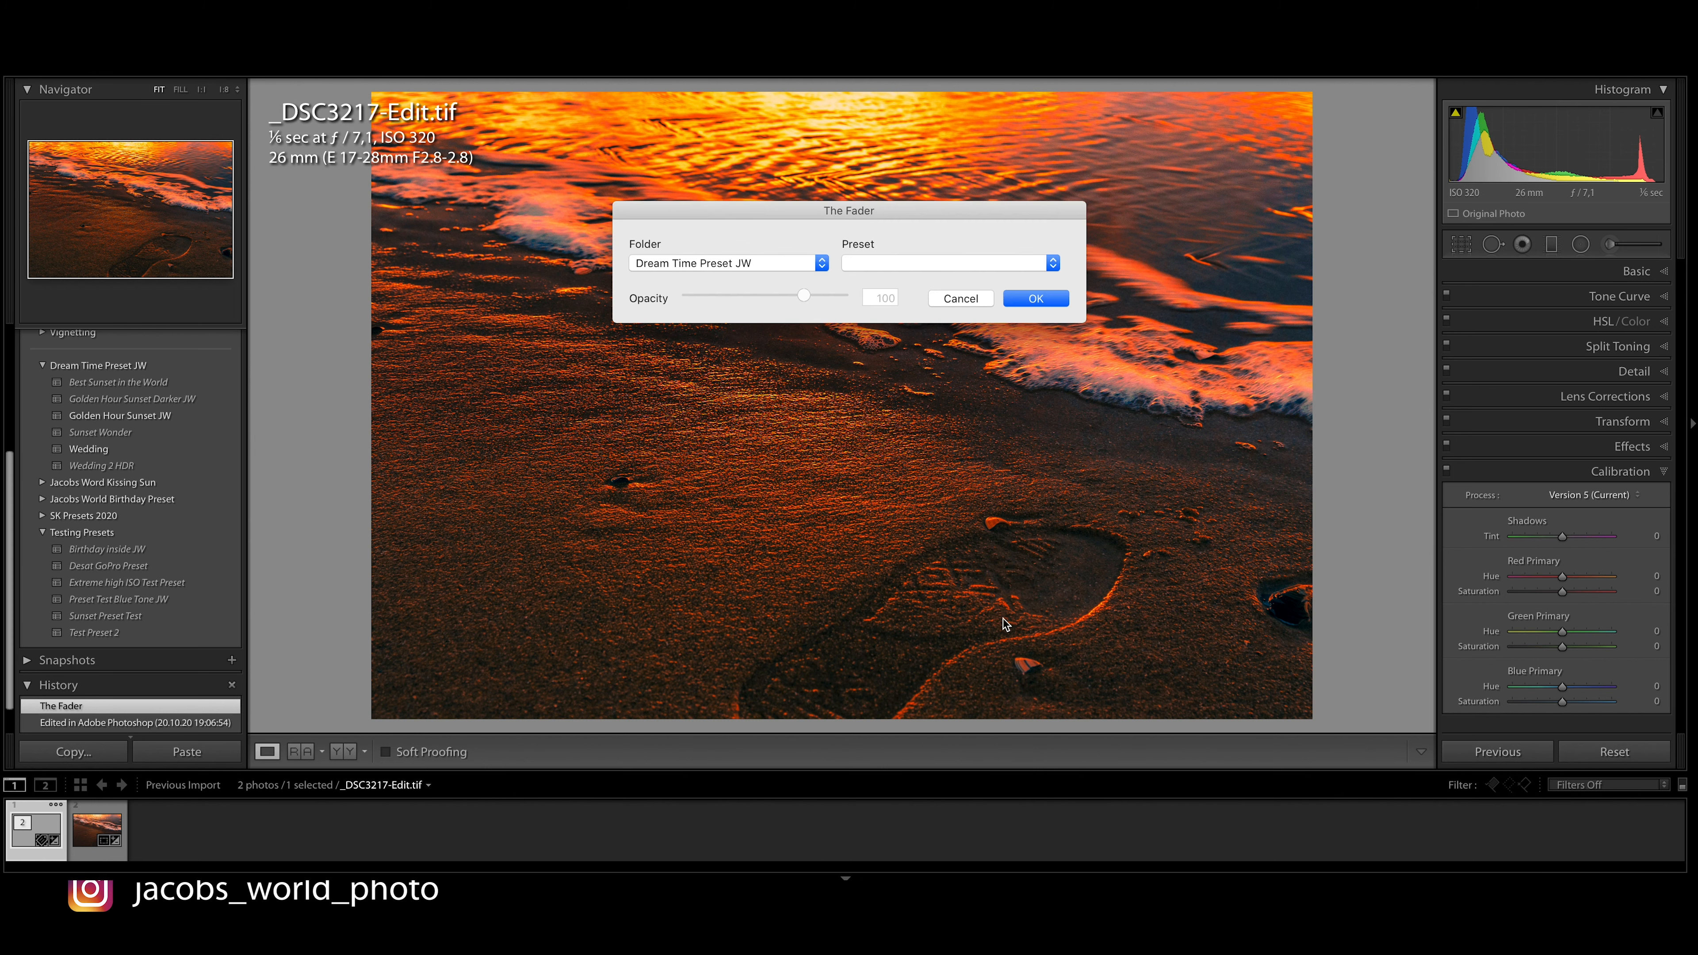
{"action": "left_click", "coordinate": [922, 264]}
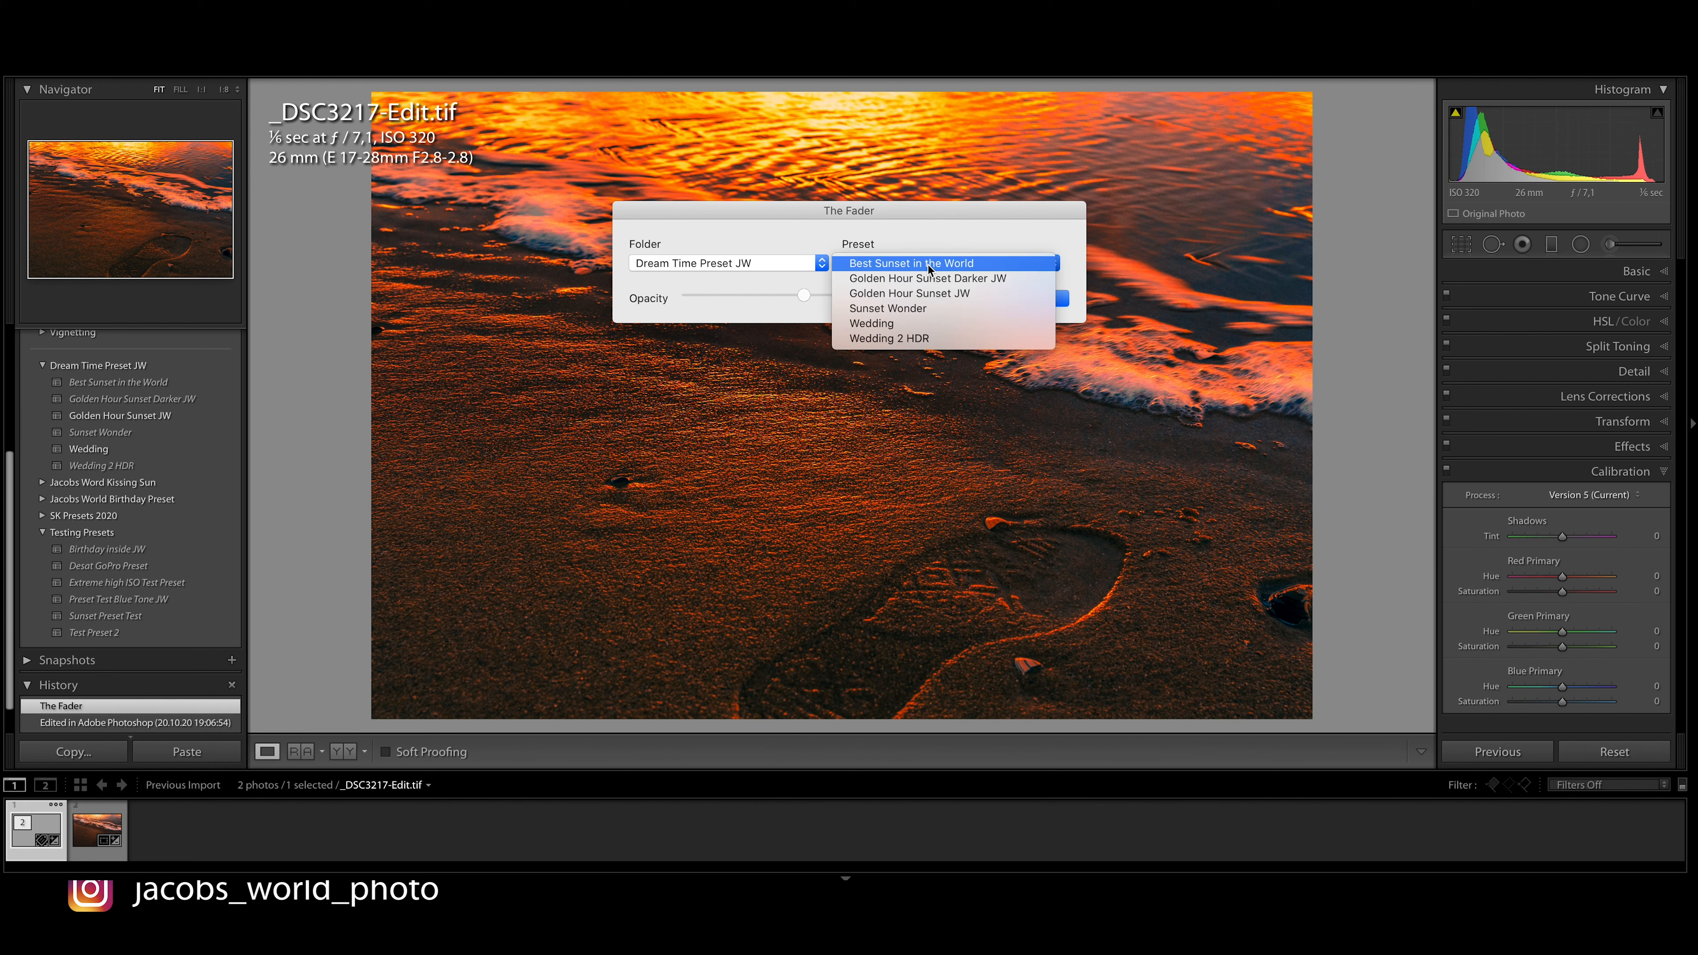
{"action": "left_click", "coordinate": [958, 278]}
{"action": "left_click_drag", "start_coordinate": [802, 299], "coordinate": [737, 299]}
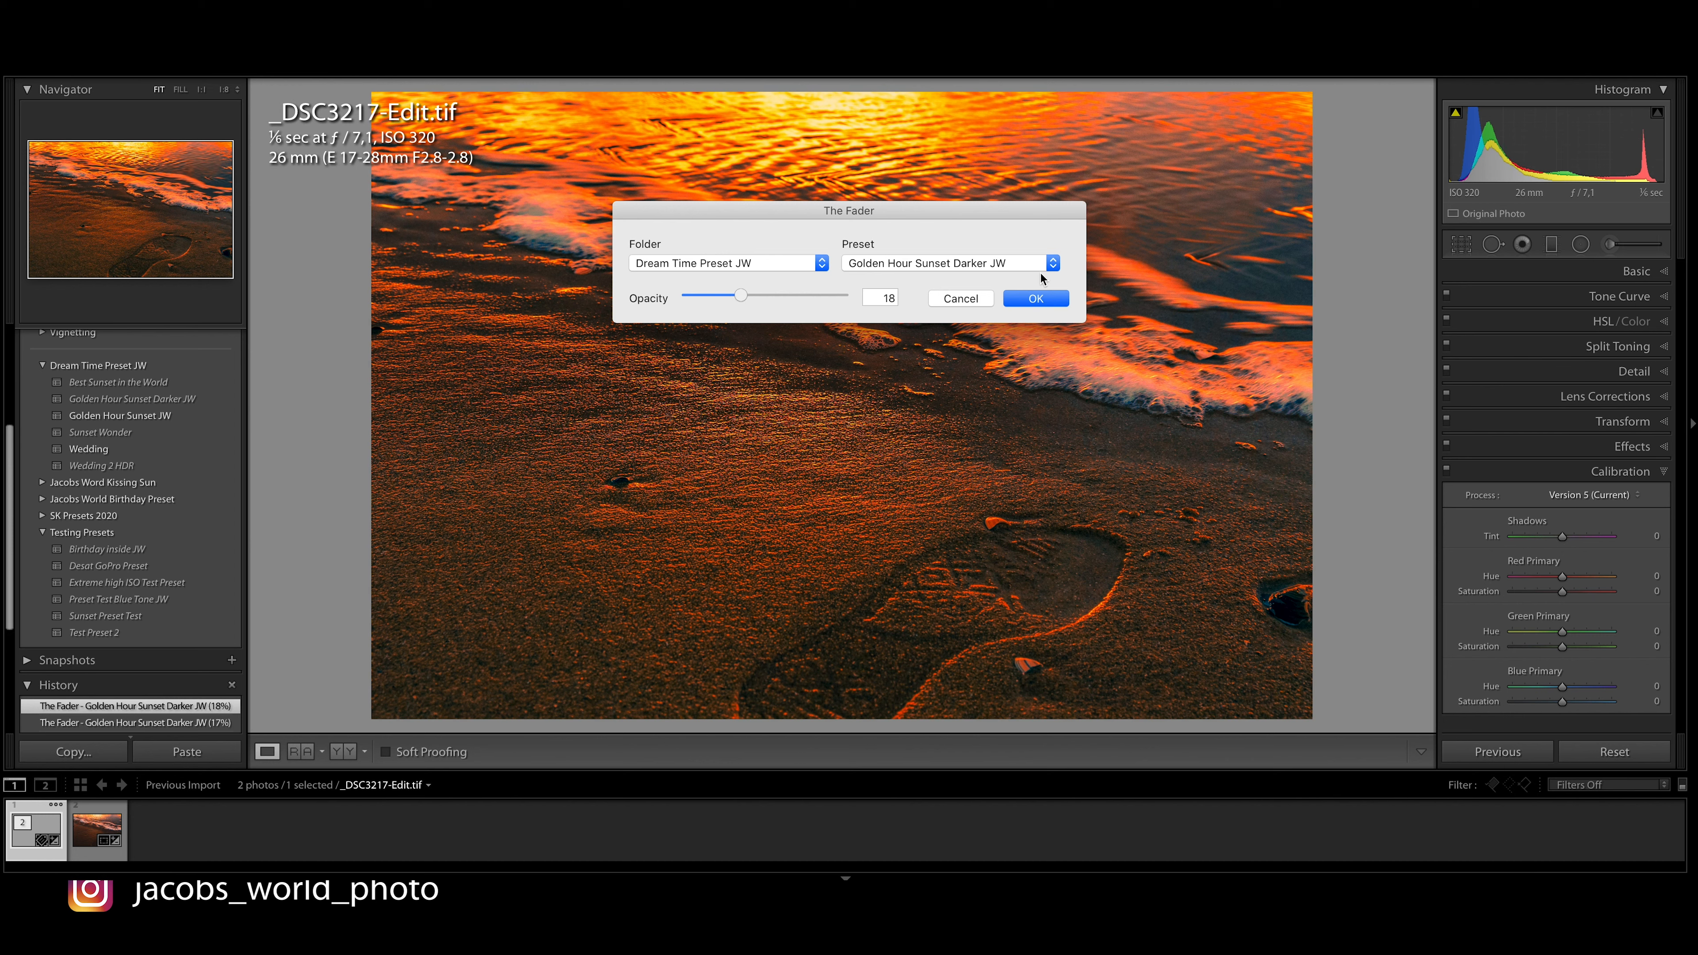
{"action": "left_click", "coordinate": [1035, 299]}
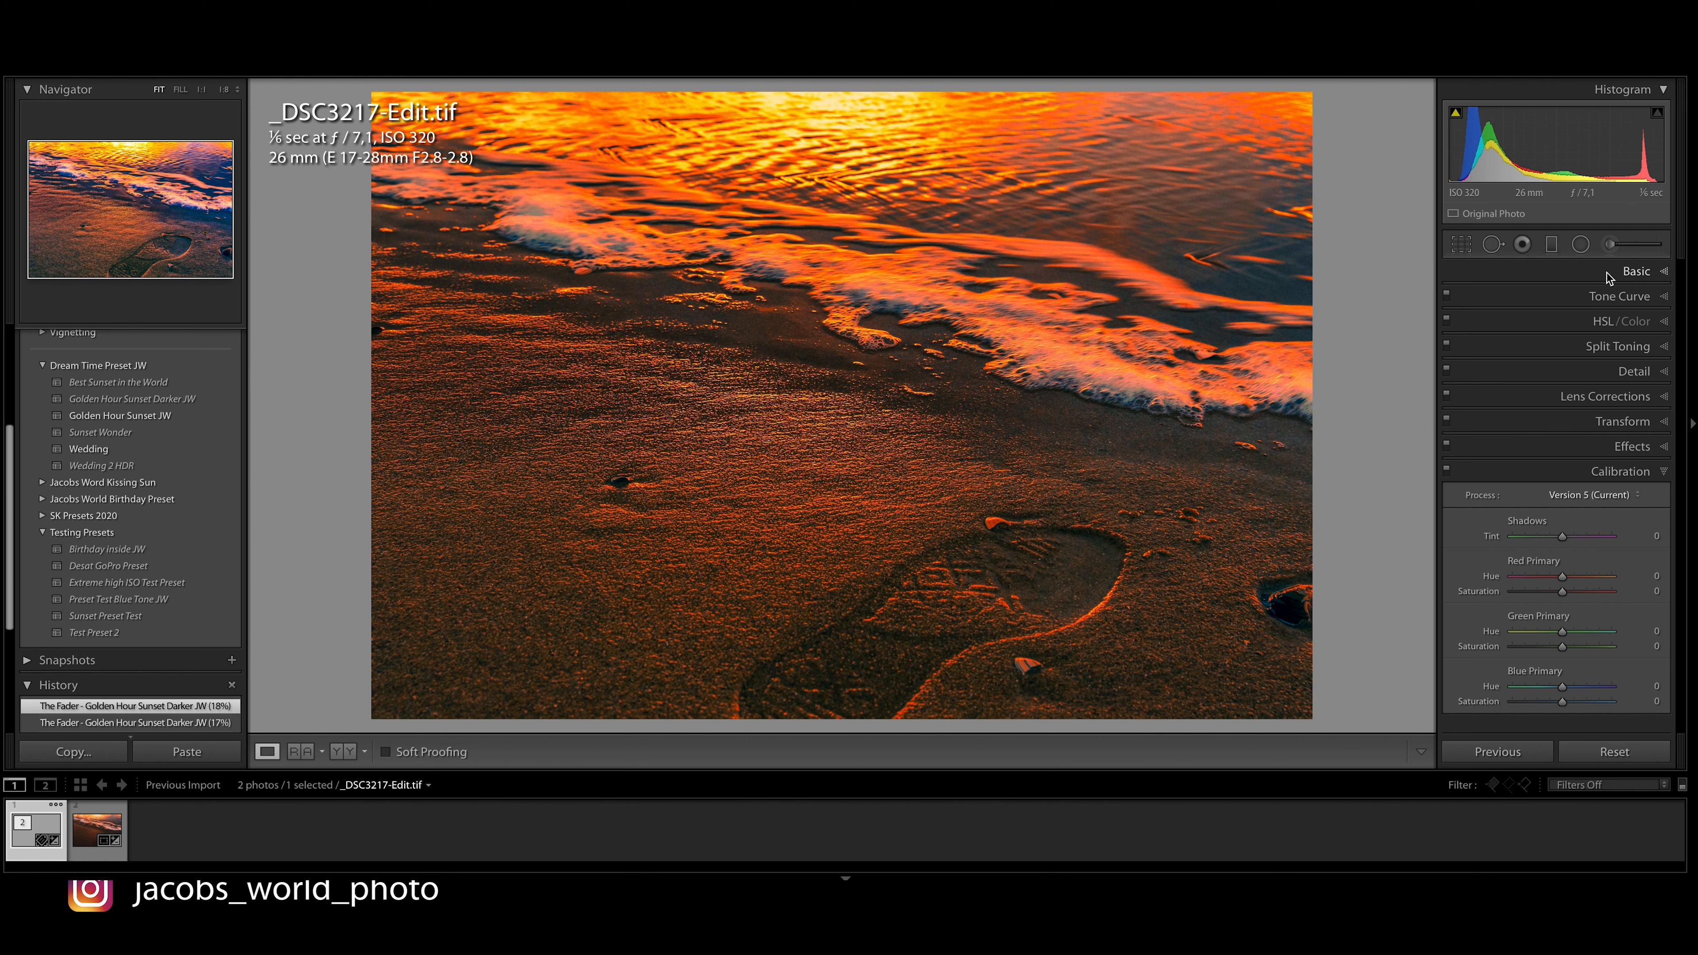
Draw a small radial filter around the bright sun reflection at the photo's upper edge
{"action": "left_click", "coordinate": [1636, 271]}
{"action": "left_click", "coordinate": [1581, 244]}
{"action": "mouse_move", "coordinate": [781, 108]}
{"action": "left_mouse_down"}
{"action": "mouse_move", "coordinate": [889, 188]}
{"action": "mouse_move", "coordinate": [939, 196]}
{"action": "left_mouse_up"}
{"action": "left_click_drag", "start_coordinate": [825, 137], "coordinate": [857, 146]}
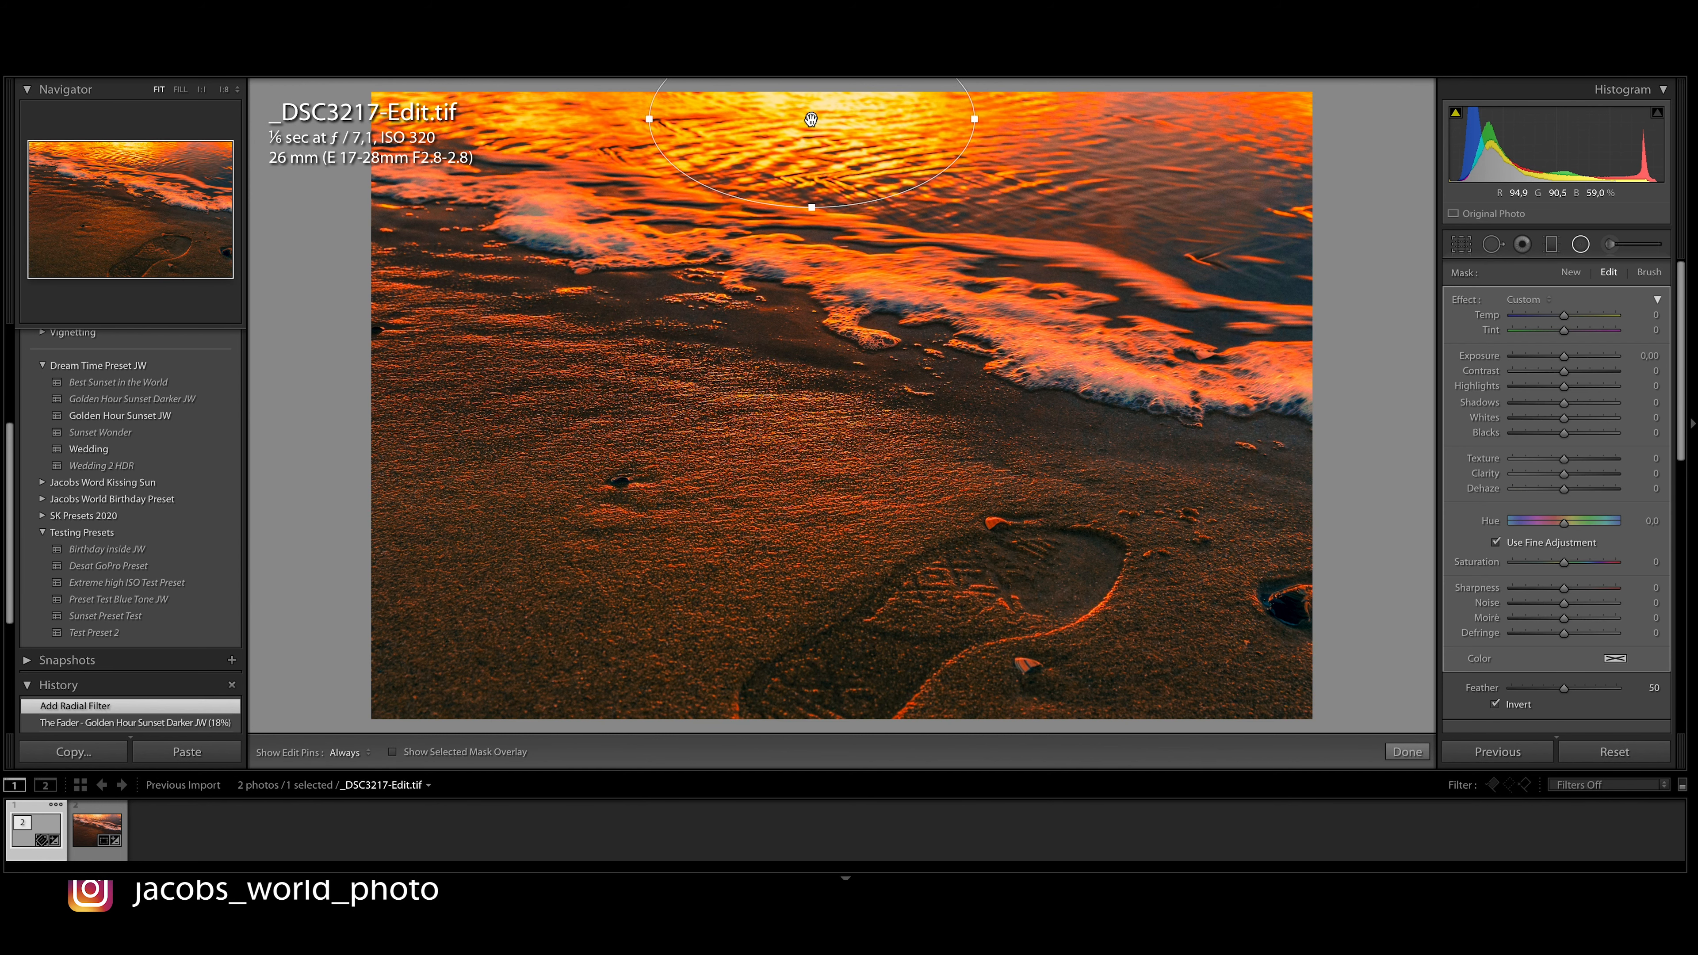
Give the small radial filter feather 100, blacks 100 and an orange color tint with hue 28 and saturation 95%
{"action": "left_click_drag", "start_coordinate": [1569, 688], "coordinate": [1622, 688]}
{"action": "left_click_drag", "start_coordinate": [1569, 438], "coordinate": [1621, 434]}
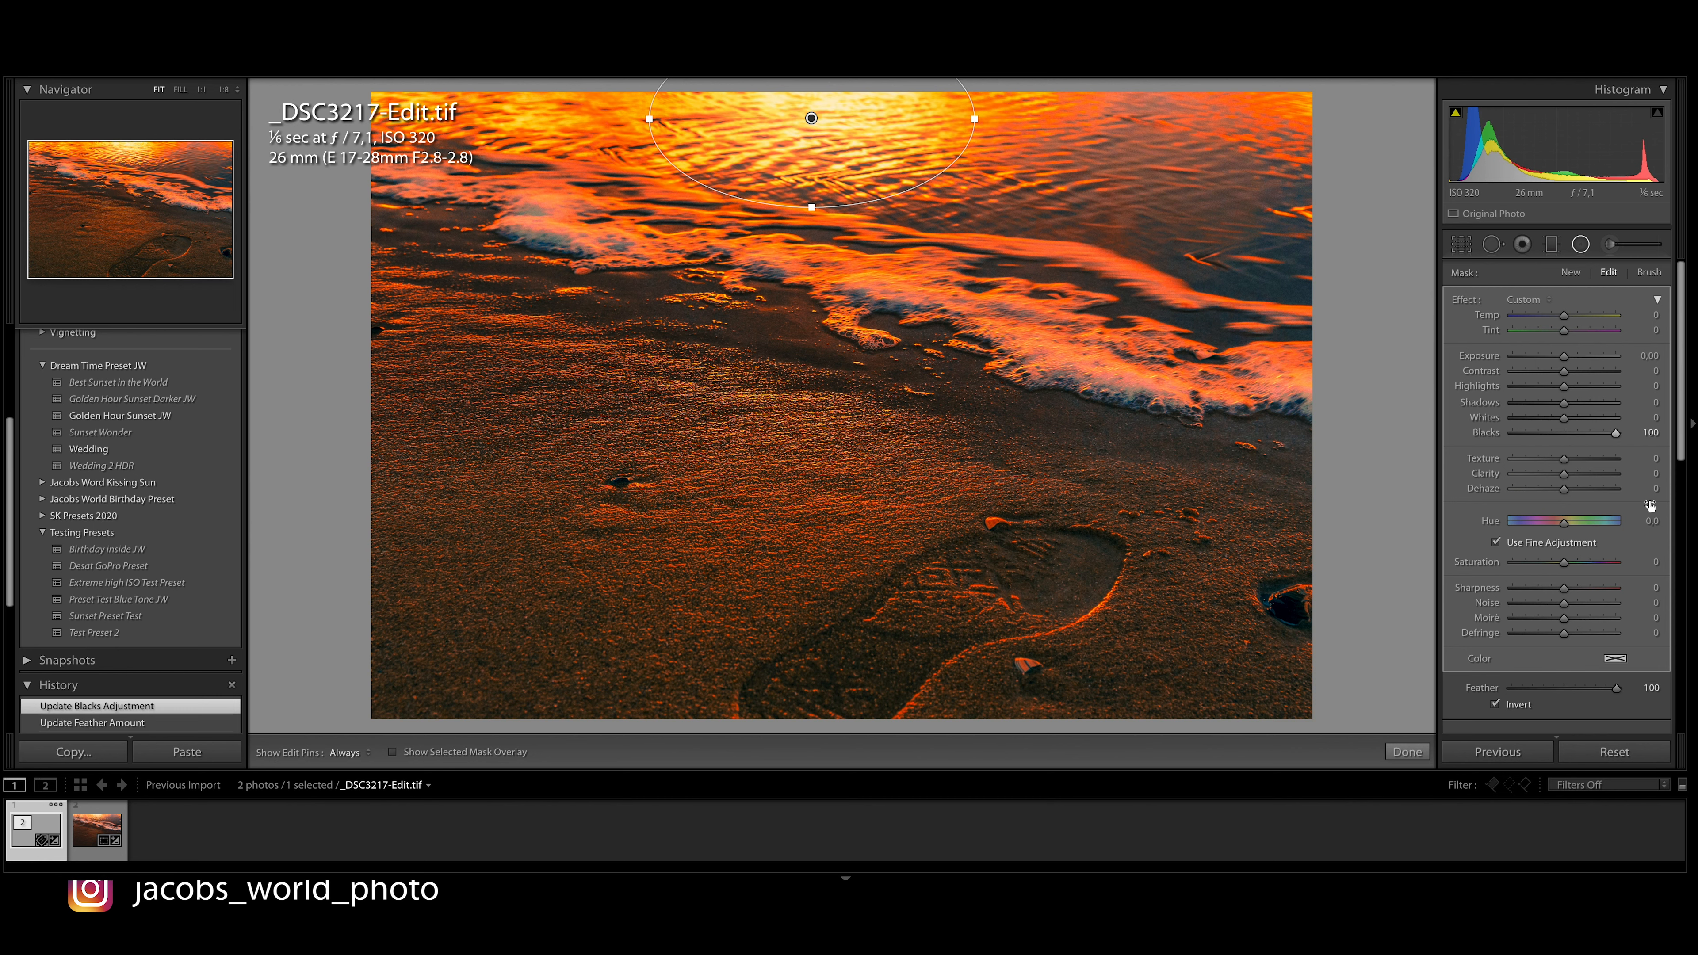
{"action": "left_click", "coordinate": [1616, 658]}
{"action": "left_click", "coordinate": [1298, 659]}
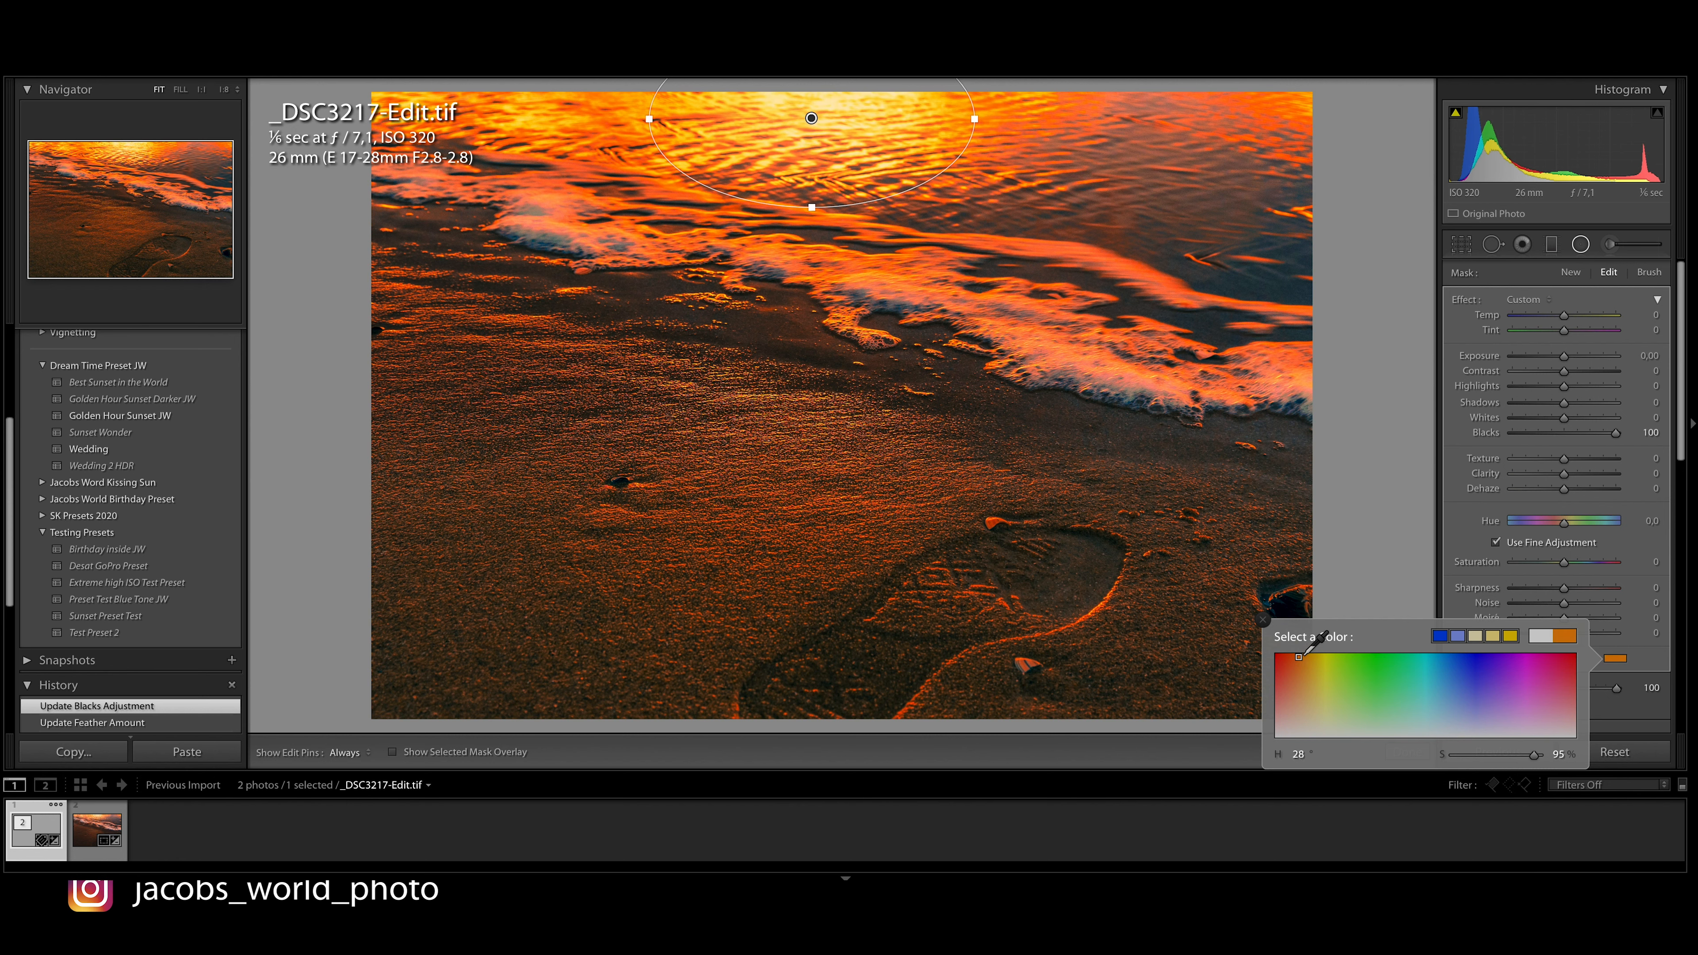
{"action": "key", "text": "Return"}
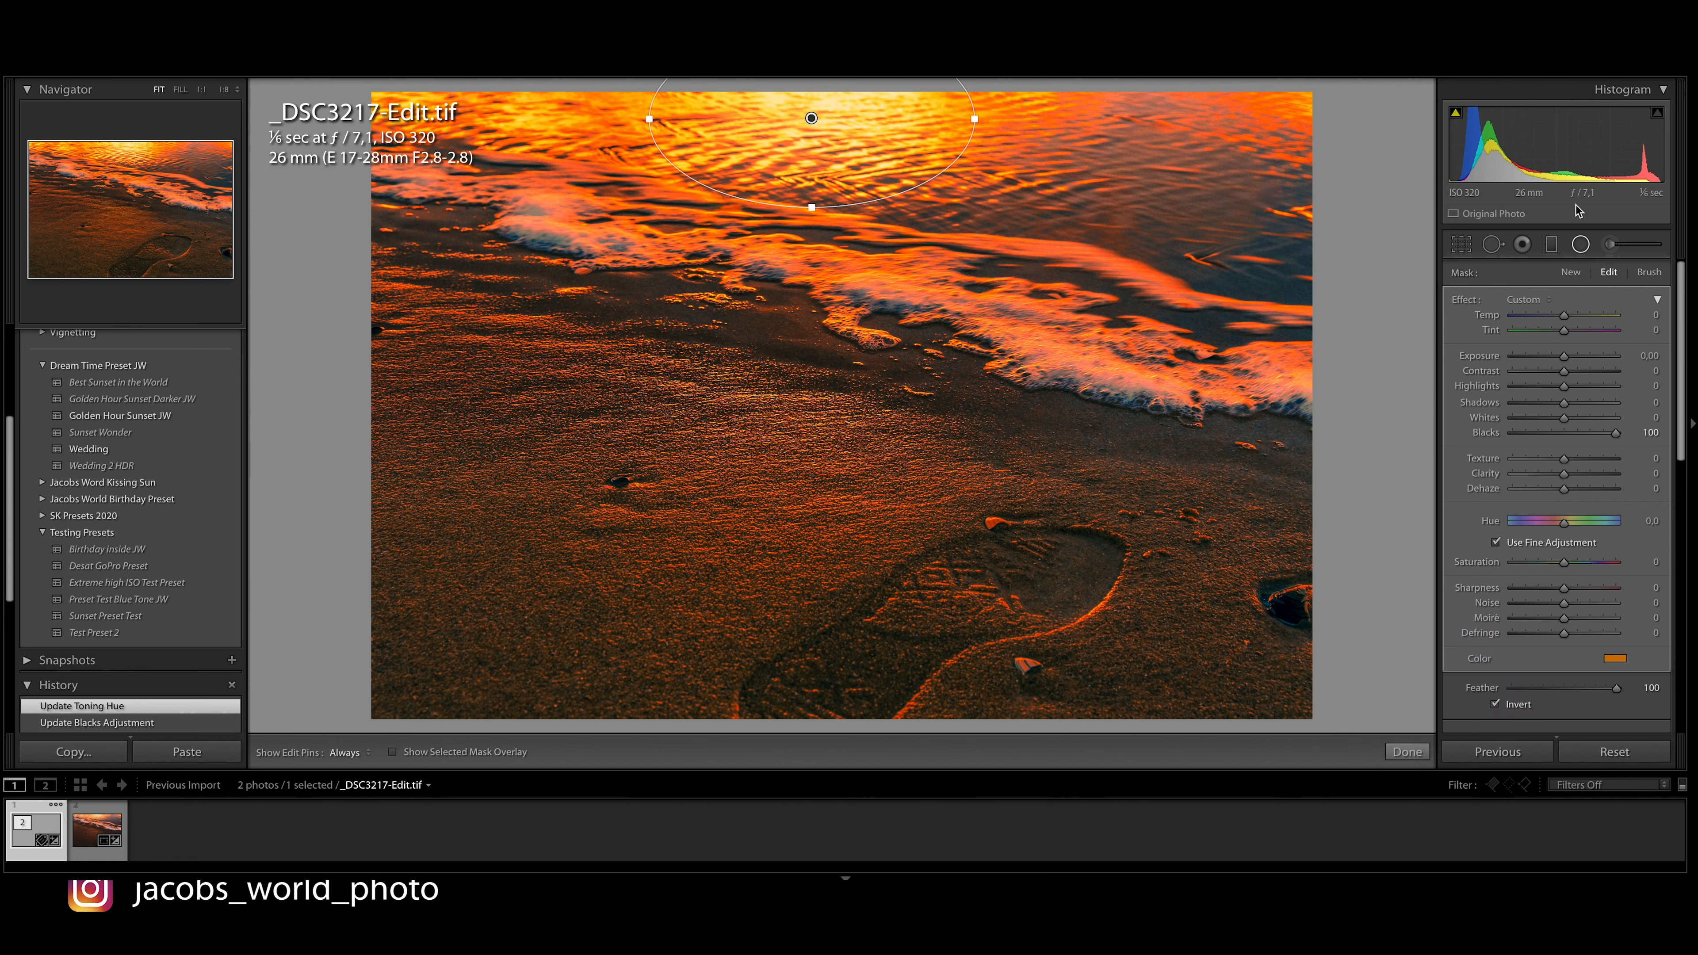
Add a second, much larger radial filter covering the water and foam, with feather 77
{"action": "left_click", "coordinate": [836, 156]}
{"action": "left_click_drag", "start_coordinate": [795, 116], "coordinate": [1209, 354]}
{"action": "left_click_drag", "start_coordinate": [794, 116], "coordinate": [840, 196]}
{"action": "left_click_drag", "start_coordinate": [1564, 688], "coordinate": [1595, 697]}
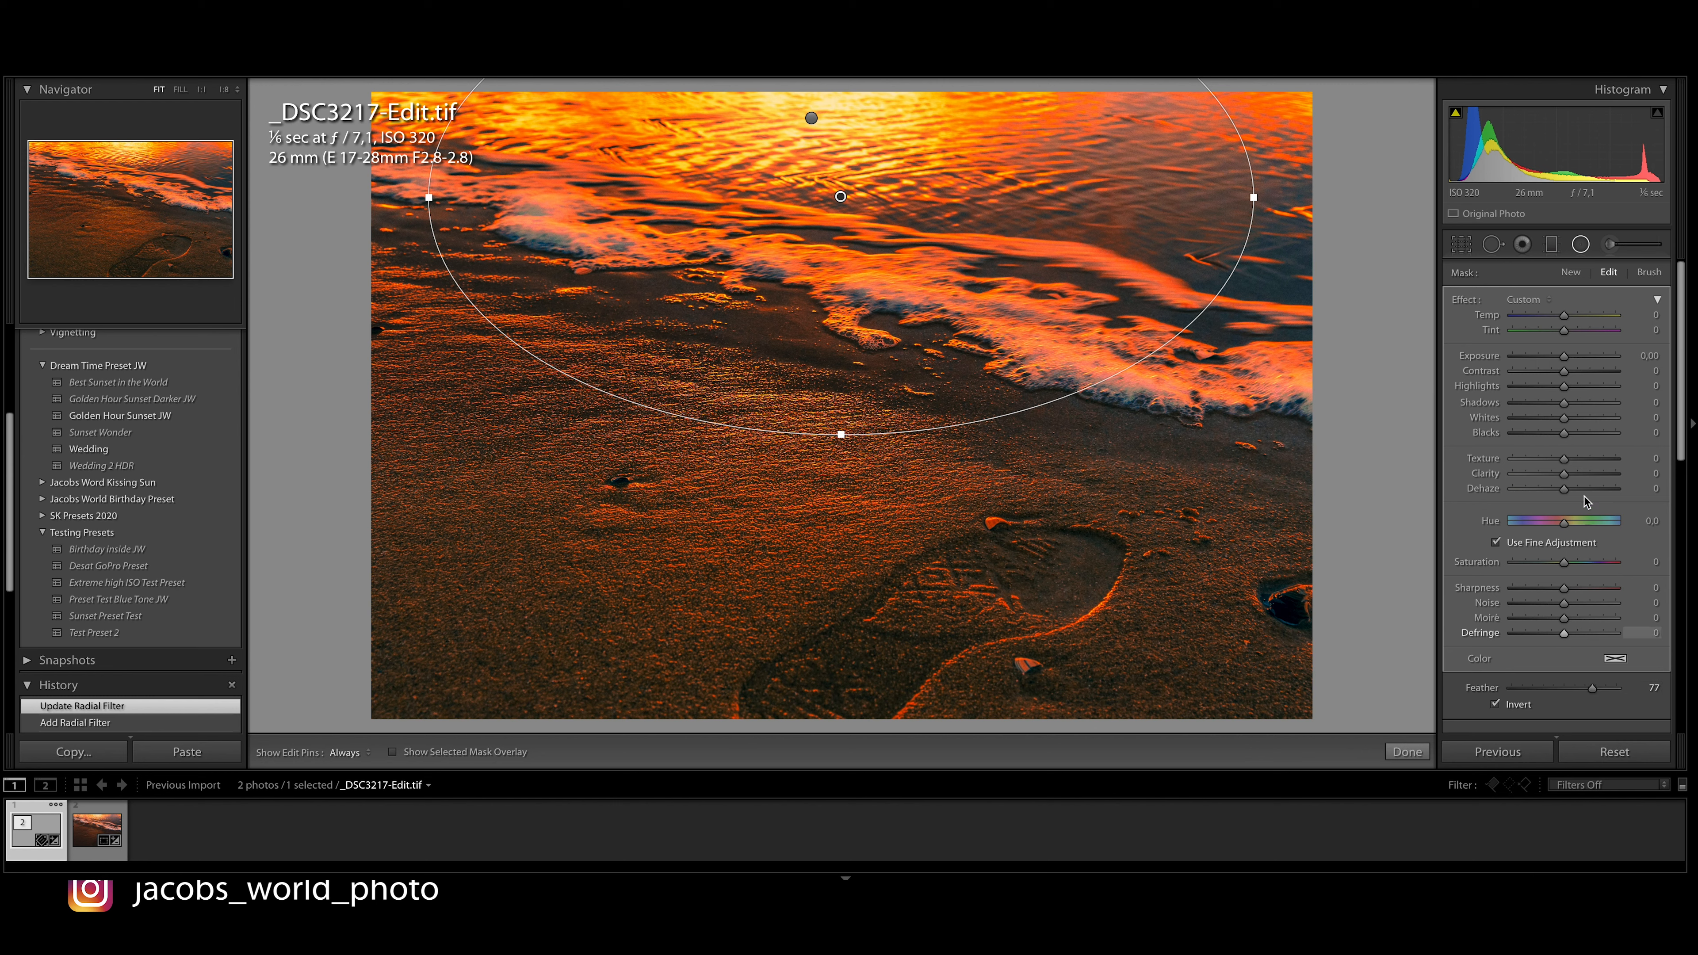
Set the large radial filter's blacks to 67 and dehaze to -26, and give it an orange color tint
{"action": "left_click_drag", "start_coordinate": [1568, 435], "coordinate": [1550, 489]}
{"action": "left_click", "coordinate": [1613, 661]}
{"action": "left_click", "coordinate": [1295, 658]}
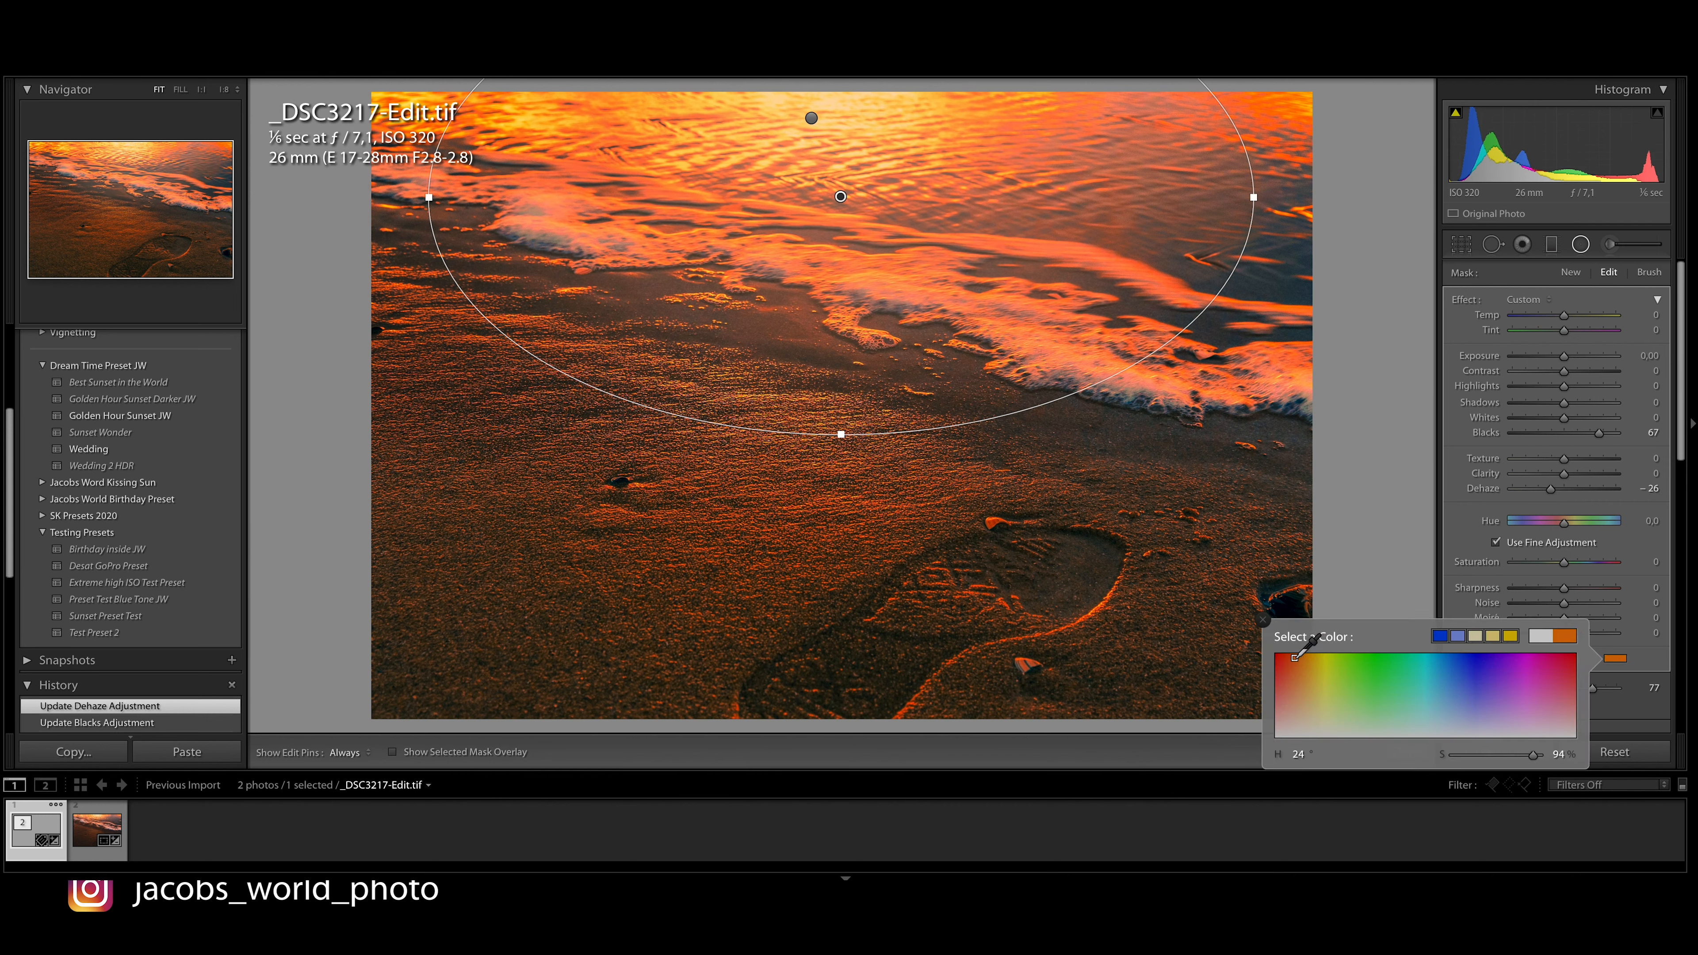
{"action": "key", "text": "Return"}
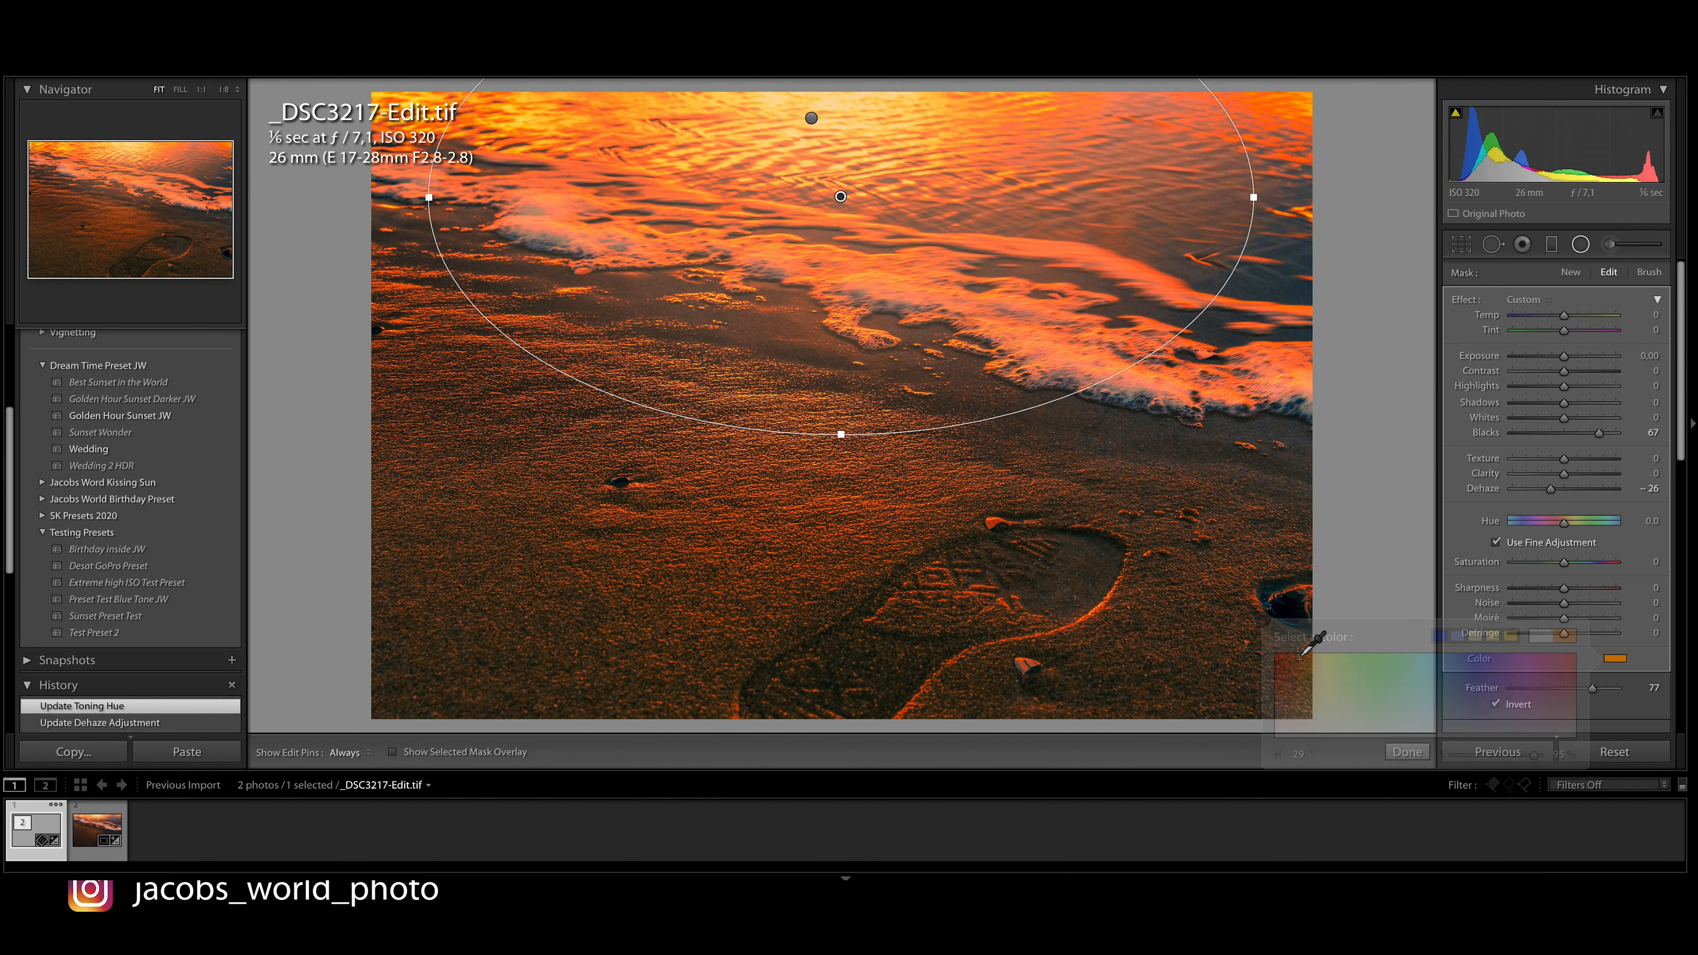
{"action": "key", "text": "Return"}
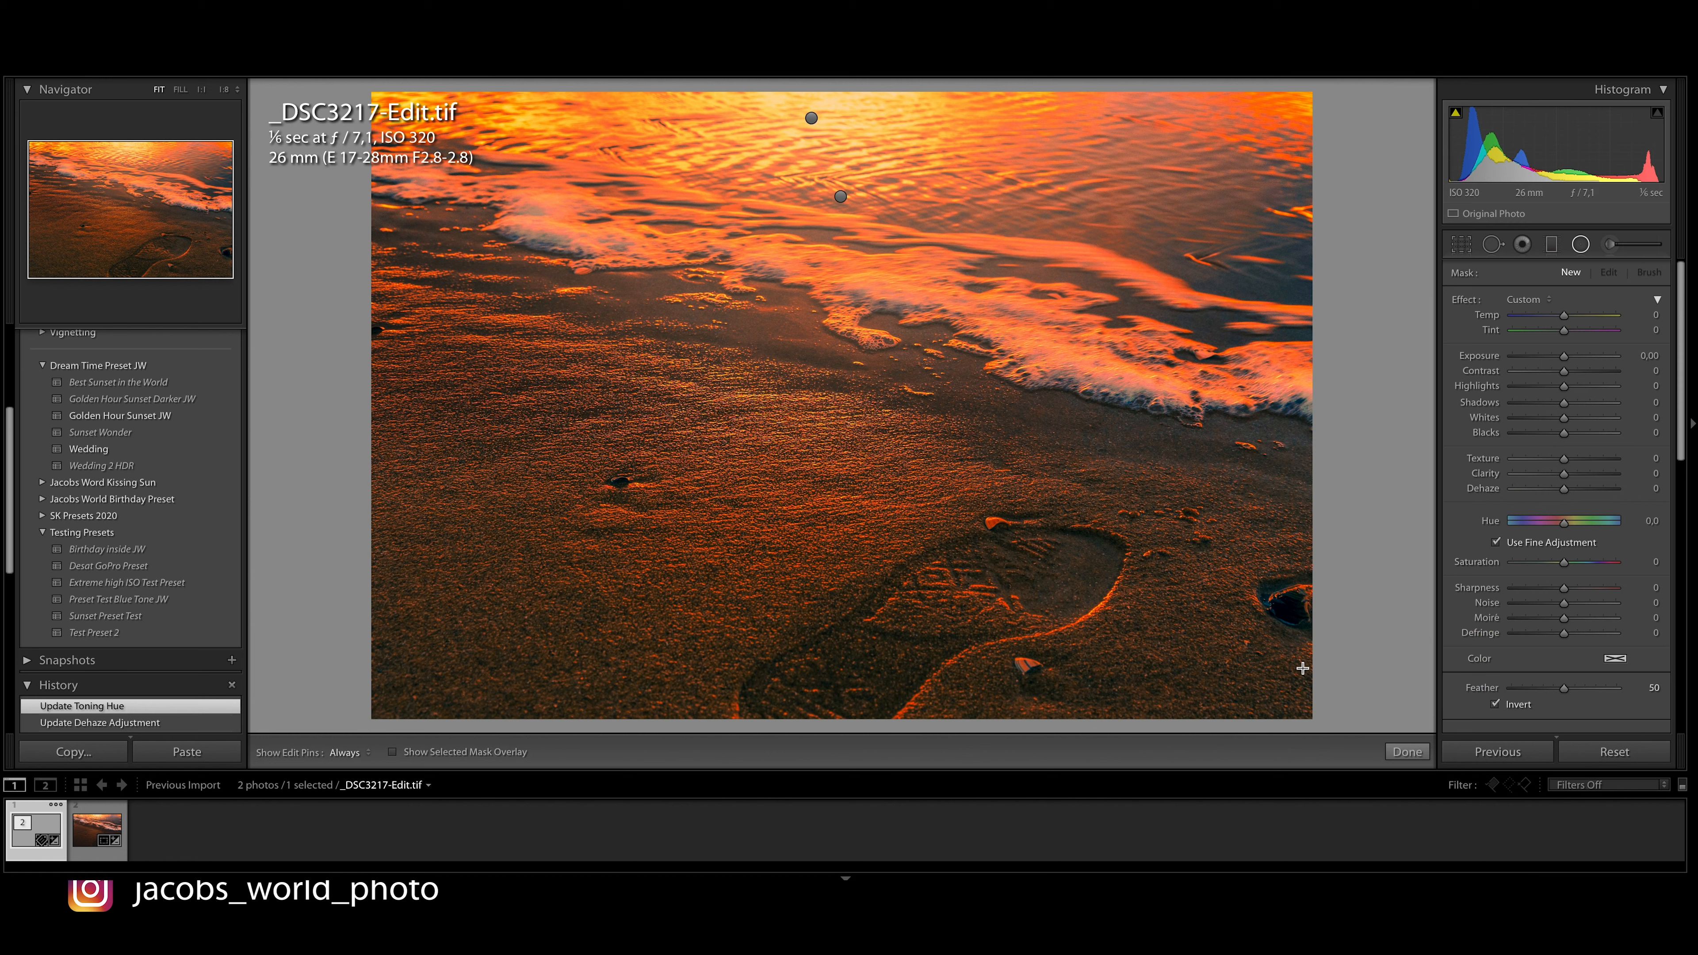